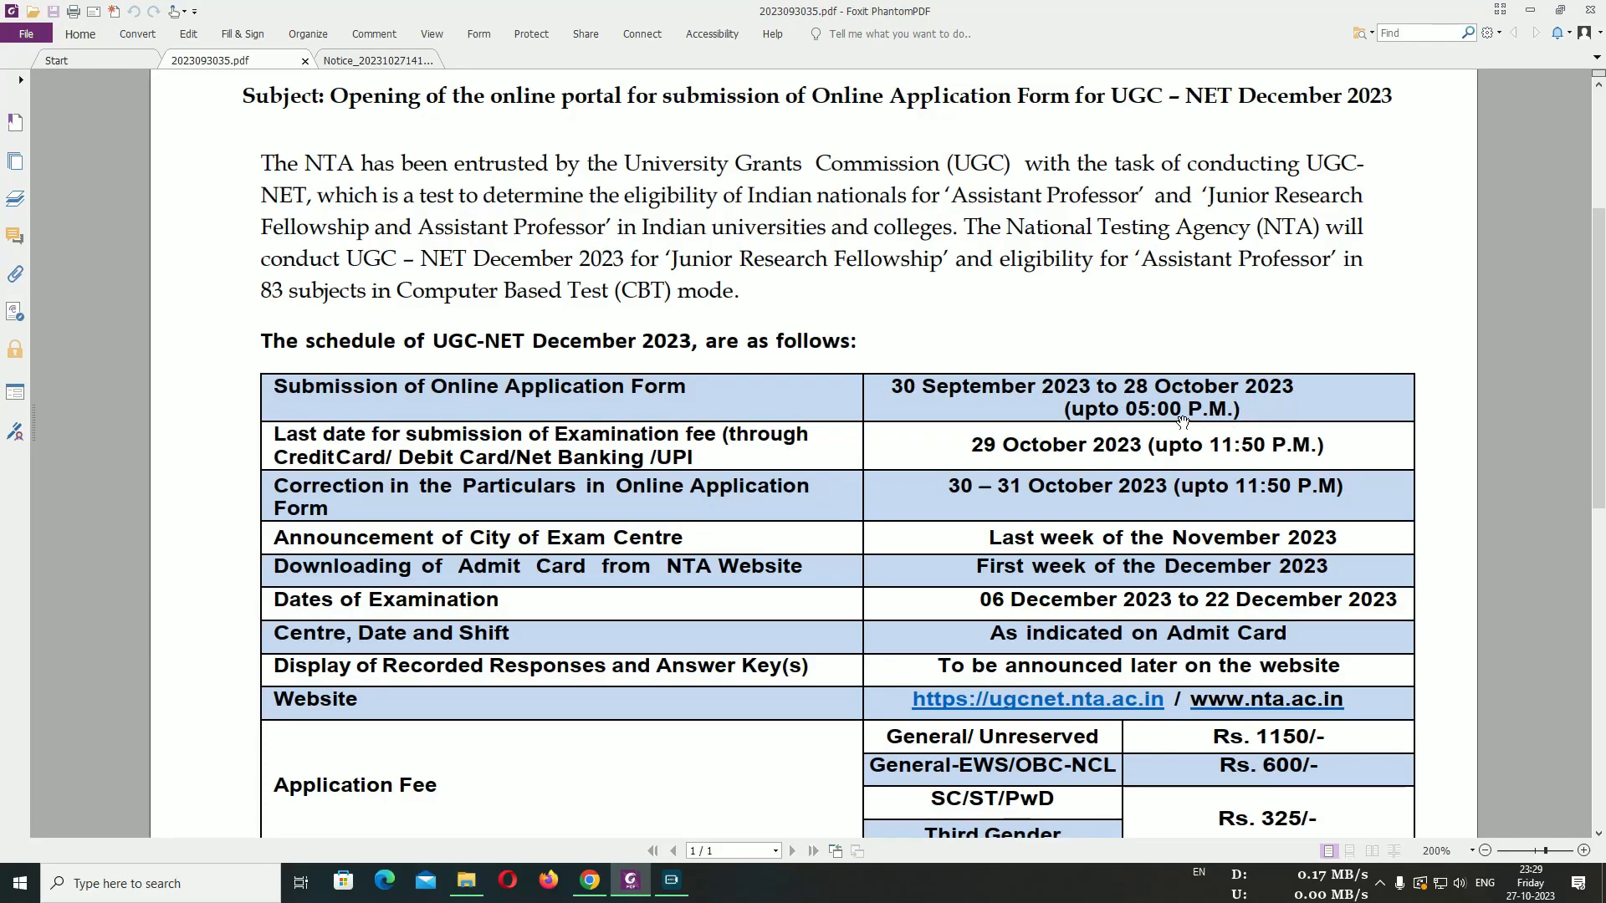
# Scroll the 2023093035.pdf notice up toward the schedule table of dates and fees
pyautogui.scroll(3, 1175, 416)
# Read the extension table in Notice_20231027141536.pdf, then minimize Foxit PhantomPDF
pyautogui.click(368, 55)
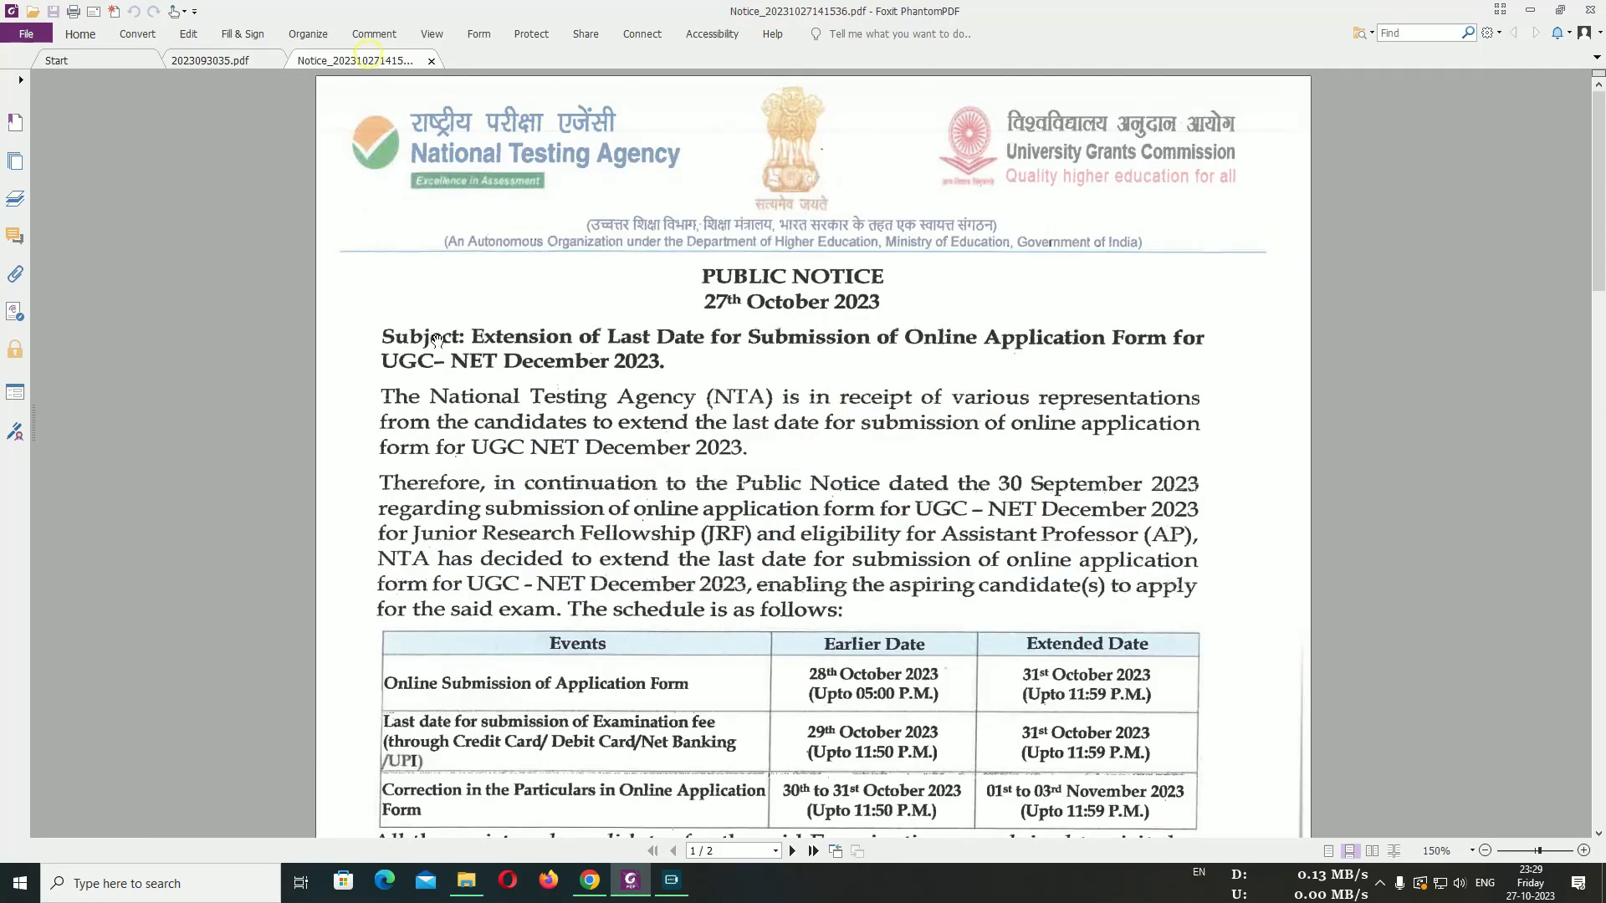
pyautogui.scroll(-3, 854, 289)
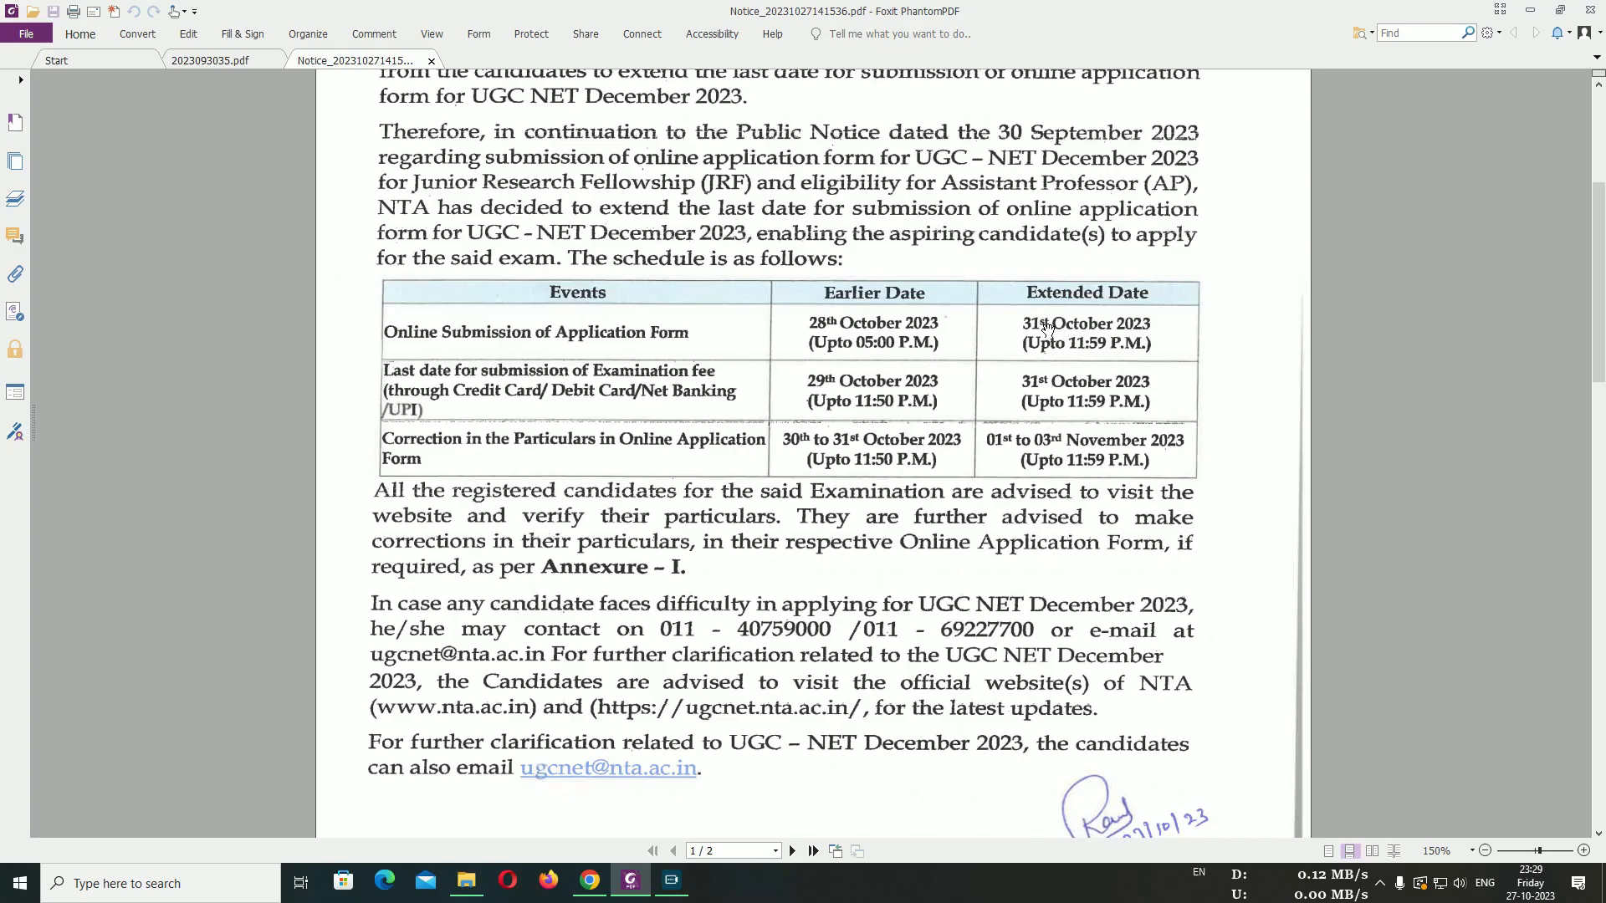
pyautogui.scroll(1, 1108, 368)
pyautogui.scroll(5, 1112, 543)
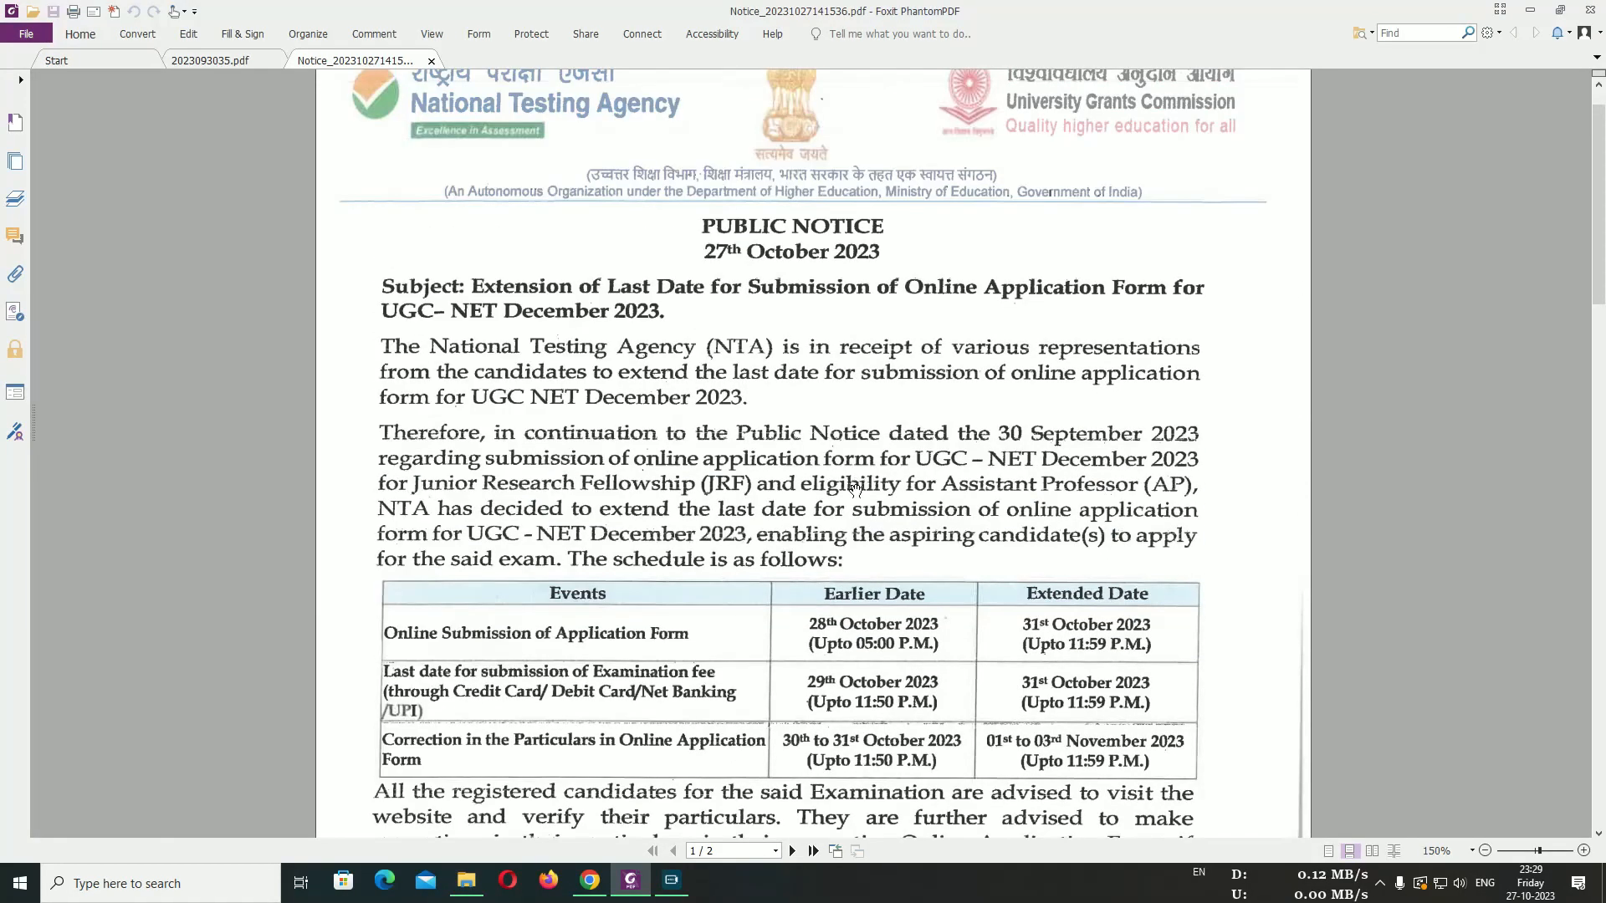
pyautogui.scroll(-3, 1020, 540)
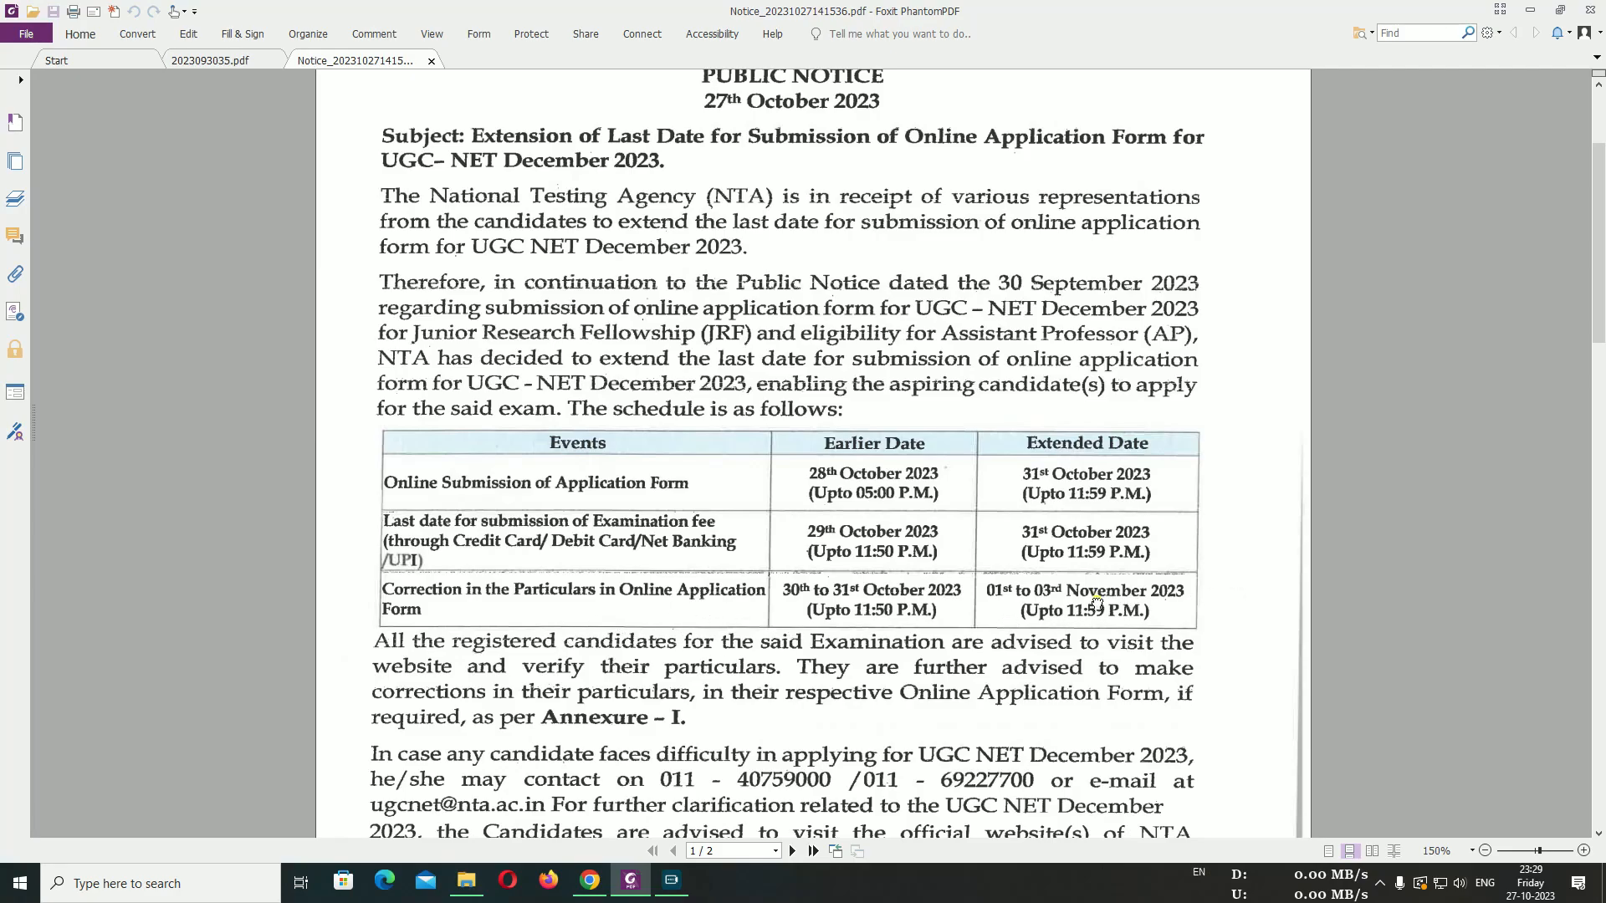
pyautogui.scroll(4, 1096, 602)
pyautogui.scroll(-1, 1115, 558)
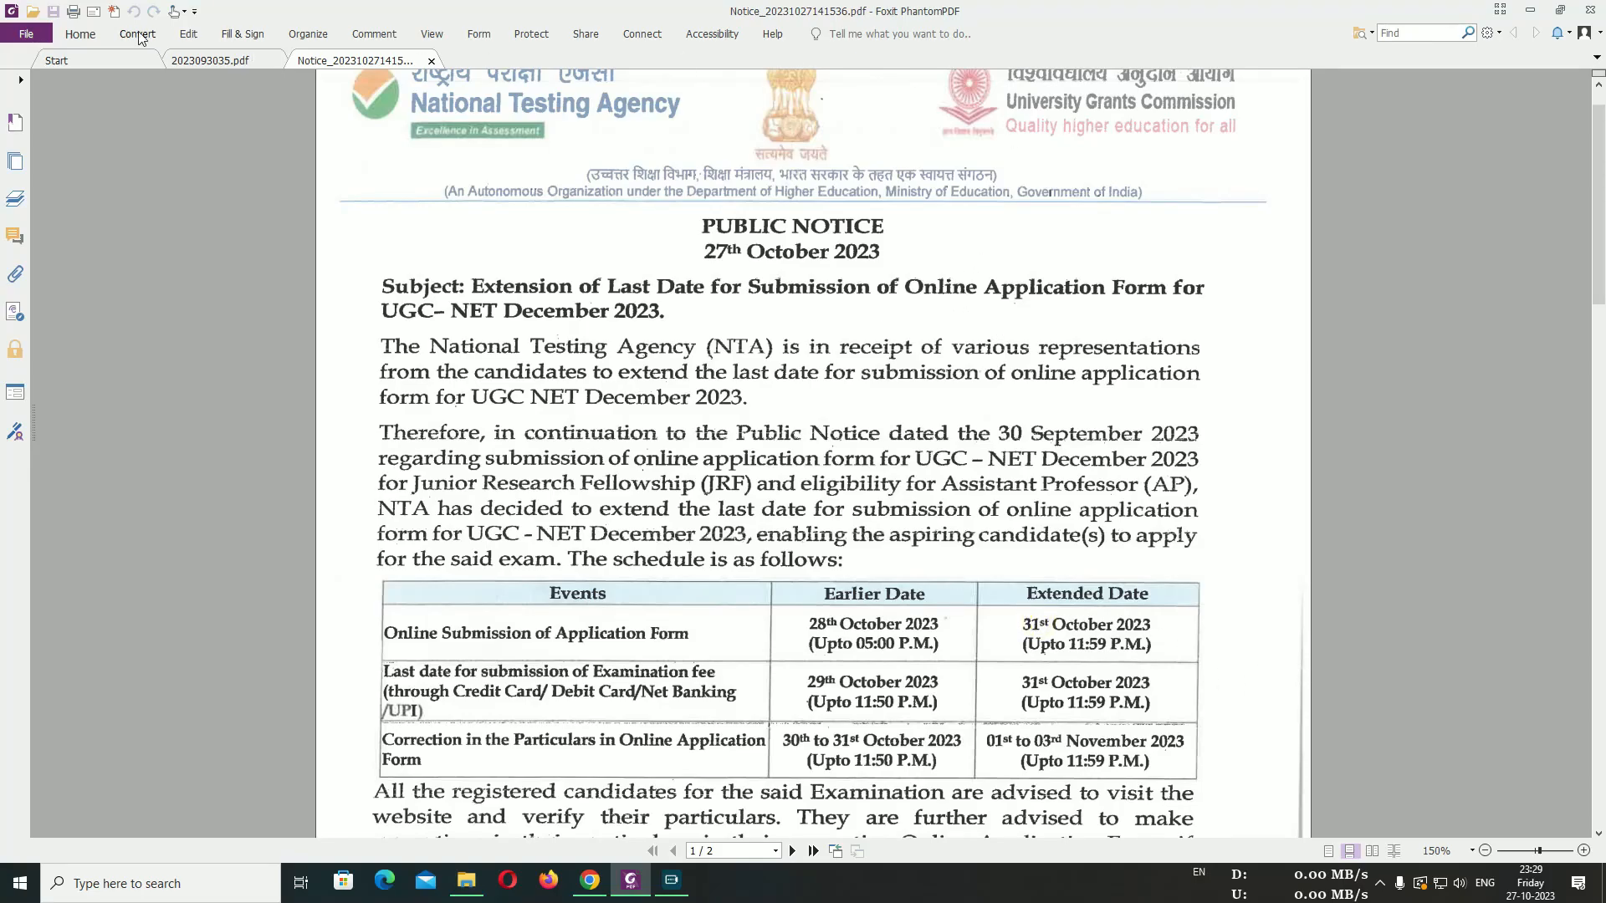
pyautogui.click(1530, 9)
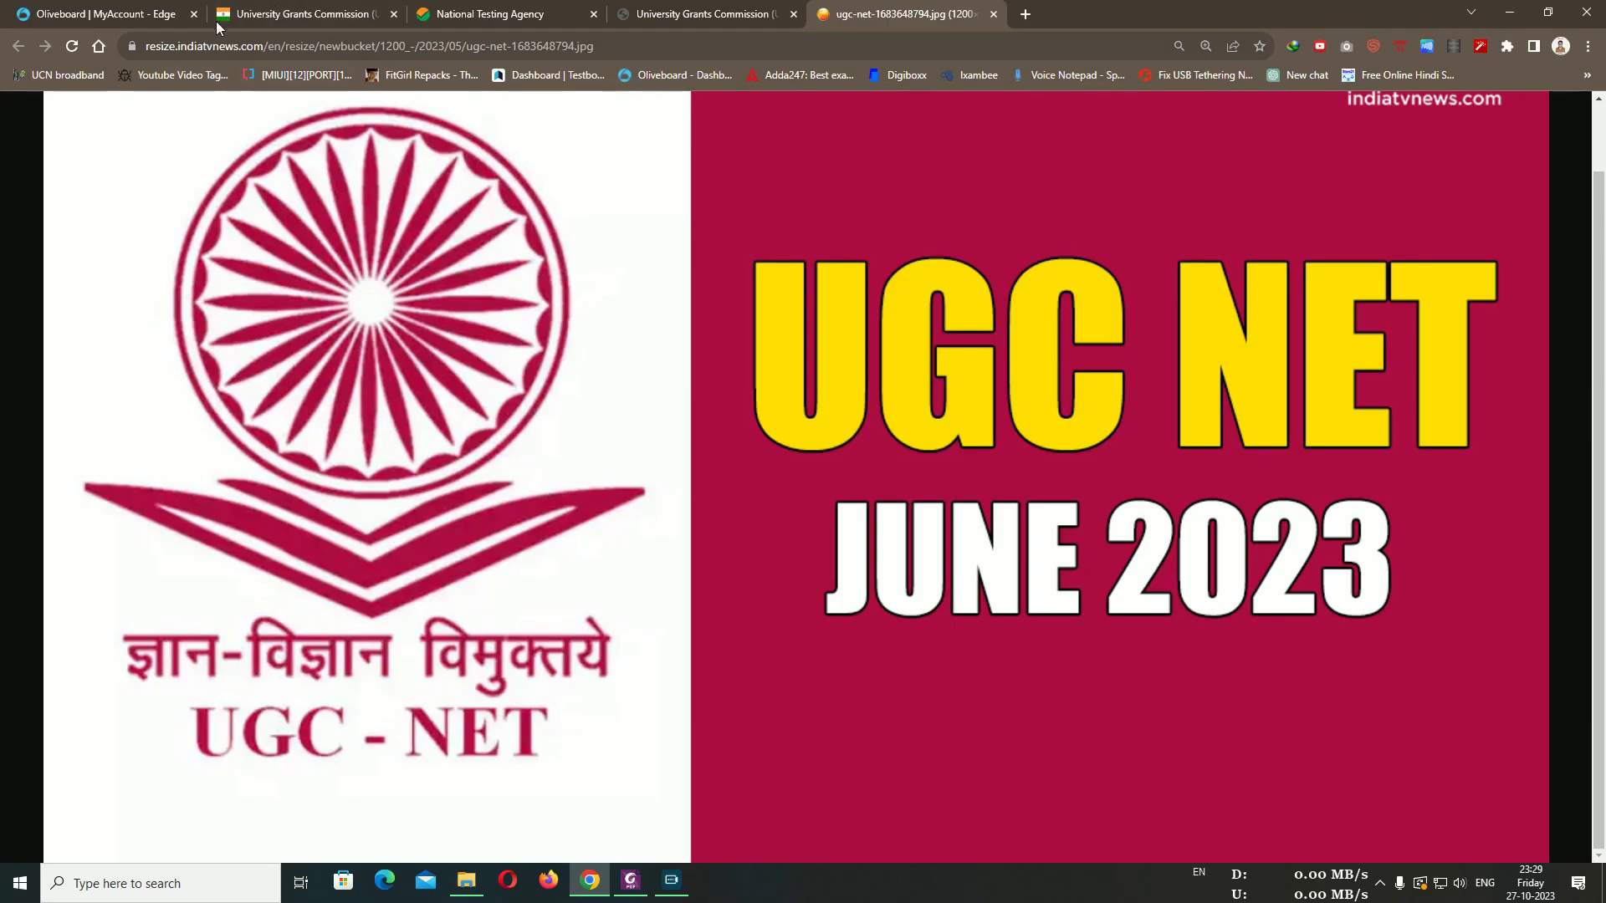
# Switch to the UGC-NET home page tab and scroll through it
pyautogui.click(237, 10)
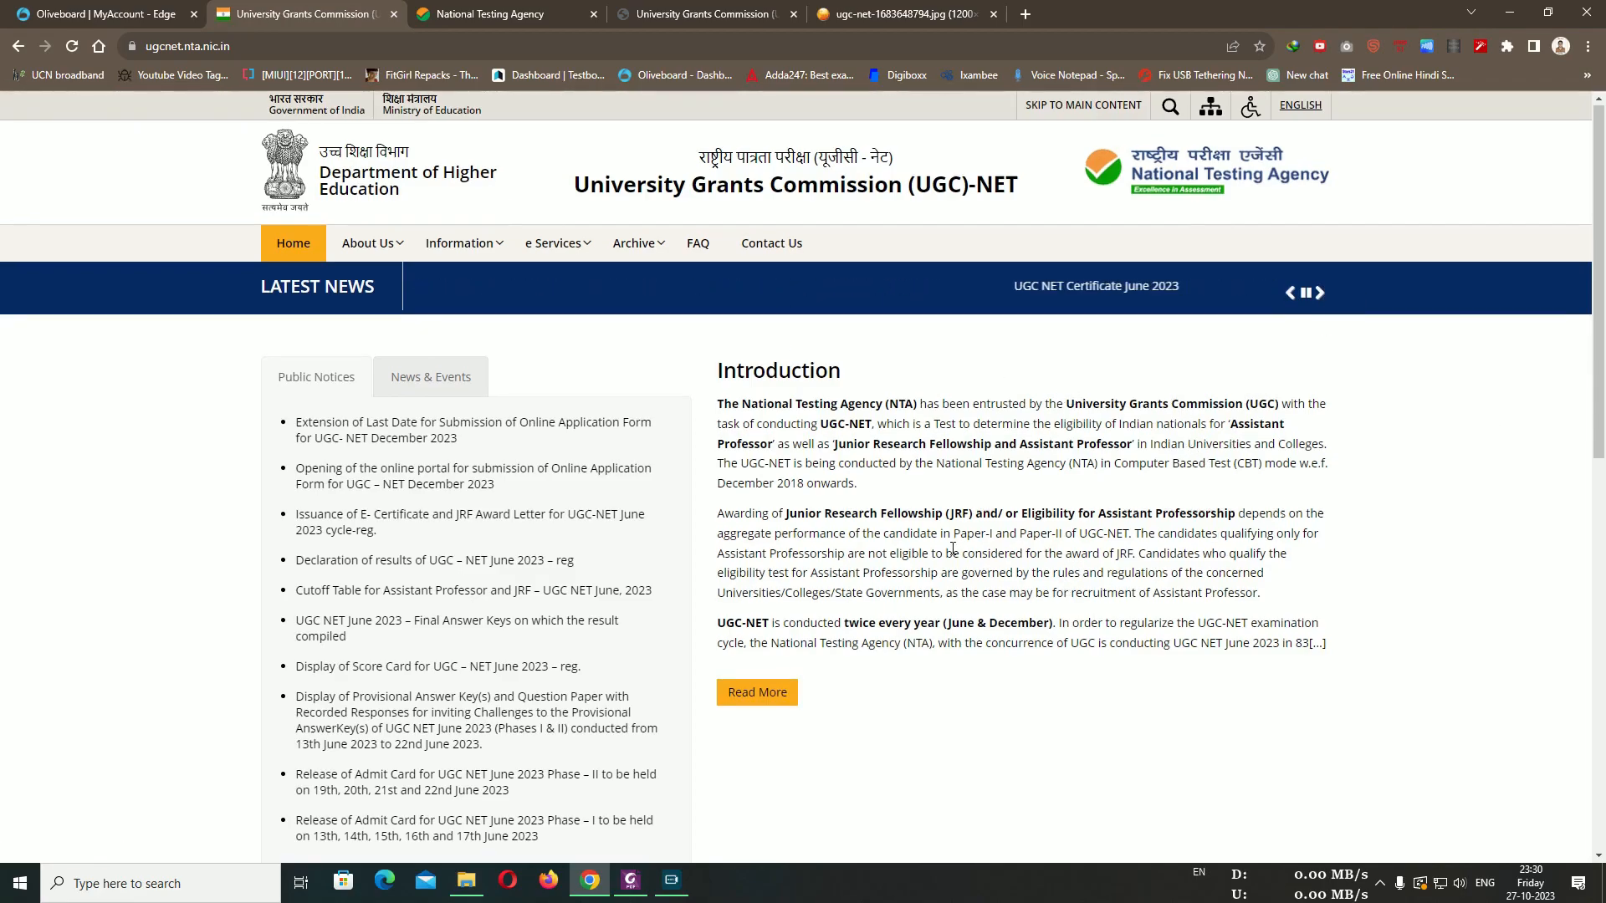
pyautogui.scroll(-5, 951, 547)
pyautogui.scroll(4, 931, 620)
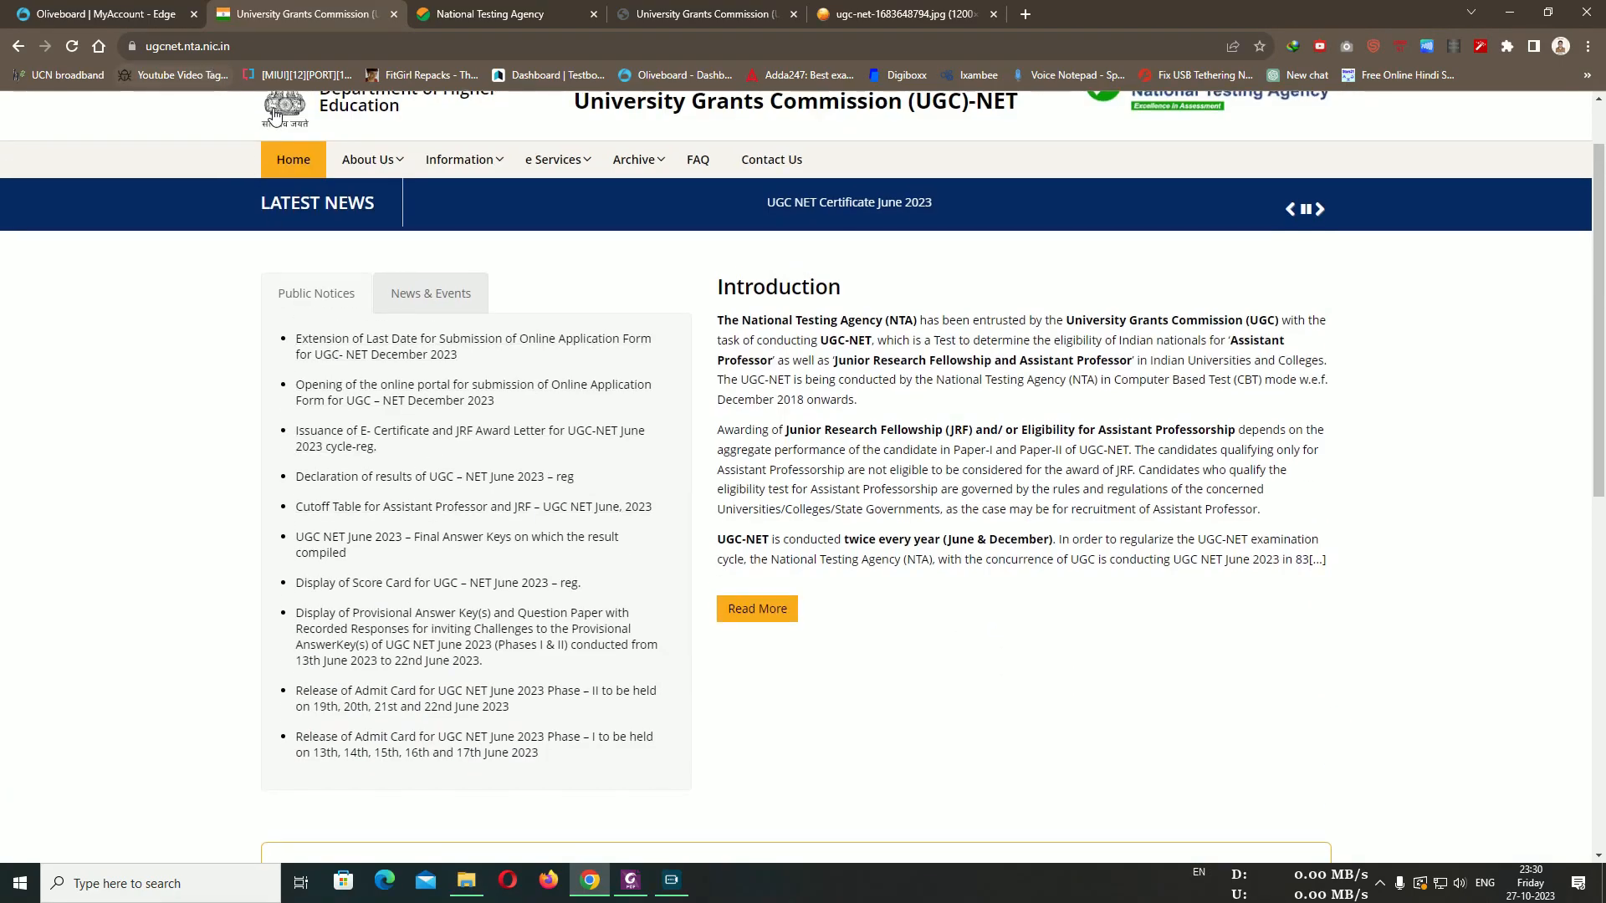
pyautogui.scroll(-1, 275, 115)
# Reload the page, return to the 'ugc net' Google results and reopen the official UGC-NET site
pyautogui.click(71, 49)
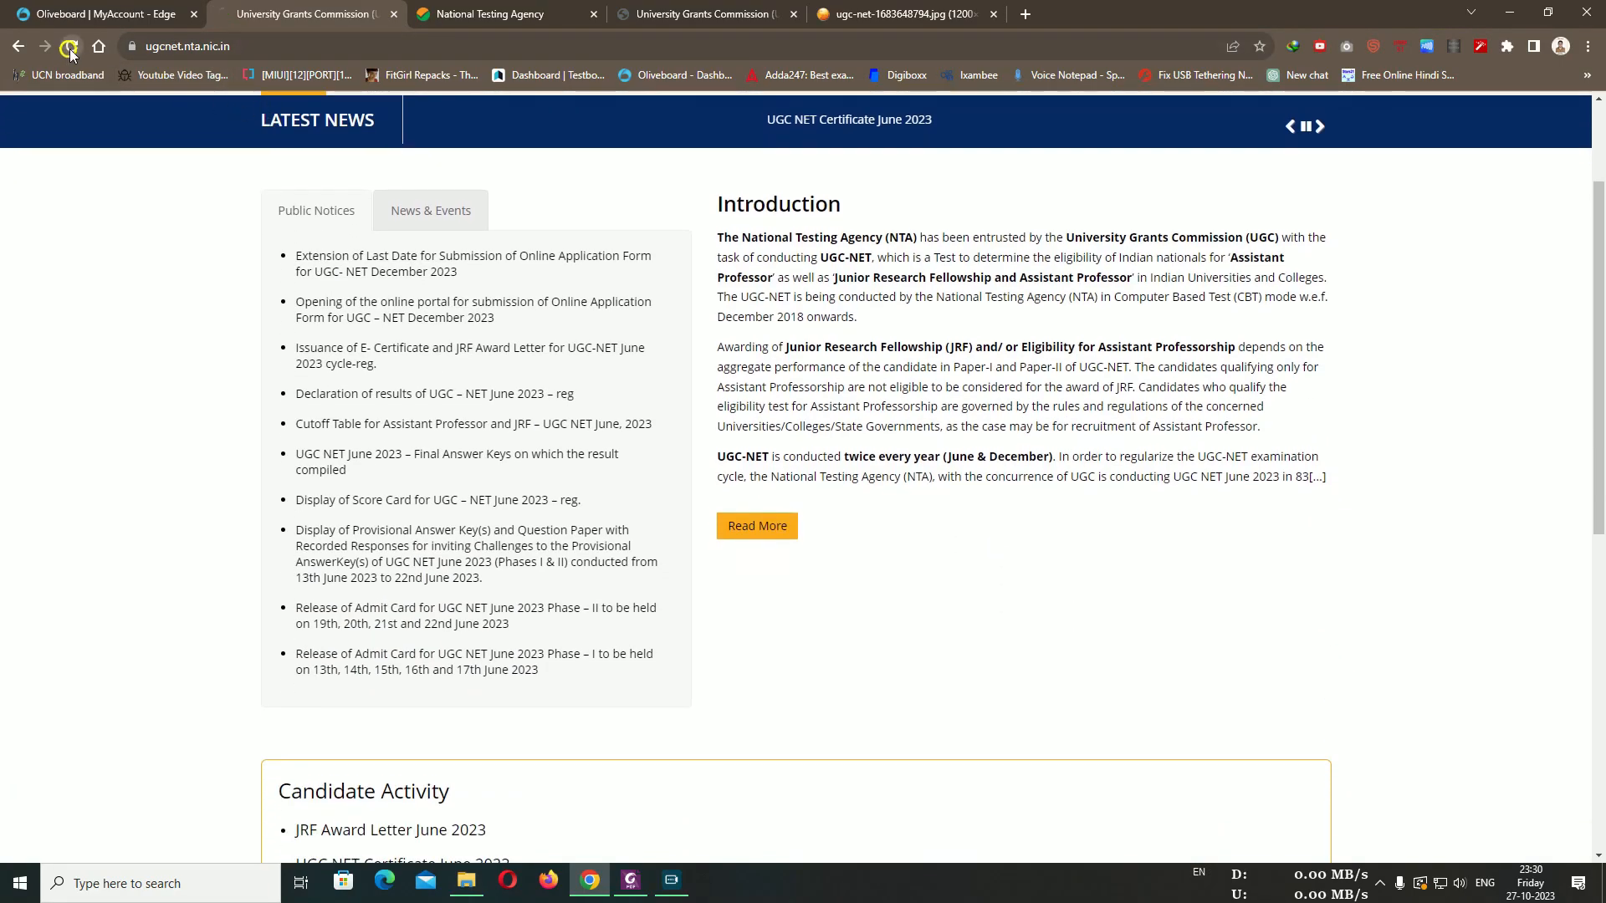
pyautogui.click(512, 8)
pyautogui.click(333, 6)
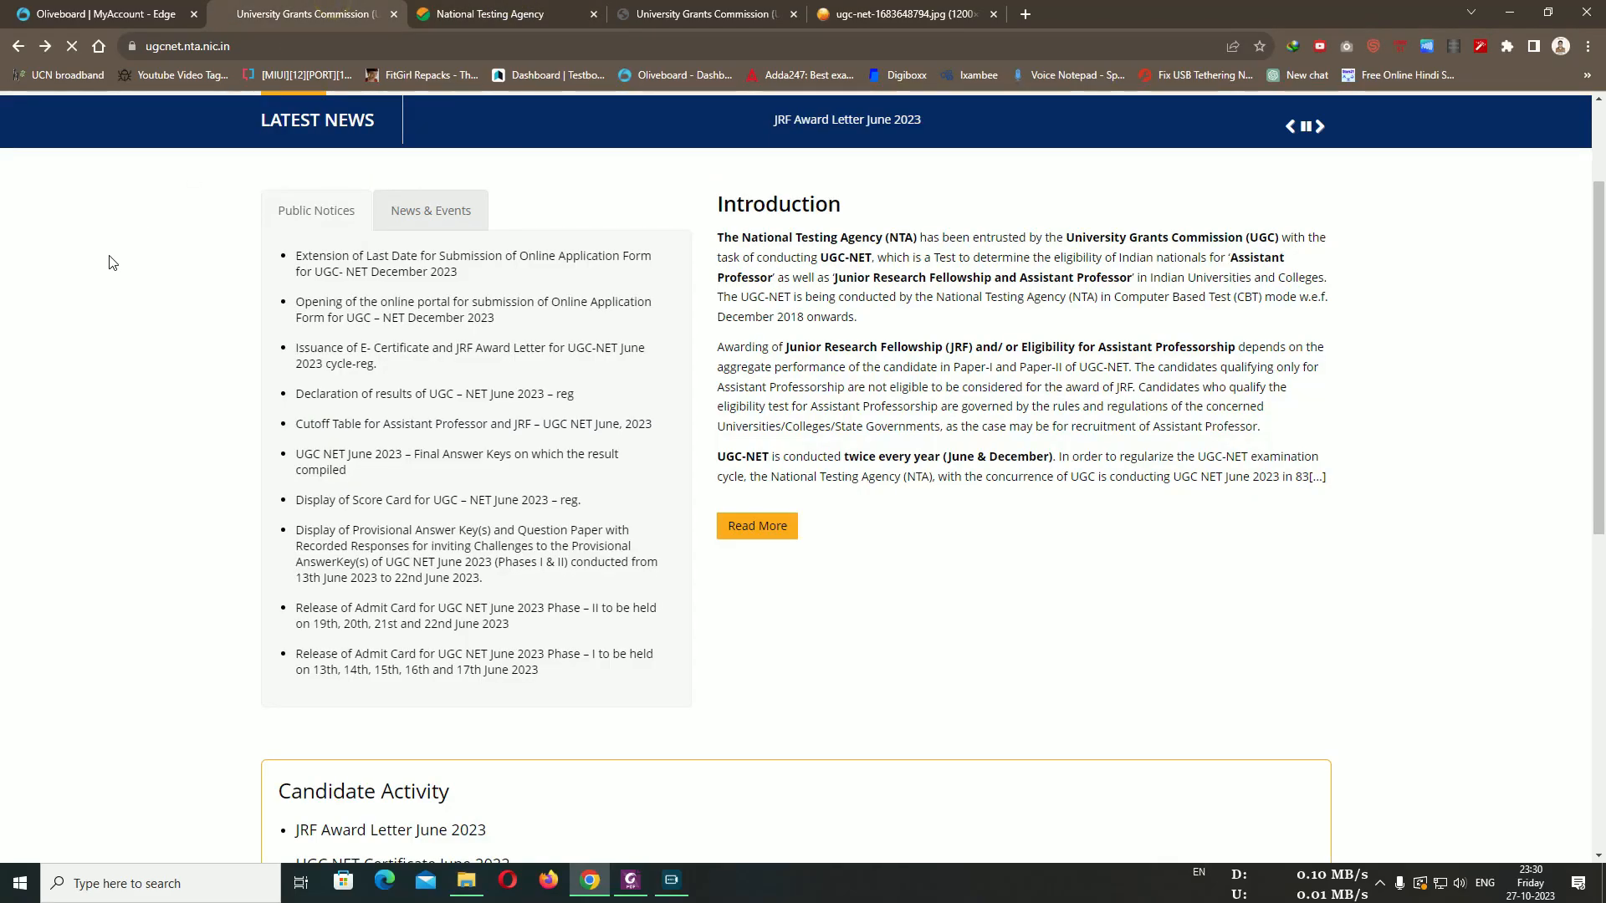
pyautogui.hotkey('alt', 'Left')
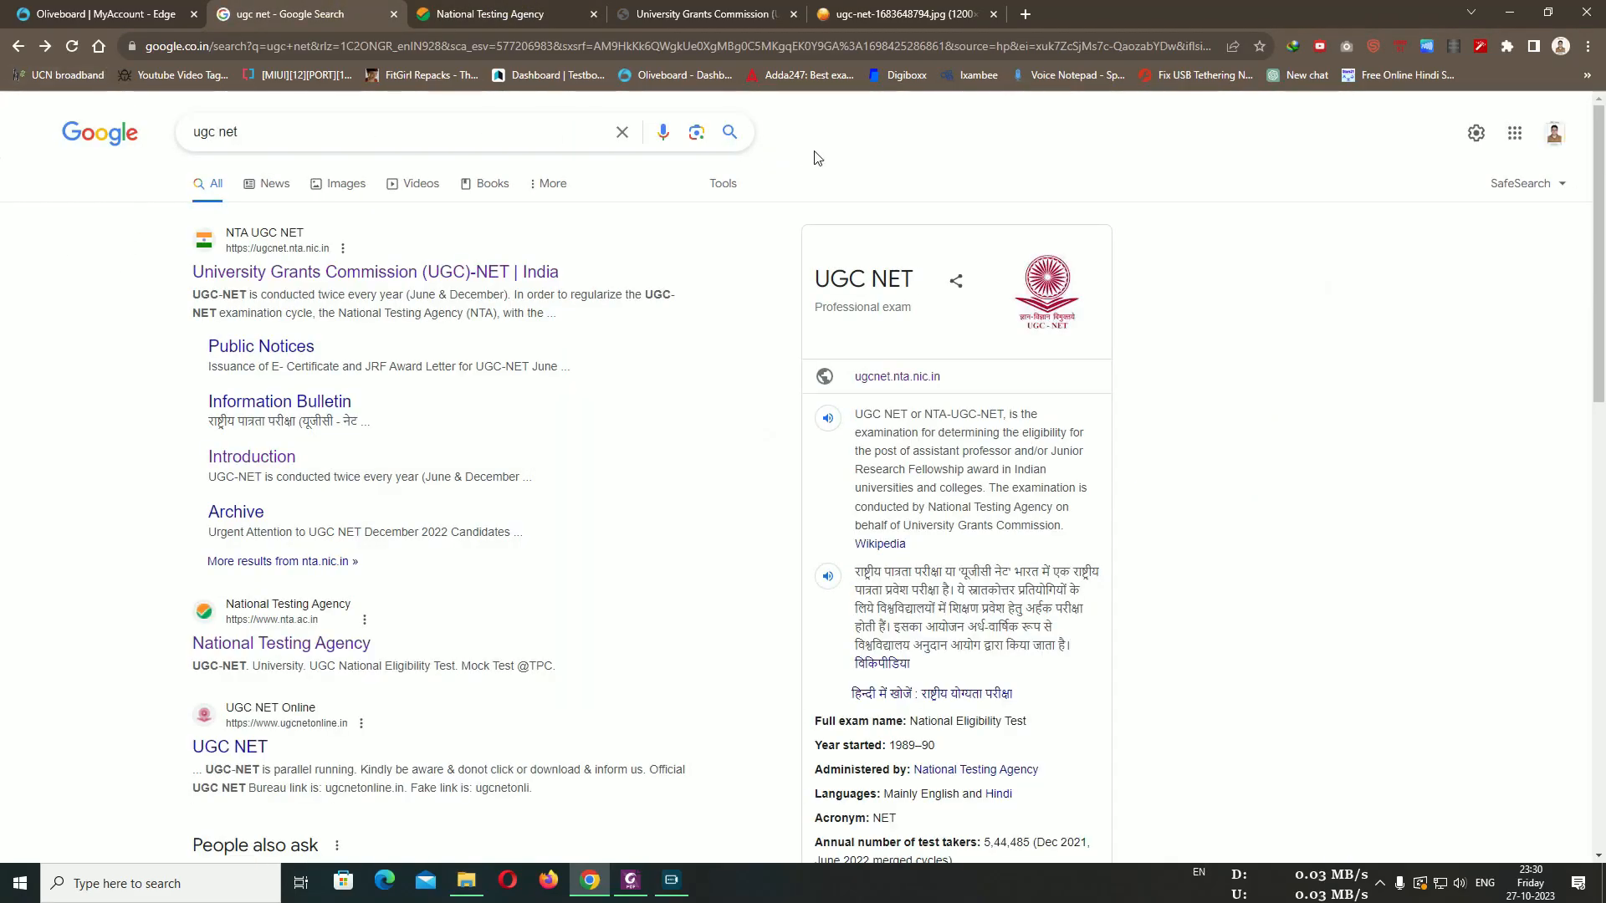
pyautogui.click(729, 132)
pyautogui.click(244, 272)
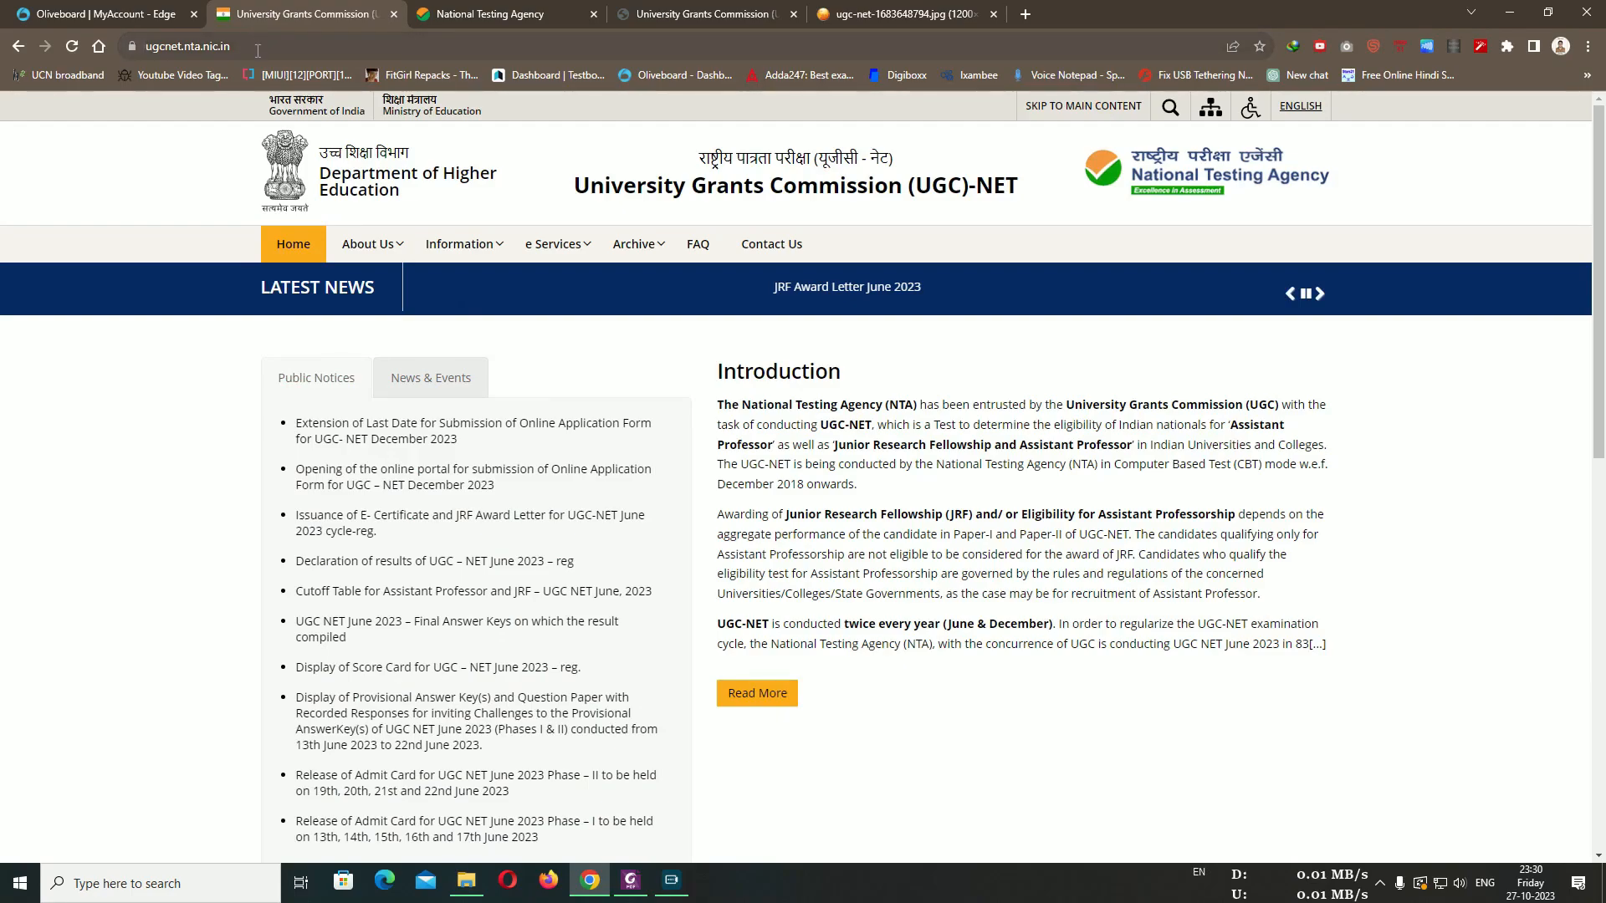
pyautogui.click(154, 46)
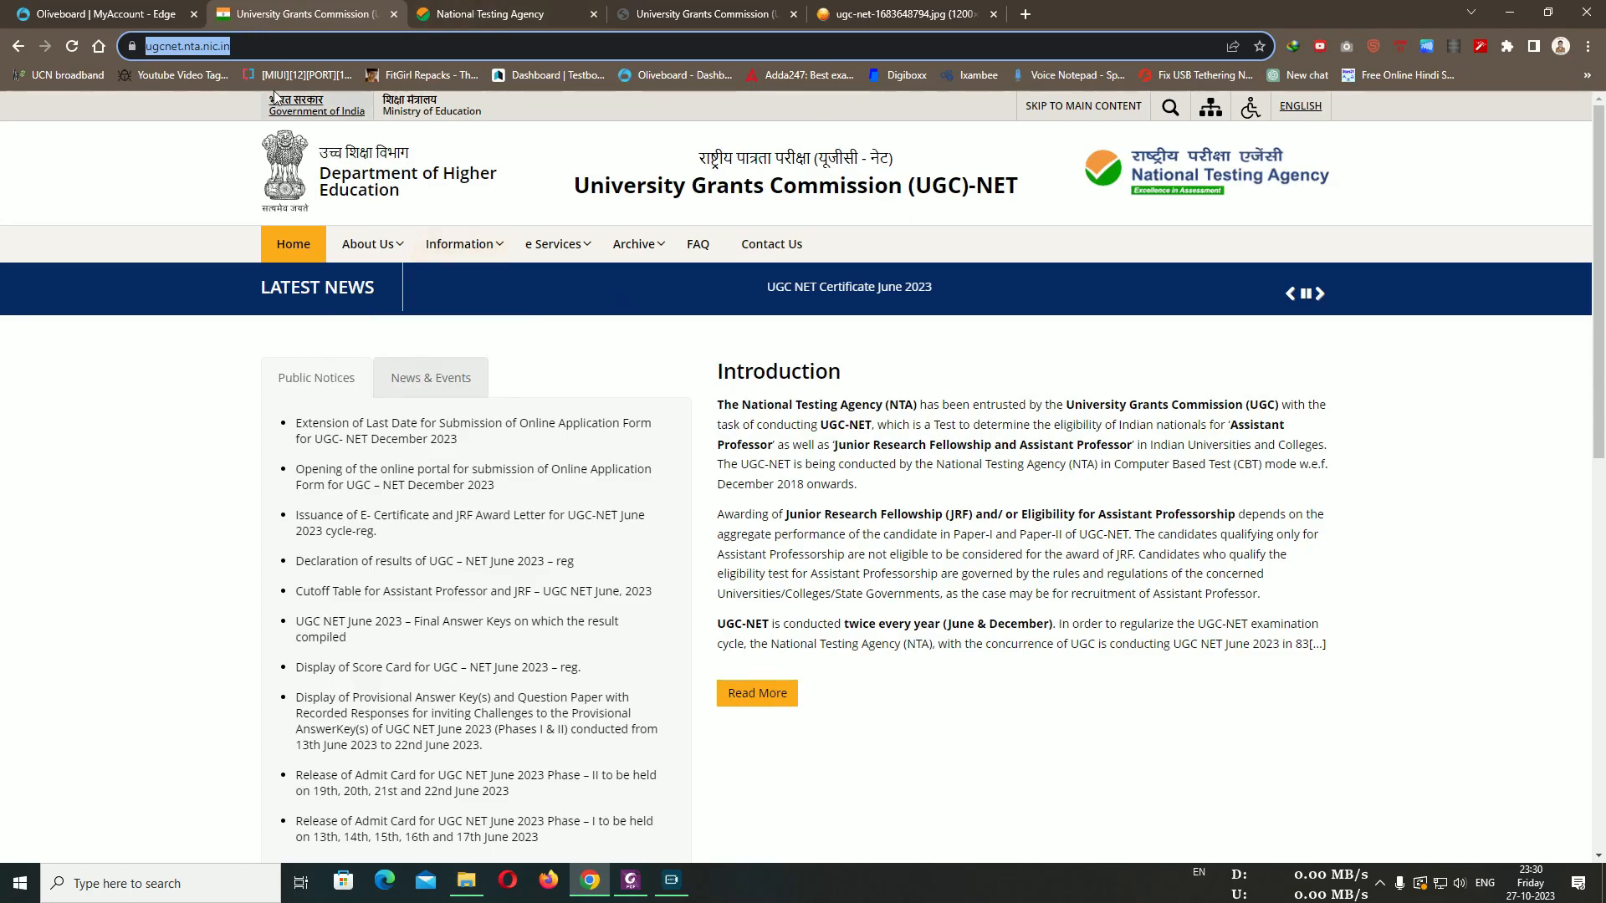
pyautogui.scroll(-4, 753, 635)
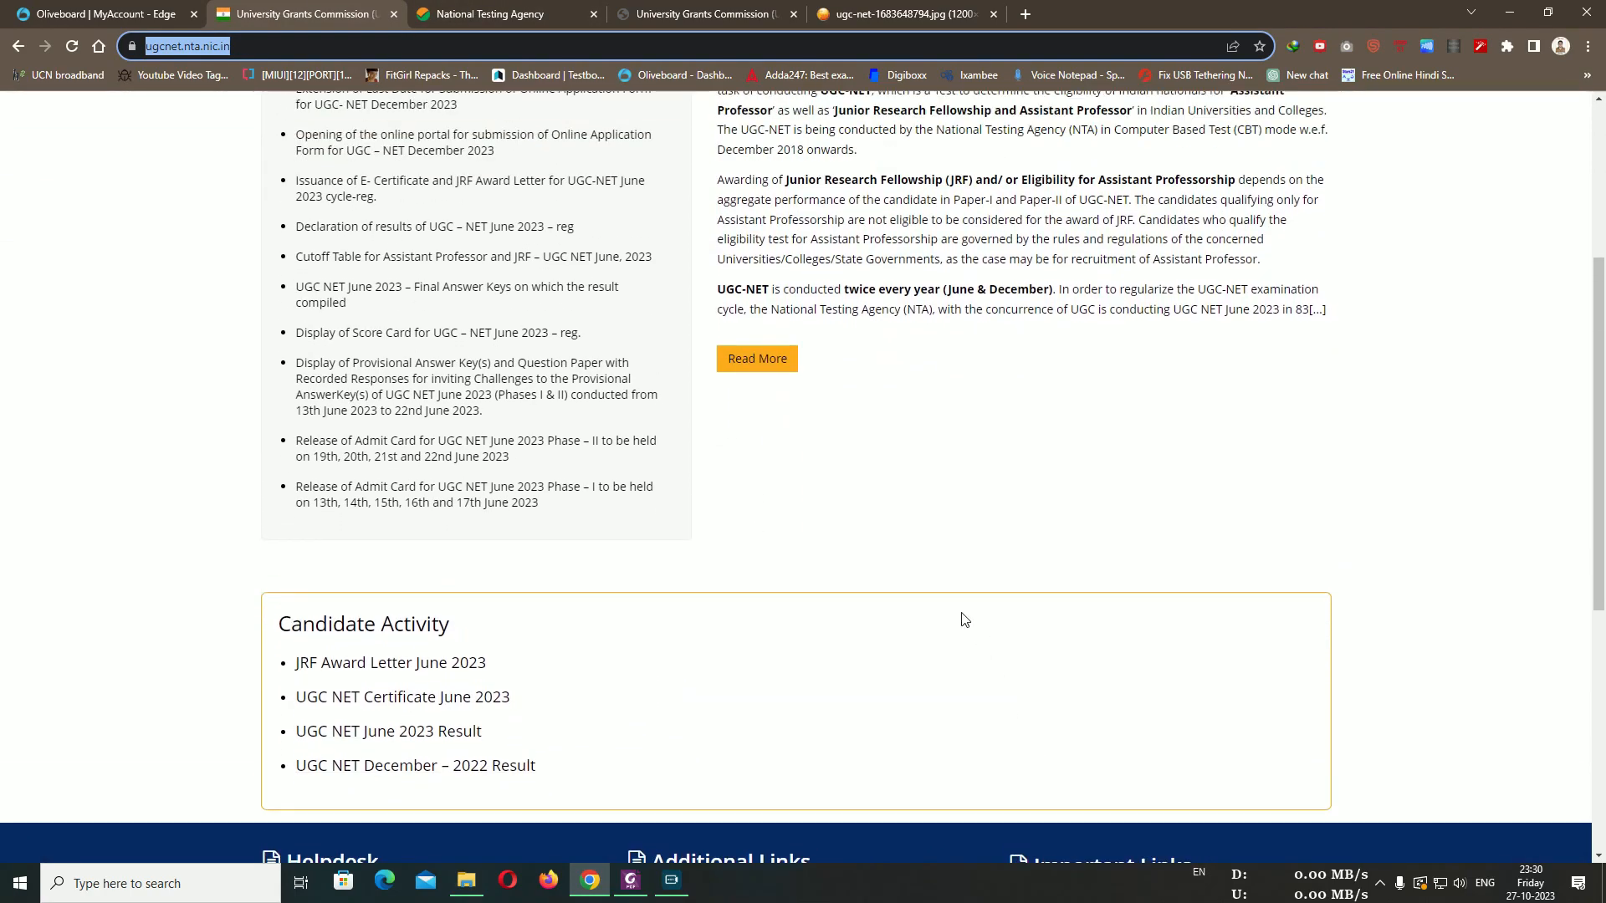
pyautogui.scroll(4, 987, 602)
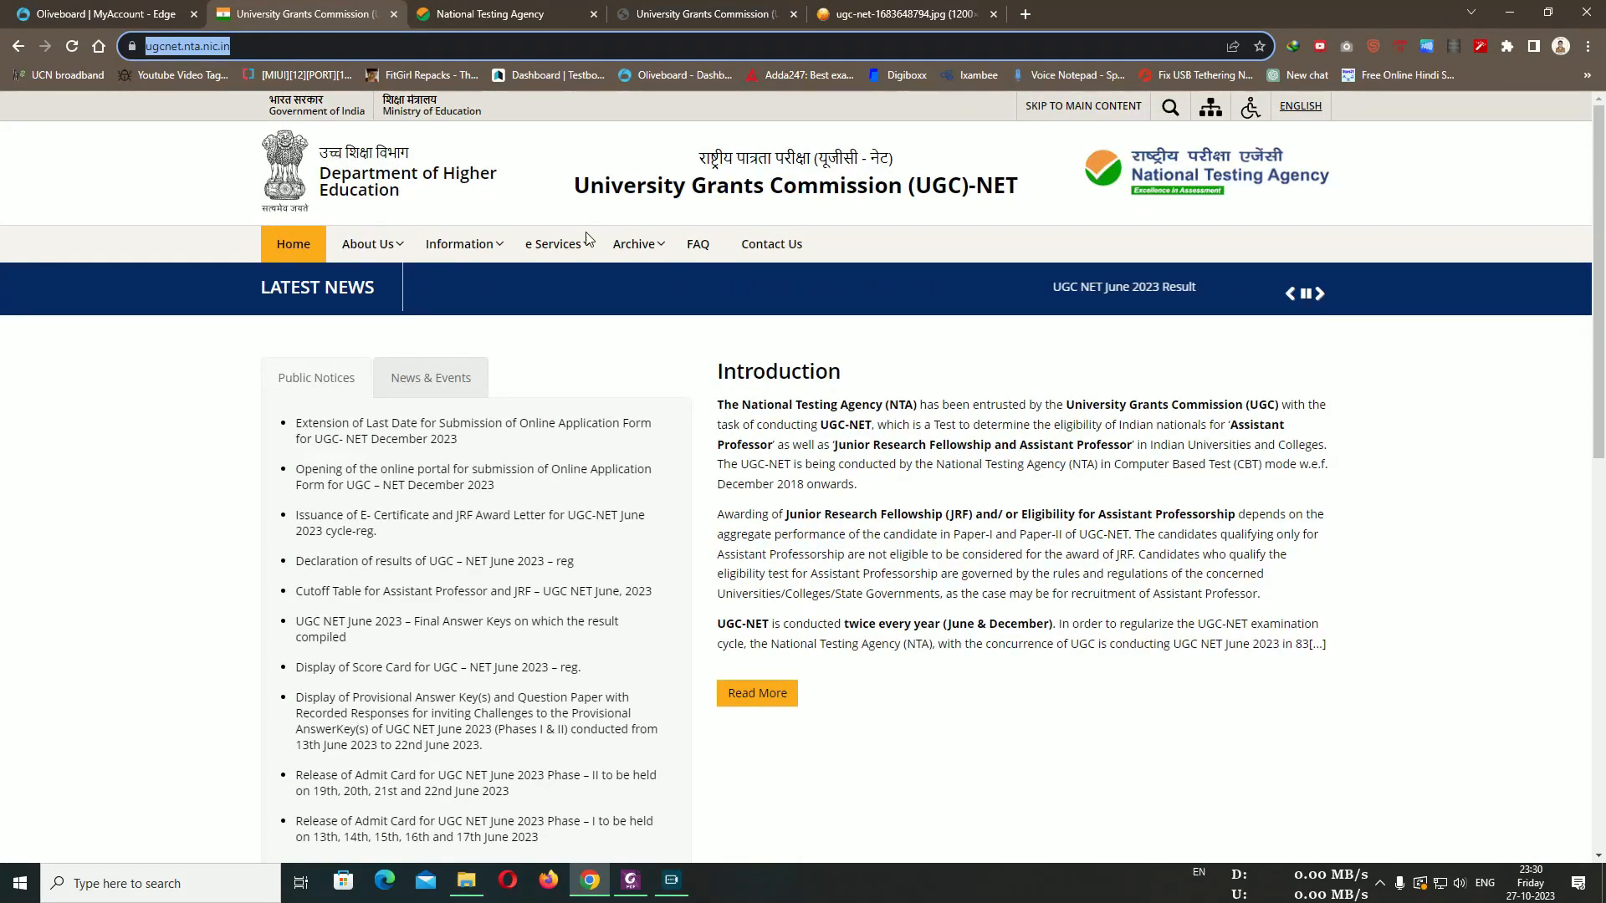
# Browse the National Testing Agency homepage, then move to the other UGC-NET tab
pyautogui.hotkey('ctrl', 'Tab')
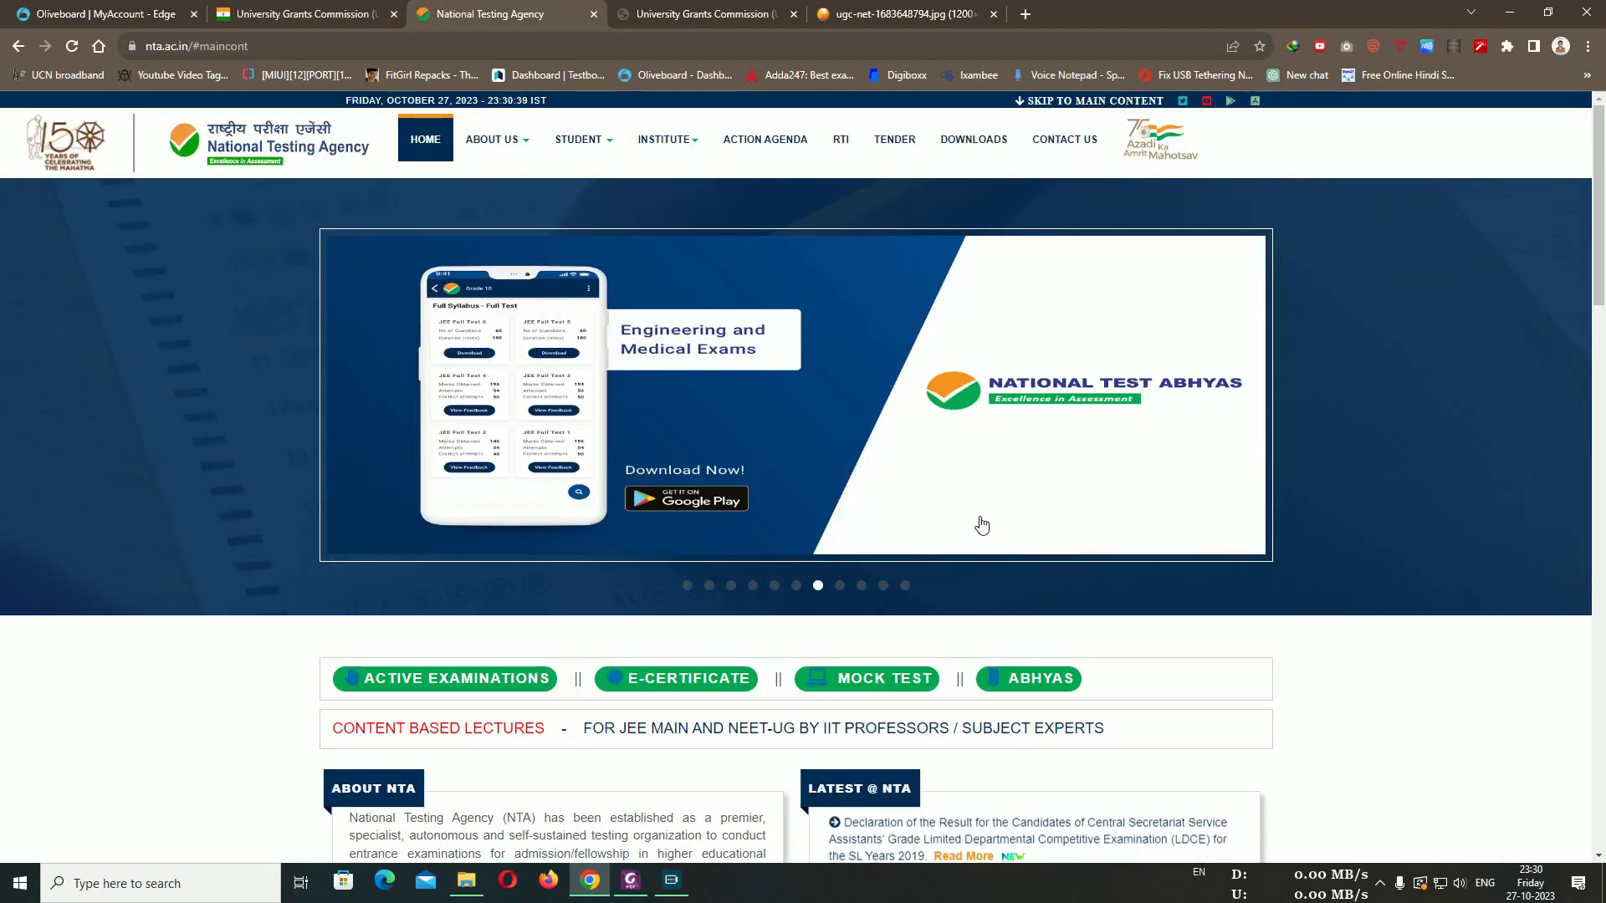
pyautogui.scroll(-5, 979, 523)
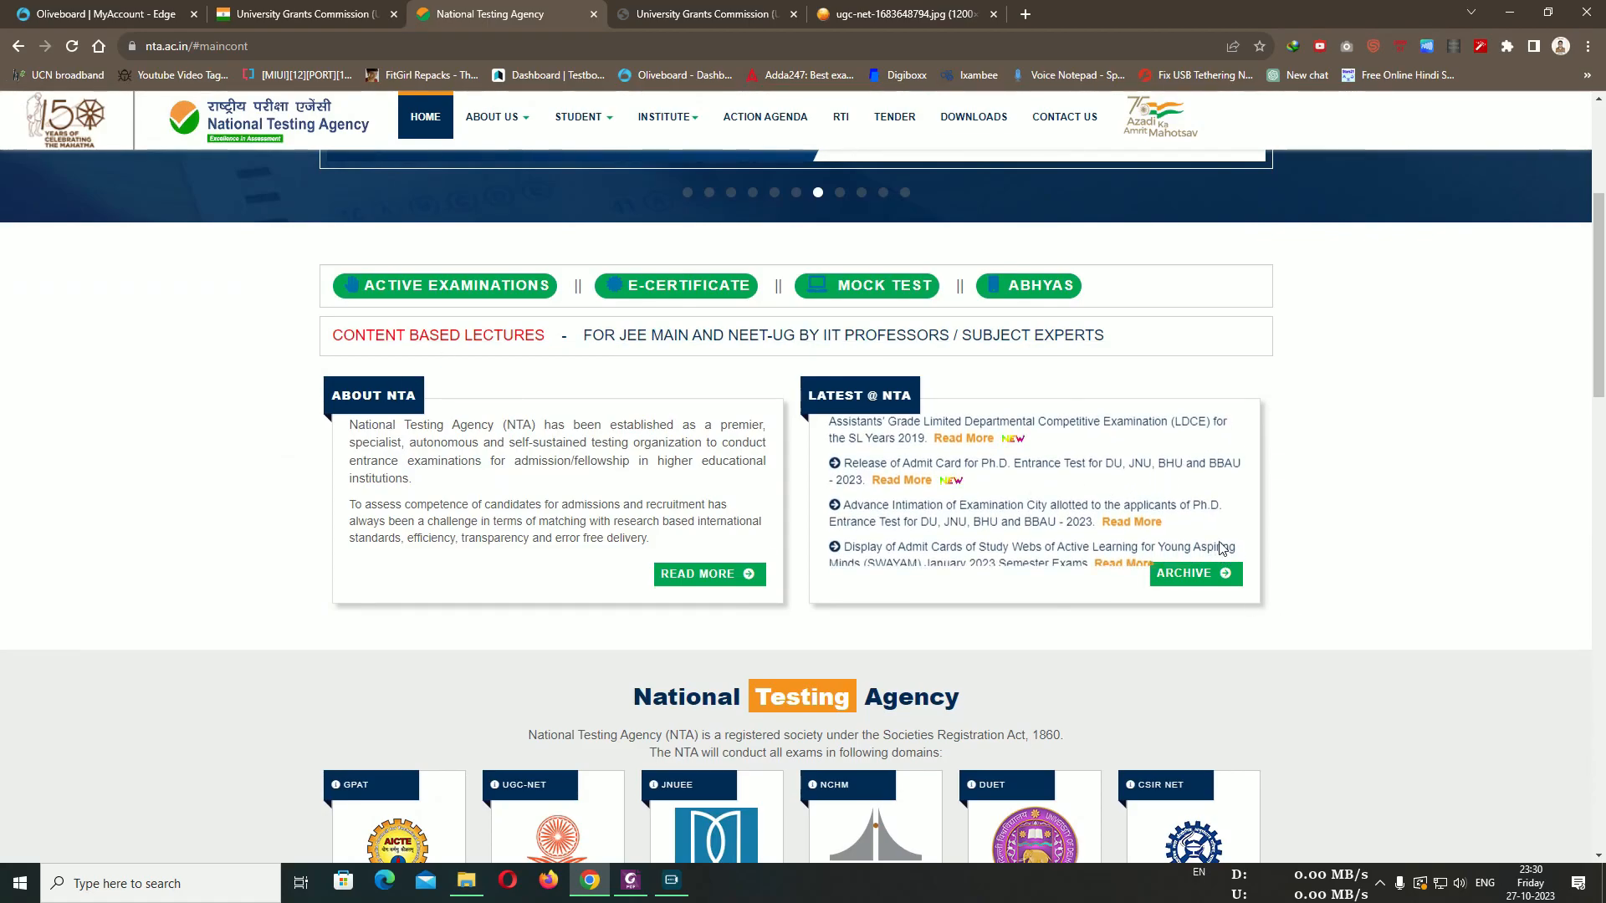
pyautogui.scroll(5, 1394, 477)
pyautogui.scroll(-1, 1345, 535)
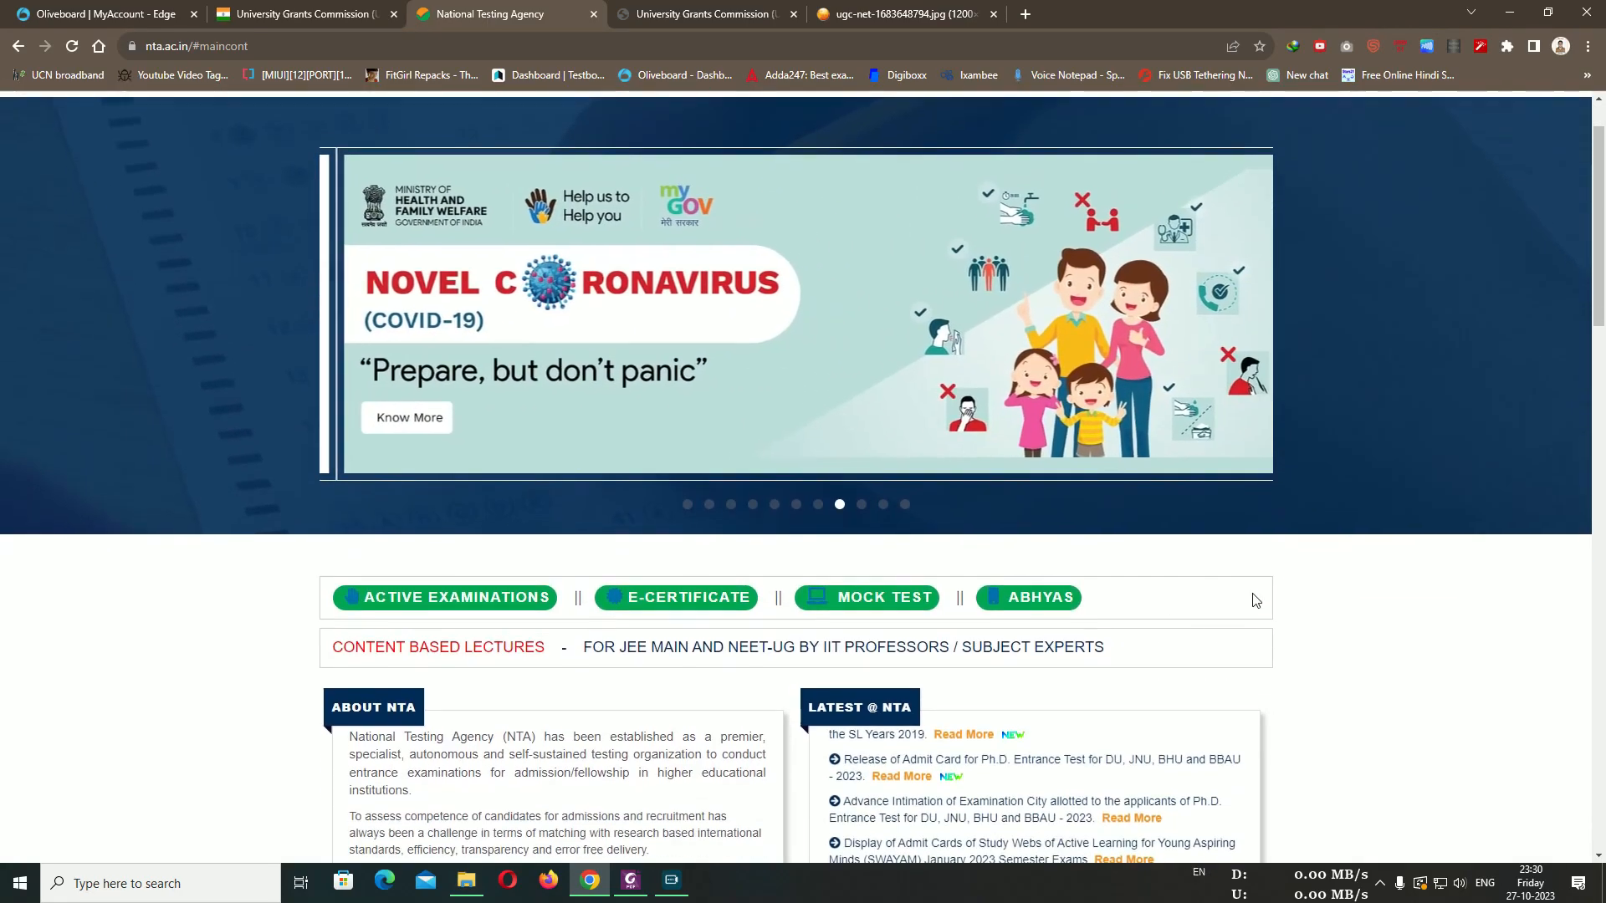
pyautogui.scroll(1, 920, 536)
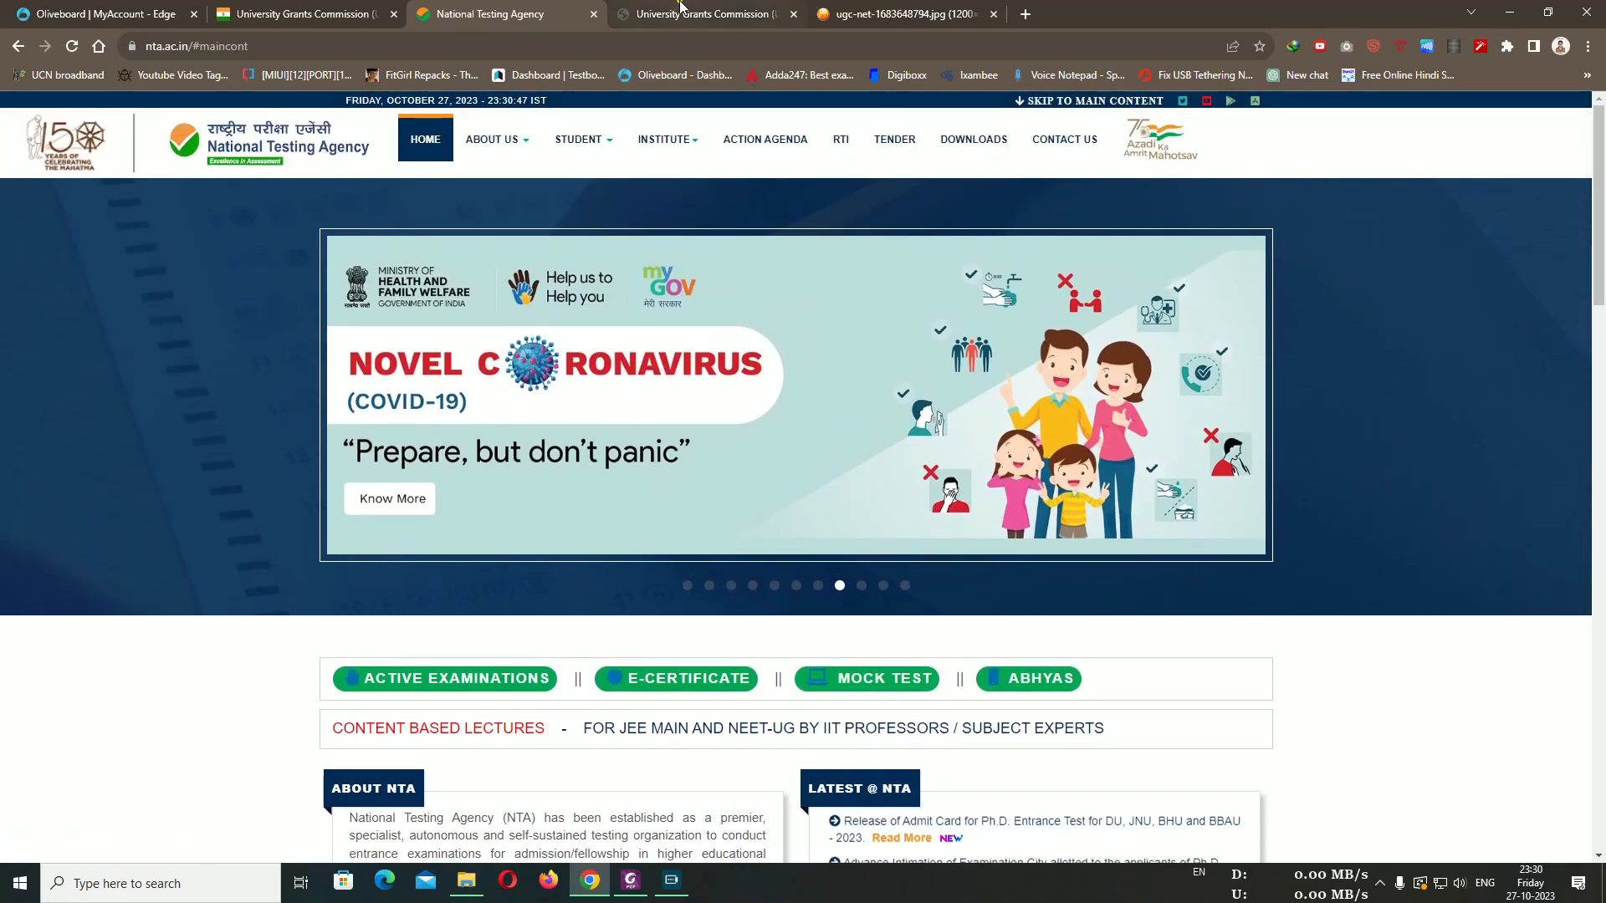
pyautogui.click(680, 10)
# Briefly bring back the notice PDF, then view the UGC-NET site's full web address
pyautogui.click(635, 893)
pyautogui.click(635, 893)
pyautogui.scroll(1, 654, 405)
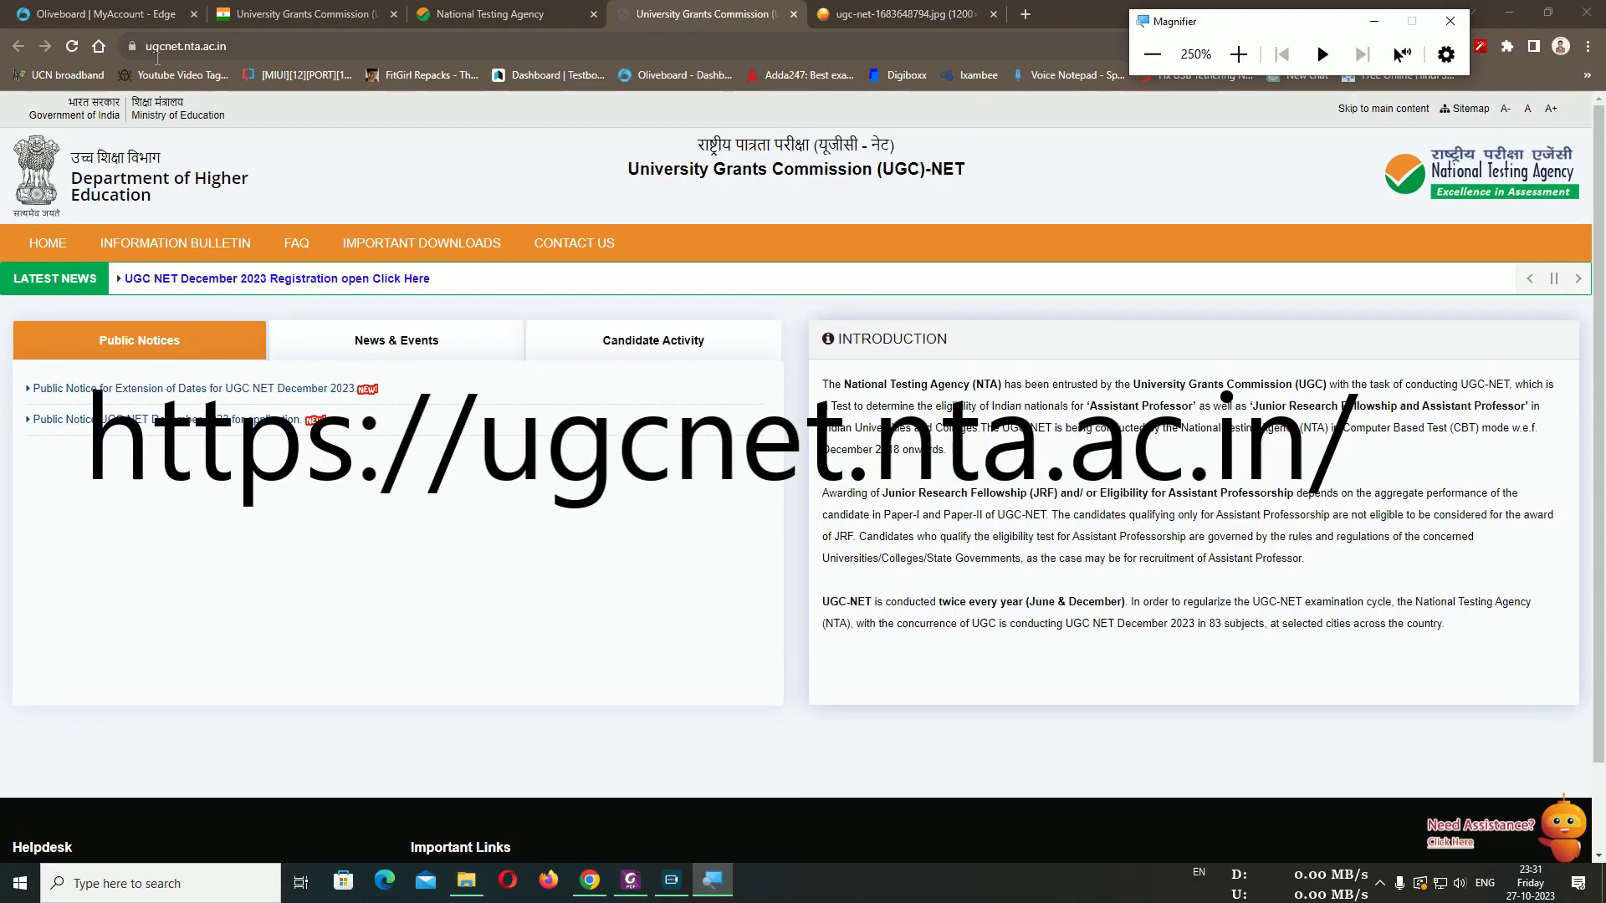
pyautogui.click(150, 41)
pyautogui.click(232, 46)
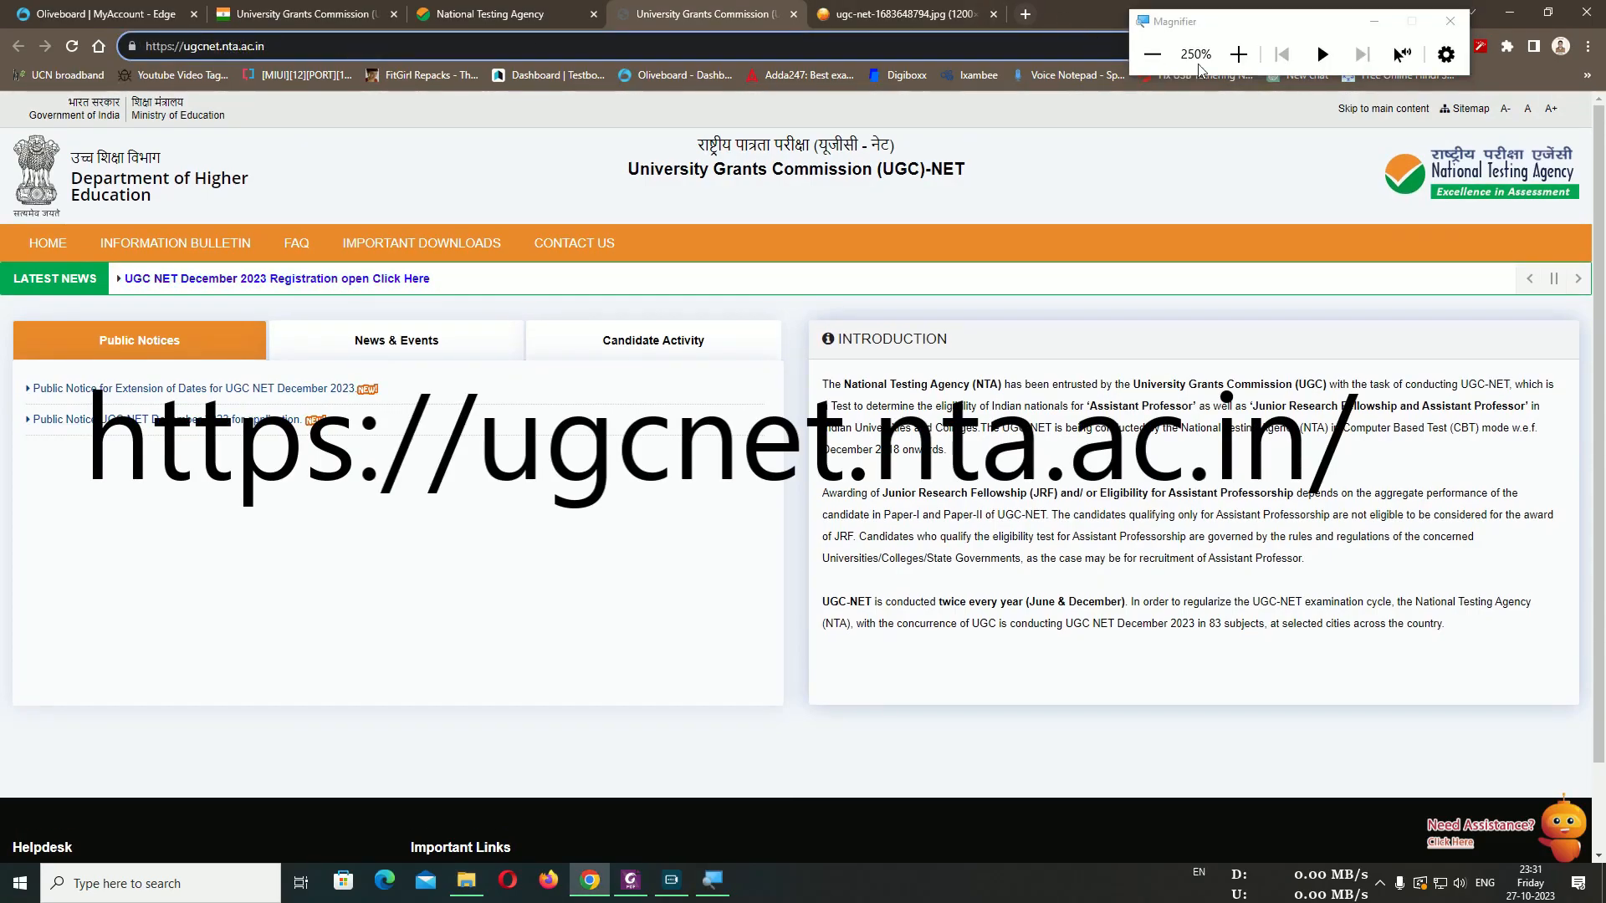
# Open the 'UGC NET December 2023 Registration open' Latest News link in a new tab
pyautogui.click(1154, 56)
pyautogui.click(1154, 56)
pyautogui.click(1154, 56)
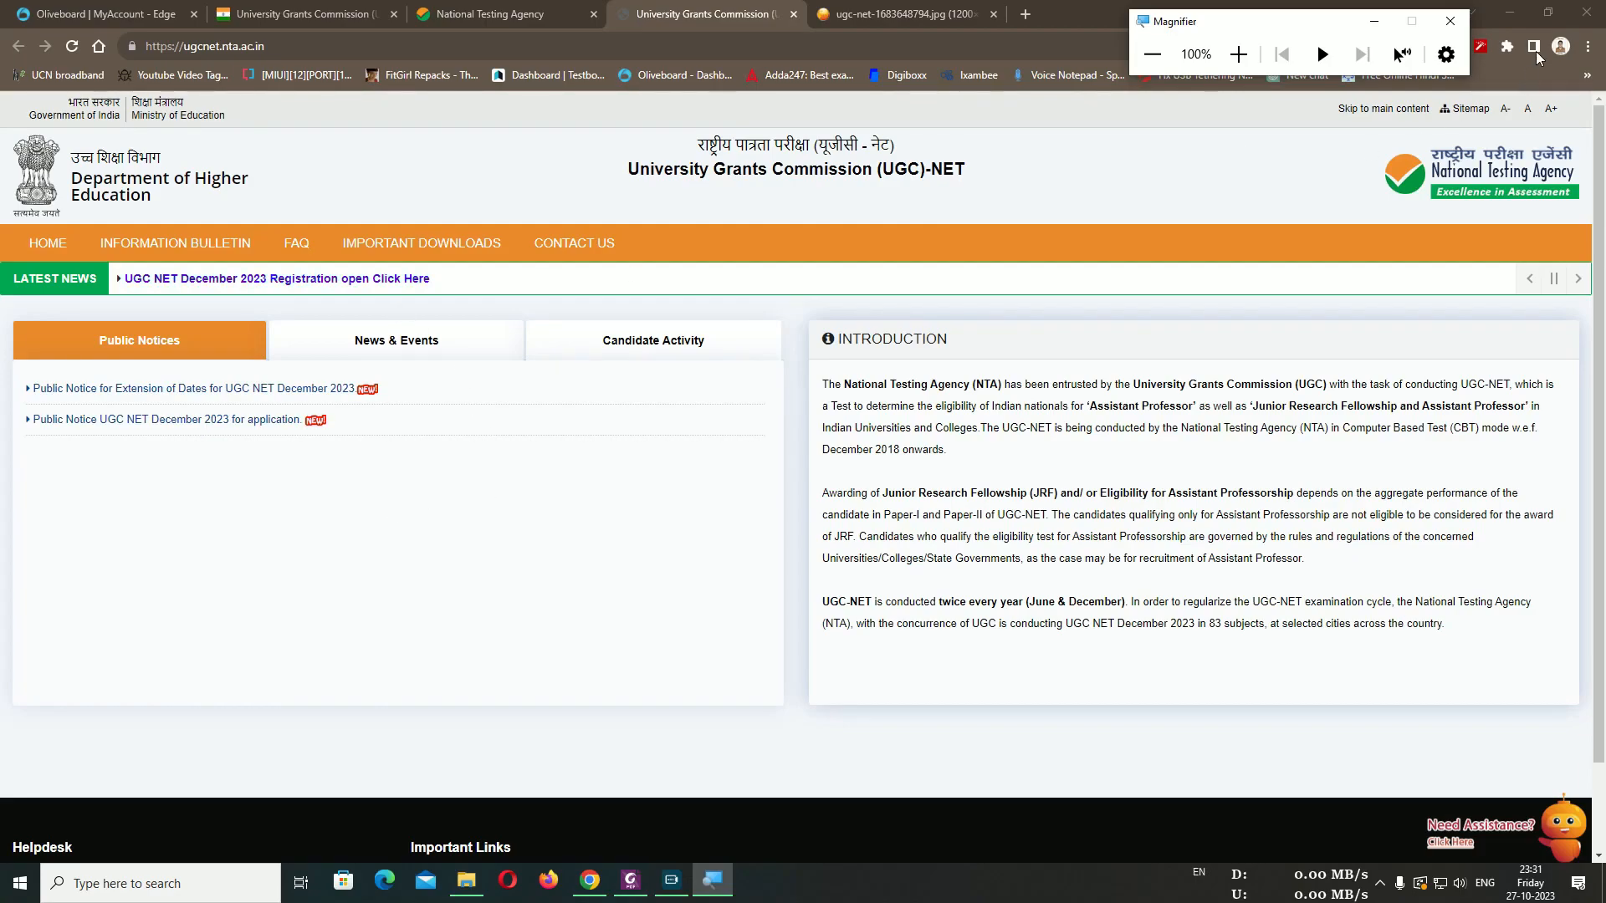
pyautogui.click(1449, 20)
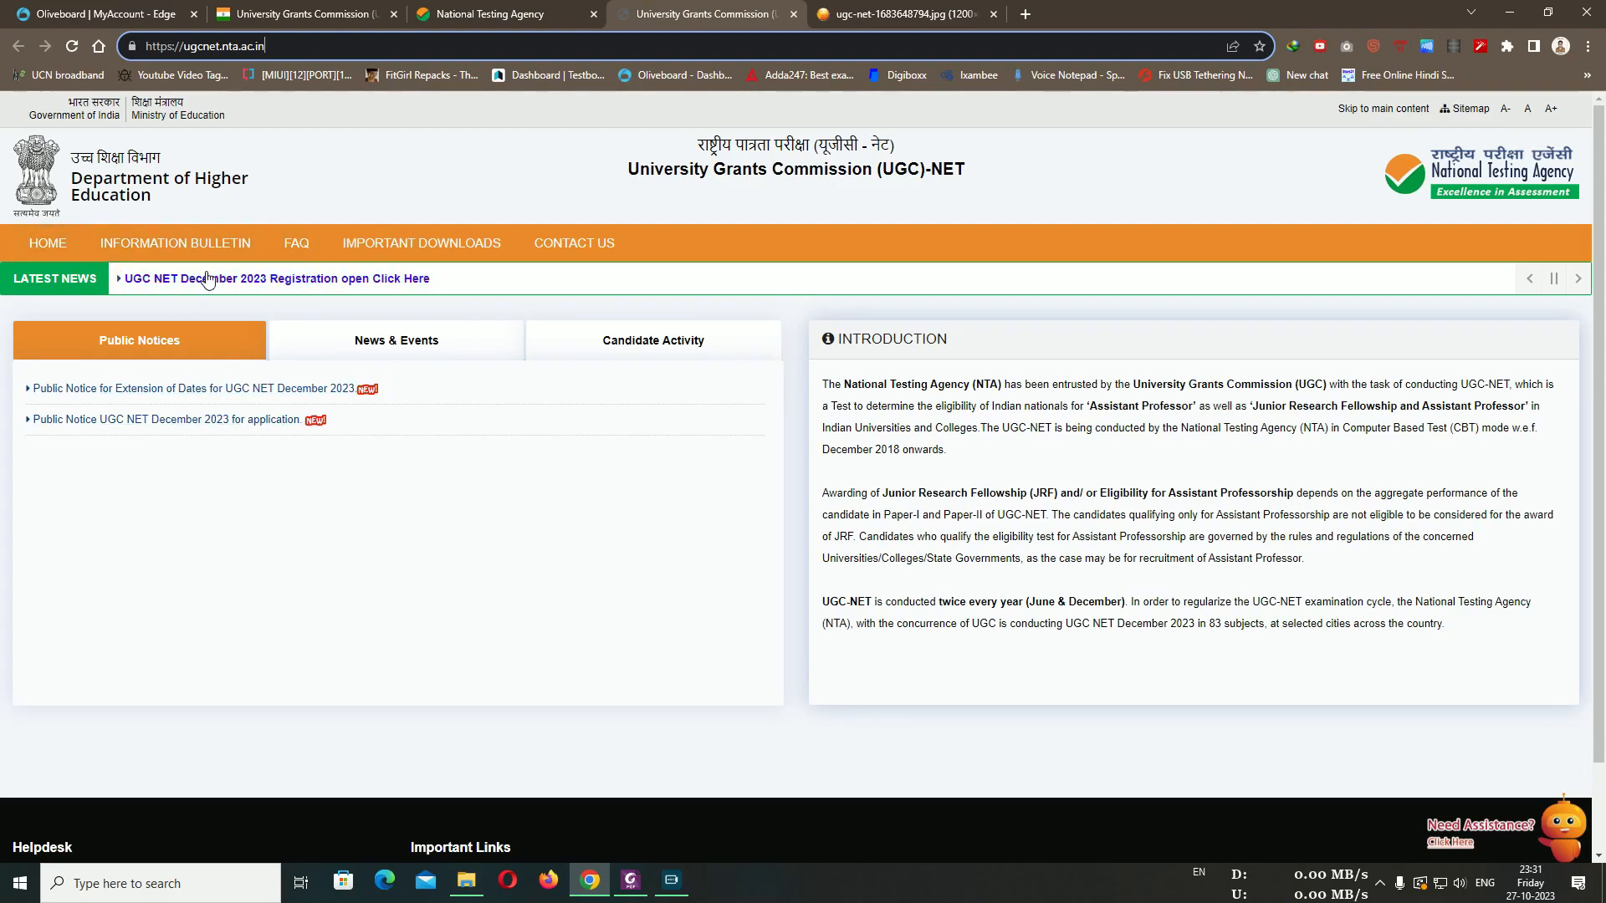
pyautogui.click(378, 284)
pyautogui.scroll(-1, 747, 248)
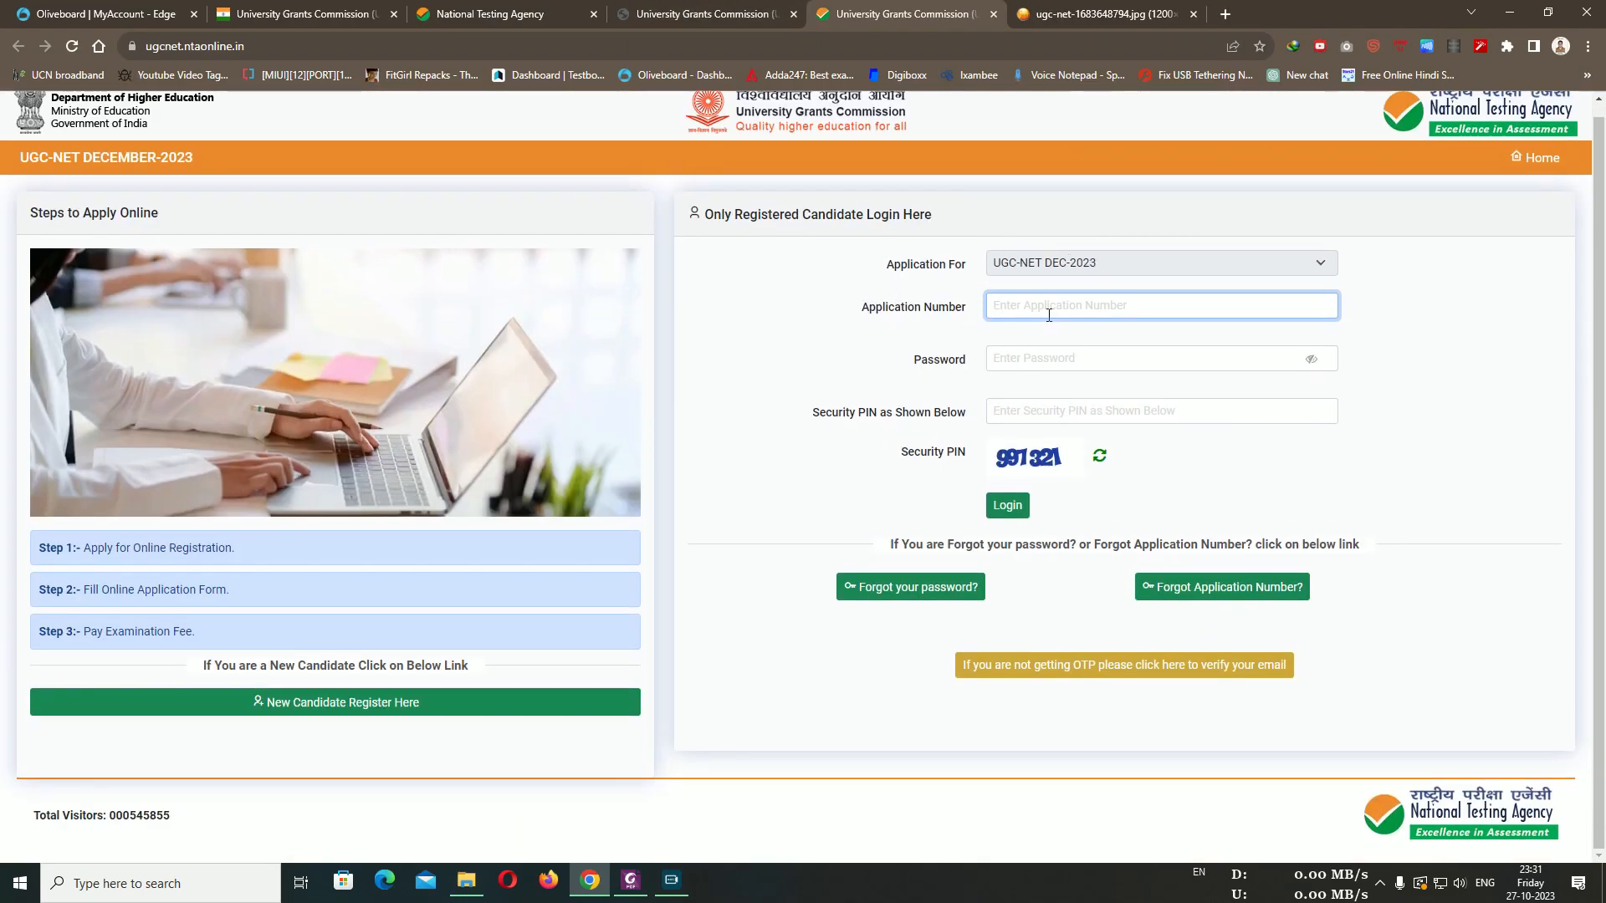
# Choose 'New Candidate Register Here' to reach the December 2023 registration instructions
pyautogui.click(1543, 512)
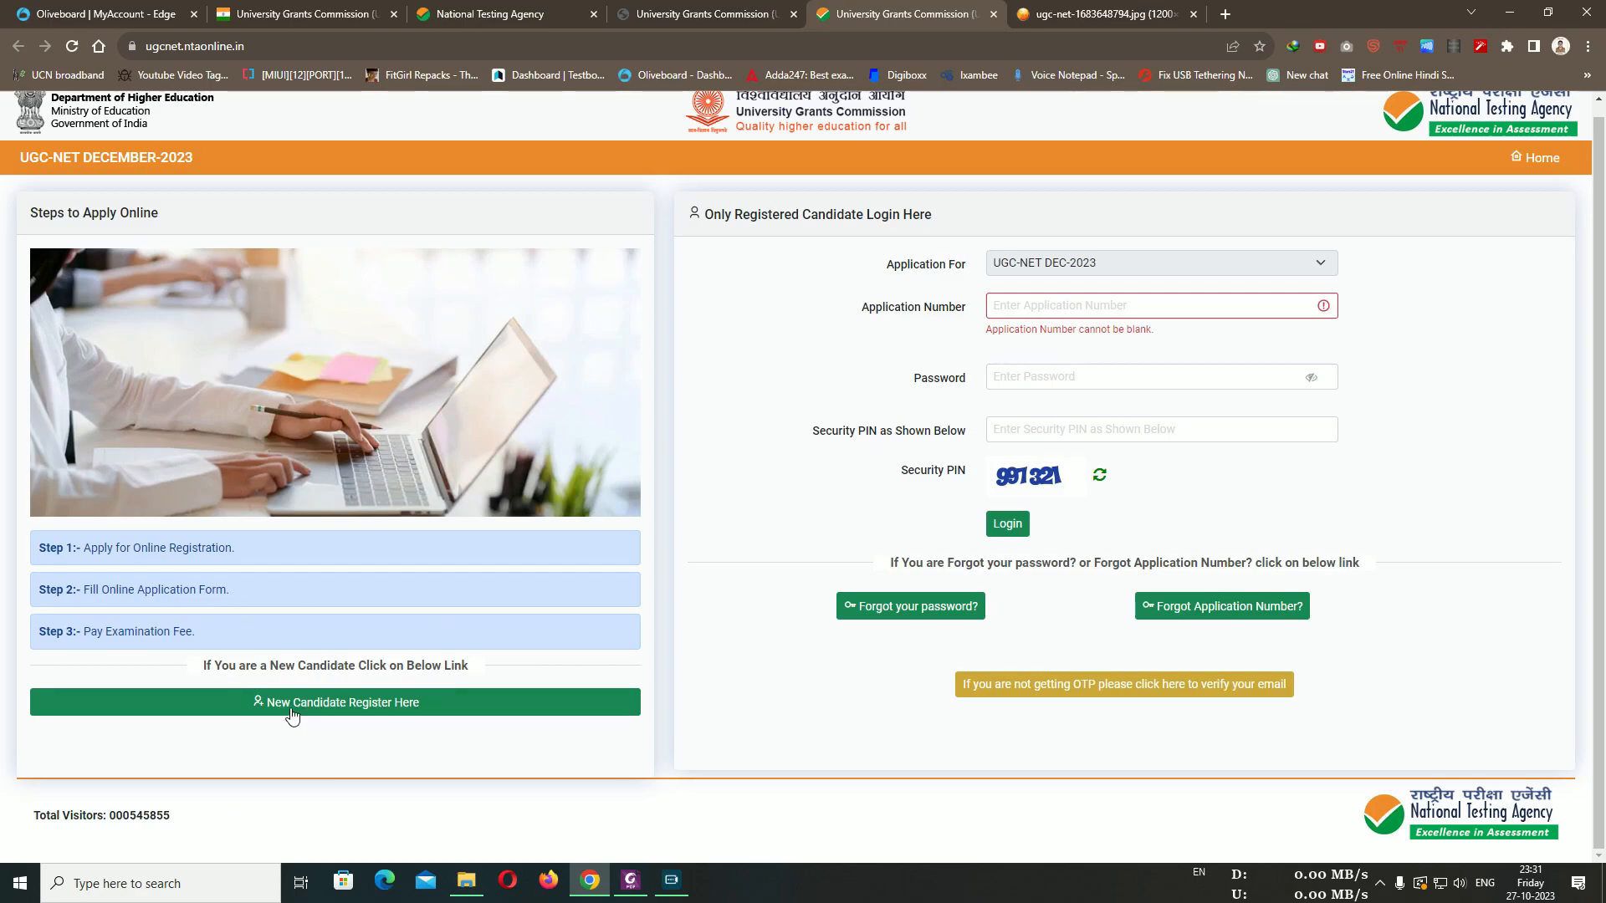
pyautogui.click(350, 710)
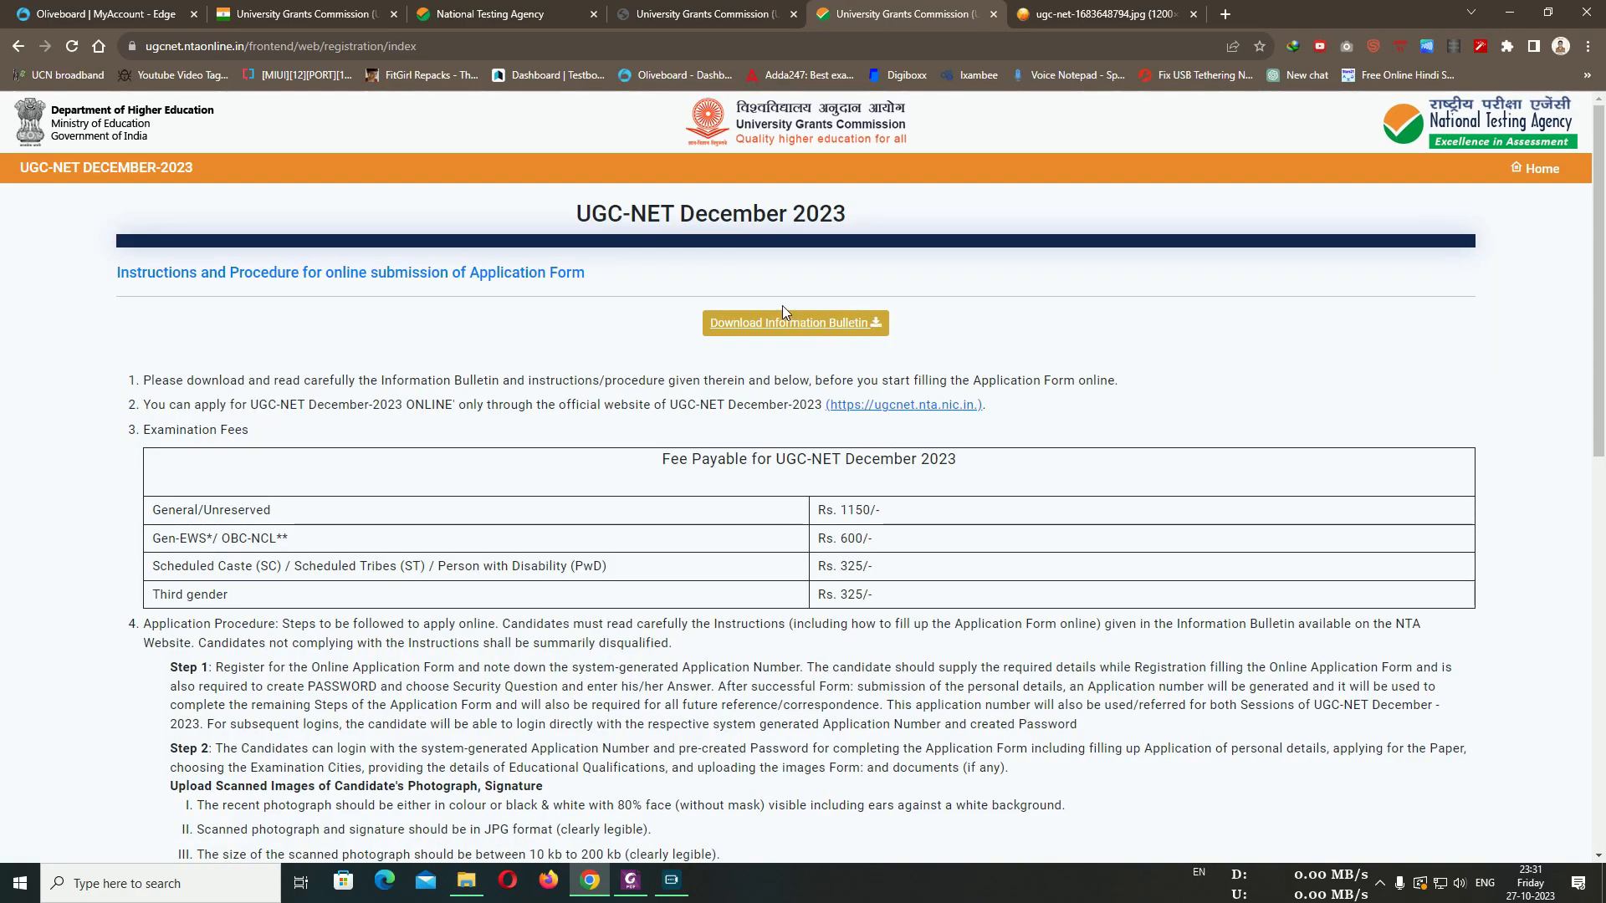
# Read the fee and procedure text and the Step 1 and Step 2 instructions
pyautogui.scroll(-3, 699, 311)
pyautogui.moveTo(154, 256); pyautogui.dragTo(616, 393)
pyautogui.click(602, 494)
pyautogui.moveTo(171, 411); pyautogui.dragTo(769, 556)
pyautogui.click(763, 605)
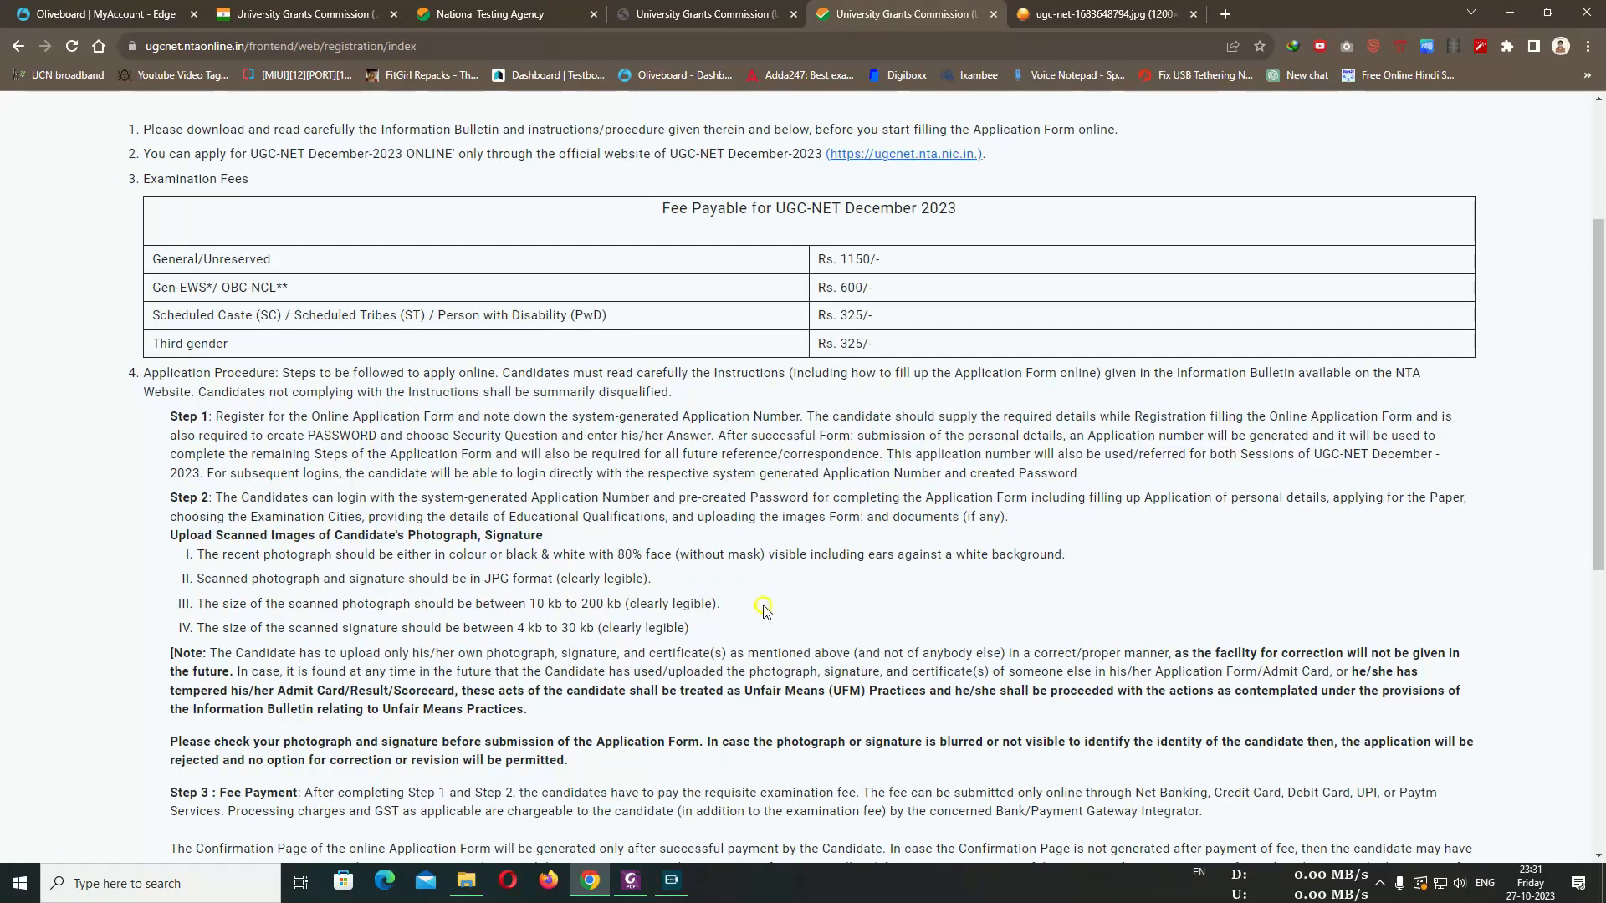
# Review the photo and signature rules: 10 kb to 200 kb, JPG format, recent photograph
pyautogui.scroll(-1, 514, 535)
pyautogui.moveTo(526, 519); pyautogui.dragTo(624, 519)
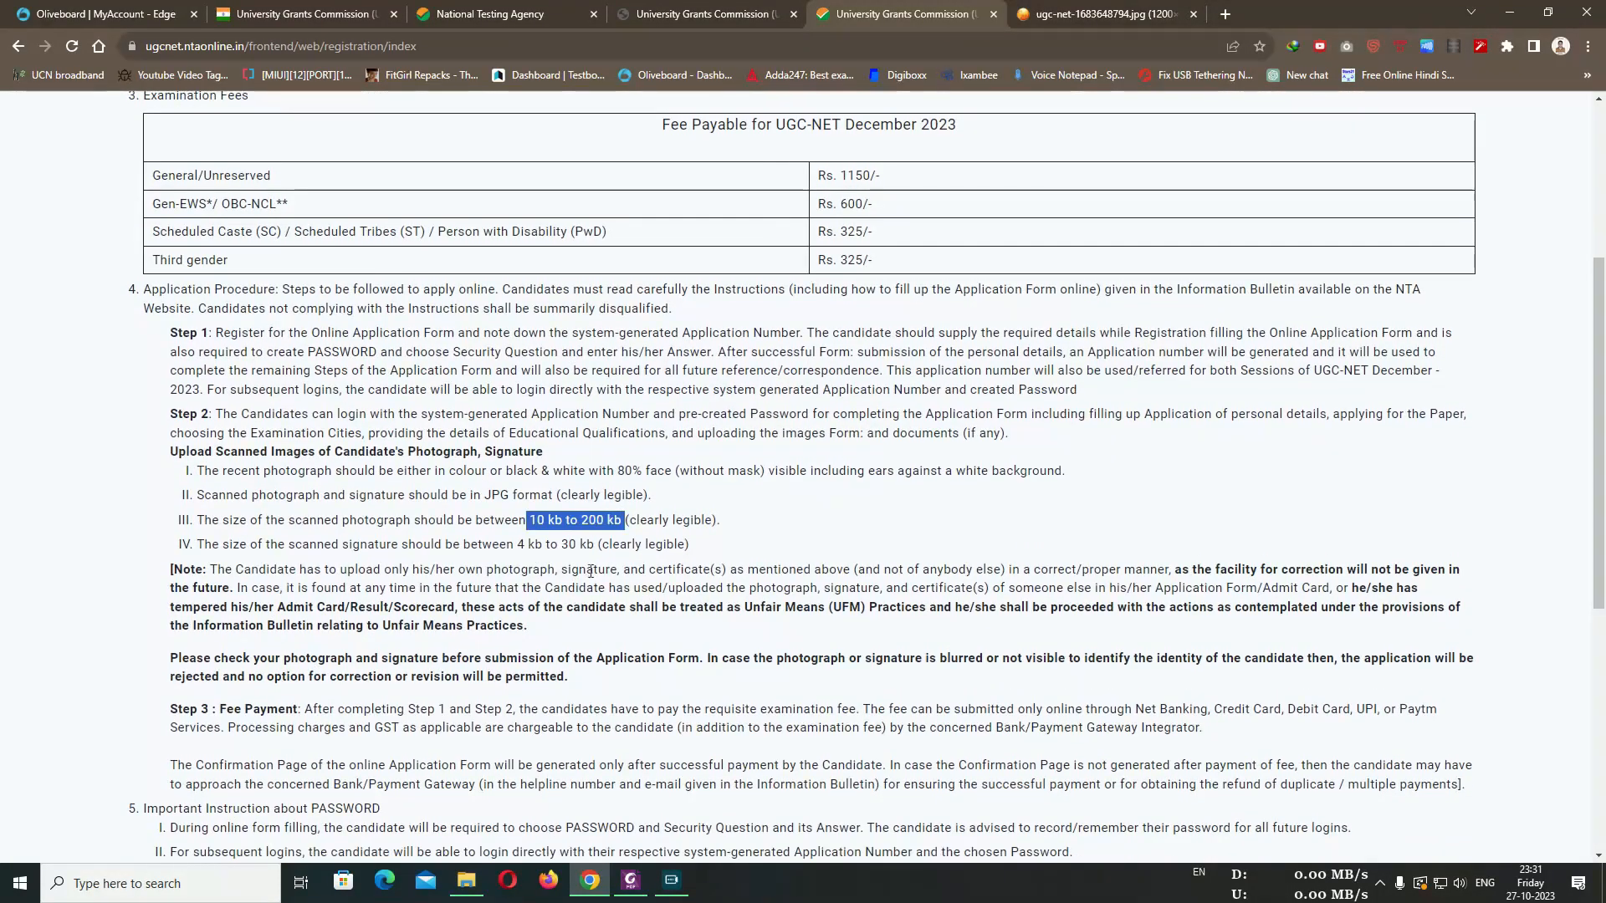
pyautogui.click(199, 537)
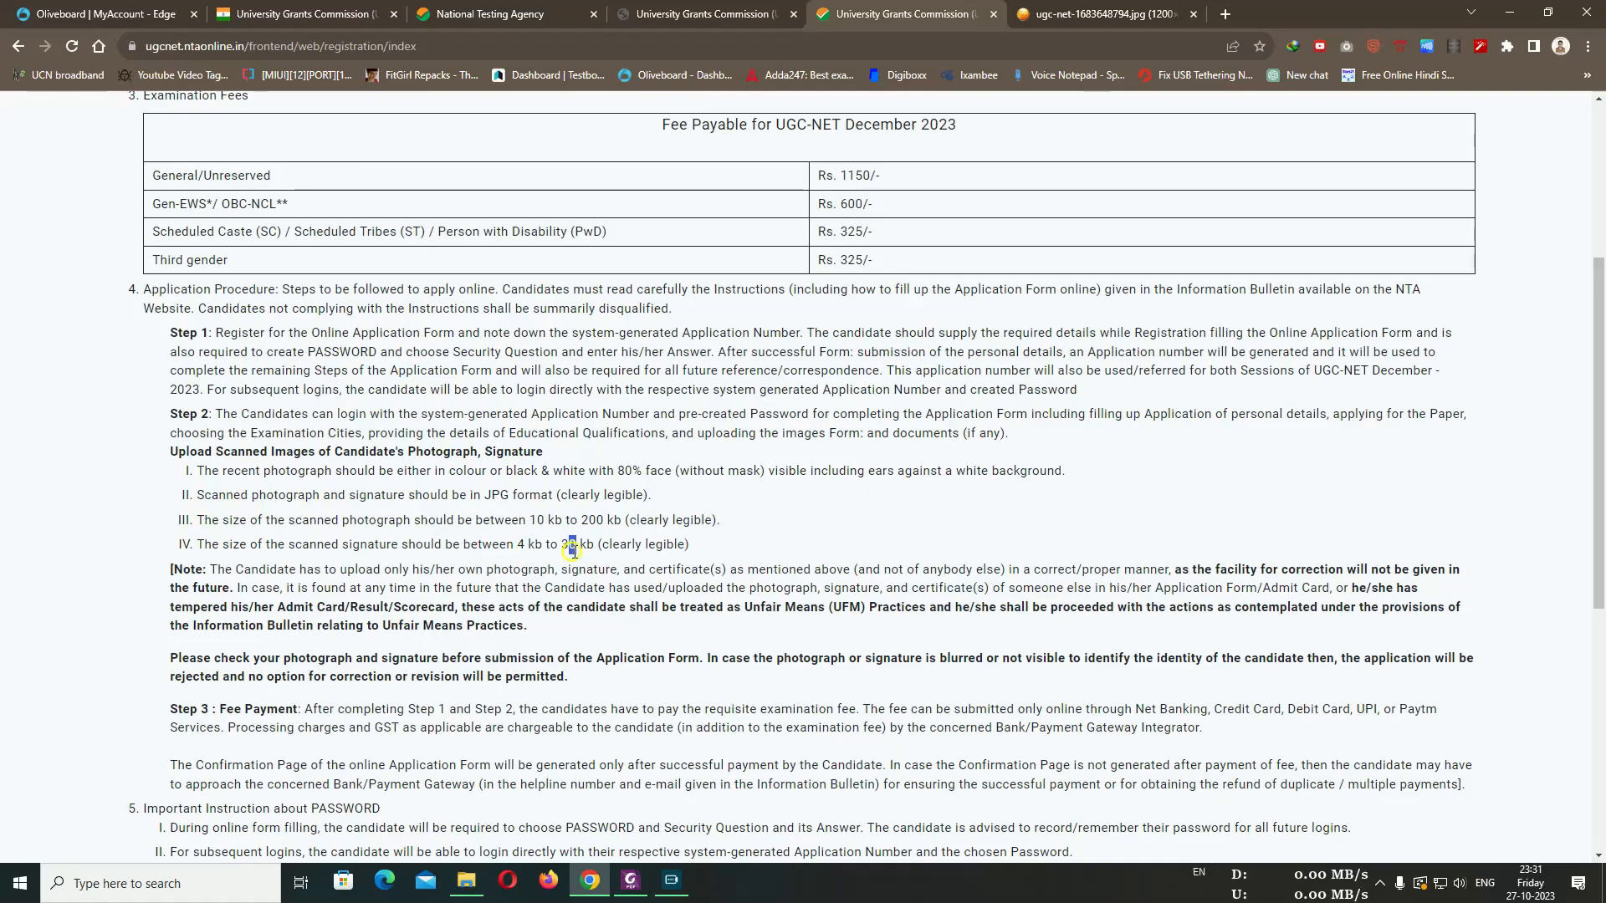
pyautogui.moveTo(574, 551)
pyautogui.mouseDown()
pyautogui.moveTo(515, 546)
pyautogui.moveTo(602, 524)
pyautogui.moveTo(532, 520)
pyautogui.mouseUp()
pyautogui.click(530, 521)
pyautogui.moveTo(530, 497); pyautogui.dragTo(493, 496)
pyautogui.moveTo(215, 471); pyautogui.dragTo(667, 476)
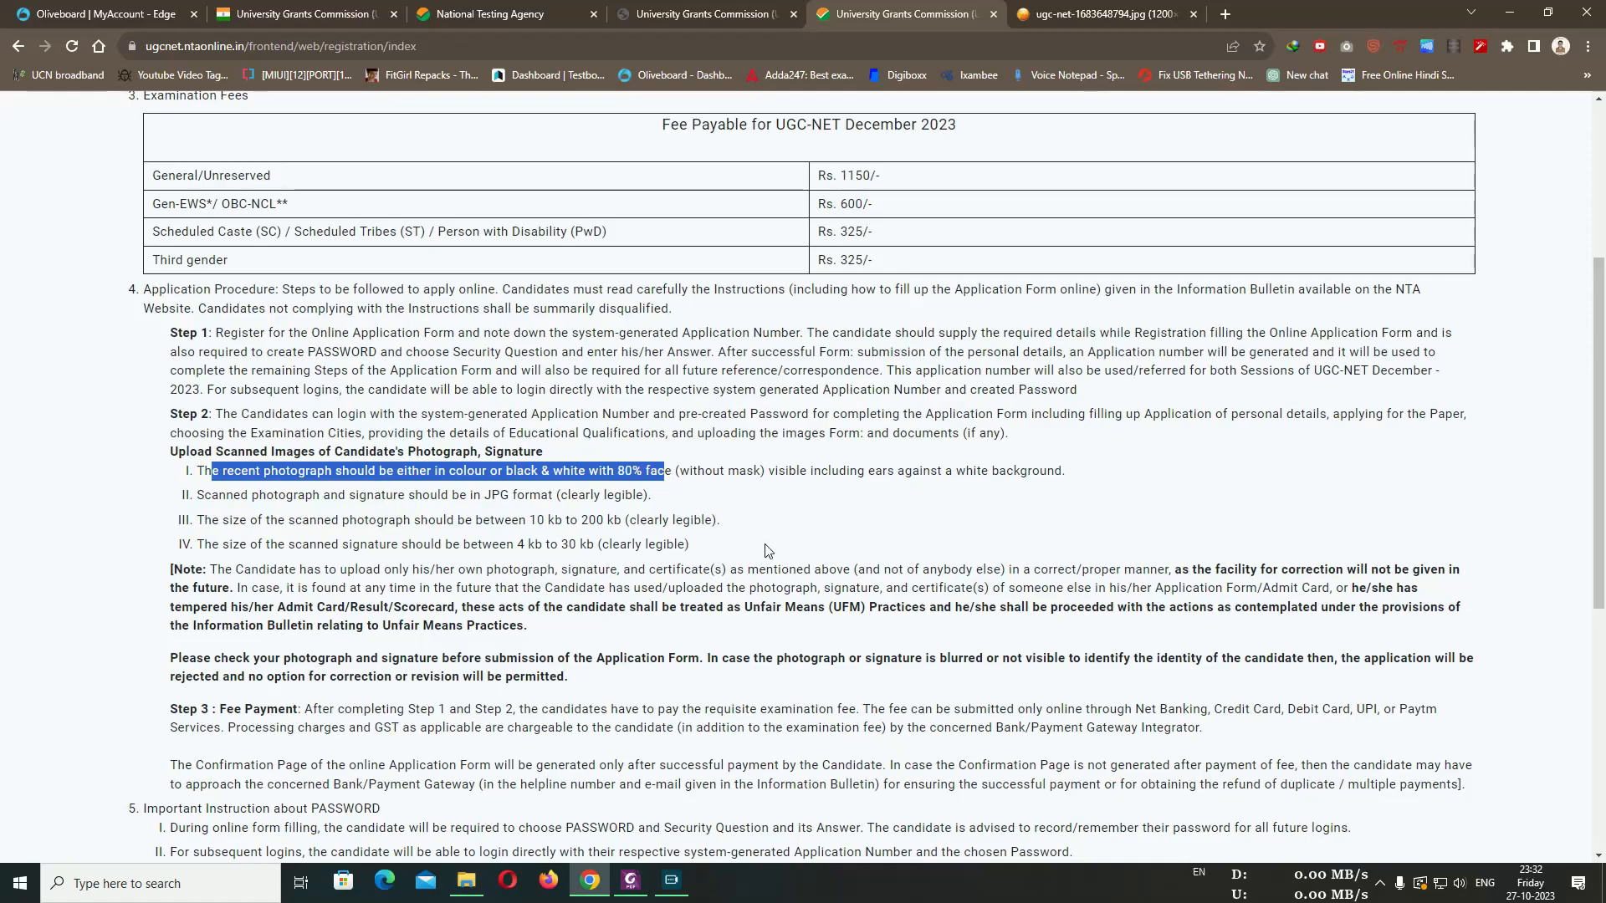
pyautogui.click(473, 475)
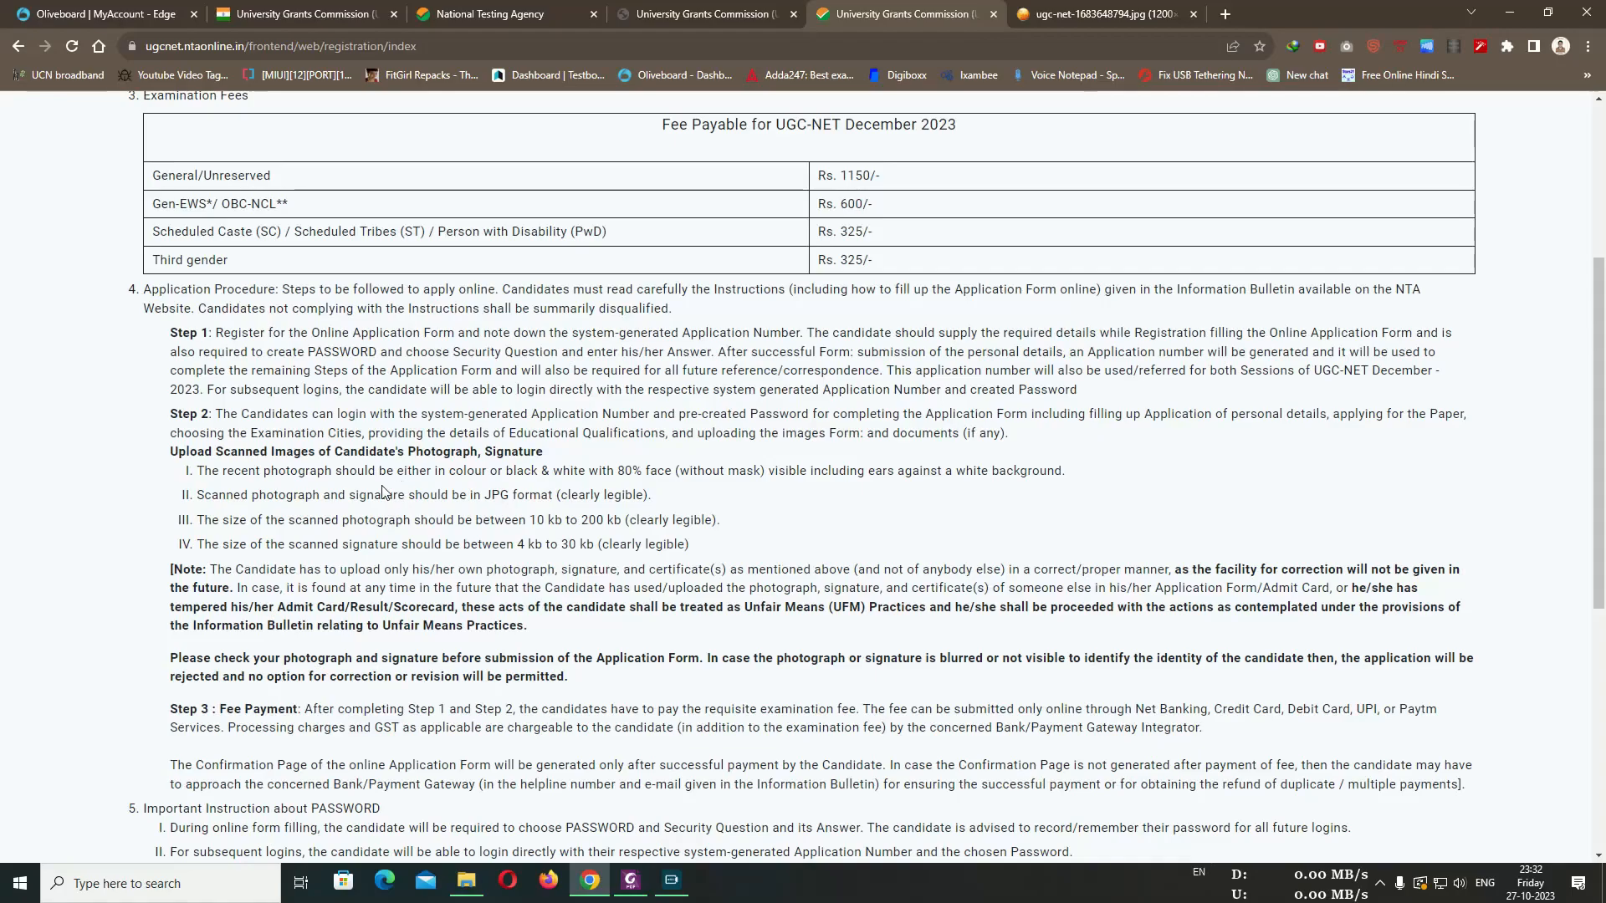
# Read the photo and signature upload requirements and the Step 1 and Step 2 instructions
pyautogui.scroll(-1, 199, 473)
pyautogui.moveTo(179, 366); pyautogui.dragTo(734, 460)
pyautogui.click(734, 459)
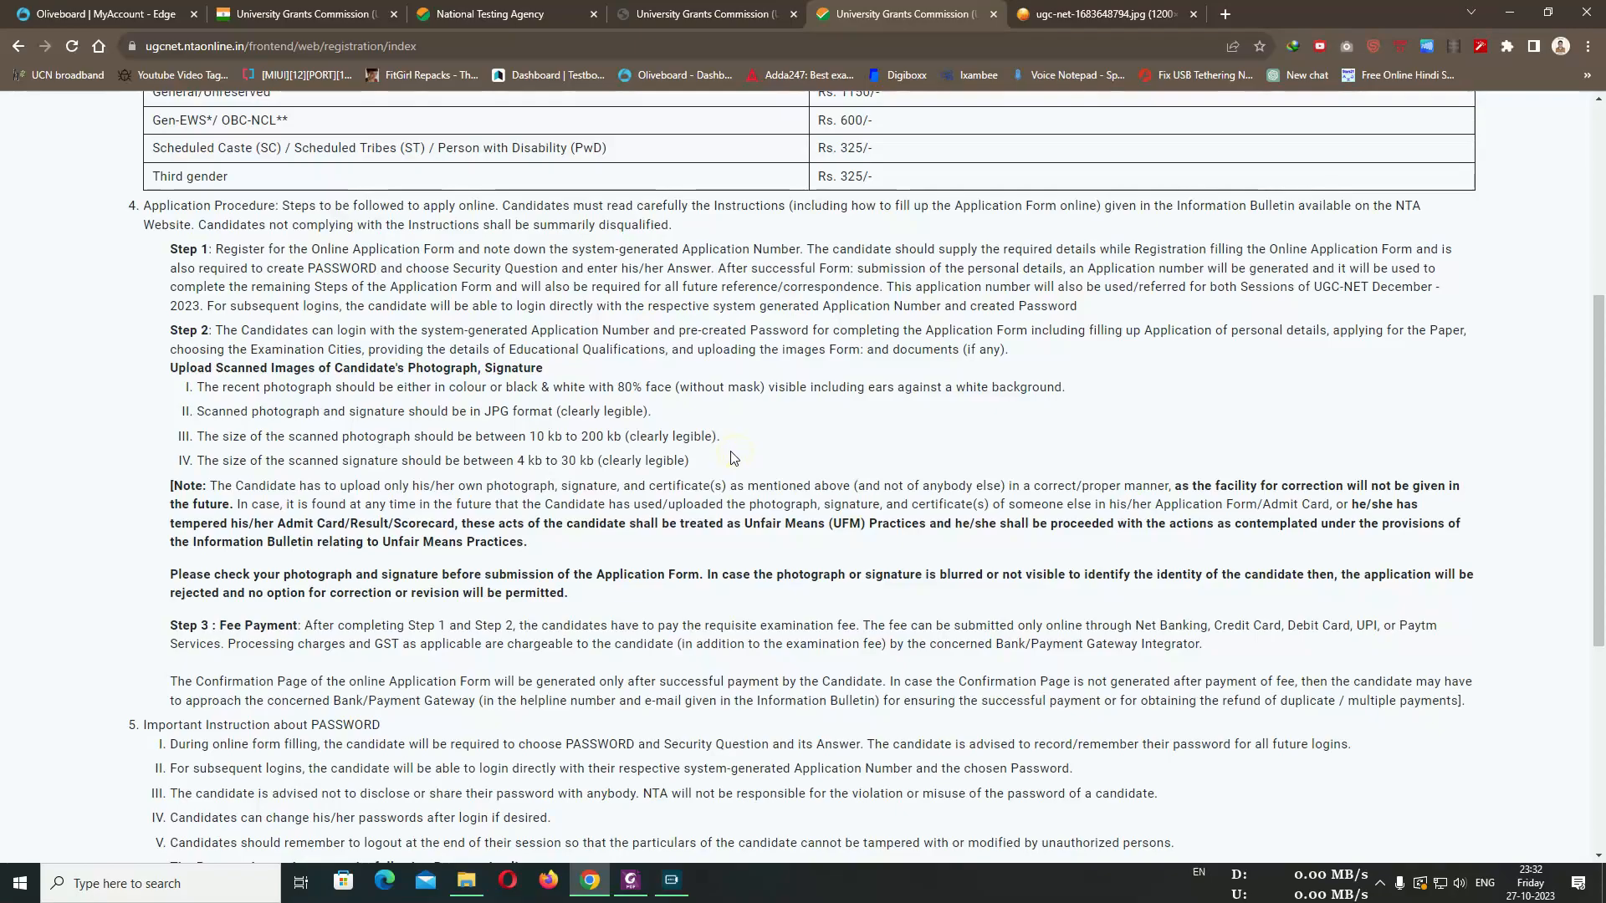
pyautogui.moveTo(165, 253); pyautogui.dragTo(959, 348)
pyautogui.scroll(-3, 959, 346)
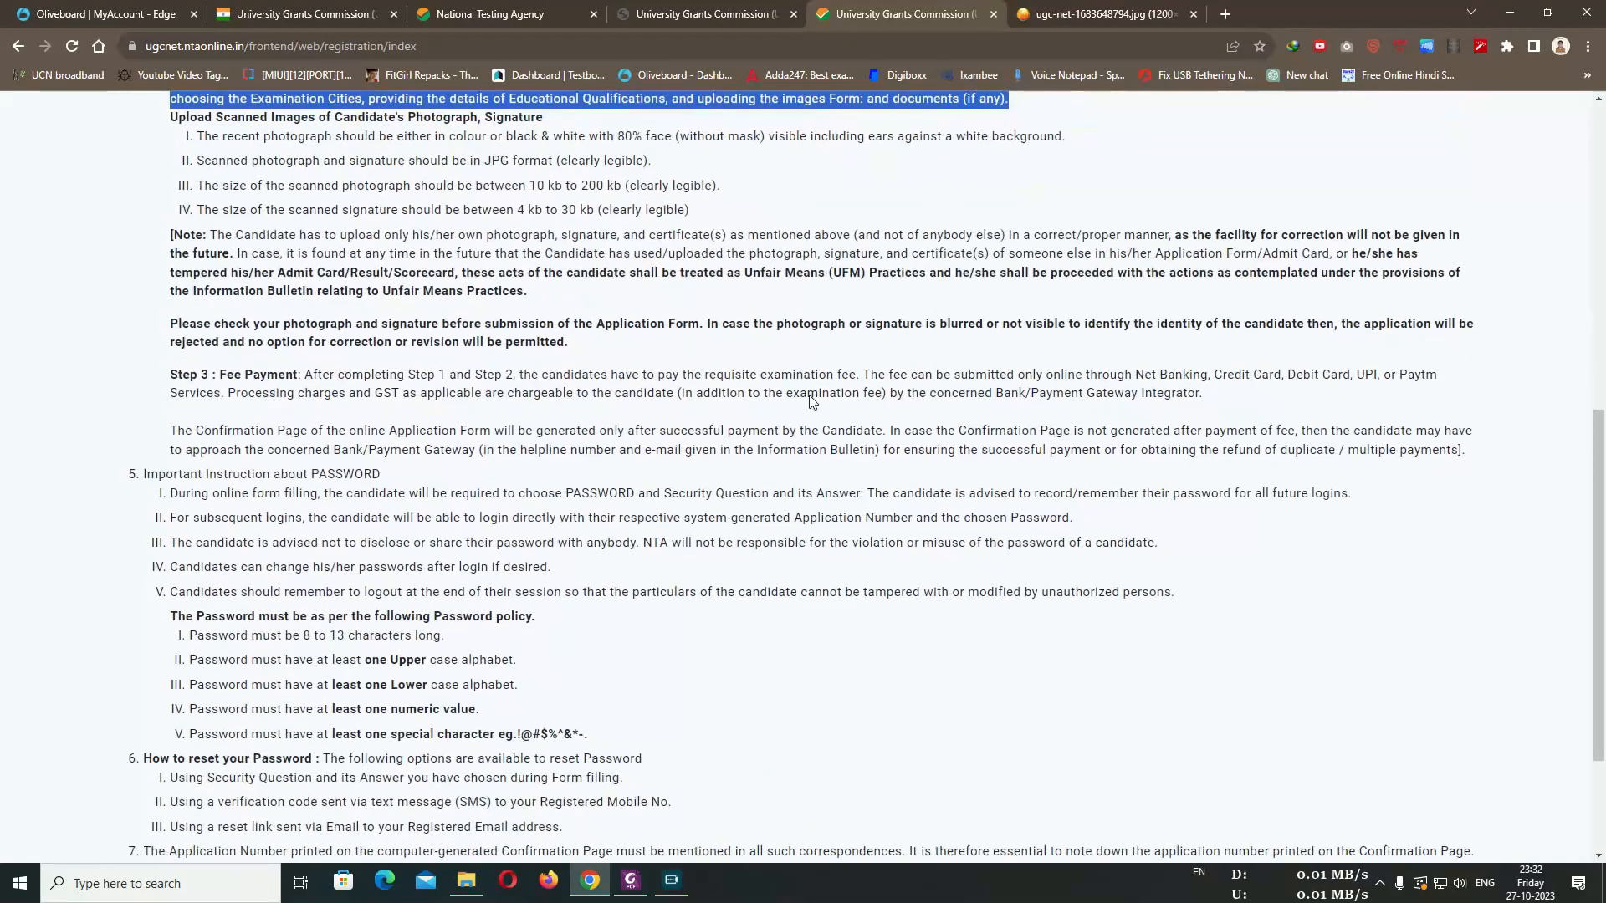
pyautogui.scroll(-3, 669, 393)
pyautogui.click(663, 391)
pyautogui.scroll(1, 614, 291)
pyautogui.scroll(6, 614, 291)
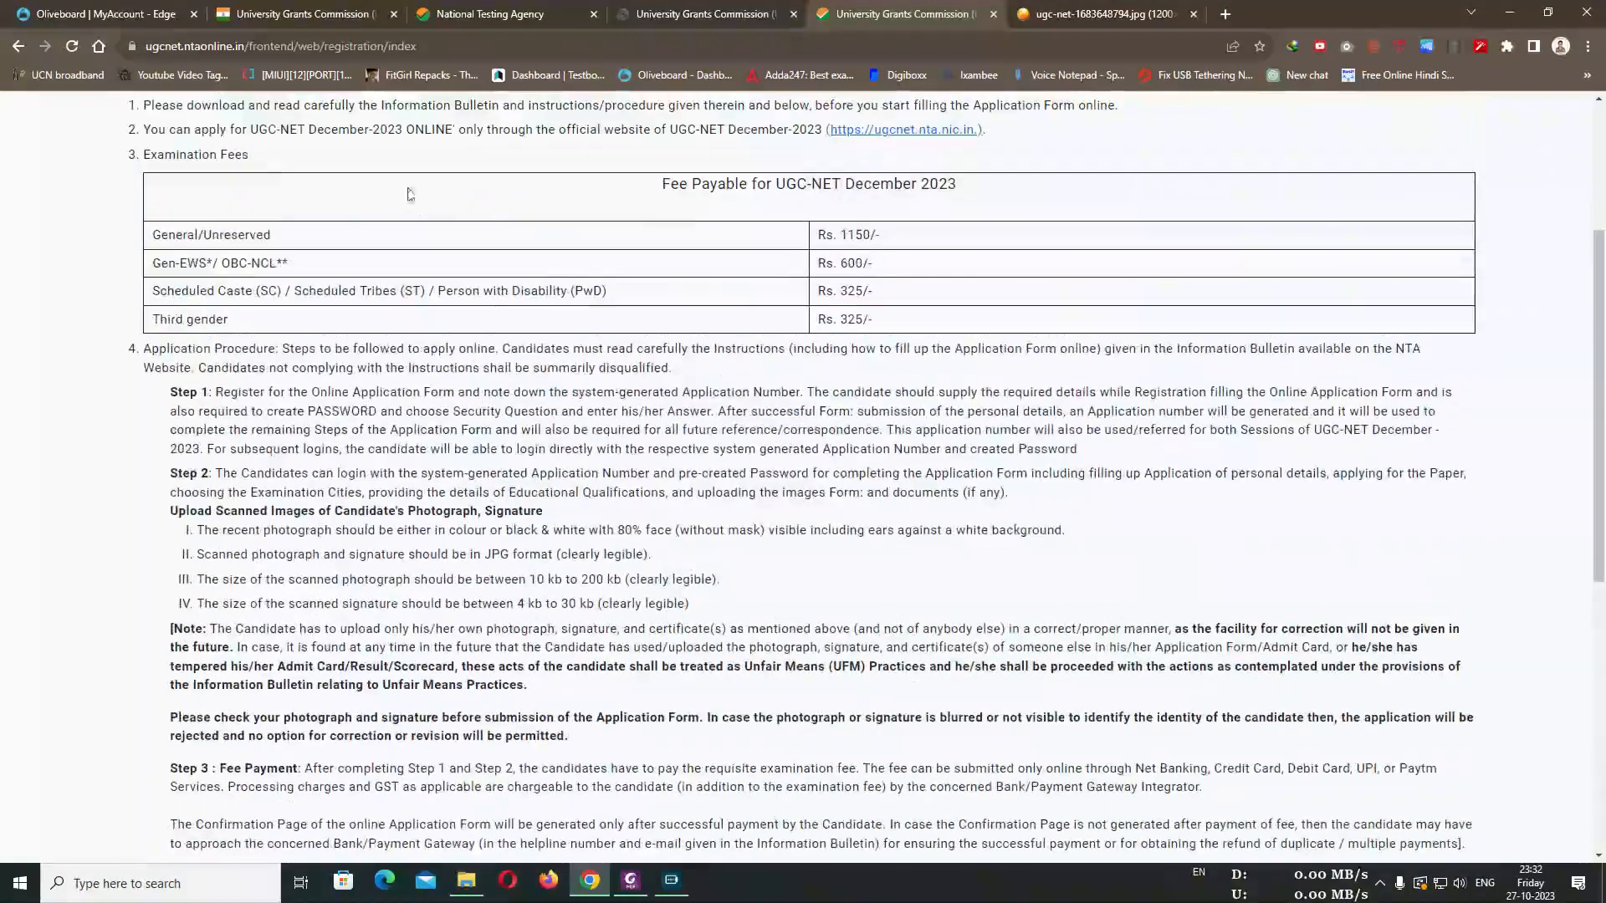
pyautogui.scroll(-5, 287, 481)
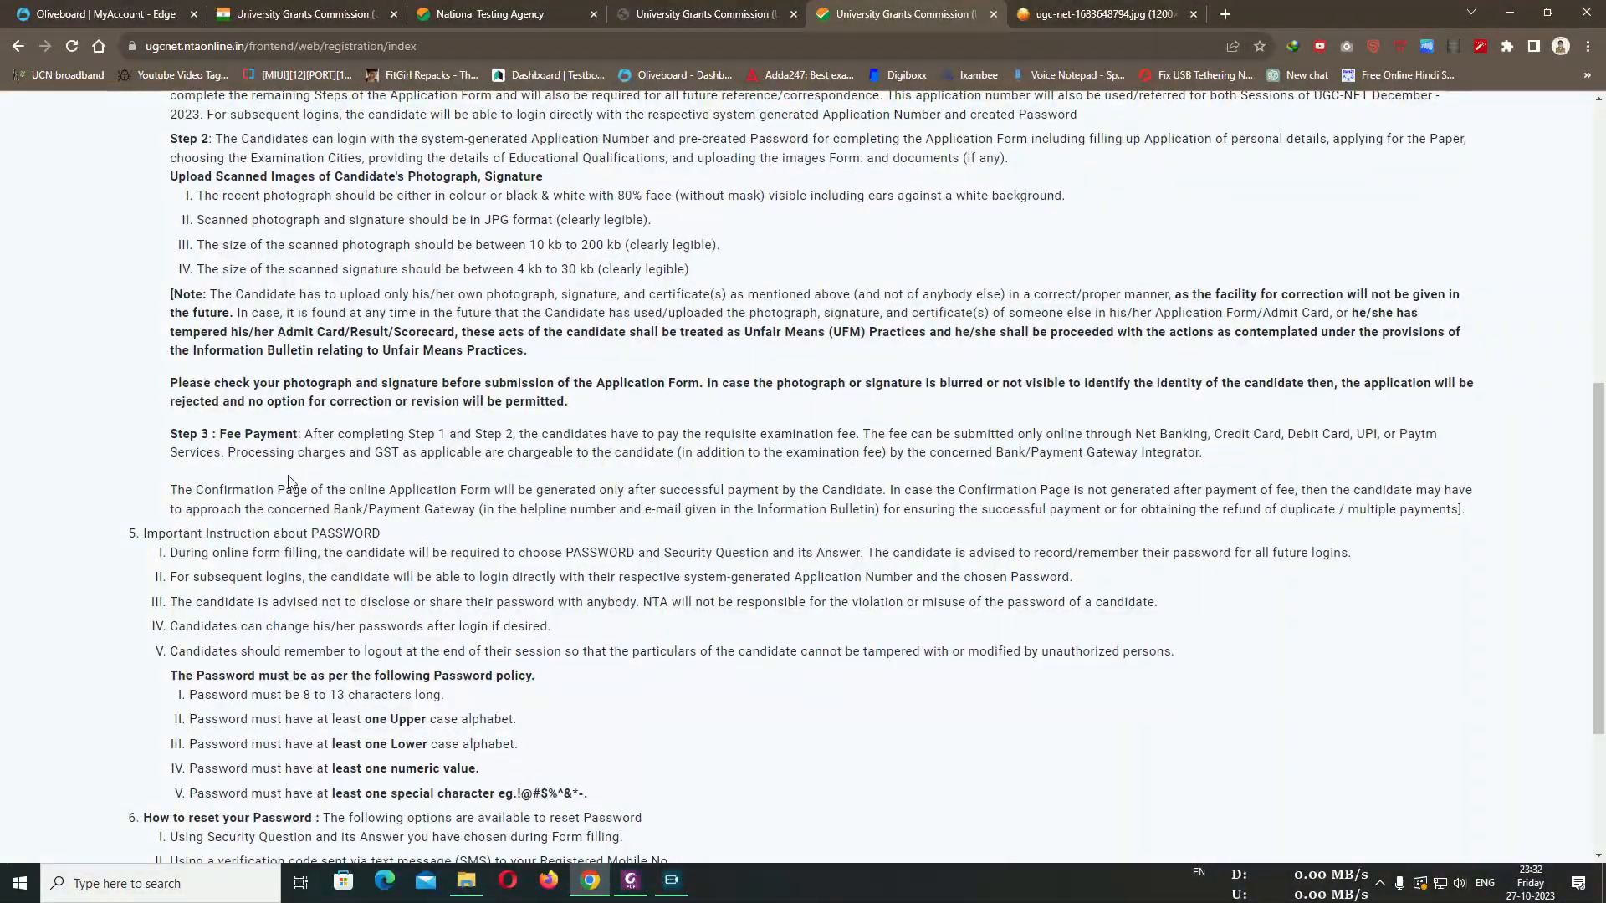
# Read the Step 3 fee payment instruction and the password policy rules
pyautogui.moveTo(181, 433); pyautogui.dragTo(858, 435)
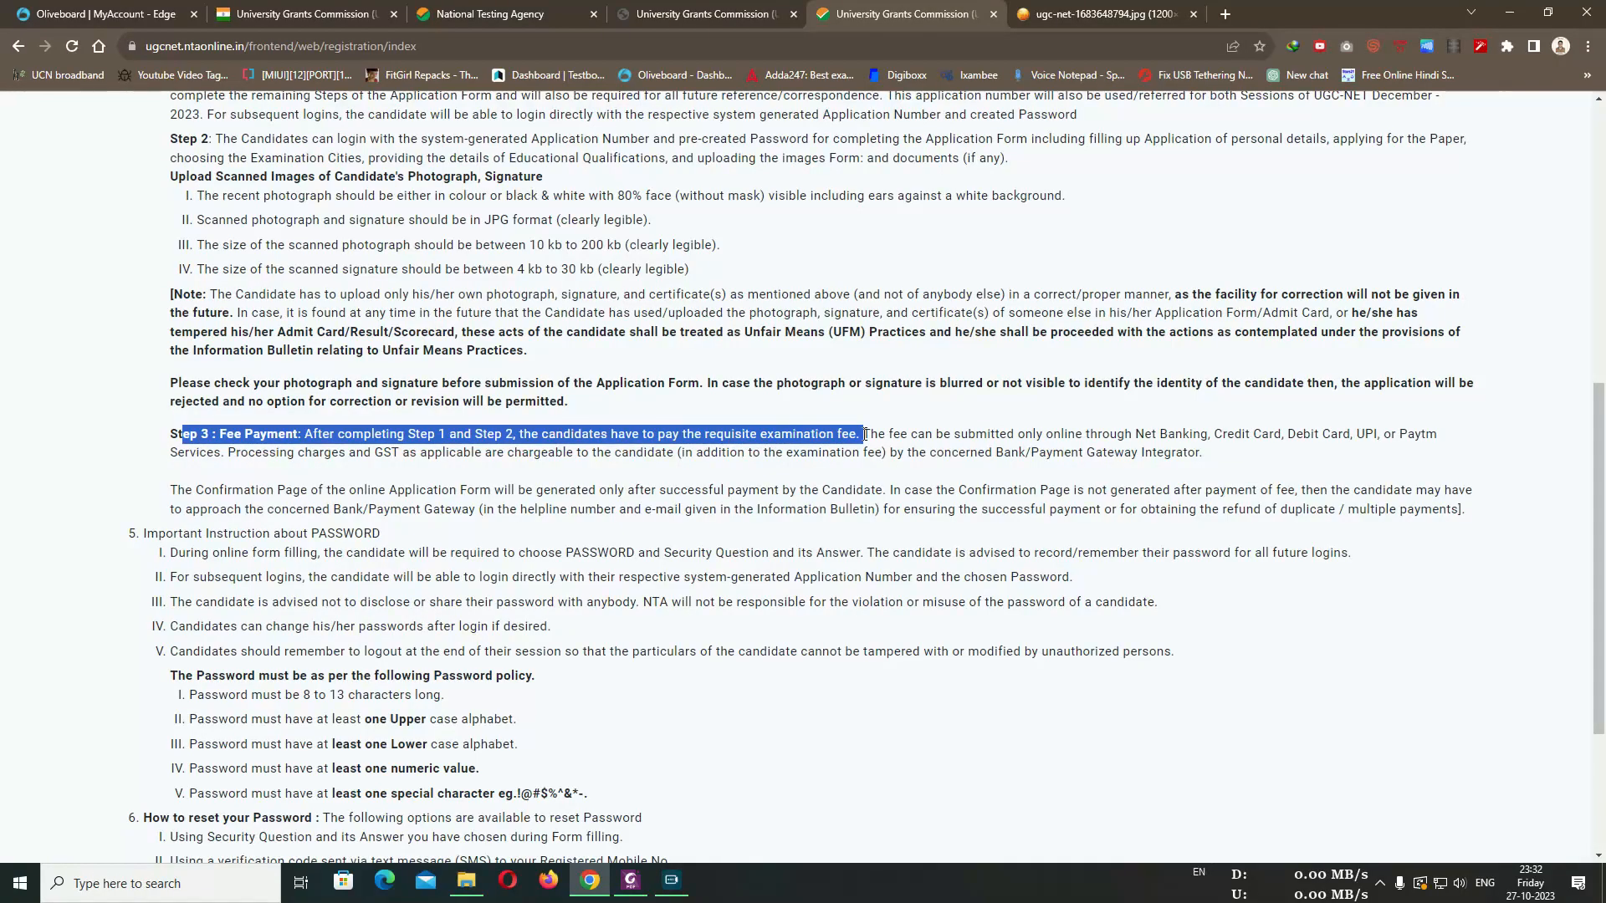
pyautogui.click(992, 575)
pyautogui.scroll(-3, 941, 577)
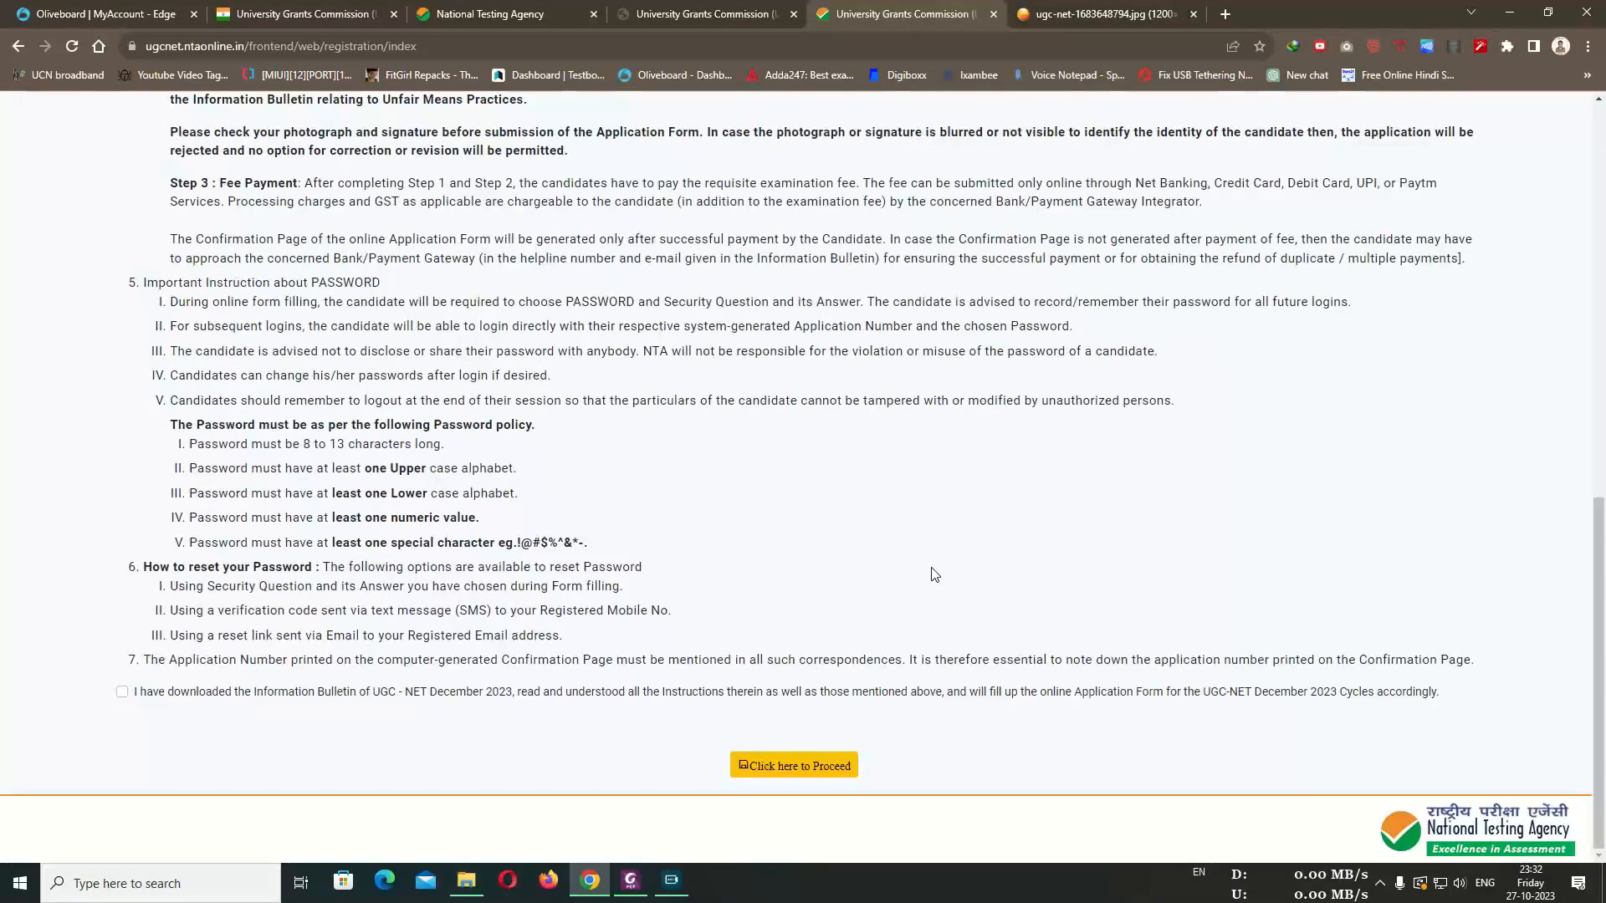
pyautogui.moveTo(168, 425); pyautogui.dragTo(584, 544)
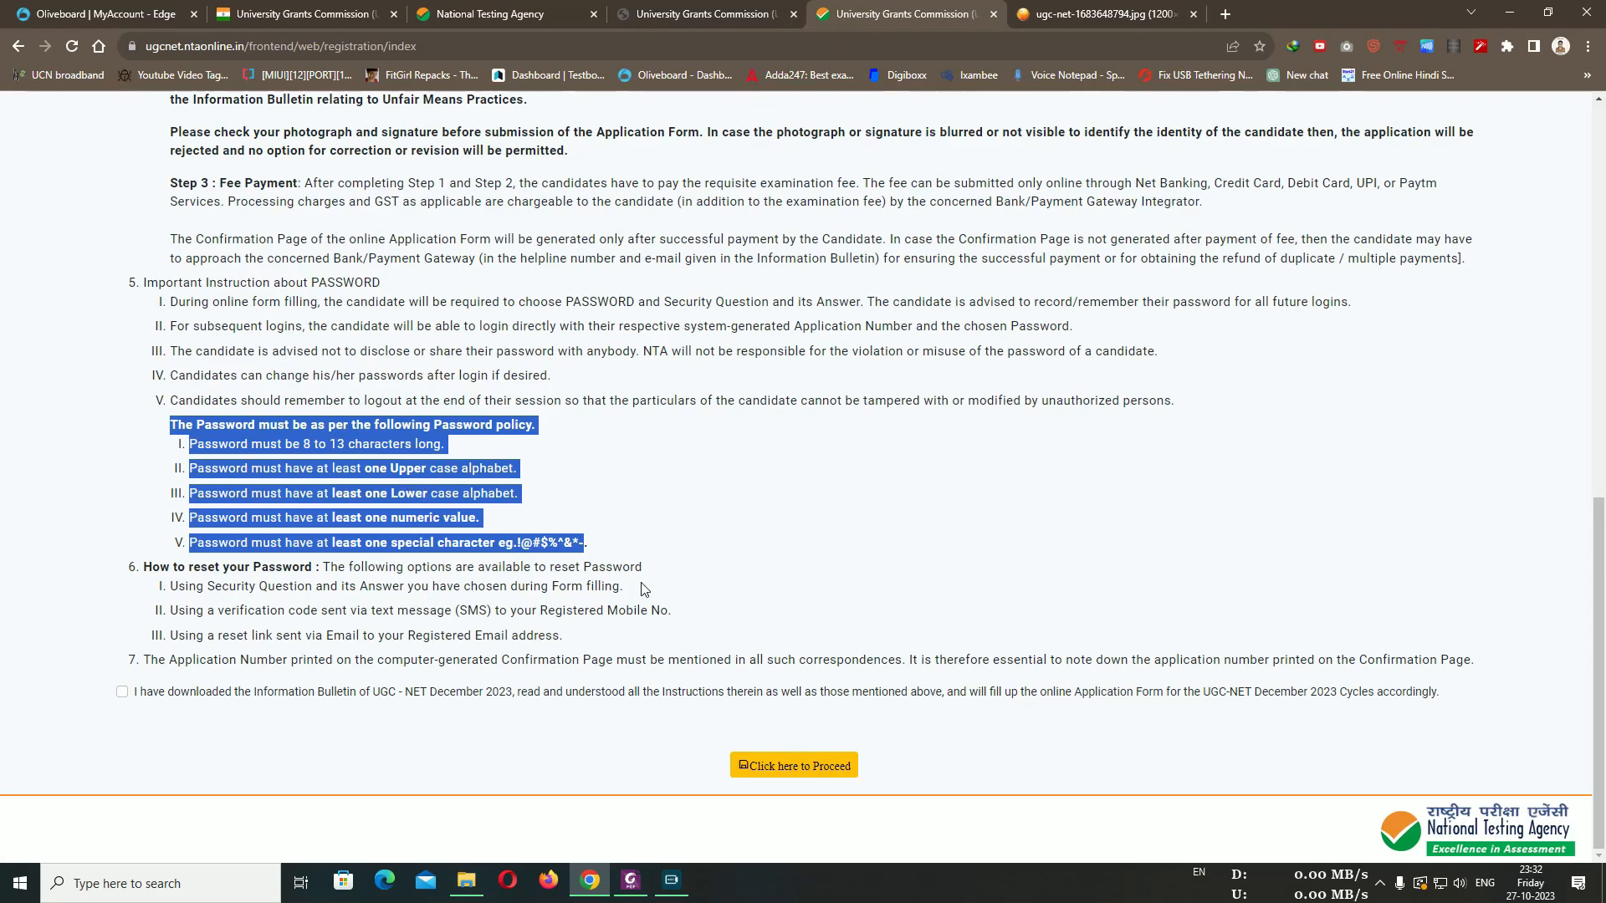
pyautogui.click(843, 549)
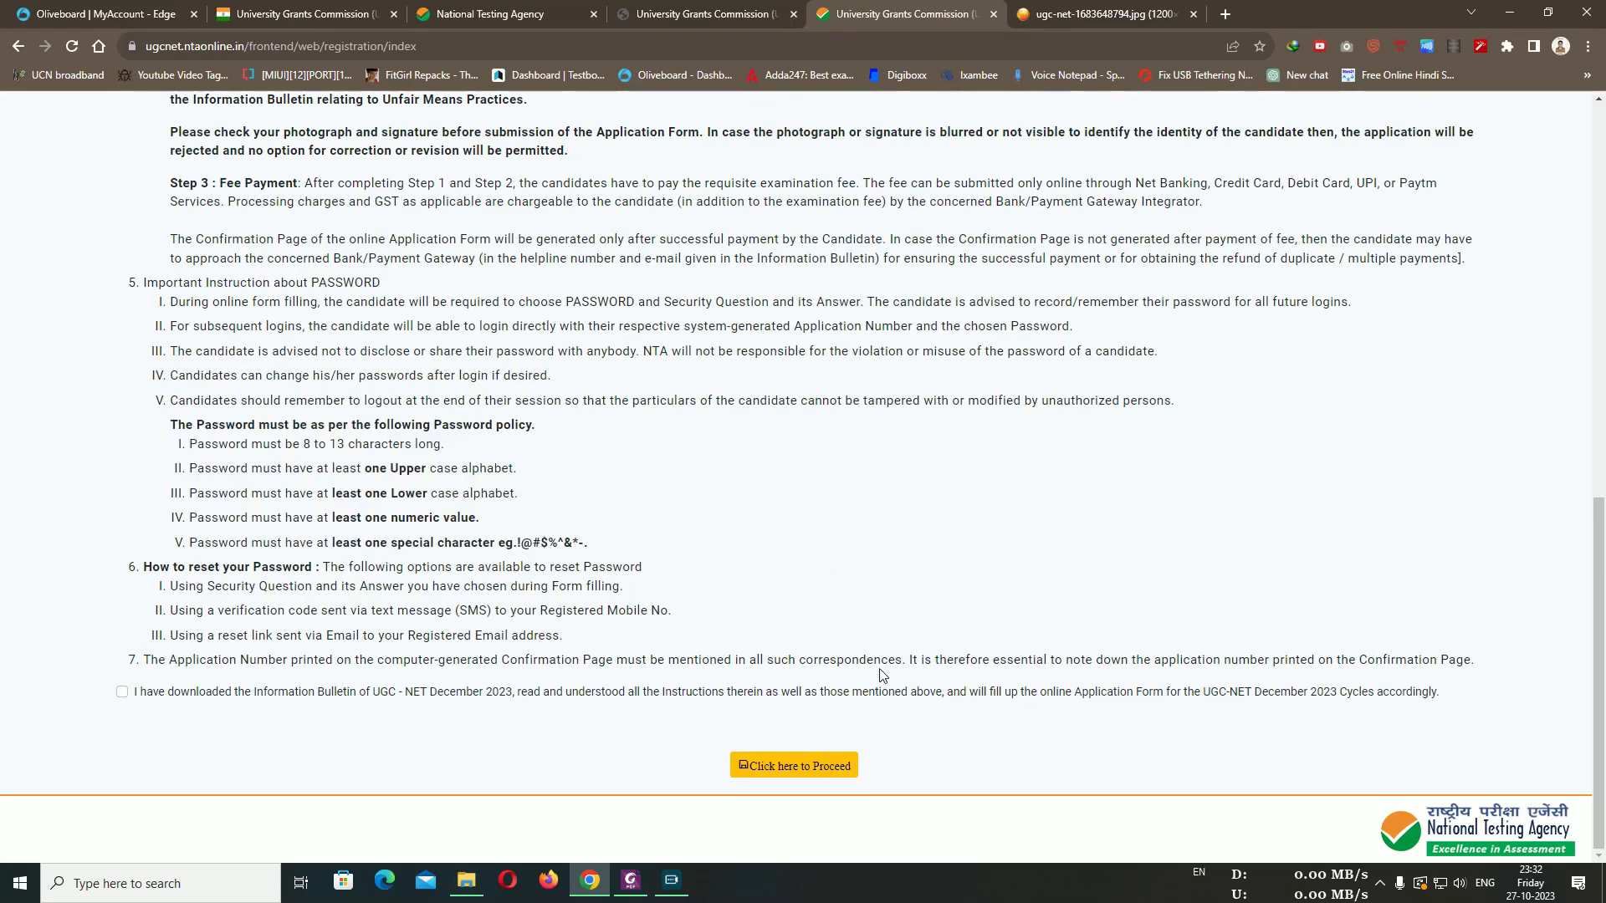
pyautogui.scroll(15, 637, 603)
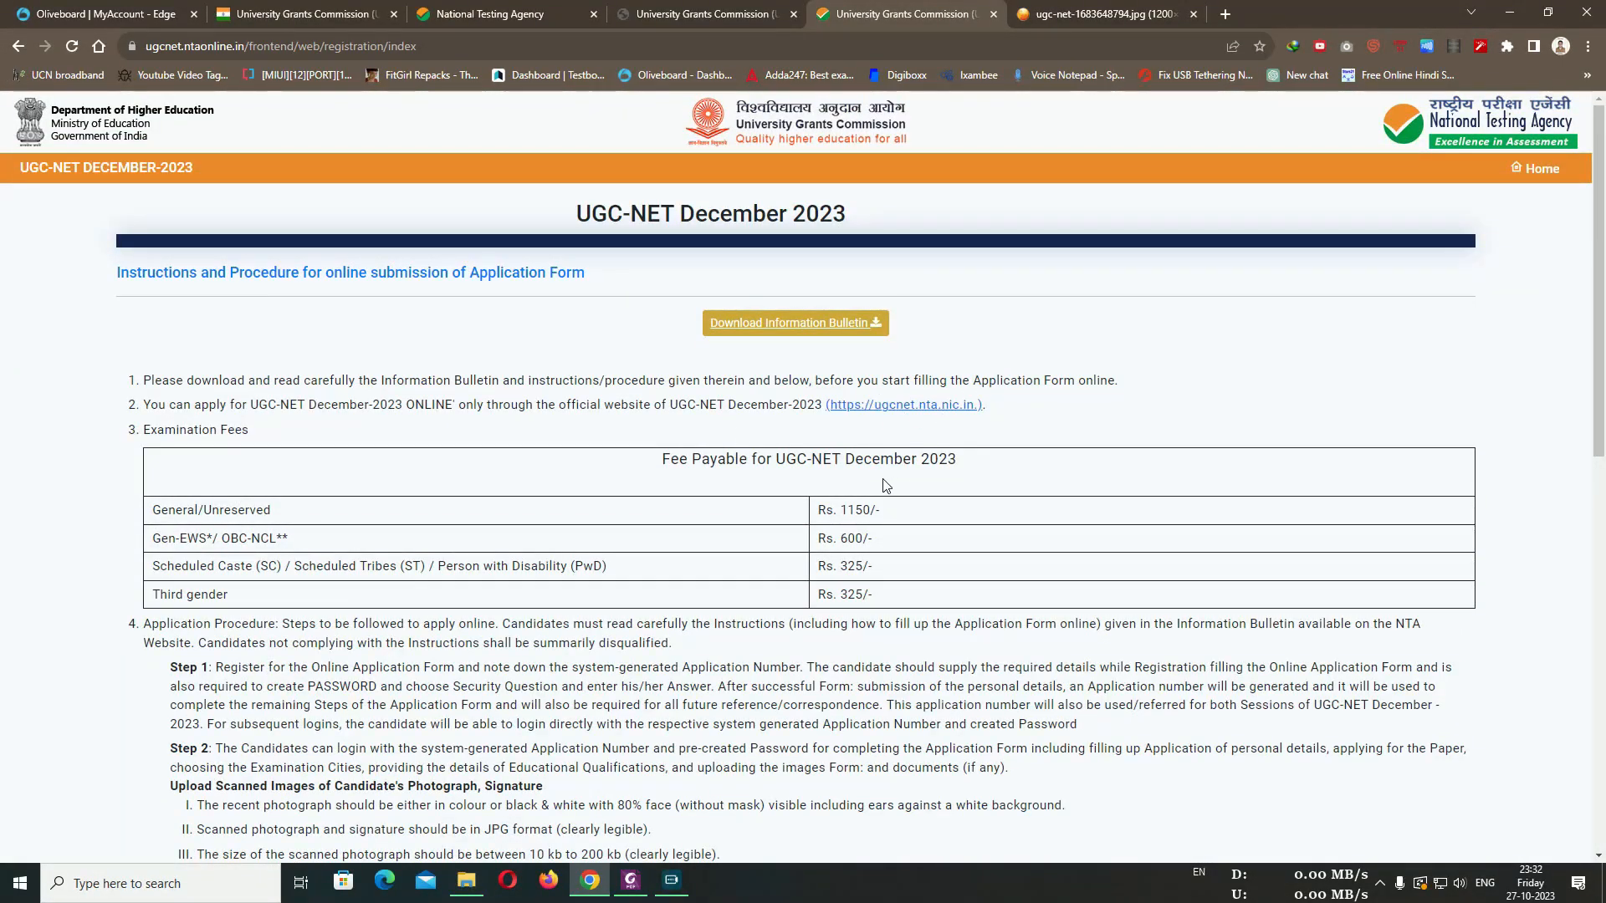
pyautogui.scroll(-15, 434, 569)
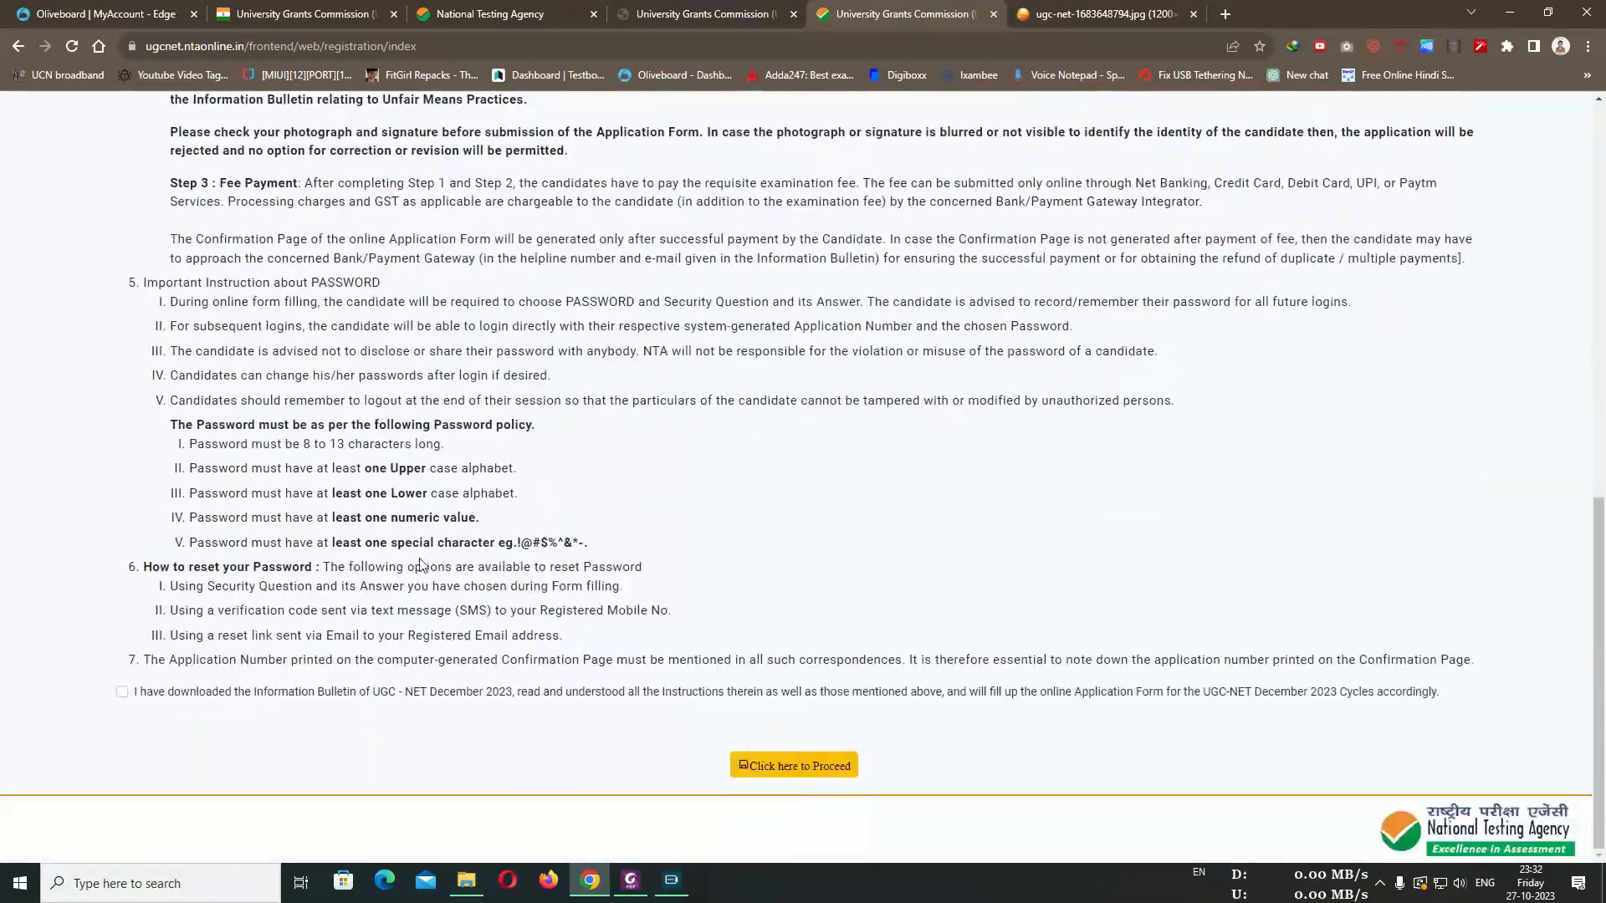
# Tick the declaration checkbox above 'Click here to Proceed'
pyautogui.click(122, 692)
pyautogui.scroll(2, 836, 669)
pyautogui.scroll(8, 830, 658)
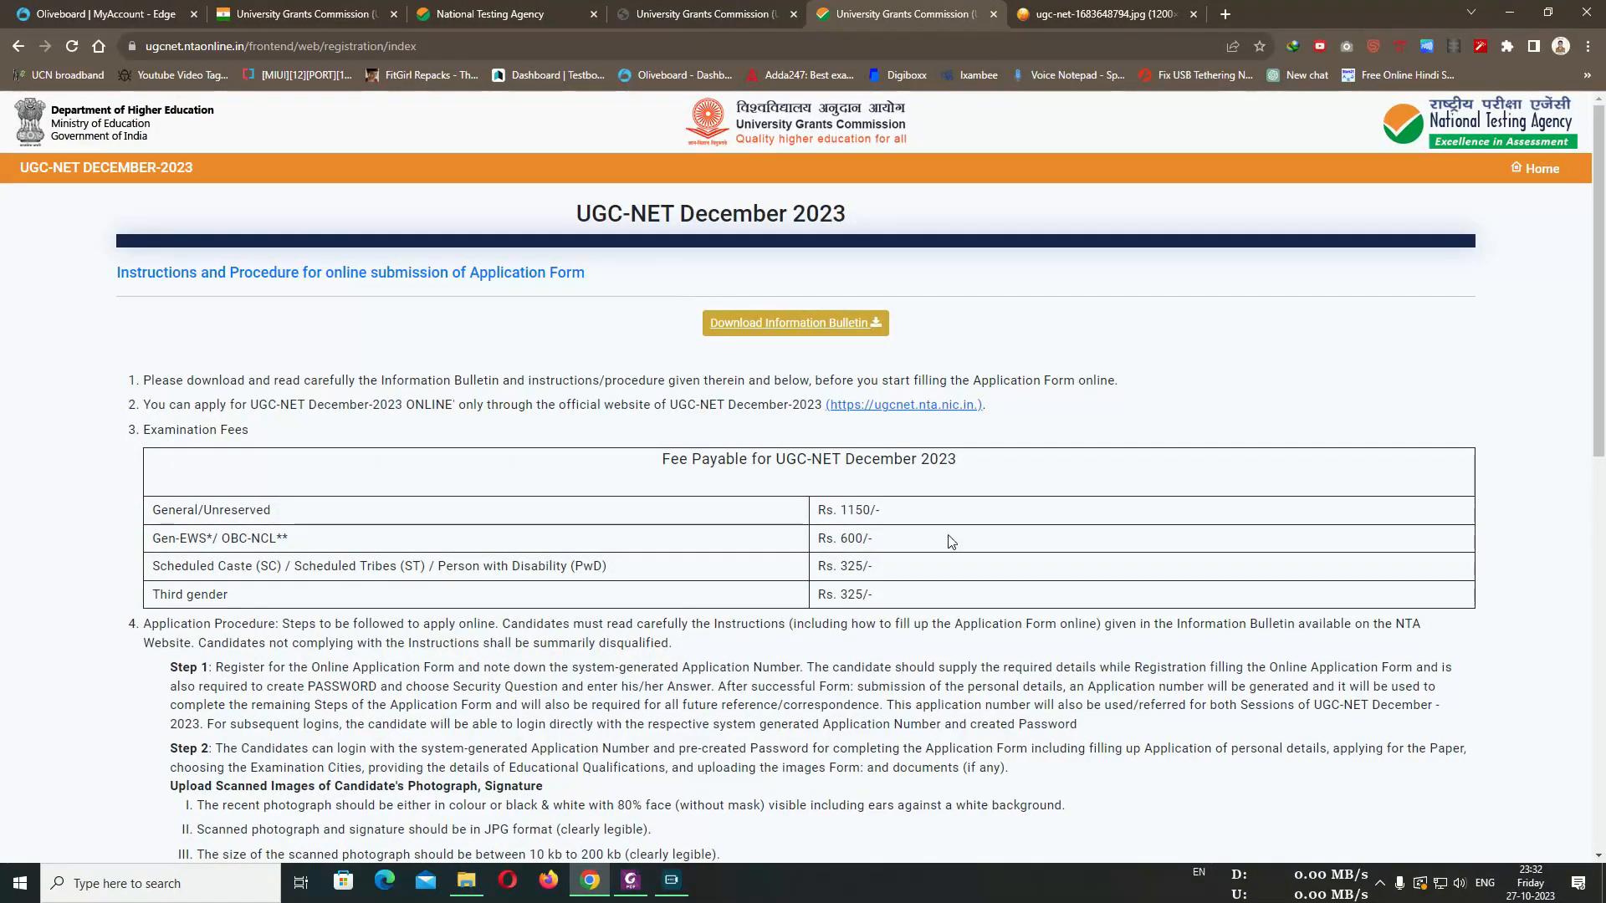
pyautogui.scroll(-1, 903, 575)
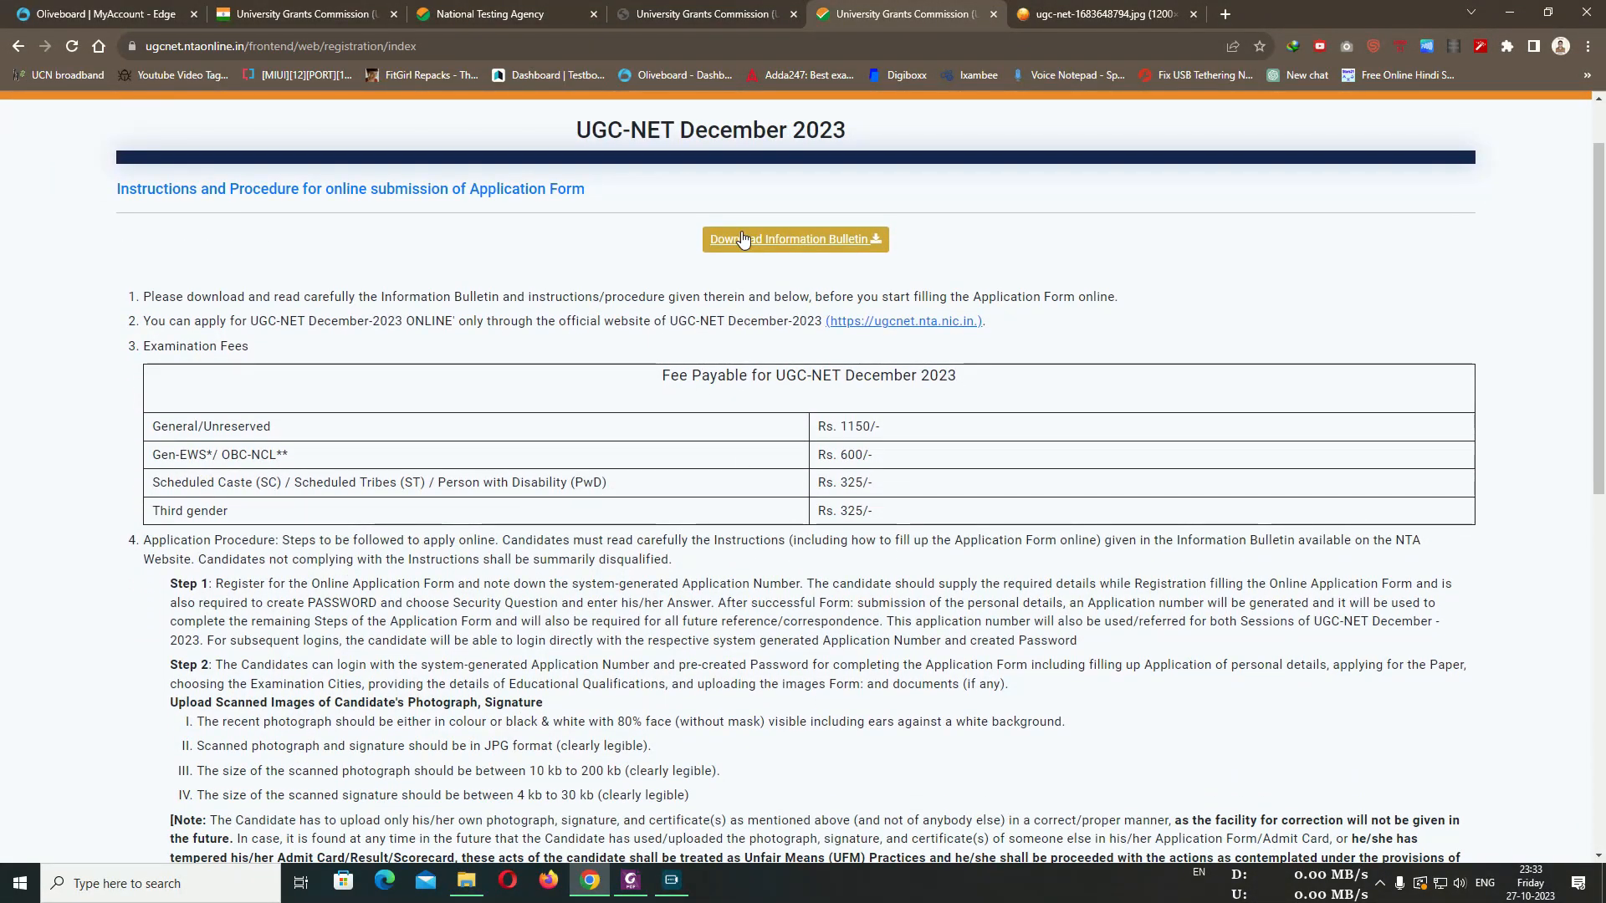
pyautogui.scroll(-8, 920, 326)
# Proceed to the Personal Details registration form and scroll through its fields
pyautogui.click(798, 849)
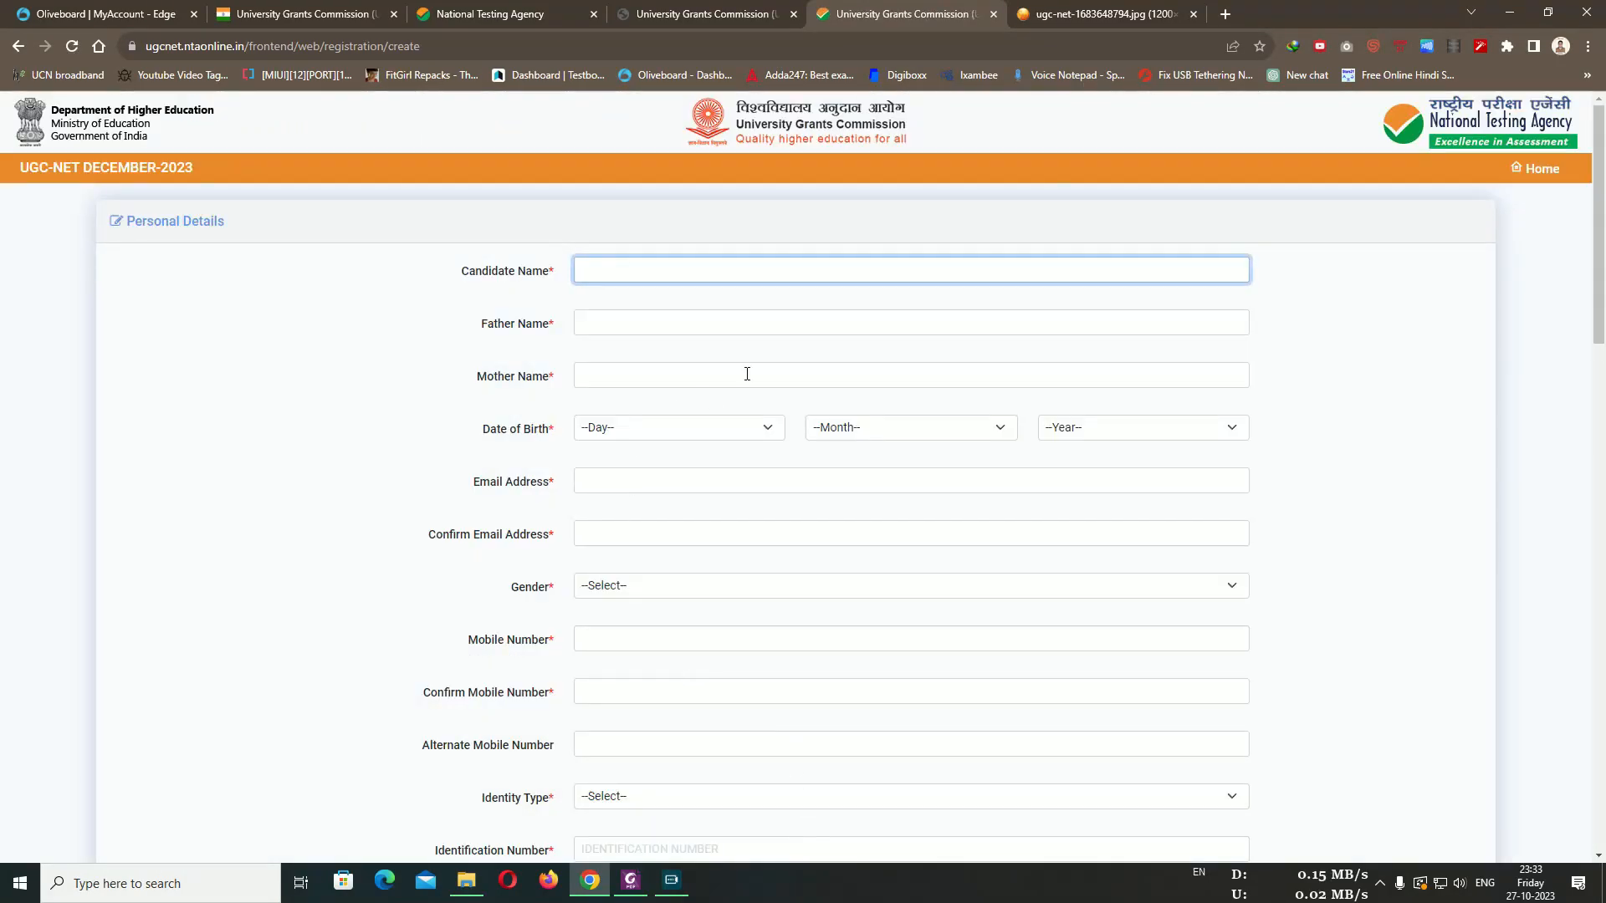
pyautogui.click(1389, 312)
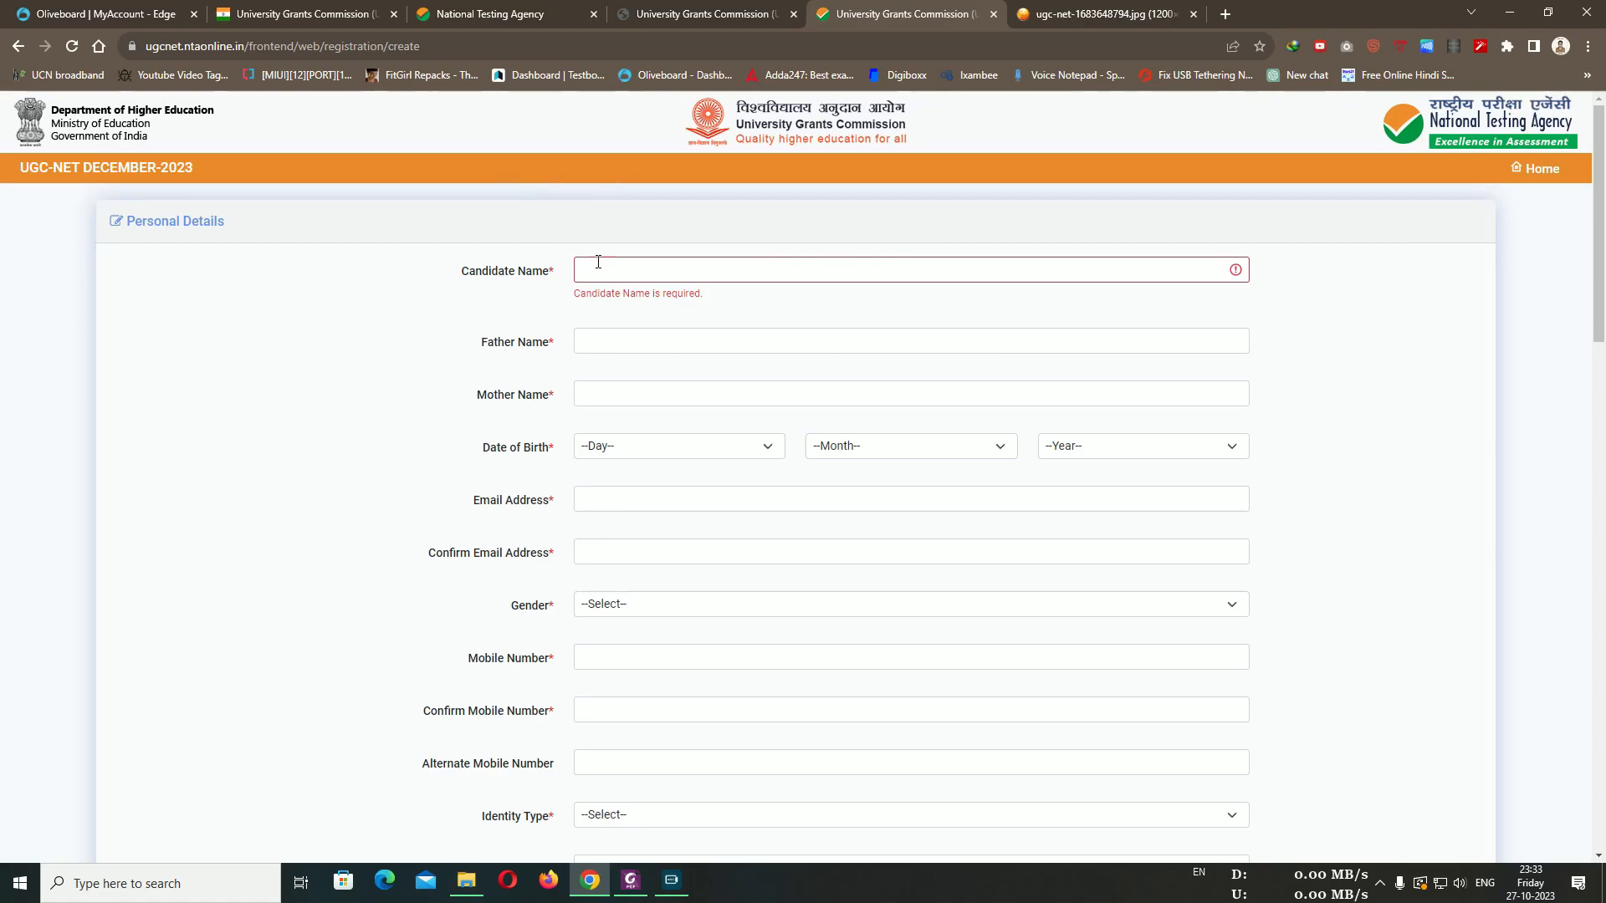
pyautogui.scroll(-15, 556, 703)
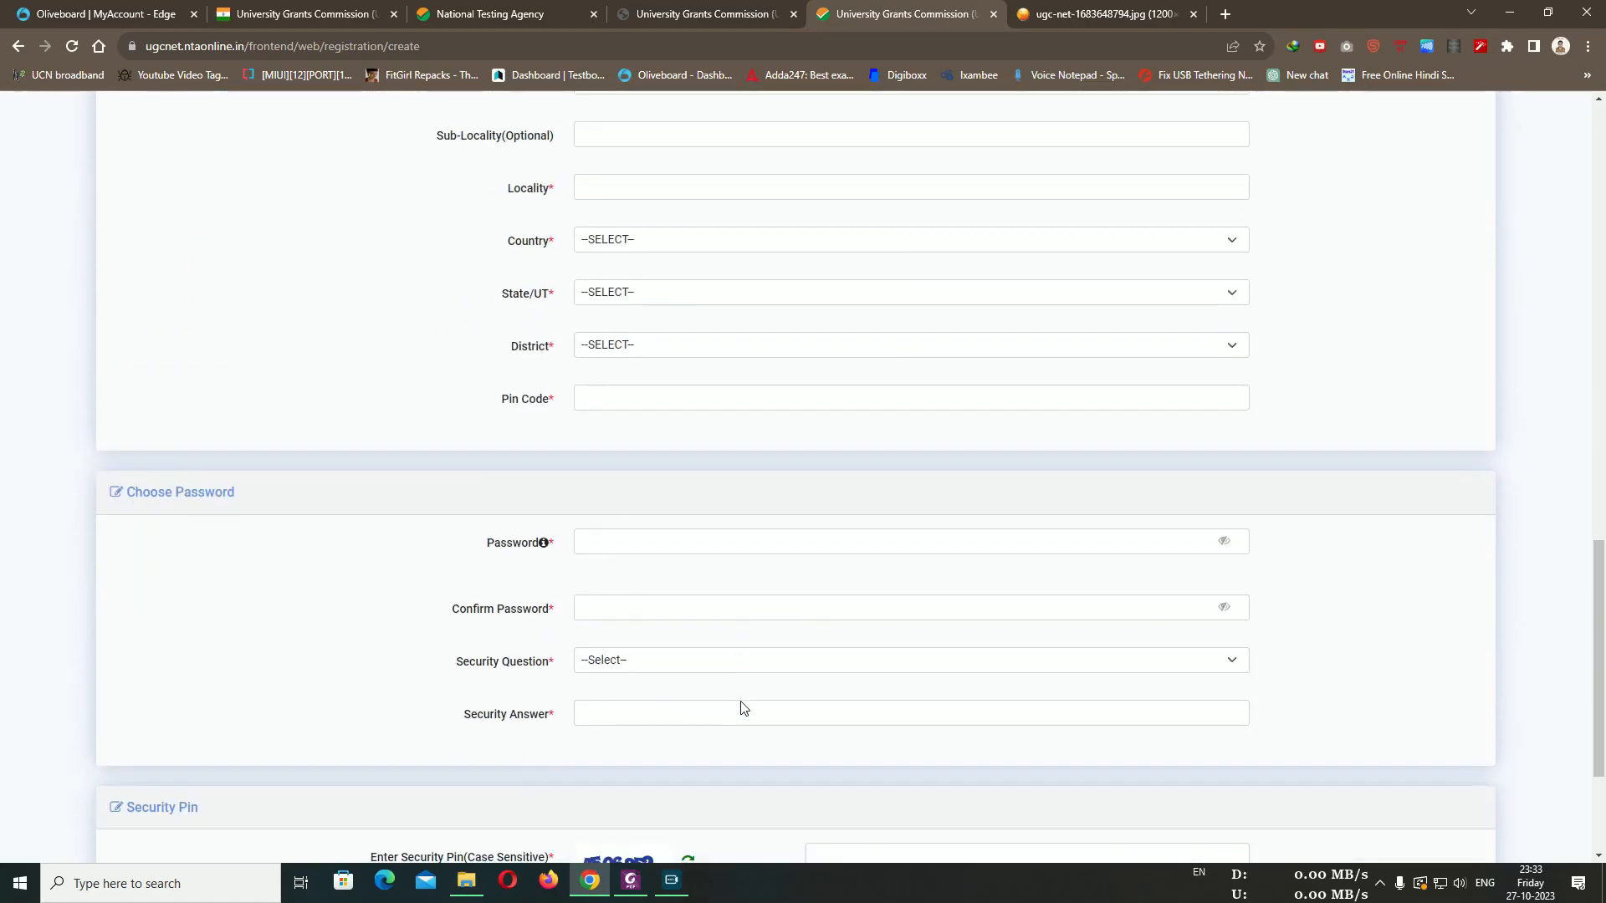
pyautogui.scroll(-3, 743, 708)
pyautogui.scroll(20, 753, 705)
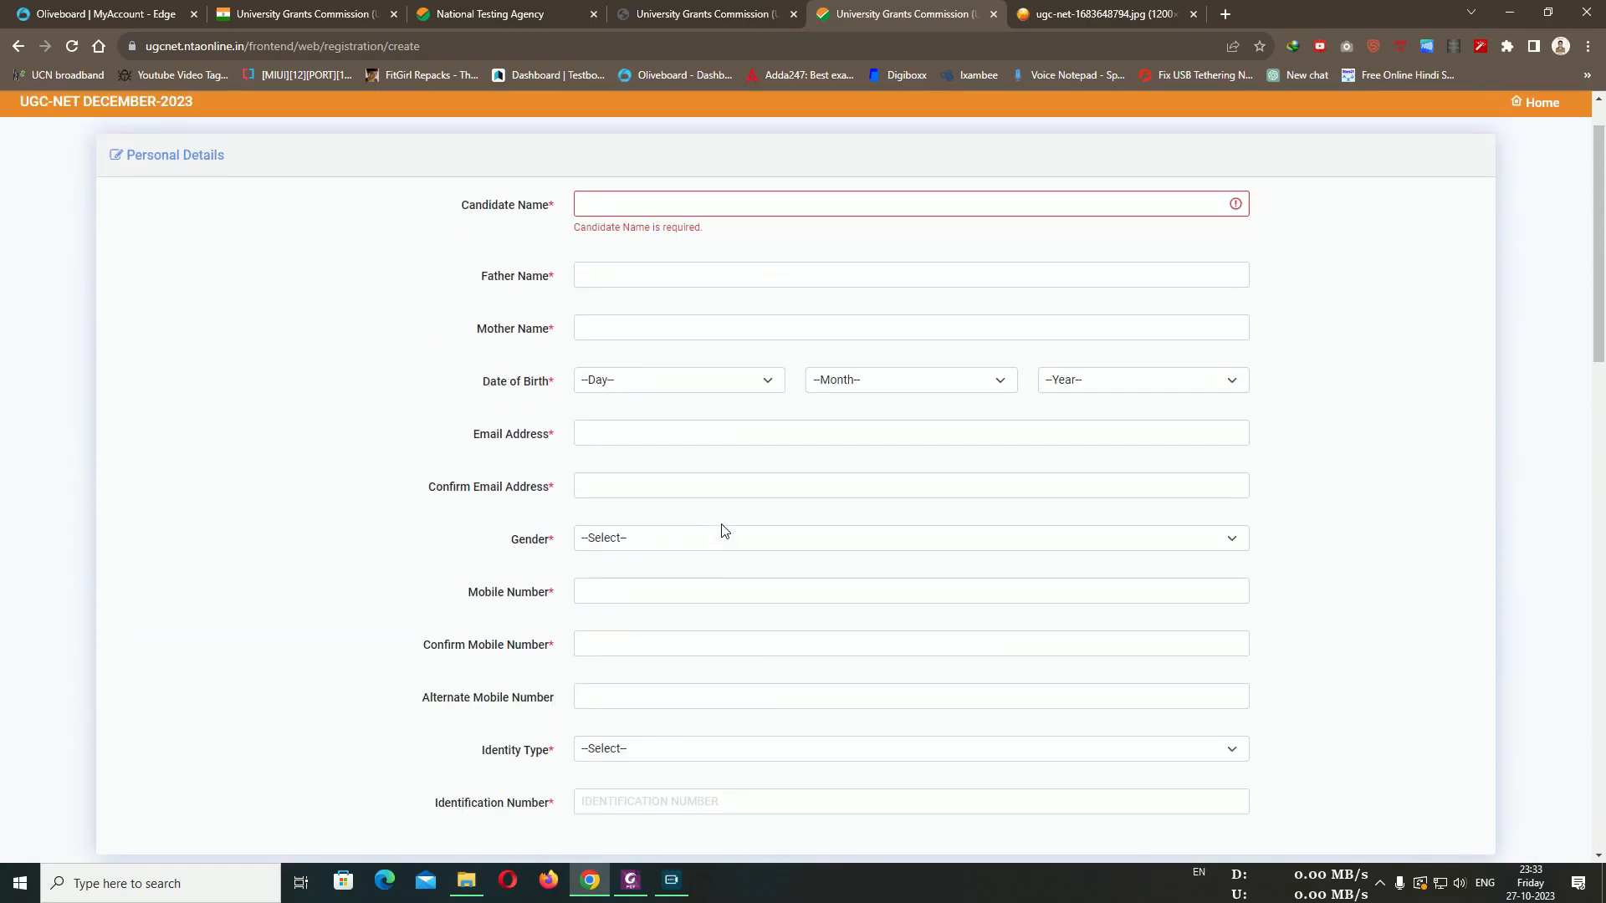
pyautogui.scroll(2, 725, 540)
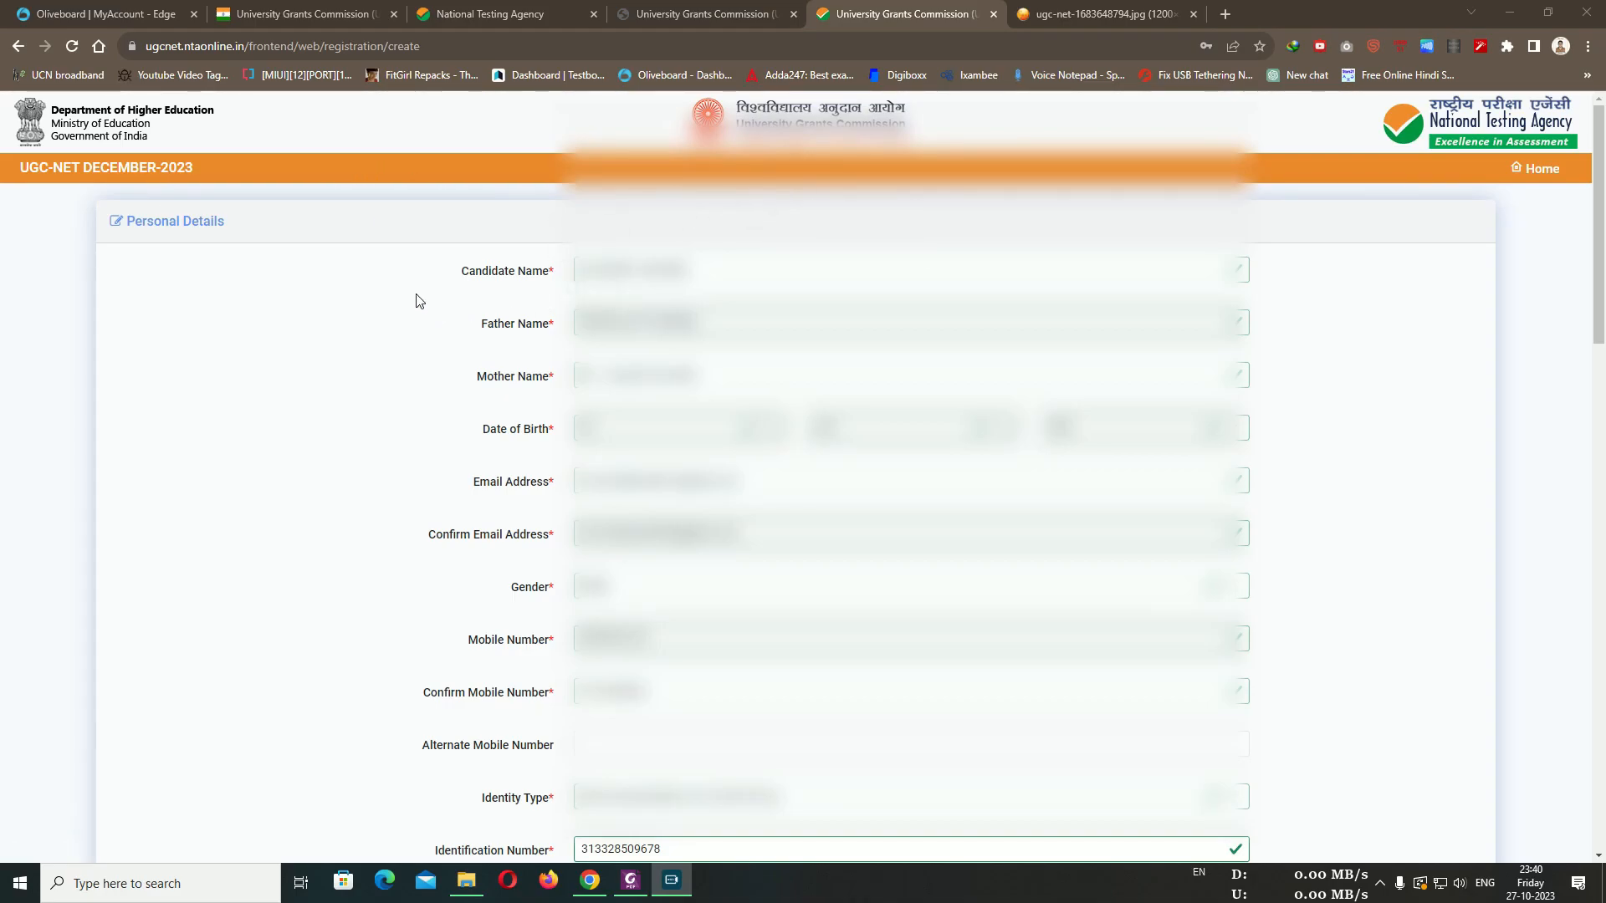
pyautogui.moveTo(459, 273); pyautogui.dragTo(552, 278)
pyautogui.moveTo(480, 327); pyautogui.dragTo(557, 336)
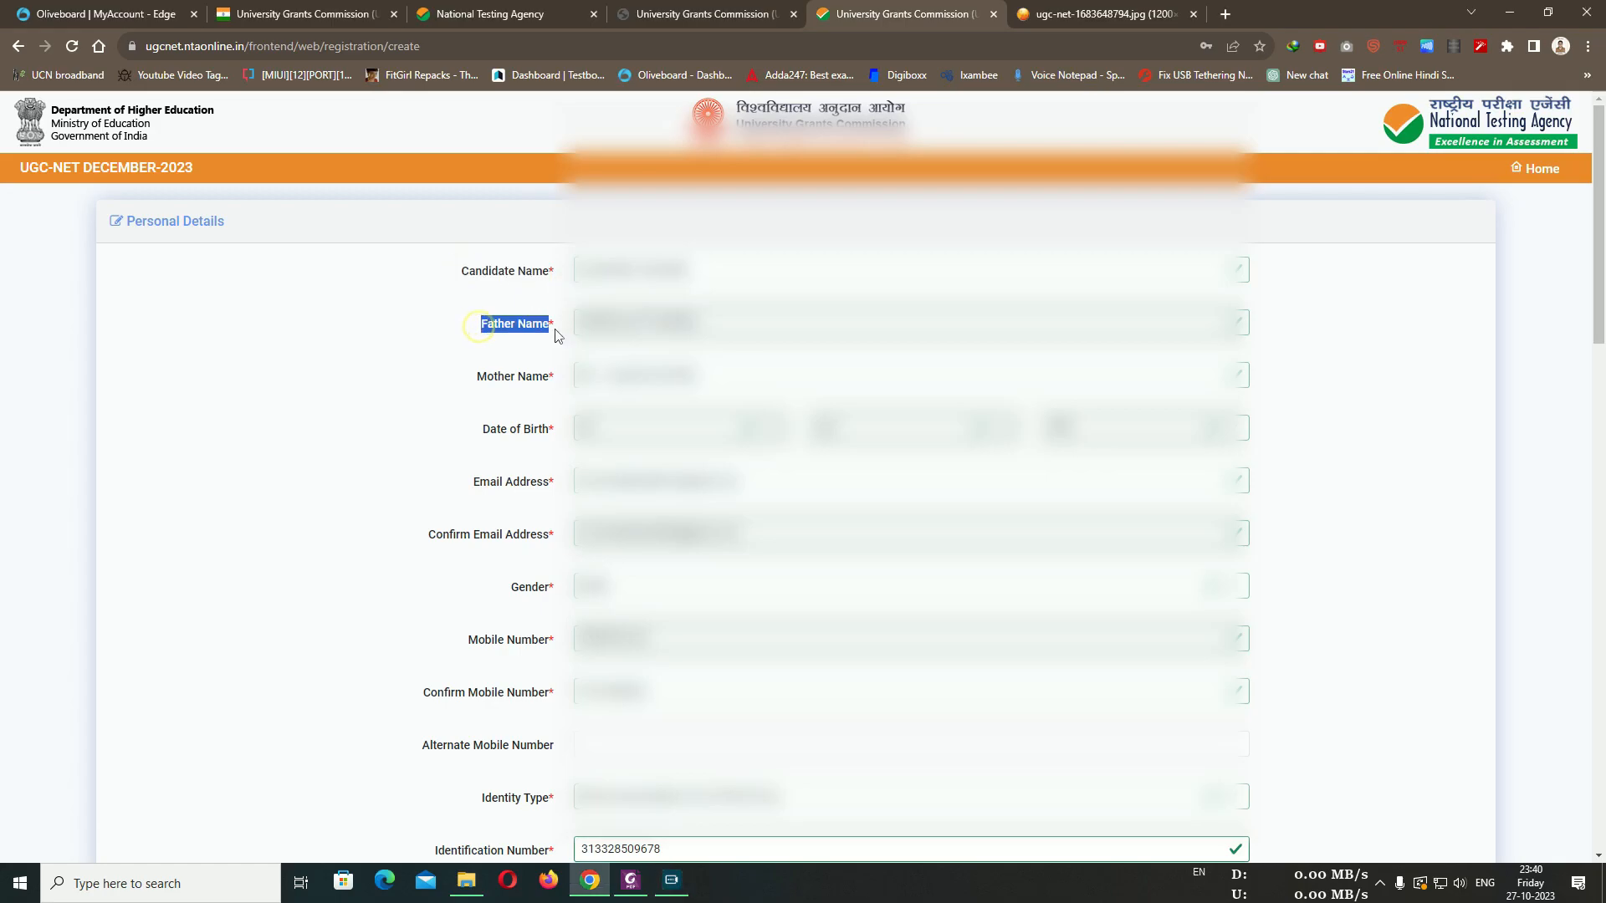
pyautogui.click(516, 270)
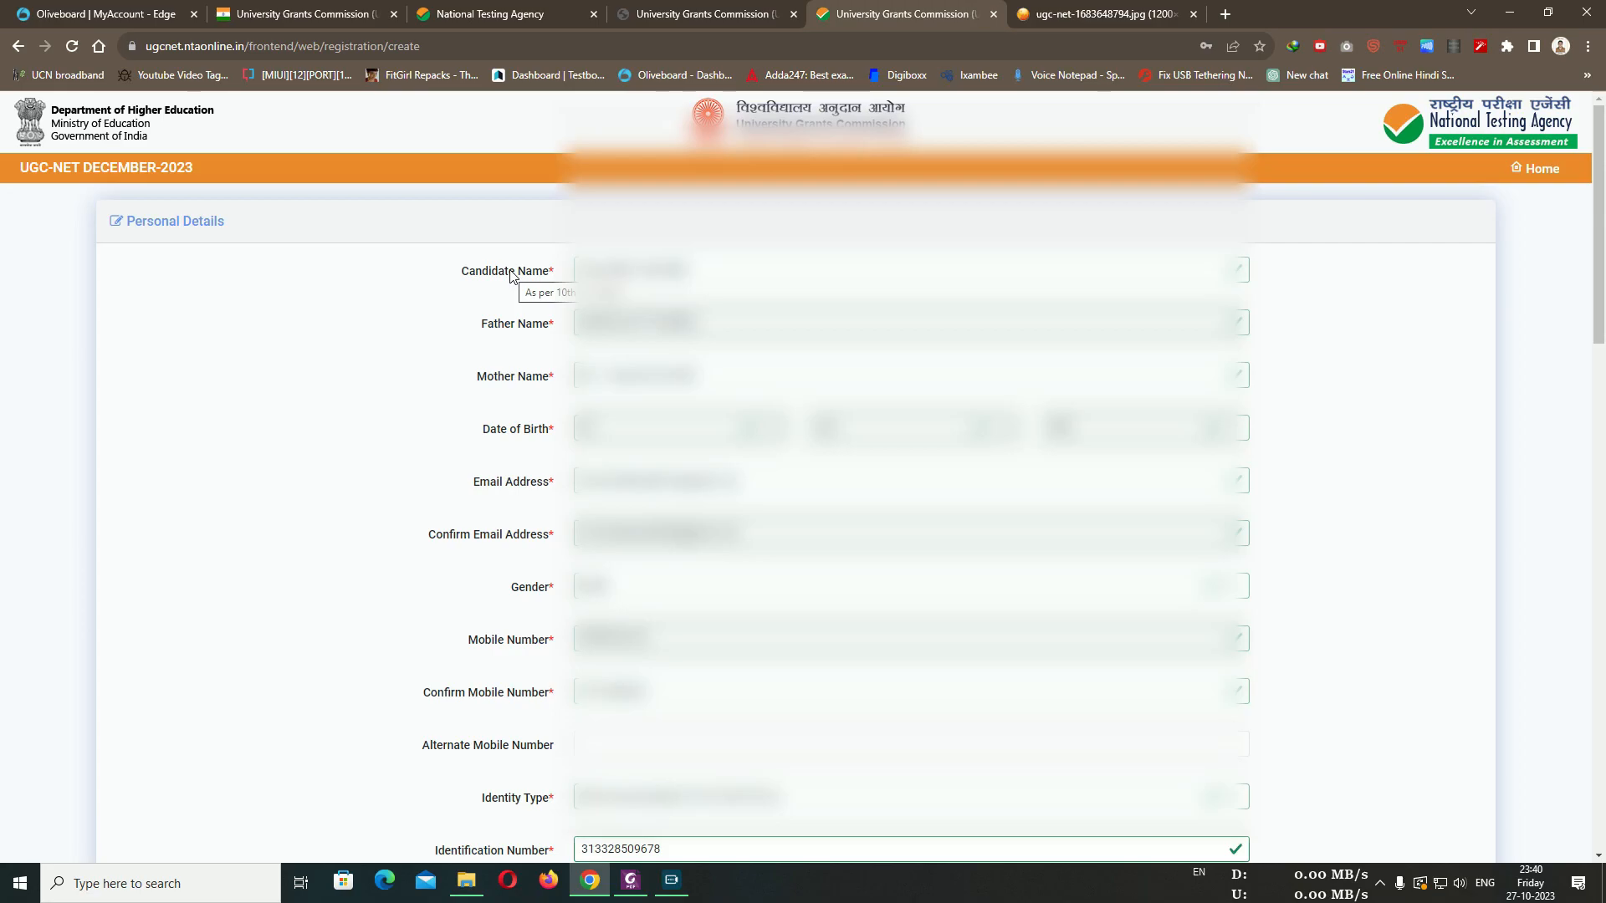
pyautogui.moveTo(477, 383); pyautogui.dragTo(551, 390)
pyautogui.click(501, 424)
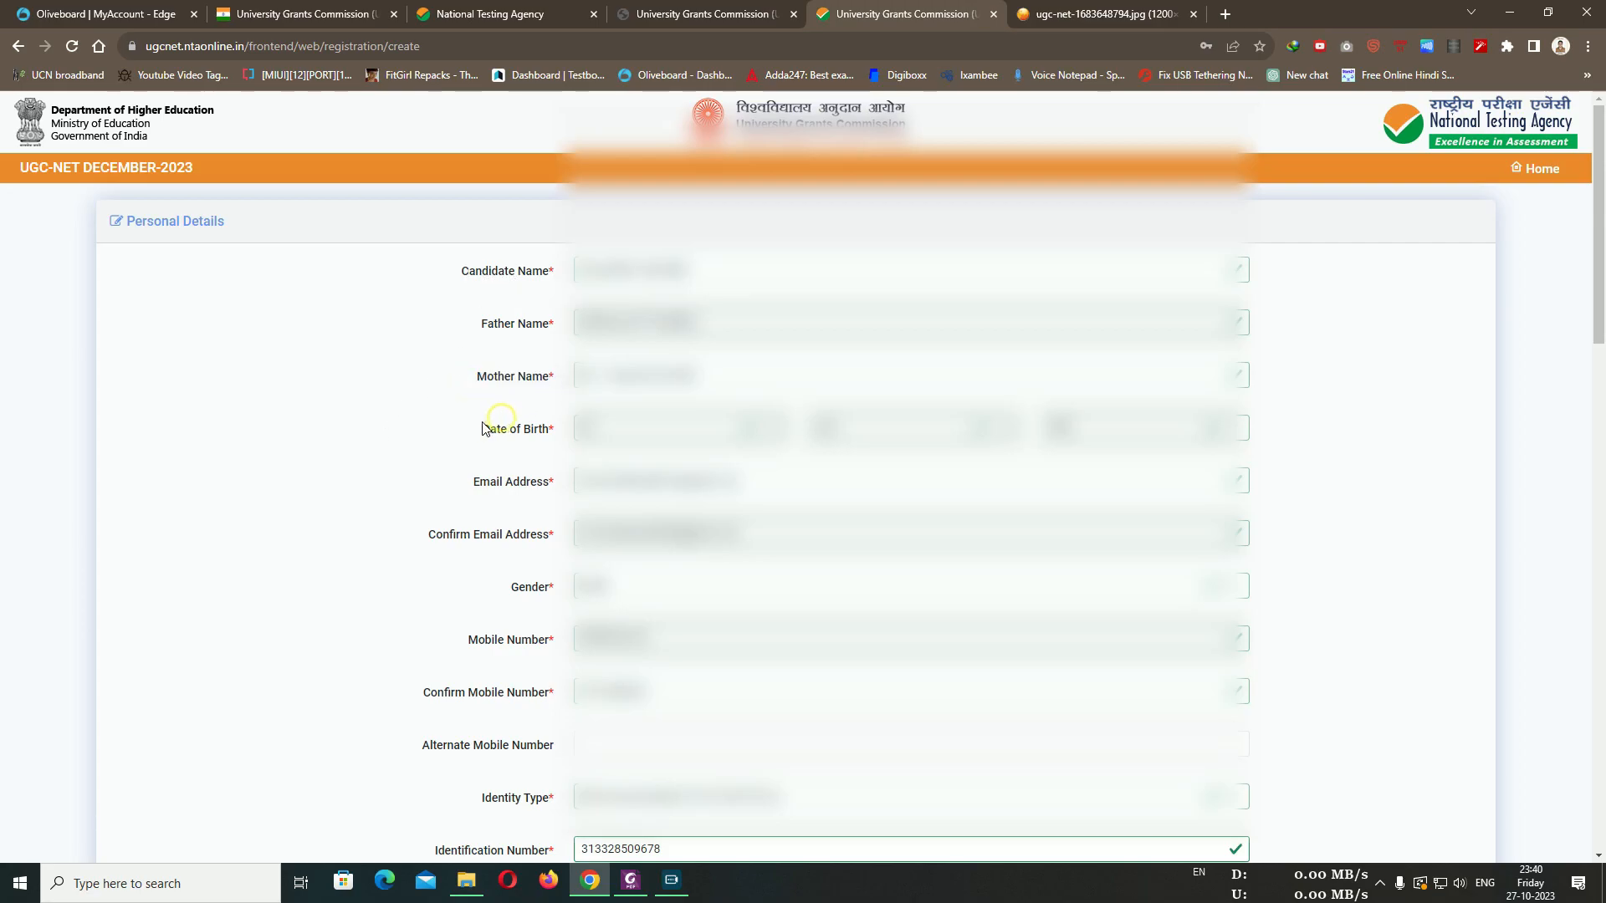
pyautogui.moveTo(480, 430); pyautogui.dragTo(552, 433)
pyautogui.scroll(-1, 548, 434)
pyautogui.scroll(-2, 543, 435)
pyautogui.moveTo(480, 232); pyautogui.dragTo(545, 240)
pyautogui.moveTo(435, 285); pyautogui.dragTo(549, 339)
pyautogui.click(477, 387)
pyautogui.moveTo(483, 387); pyautogui.dragTo(530, 388)
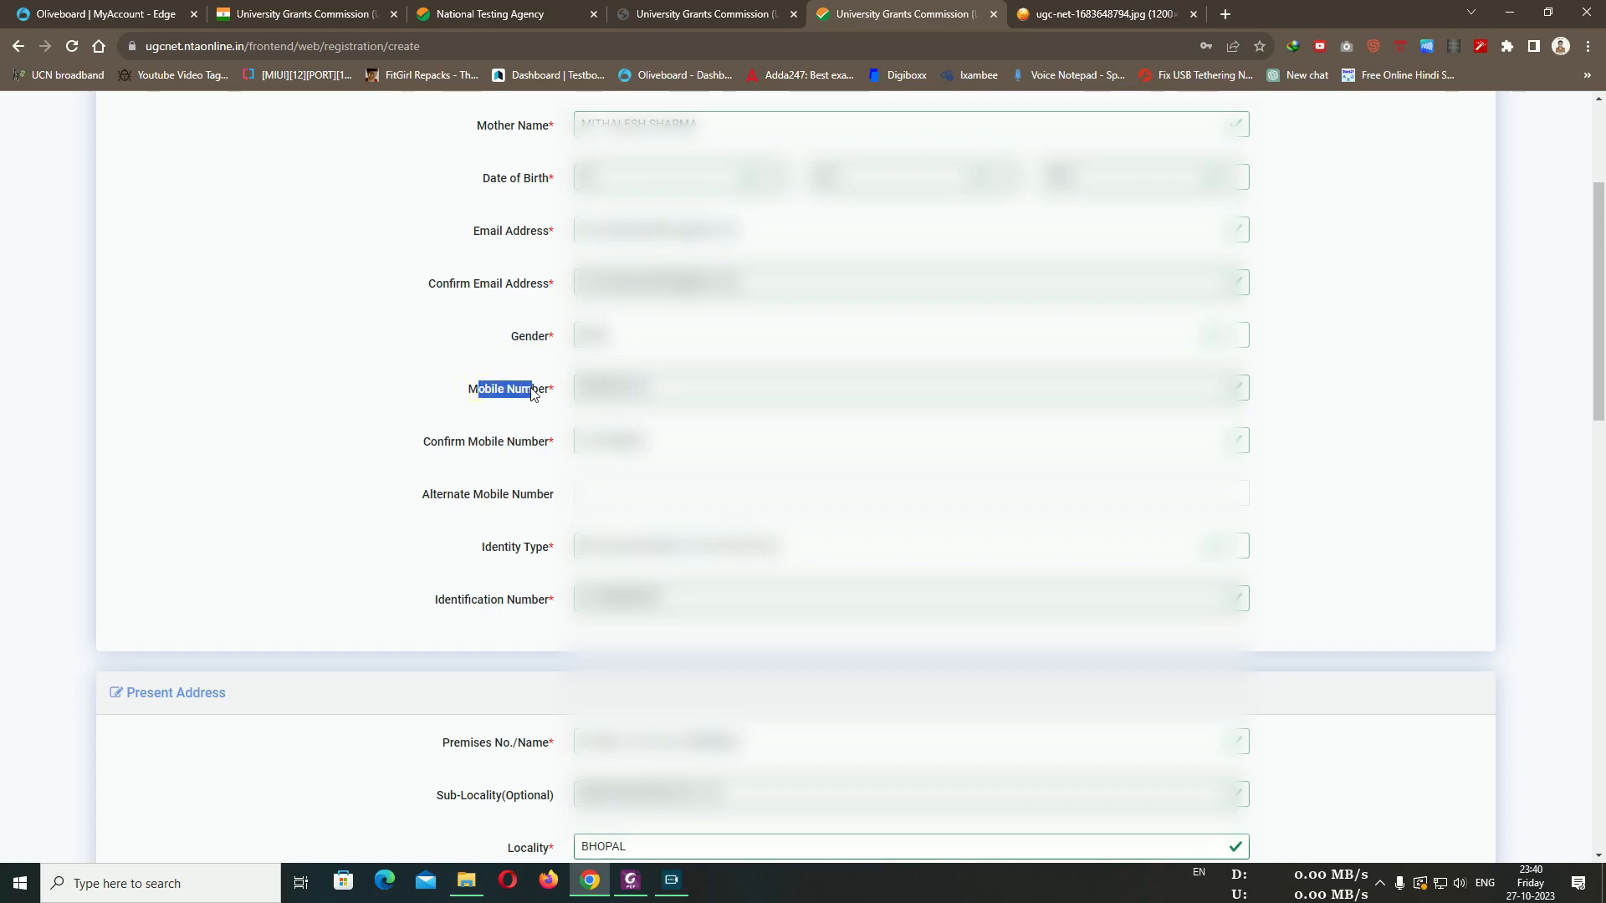
pyautogui.moveTo(423, 440); pyautogui.dragTo(551, 453)
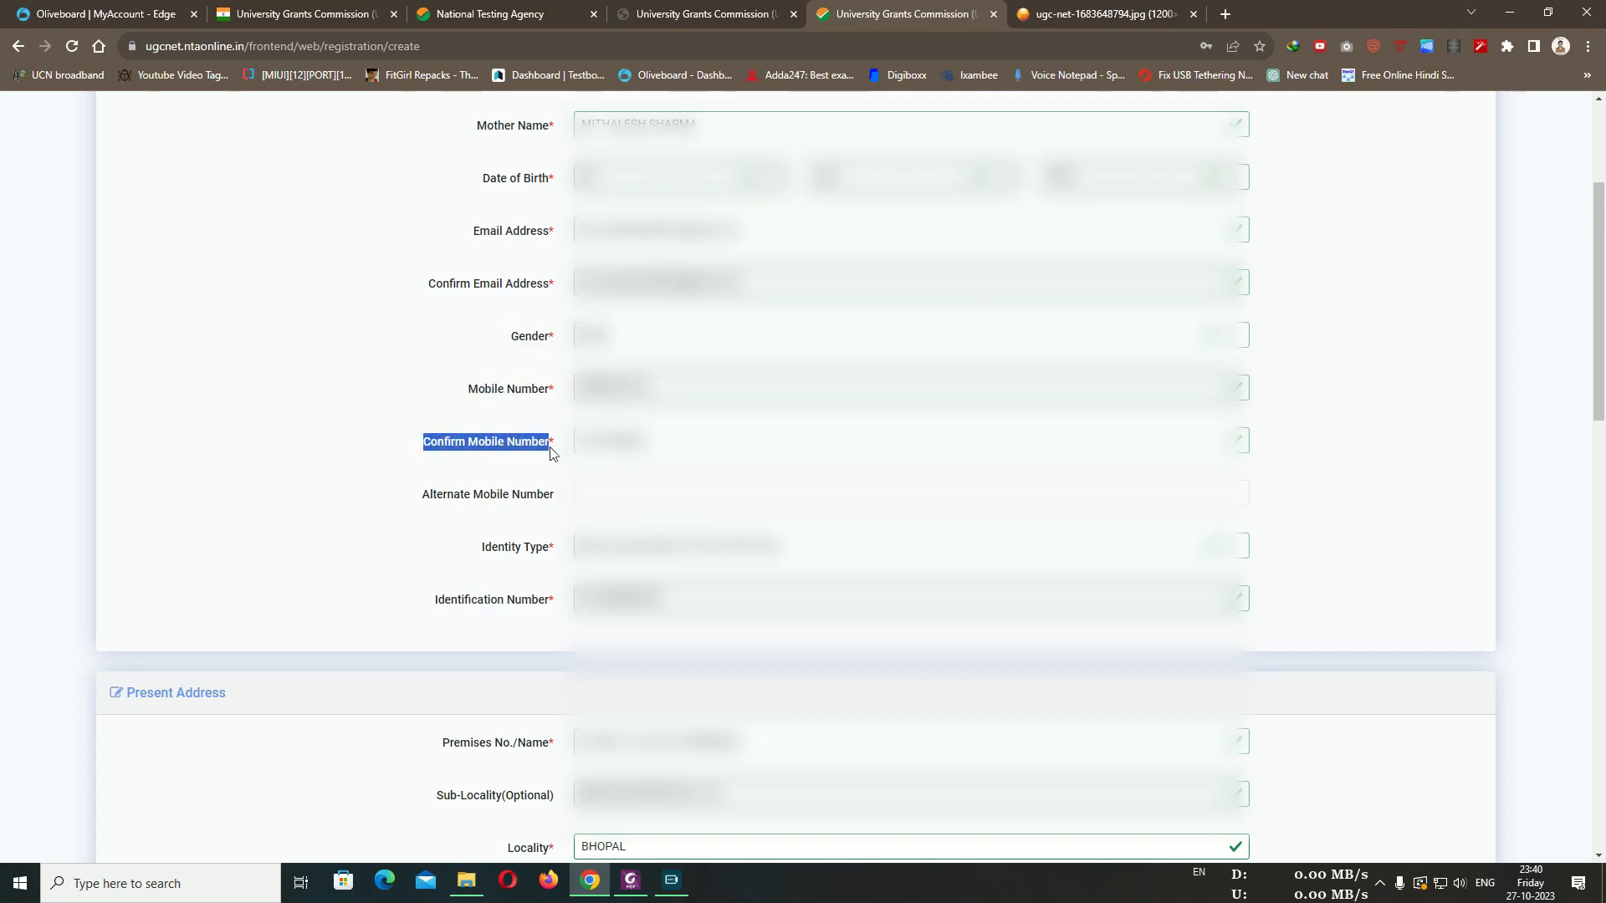
pyautogui.scroll(-2, 526, 425)
pyautogui.moveTo(478, 383); pyautogui.dragTo(532, 383)
pyautogui.click(529, 381)
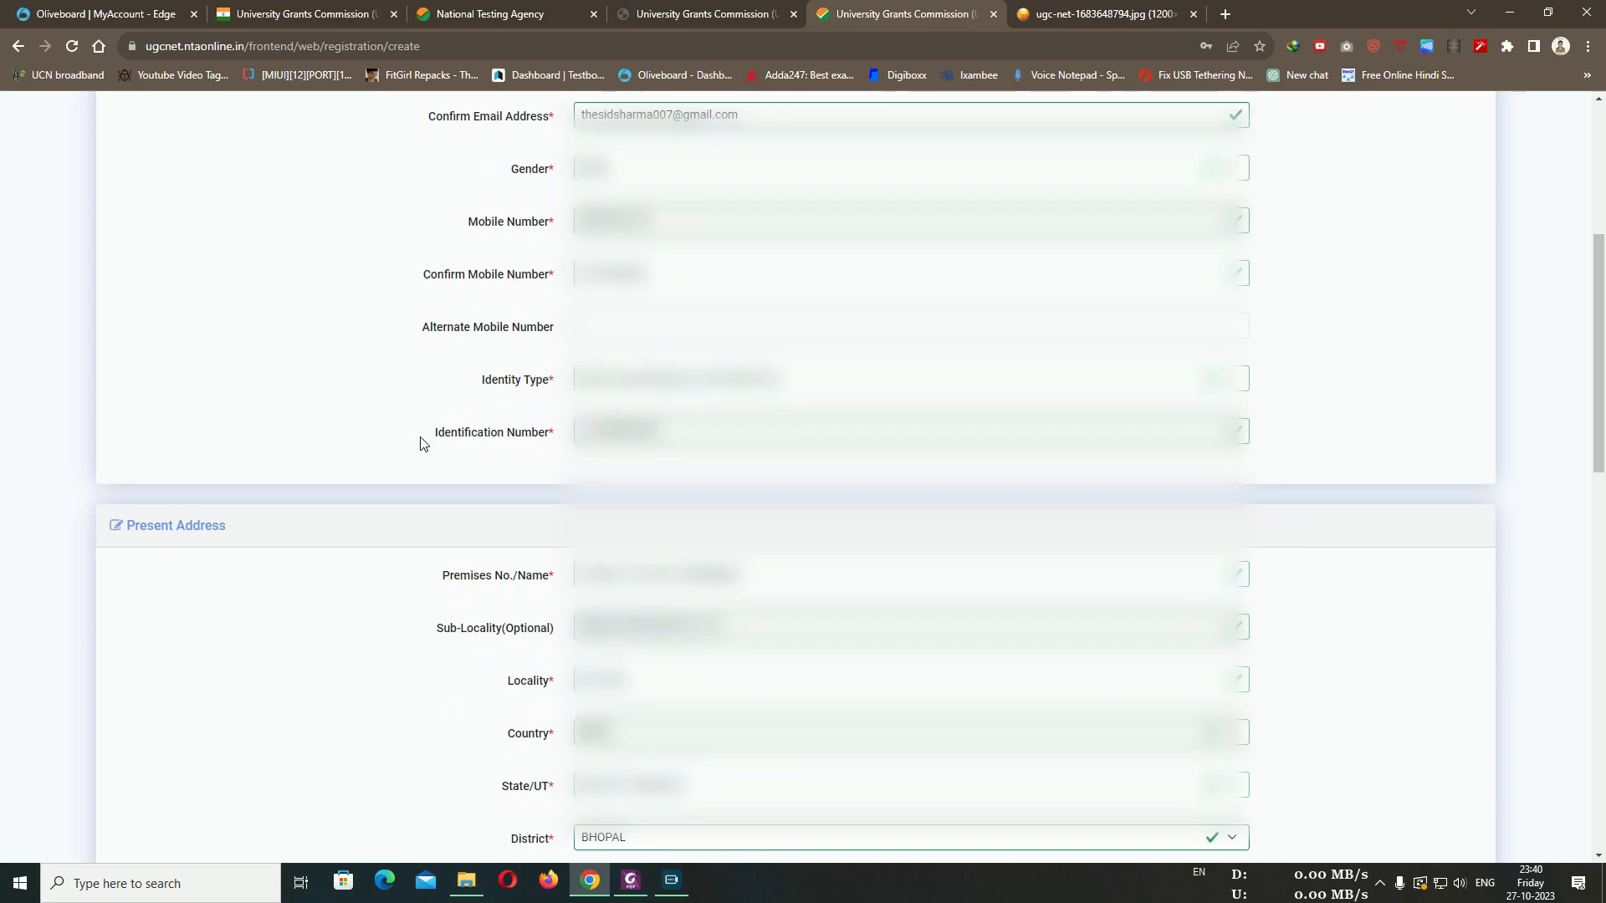
pyautogui.moveTo(437, 435); pyautogui.dragTo(543, 433)
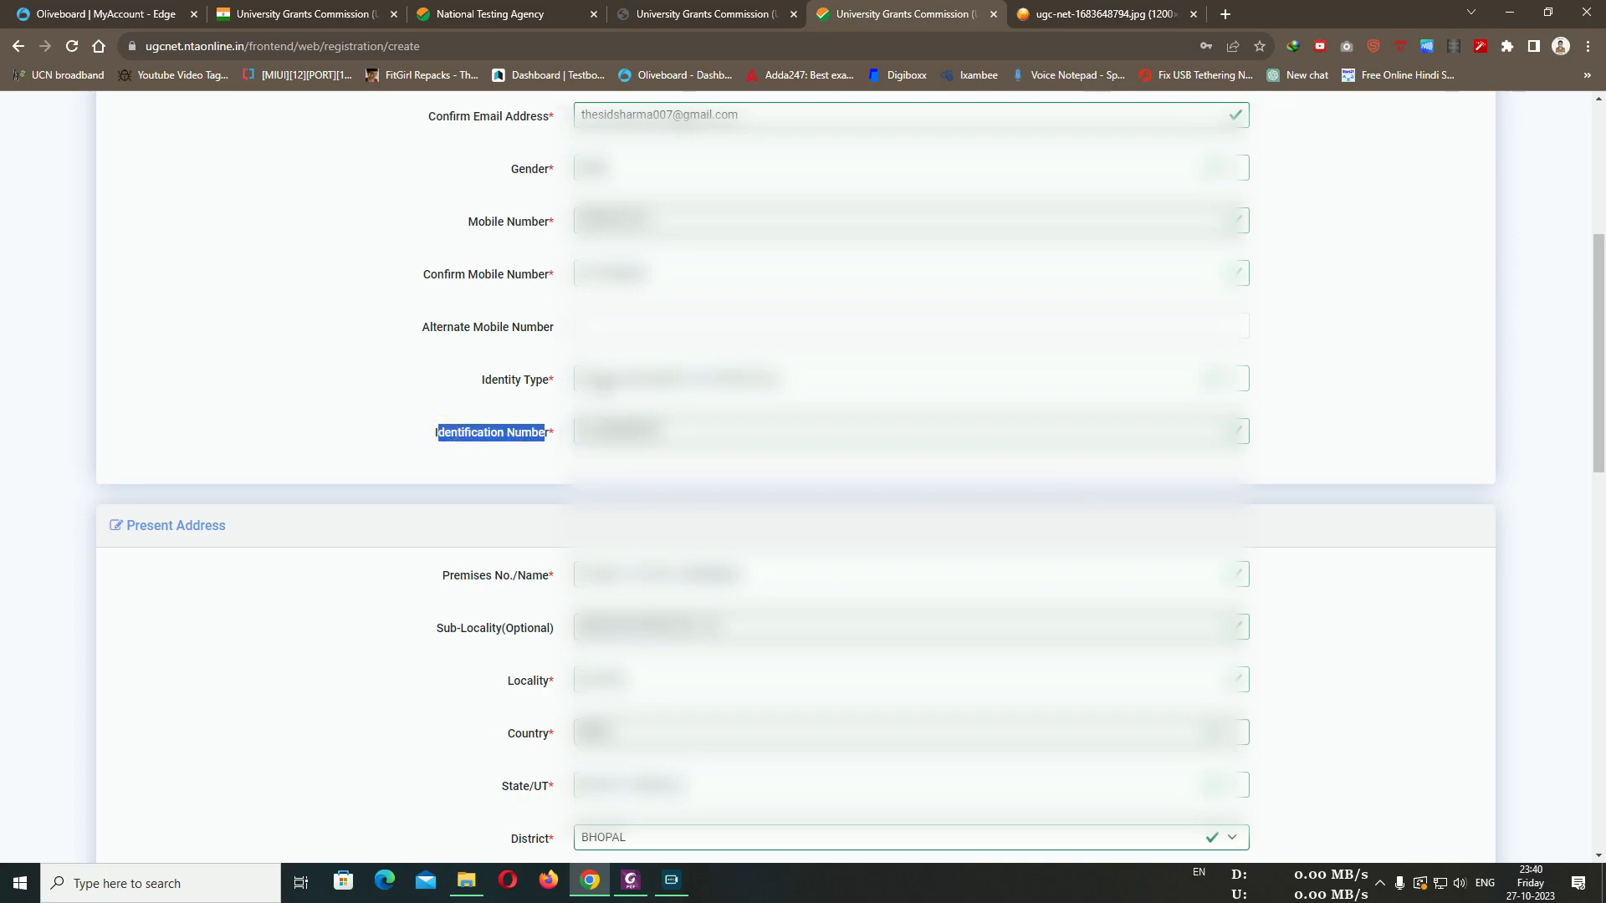
pyautogui.click(485, 368)
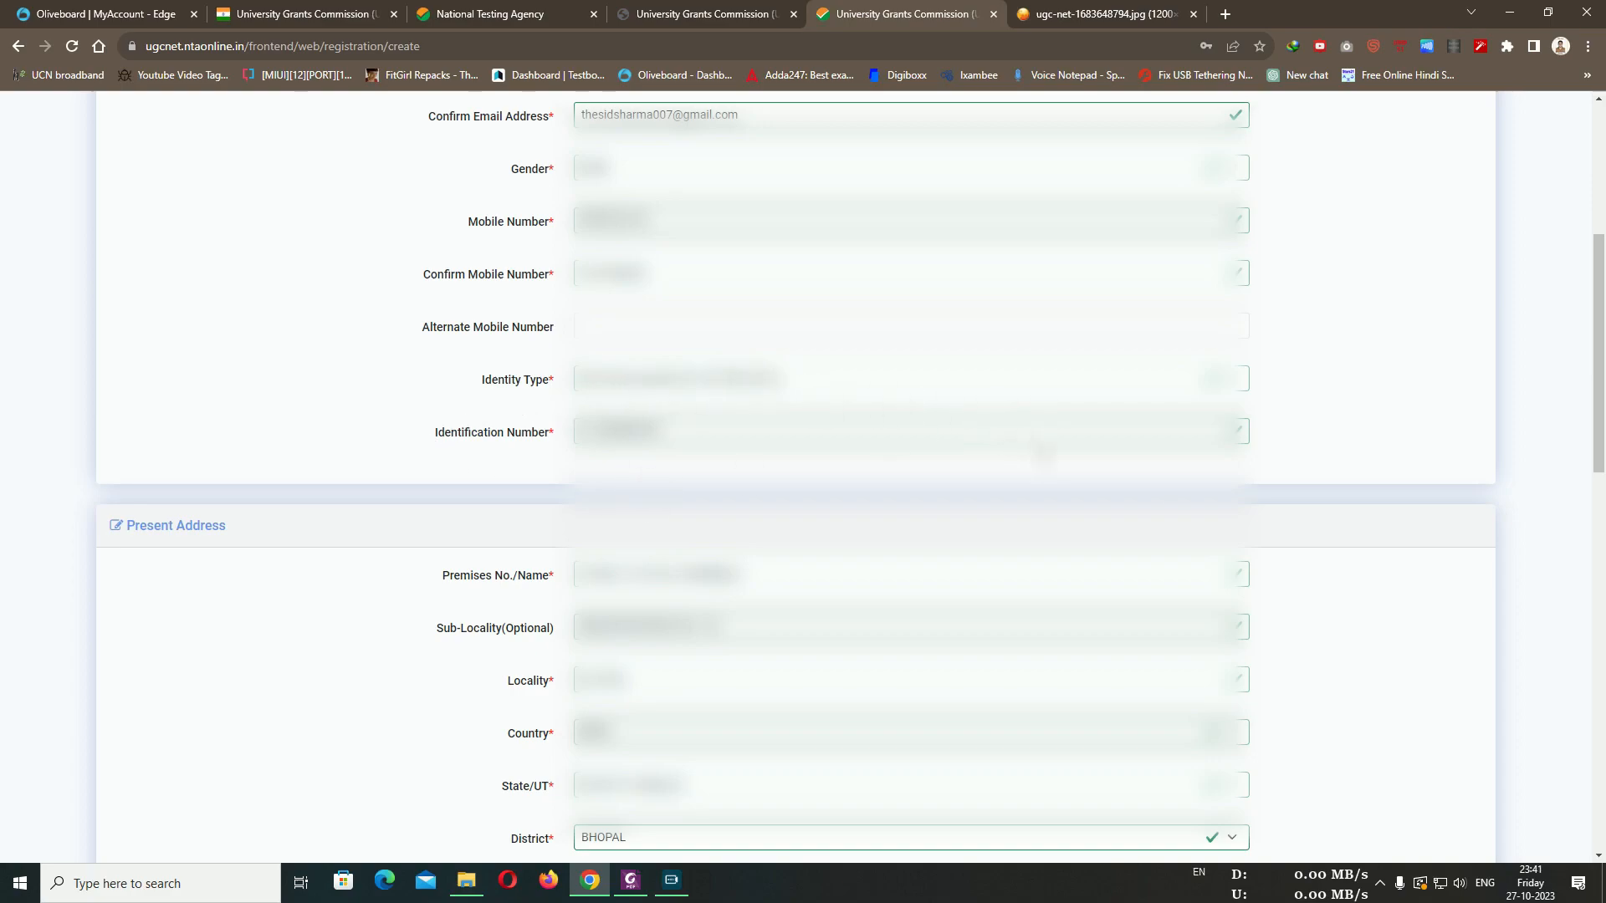
pyautogui.scroll(-2, 426, 468)
pyautogui.scroll(-1, 426, 460)
pyautogui.moveTo(446, 323); pyautogui.dragTo(551, 326)
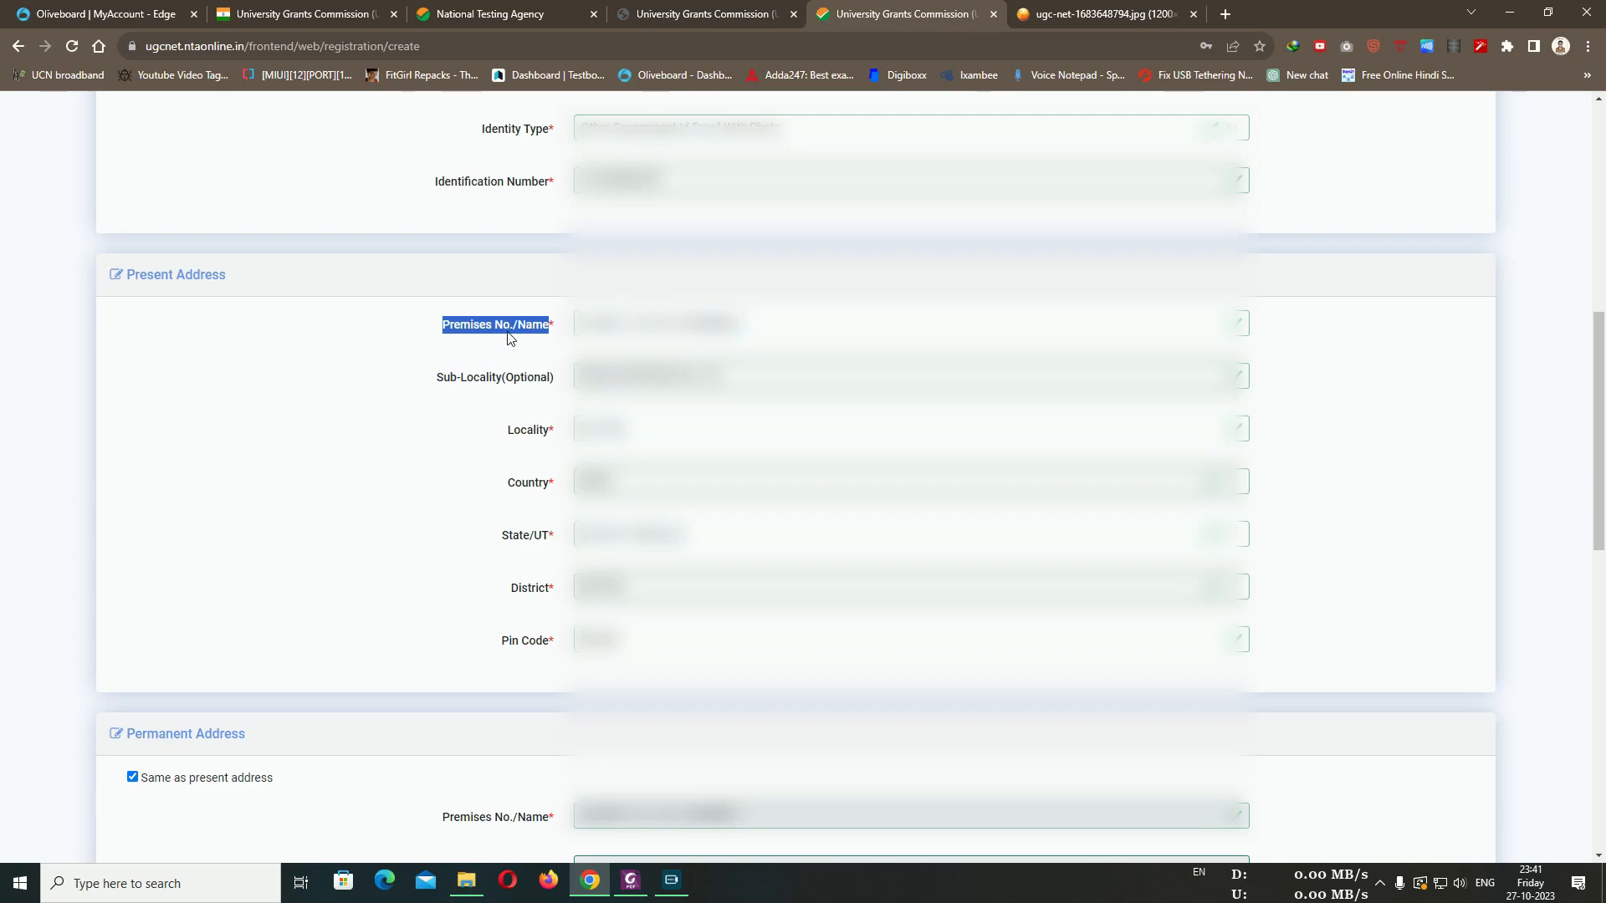
# Review the address fields: Sub-Locality, Locality, District and Pin Code
pyautogui.moveTo(436, 378); pyautogui.dragTo(552, 435)
pyautogui.click(536, 404)
pyautogui.scroll(-2, 551, 435)
pyautogui.click(536, 334)
pyautogui.moveTo(519, 319); pyautogui.dragTo(550, 370)
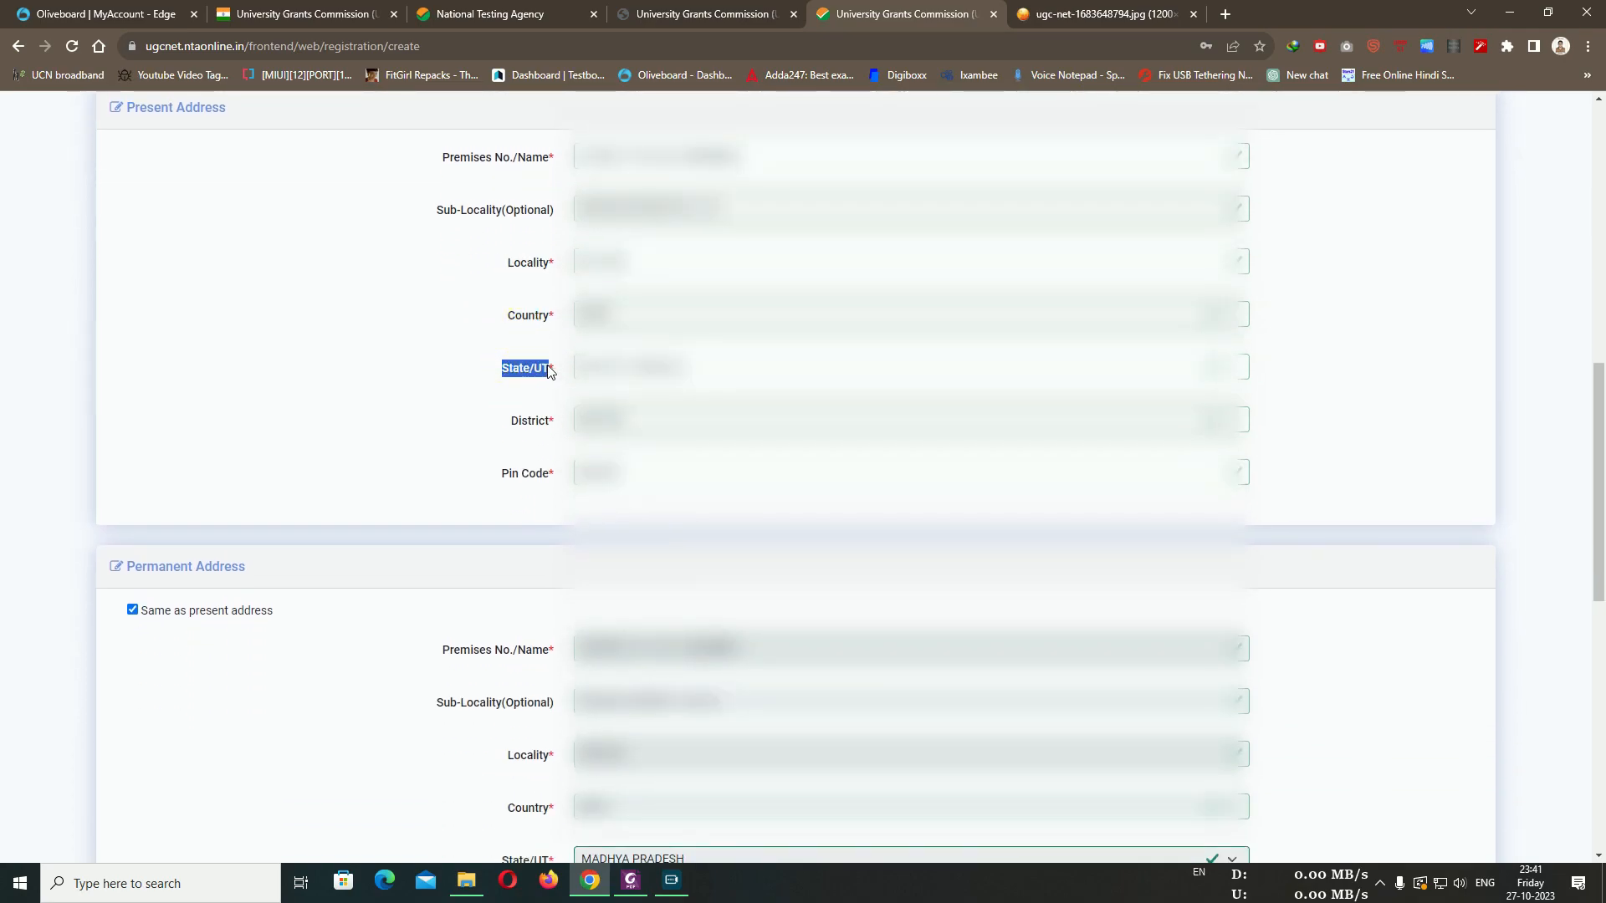
pyautogui.moveTo(511, 421); pyautogui.dragTo(549, 422)
pyautogui.moveTo(494, 480); pyautogui.dragTo(548, 476)
pyautogui.click(449, 443)
# Scroll through the permanent address, password and security question sections of the form
pyautogui.scroll(-3, 410, 401)
pyautogui.scroll(5, 384, 301)
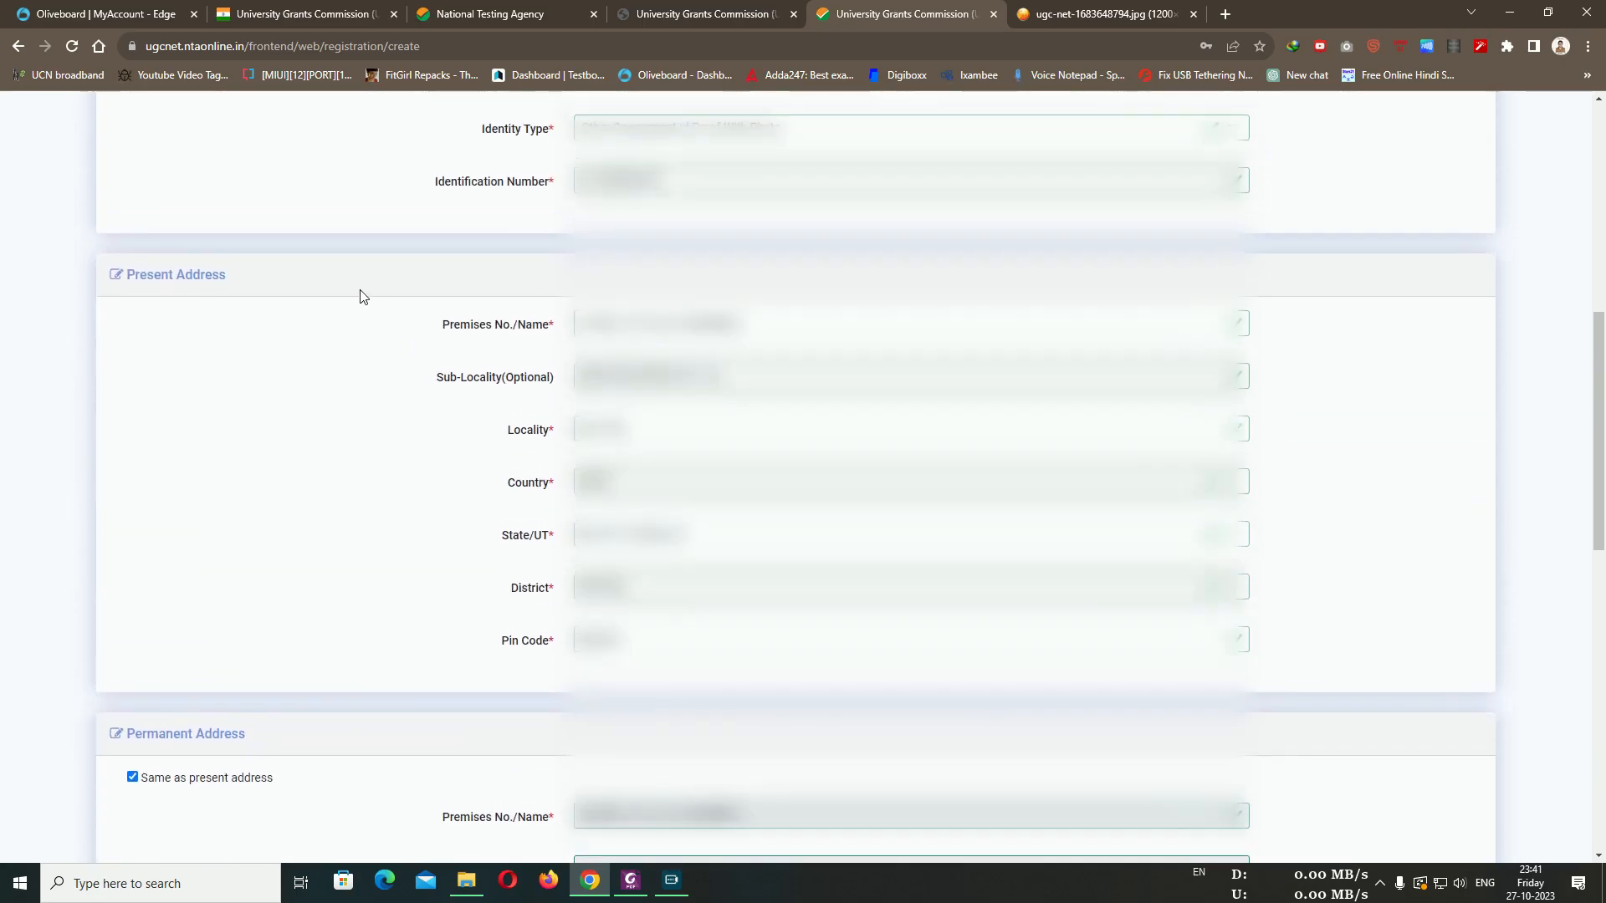
pyautogui.scroll(-5, 535, 435)
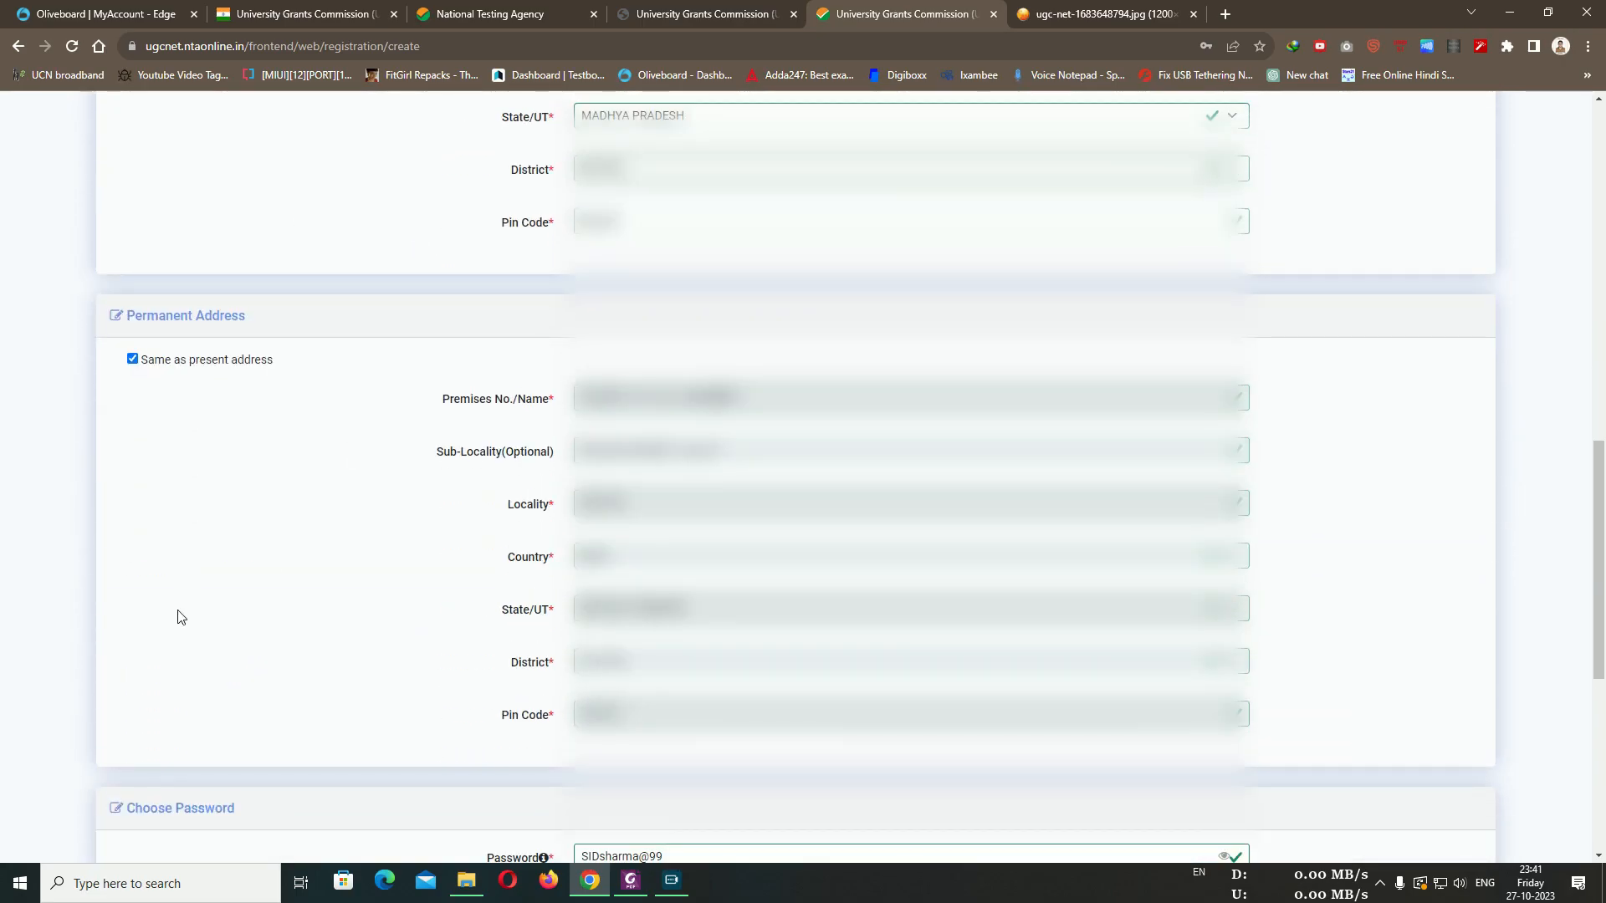
pyautogui.scroll(4, 312, 495)
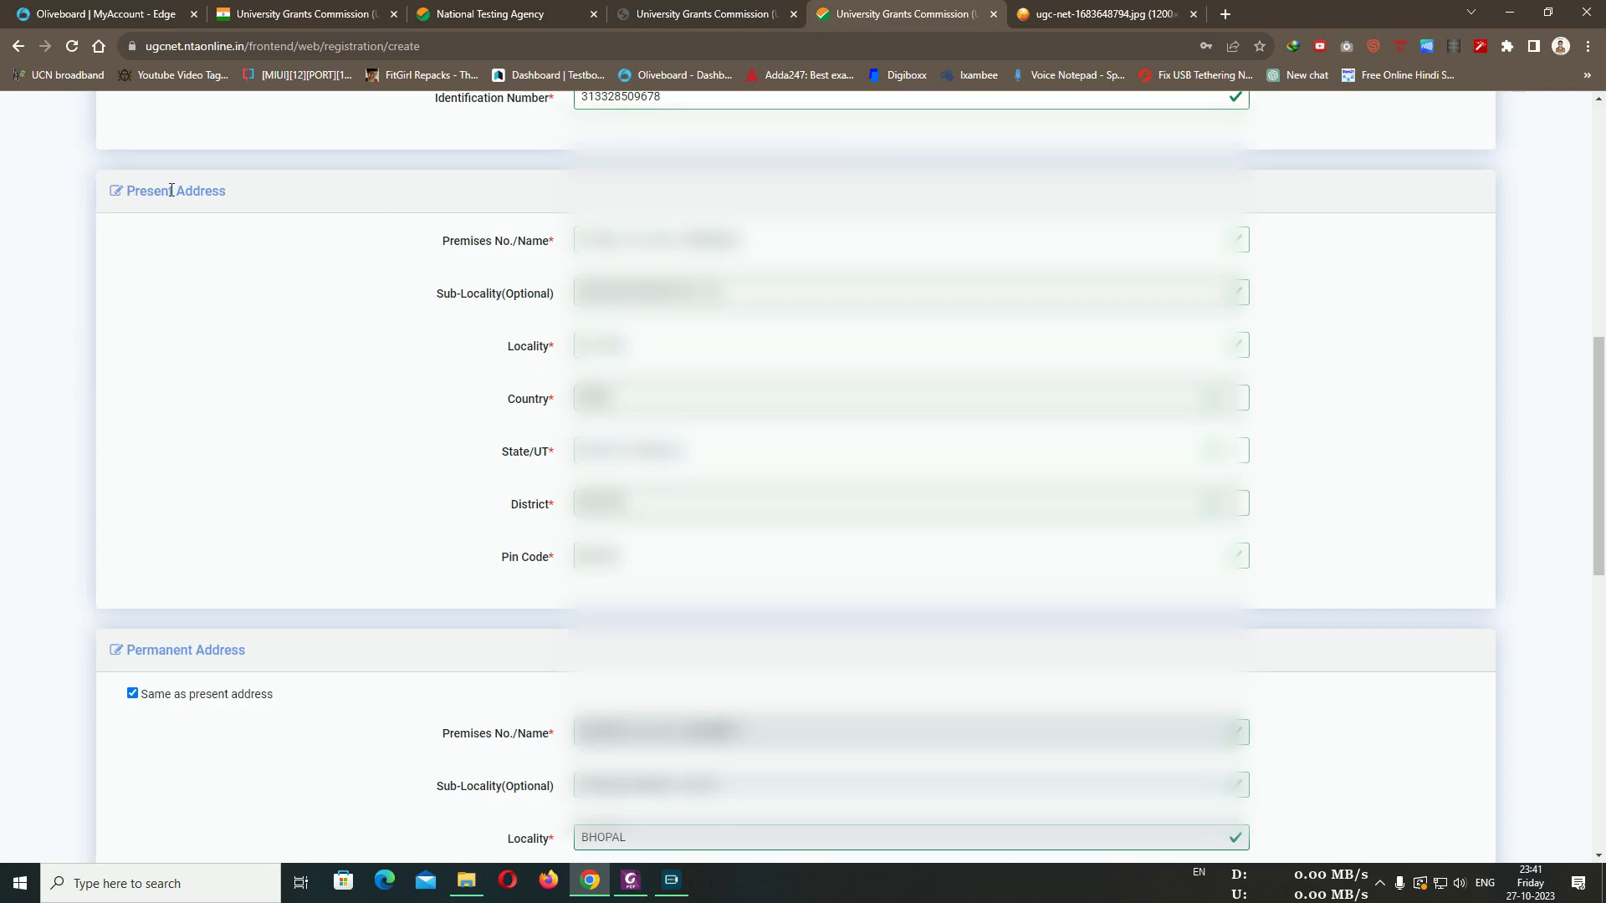
pyautogui.scroll(-5, 171, 191)
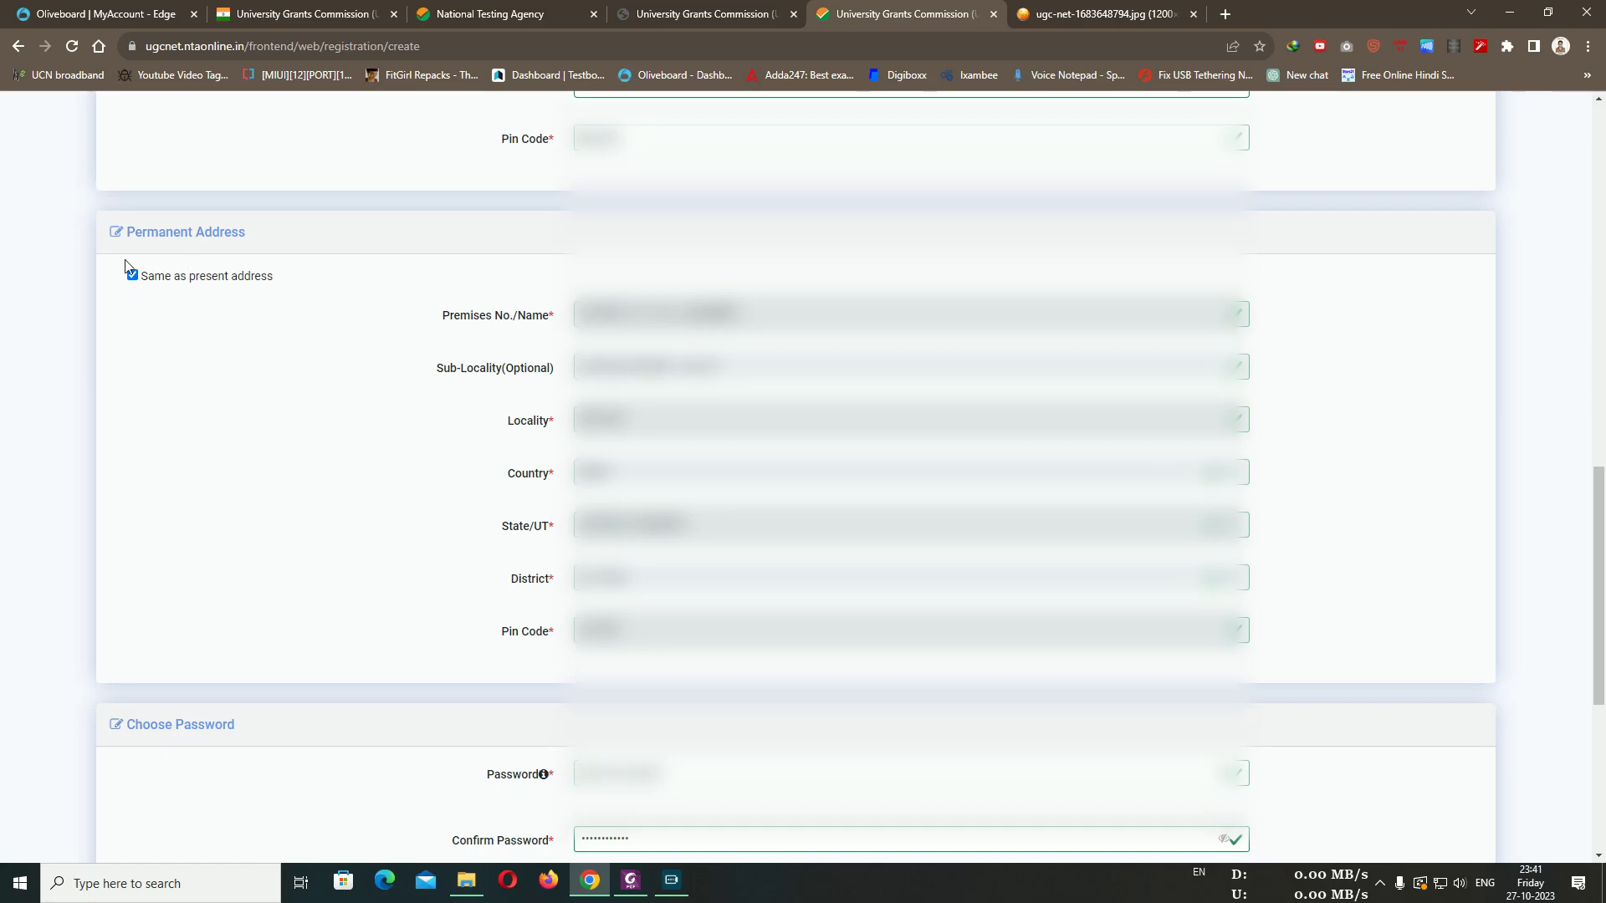
pyautogui.scroll(5, 369, 351)
pyautogui.scroll(-5, 423, 299)
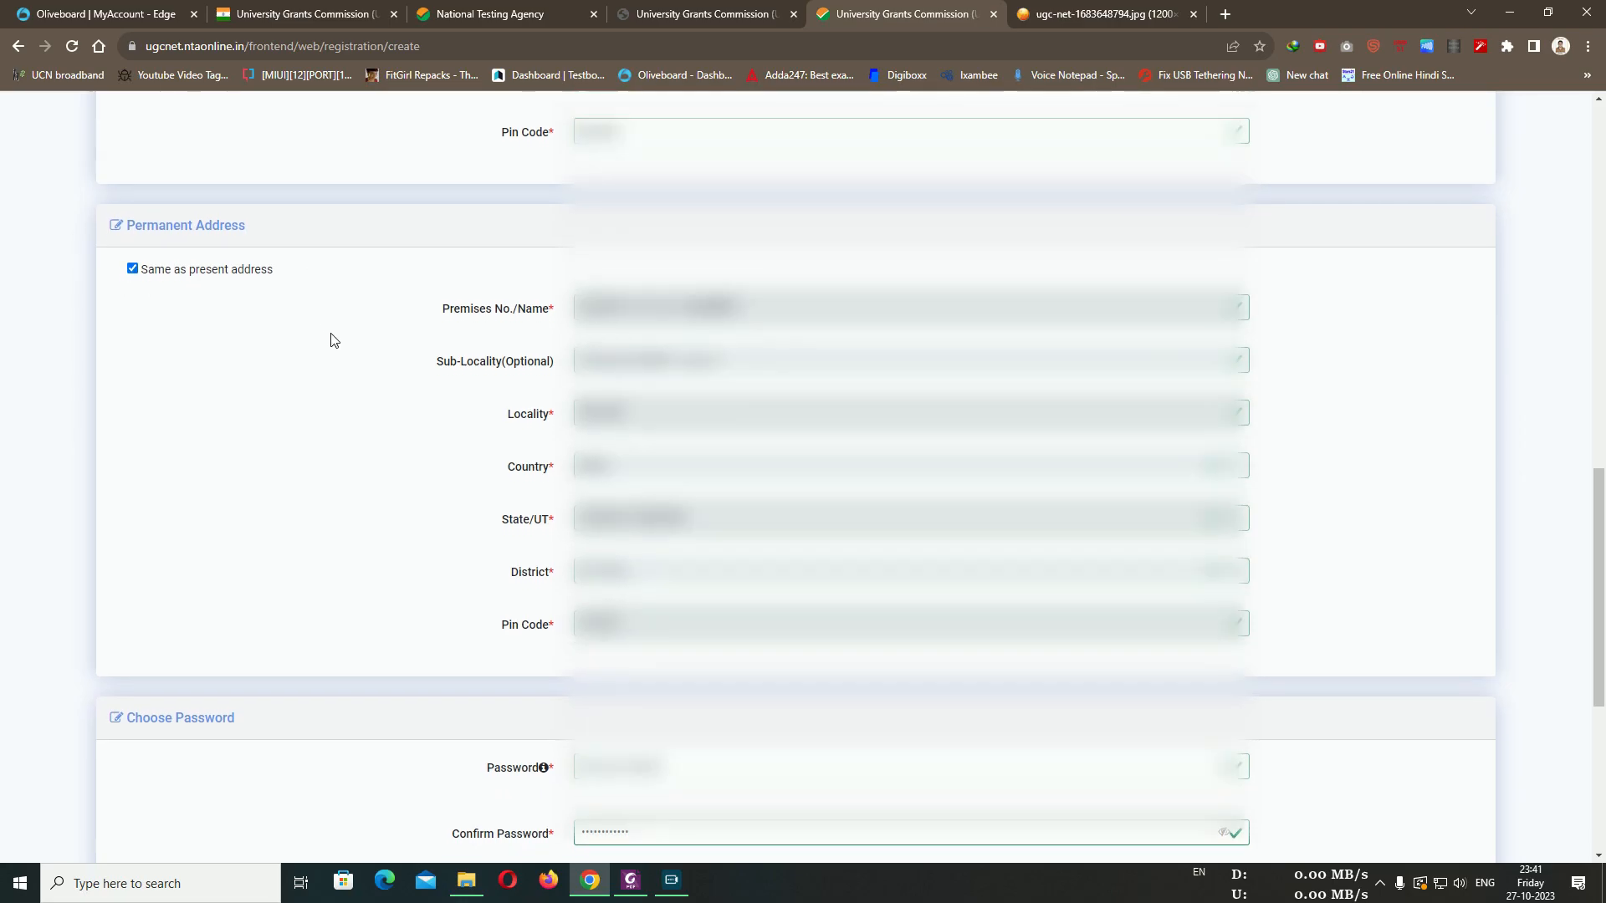
pyautogui.scroll(-2, 330, 334)
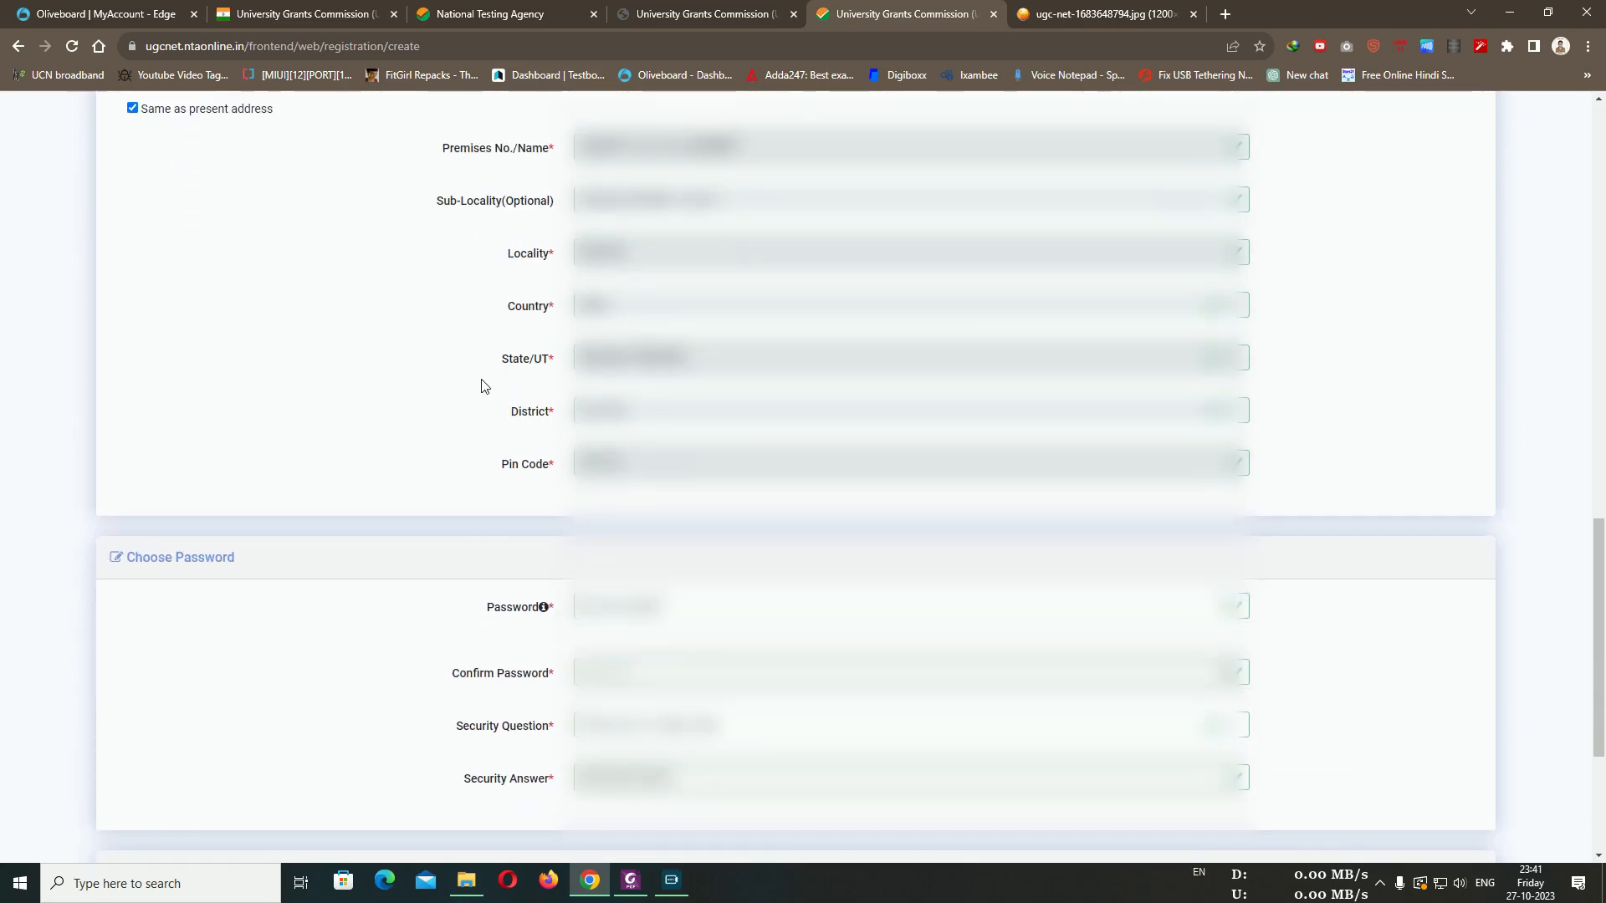
pyautogui.scroll(1, 493, 401)
pyautogui.scroll(-5, 501, 430)
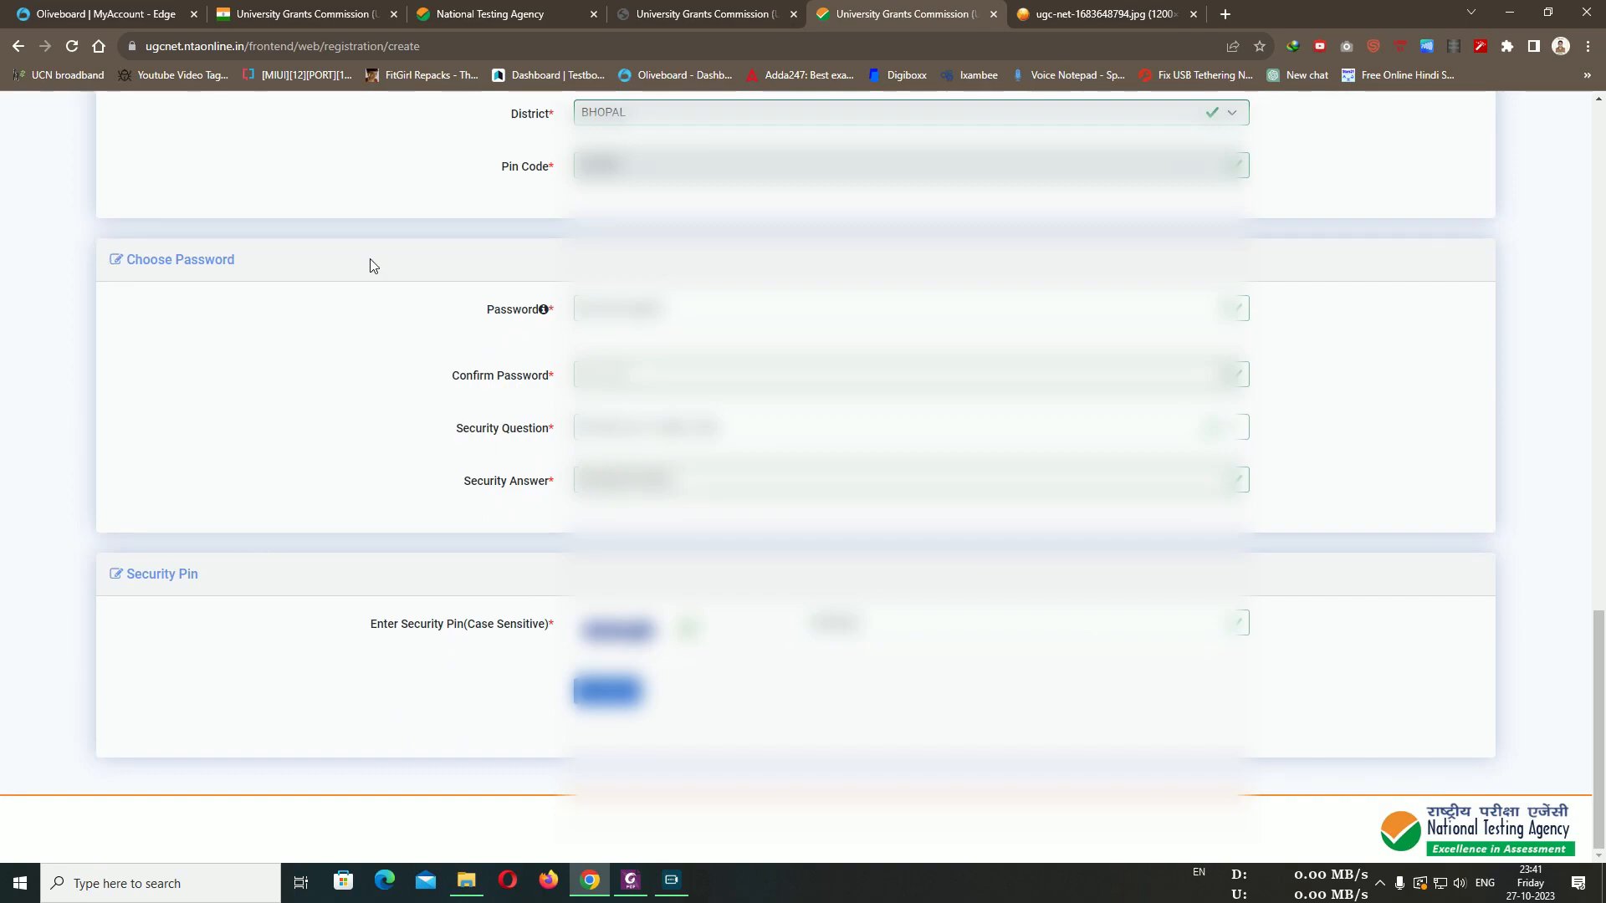
# Check the Security Question and Security Answer fields
pyautogui.moveTo(544, 307)
pyautogui.moveTo(459, 434); pyautogui.dragTo(556, 431)
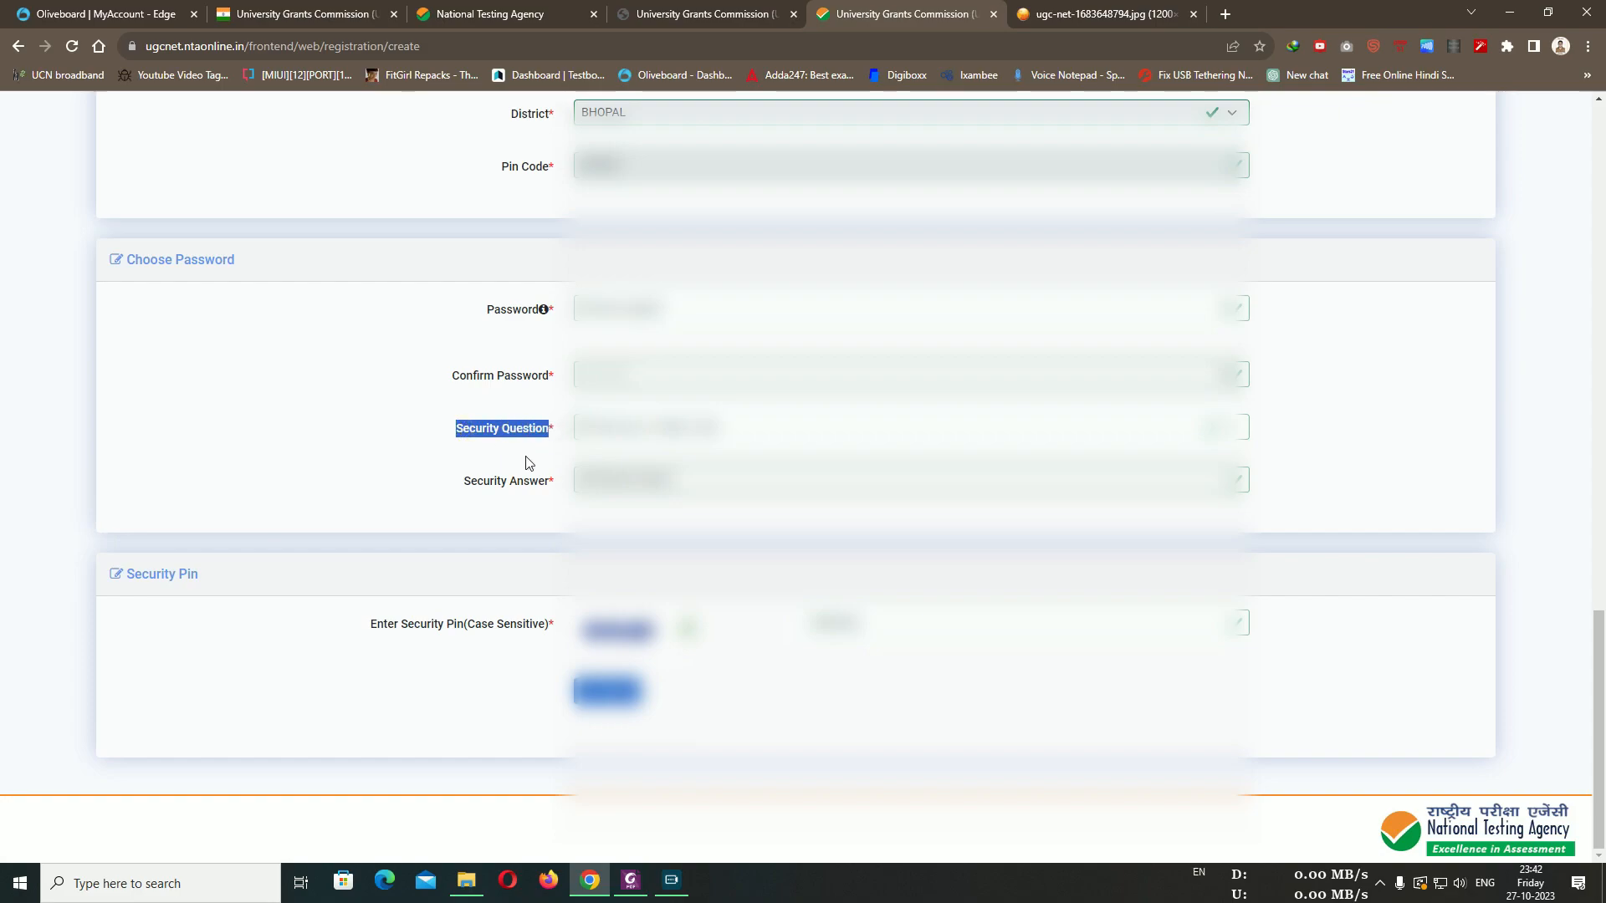
pyautogui.click(387, 458)
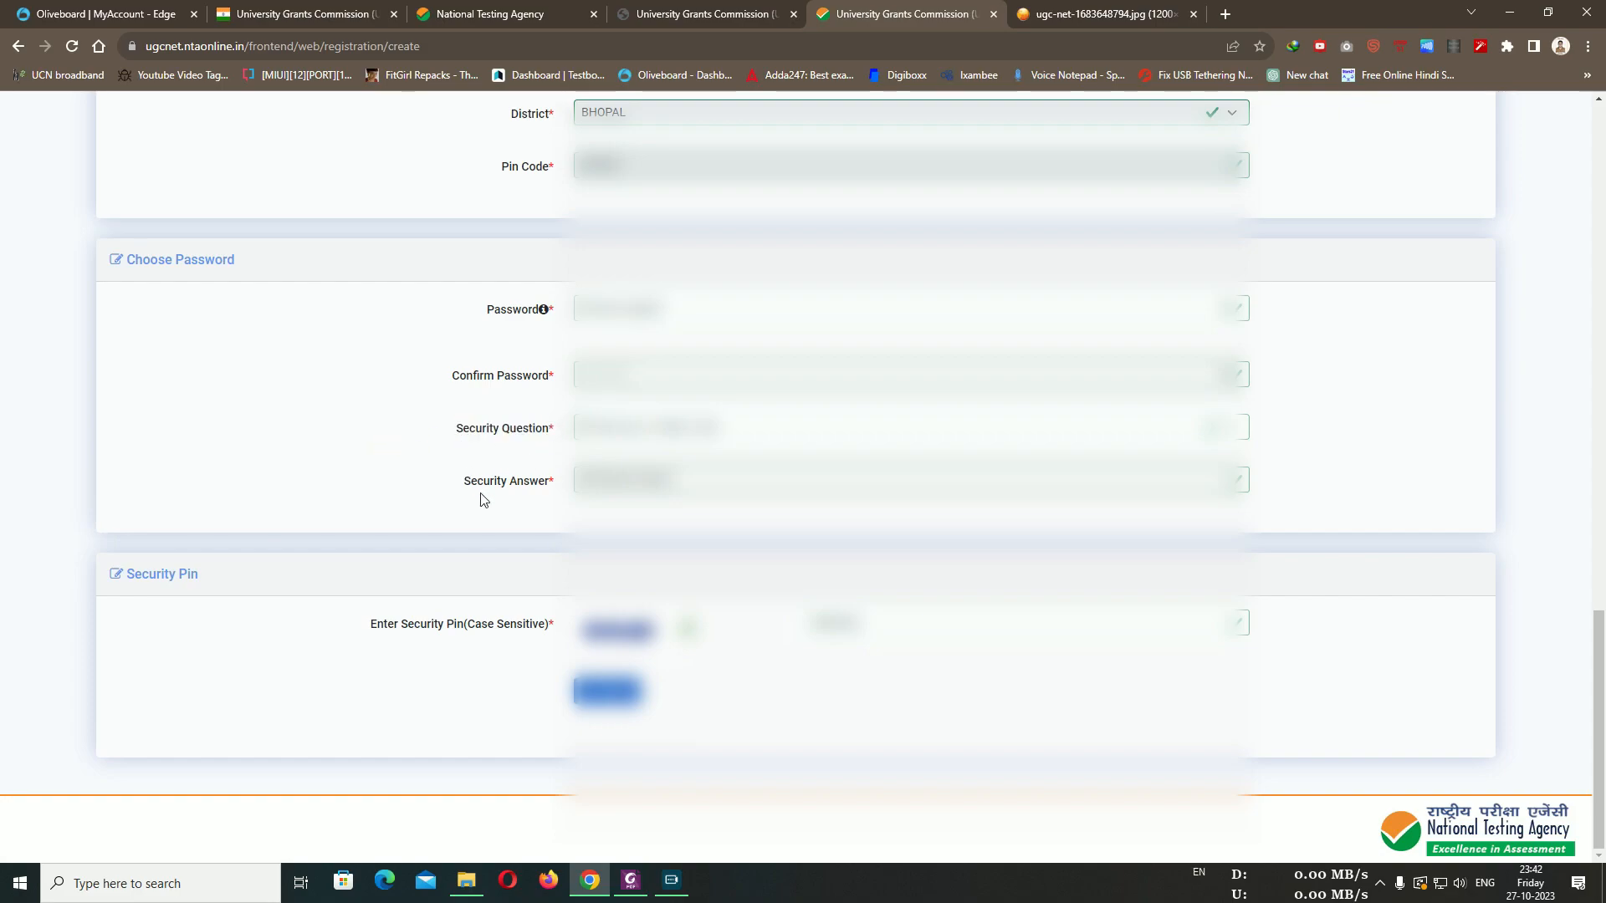
pyautogui.moveTo(463, 485); pyautogui.dragTo(552, 489)
pyautogui.click(468, 512)
# Check the Password and security pin fields, then submit the form for preview
pyautogui.moveTo(489, 309); pyautogui.dragTo(548, 311)
pyautogui.click(495, 392)
pyautogui.moveTo(361, 621); pyautogui.dragTo(525, 626)
pyautogui.click(476, 705)
pyautogui.click(615, 692)
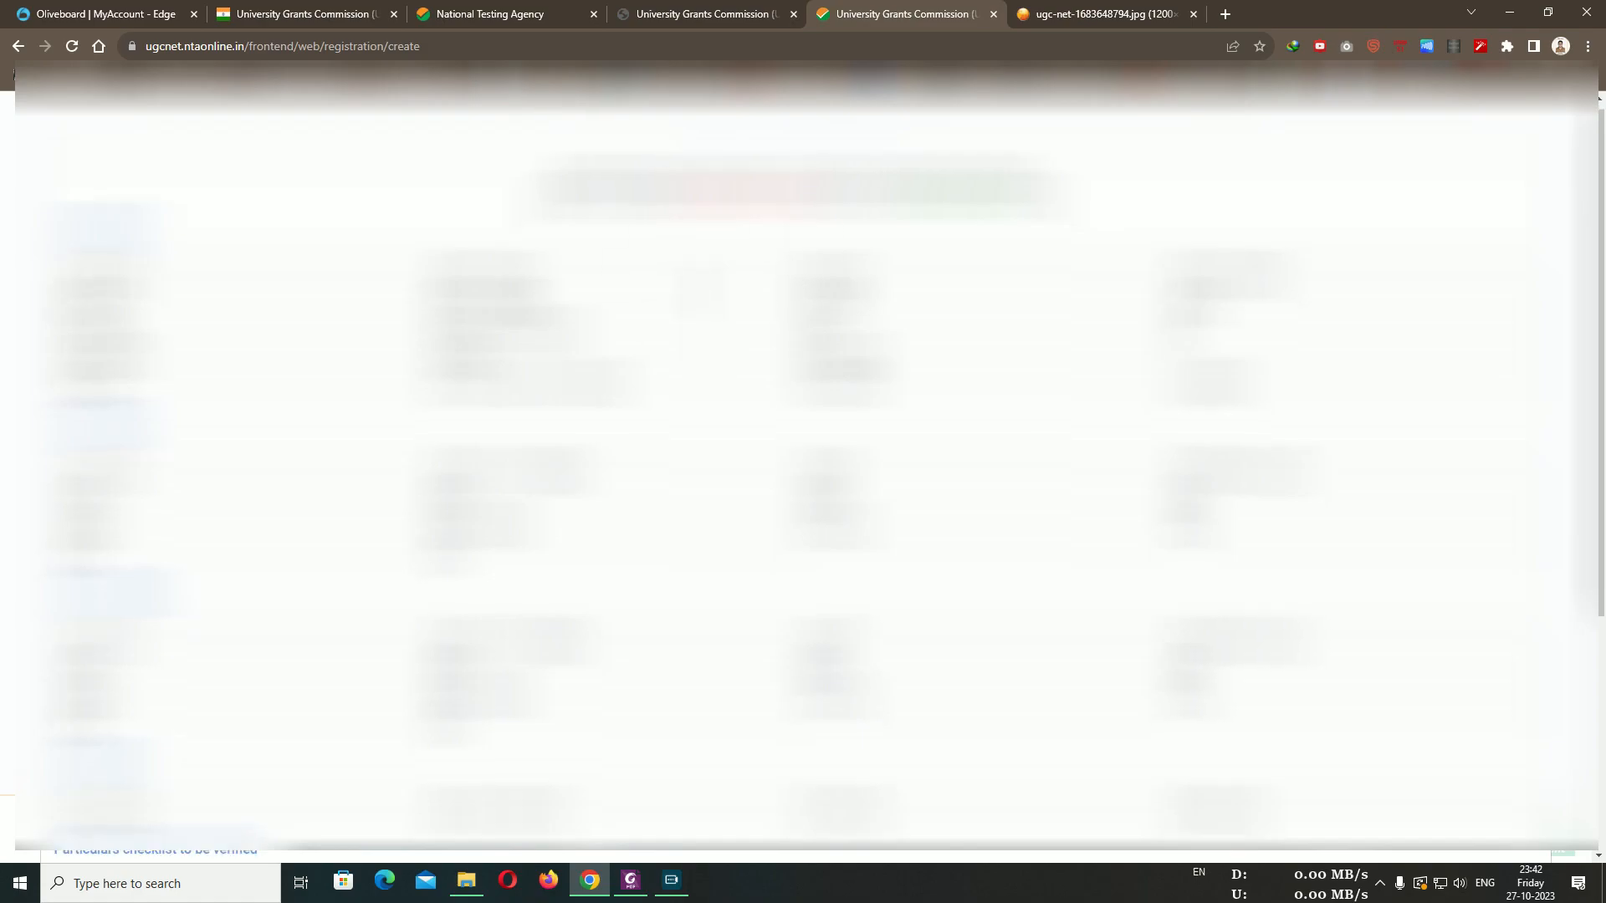
# Tick the My Name, Father Name, Mother Name and Date Of Birth particulars
pyautogui.scroll(-5, 803, 468)
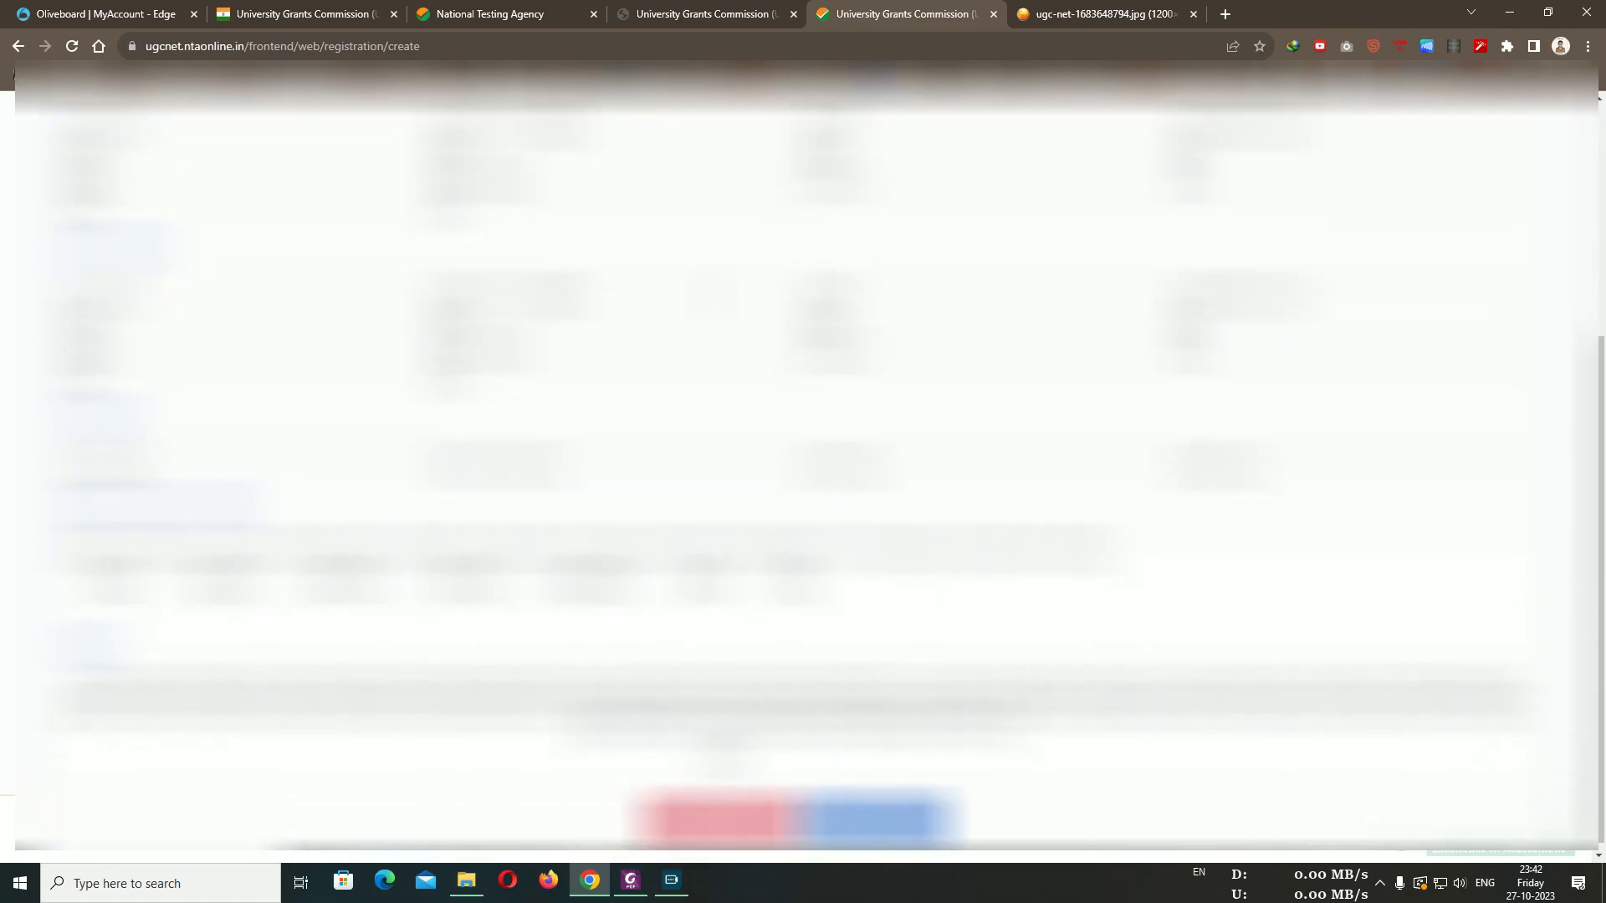
pyautogui.scroll(5, 837, 280)
pyautogui.scroll(-5, 786, 272)
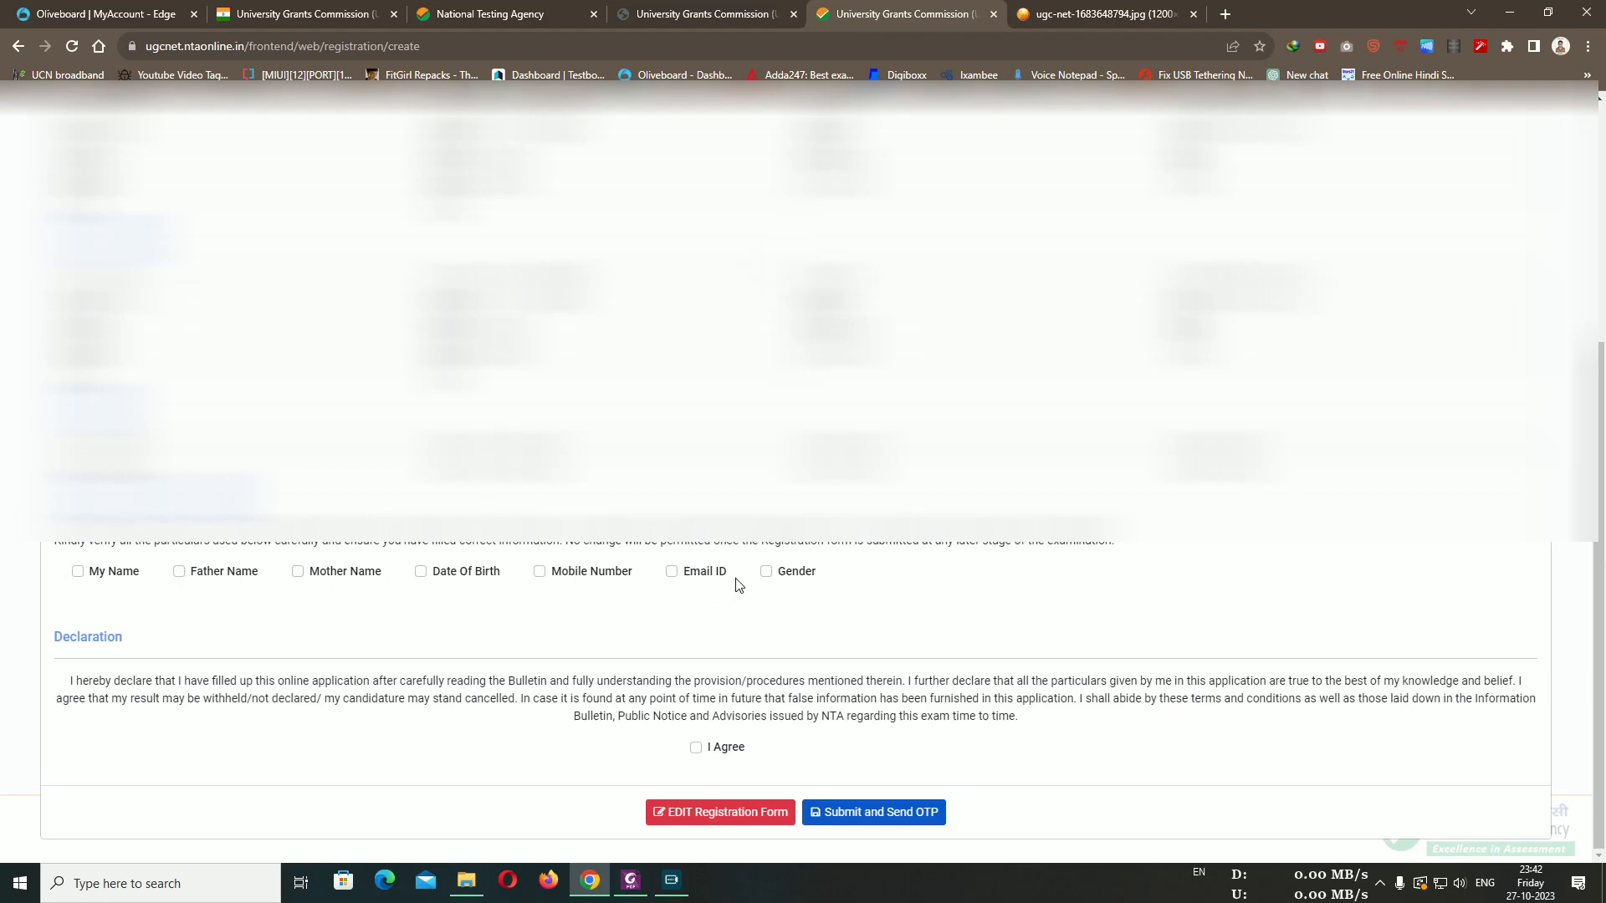
pyautogui.click(78, 574)
pyautogui.click(167, 571)
pyautogui.click(298, 572)
pyautogui.click(421, 571)
# Tick Mobile Number, Email ID and Gender, accept I Agree, and submit to send the OTP
pyautogui.click(539, 571)
pyautogui.click(672, 572)
pyautogui.click(770, 575)
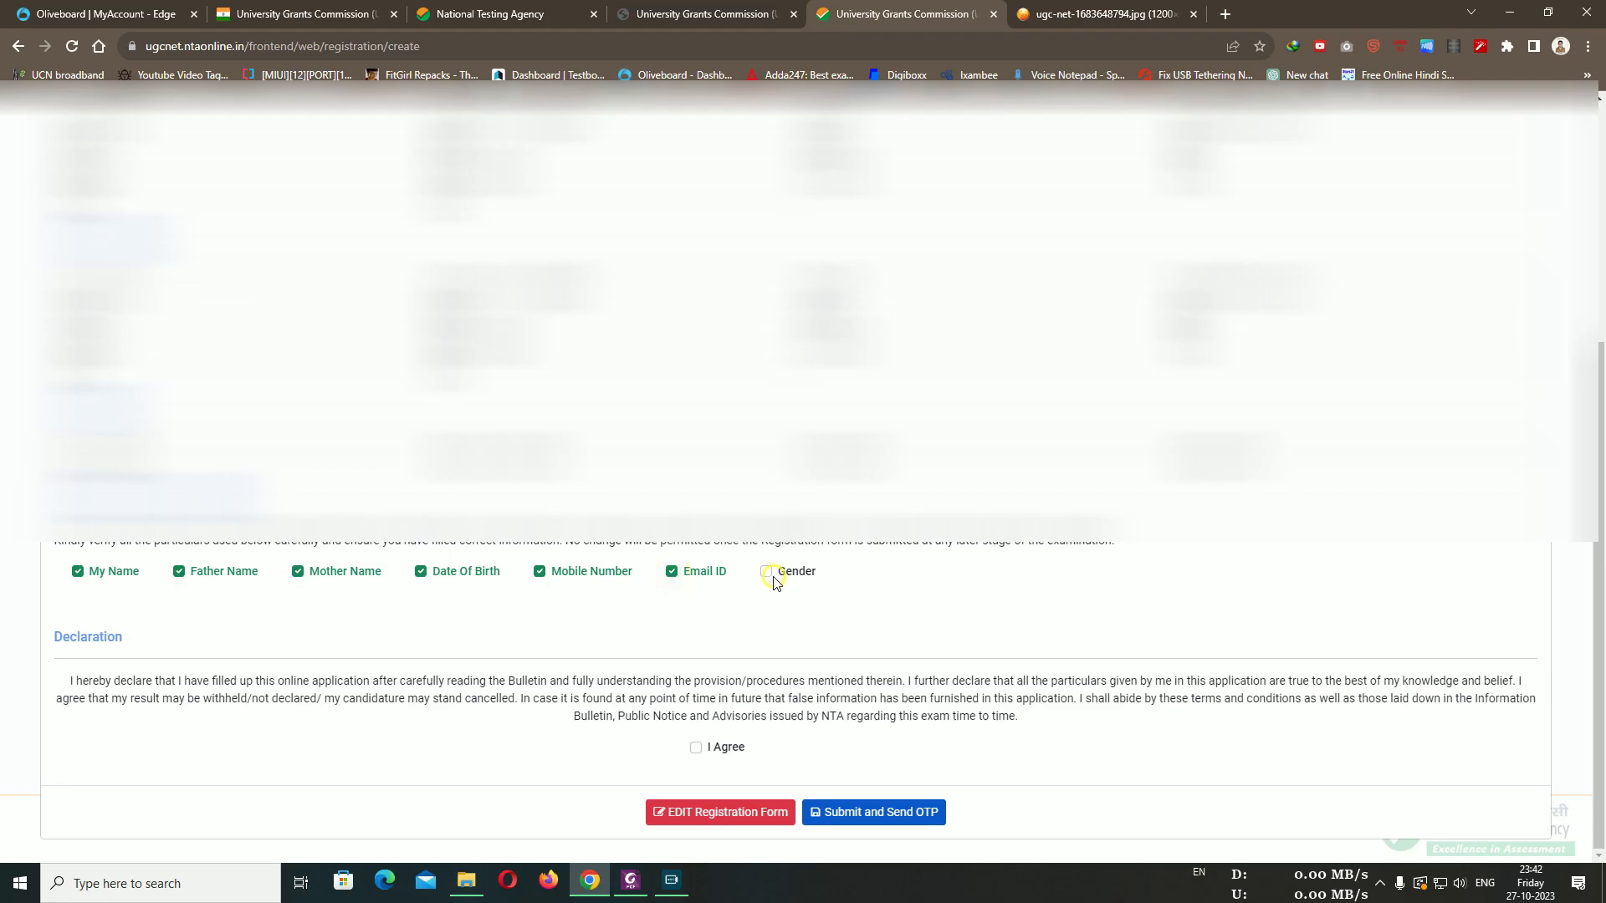
pyautogui.click(695, 746)
pyautogui.click(865, 813)
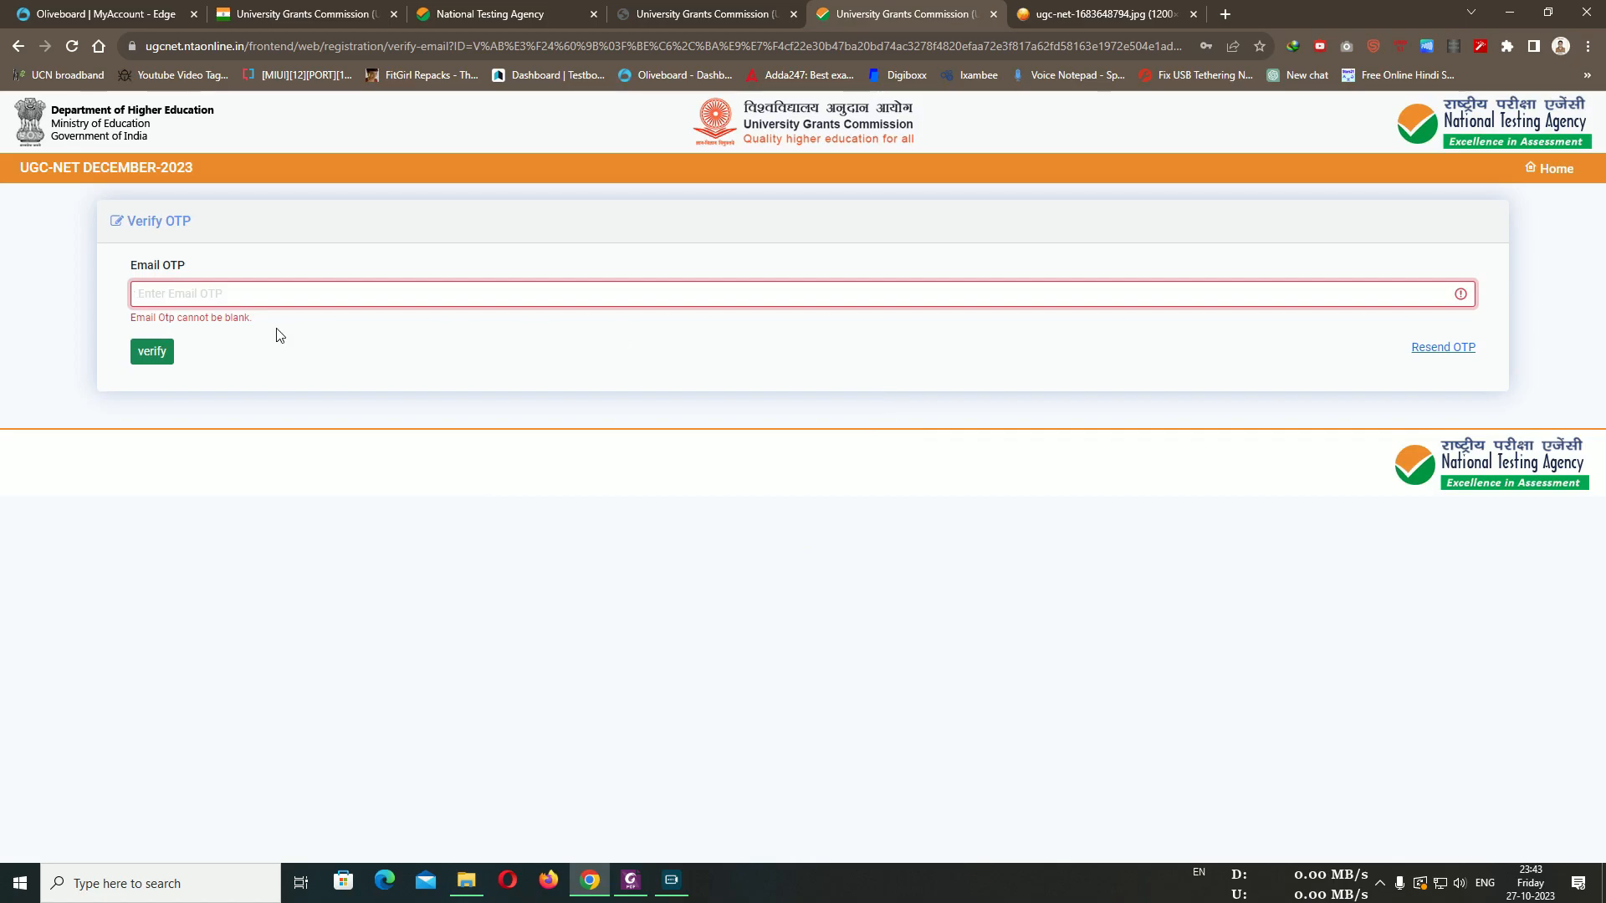
# Fill in the Email OTP field to verify the account
pyautogui.click(341, 358)
pyautogui.click(267, 299)
pyautogui.moveTo(188, 266); pyautogui.dragTo(142, 269)
pyautogui.click(514, 244)
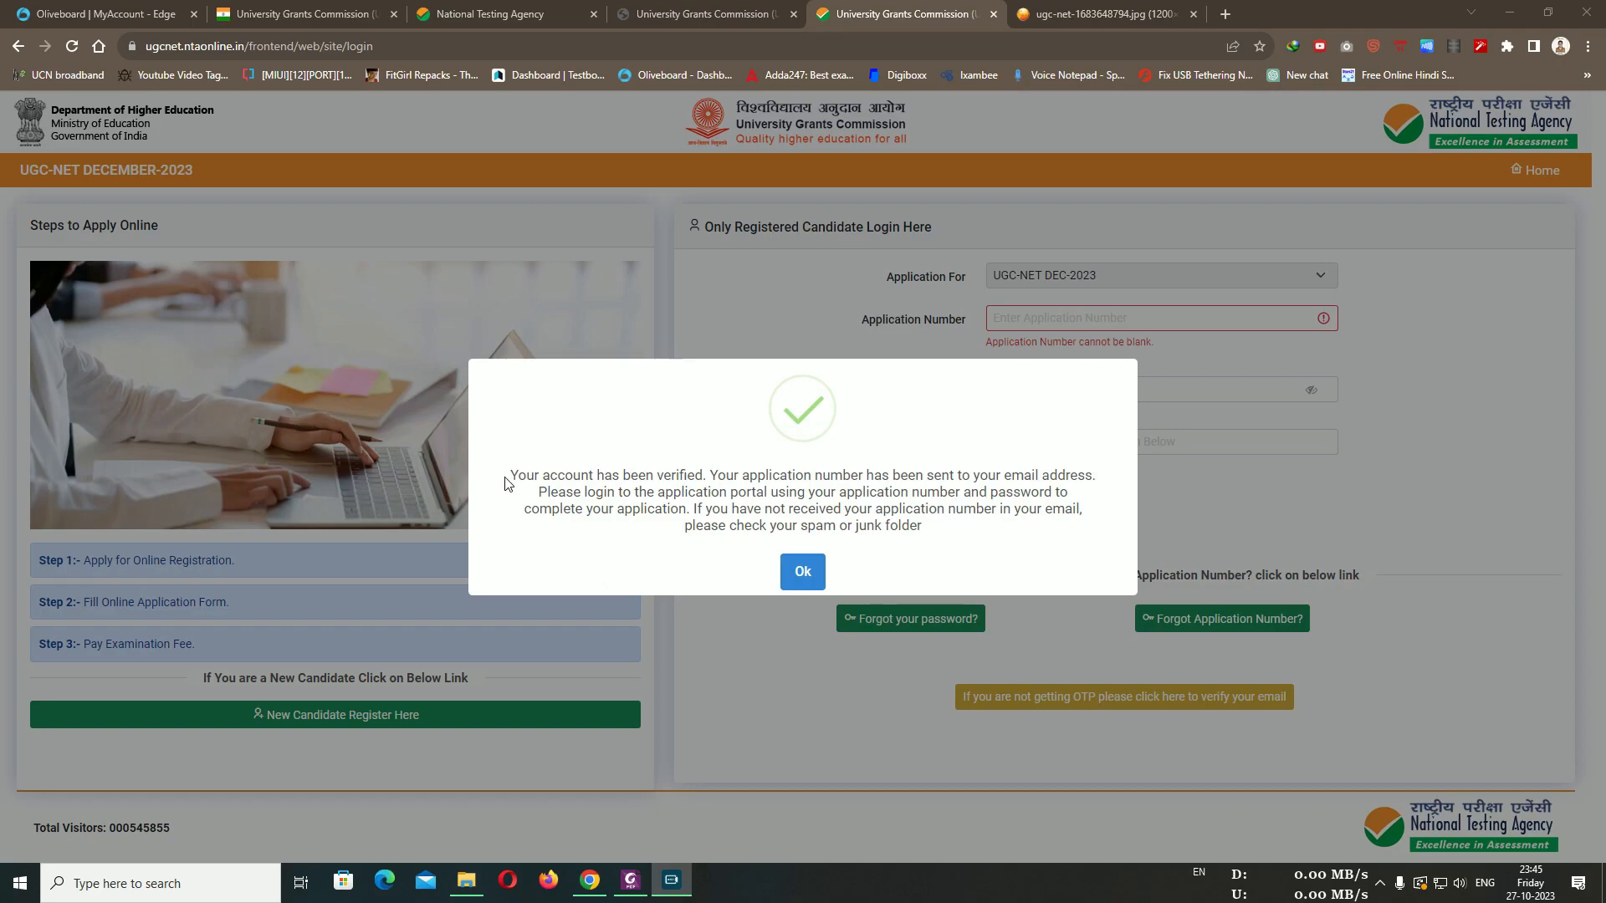
# Read the account-verified message about the emailed application number, then dismiss it for the login form
pyautogui.moveTo(755, 483); pyautogui.dragTo(1081, 476)
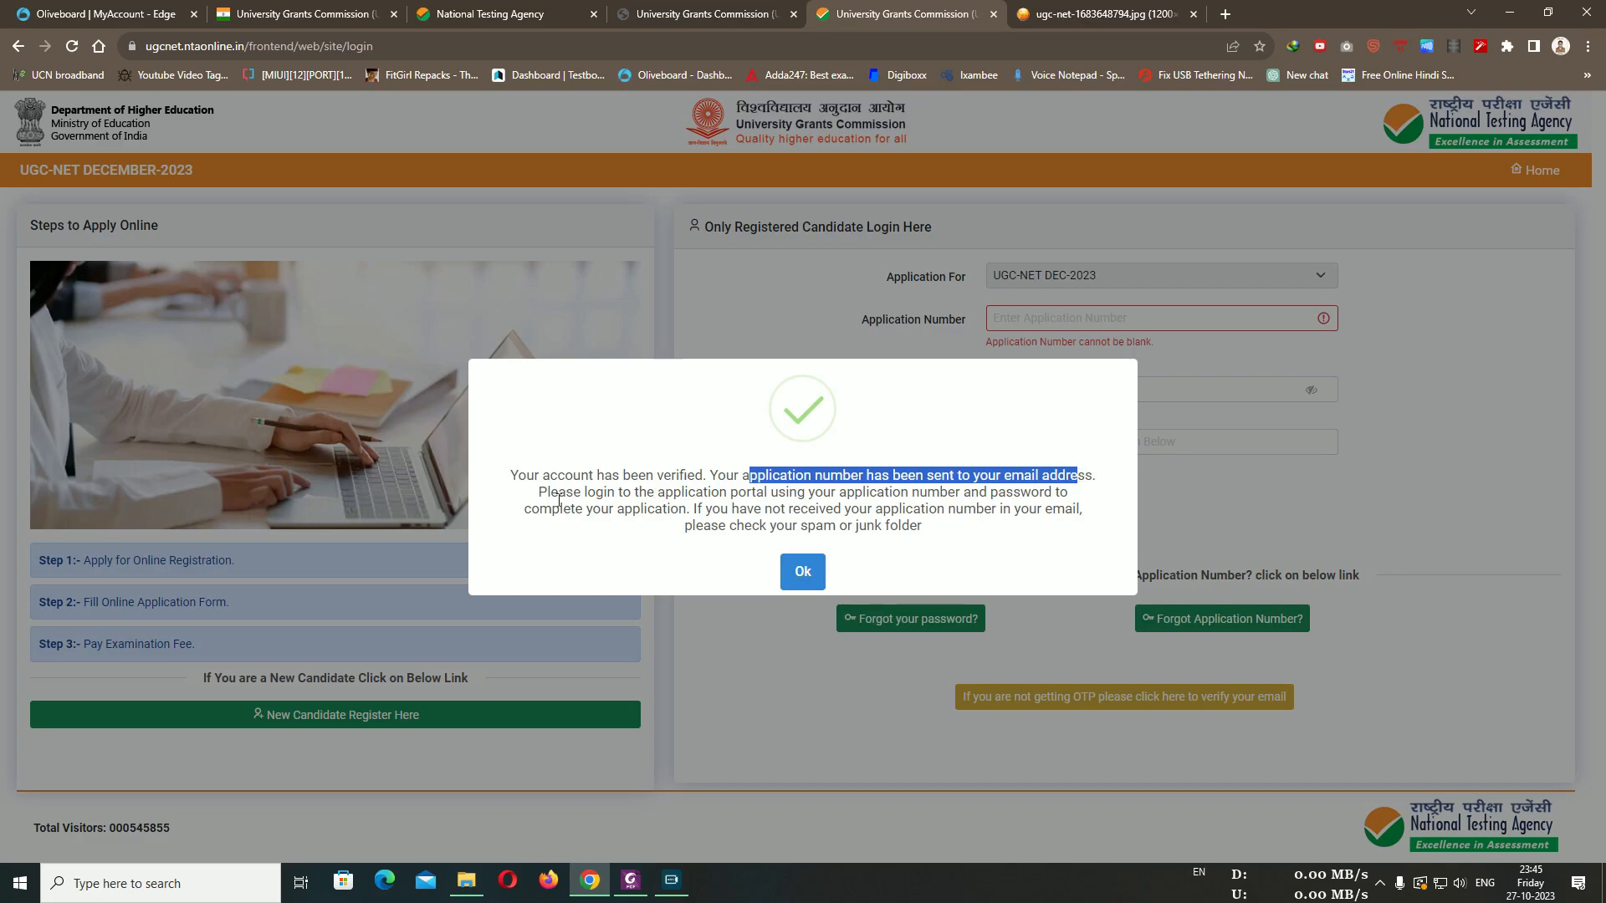
pyautogui.moveTo(540, 495); pyautogui.dragTo(1049, 497)
pyautogui.moveTo(634, 509); pyautogui.dragTo(695, 509)
pyautogui.click(757, 488)
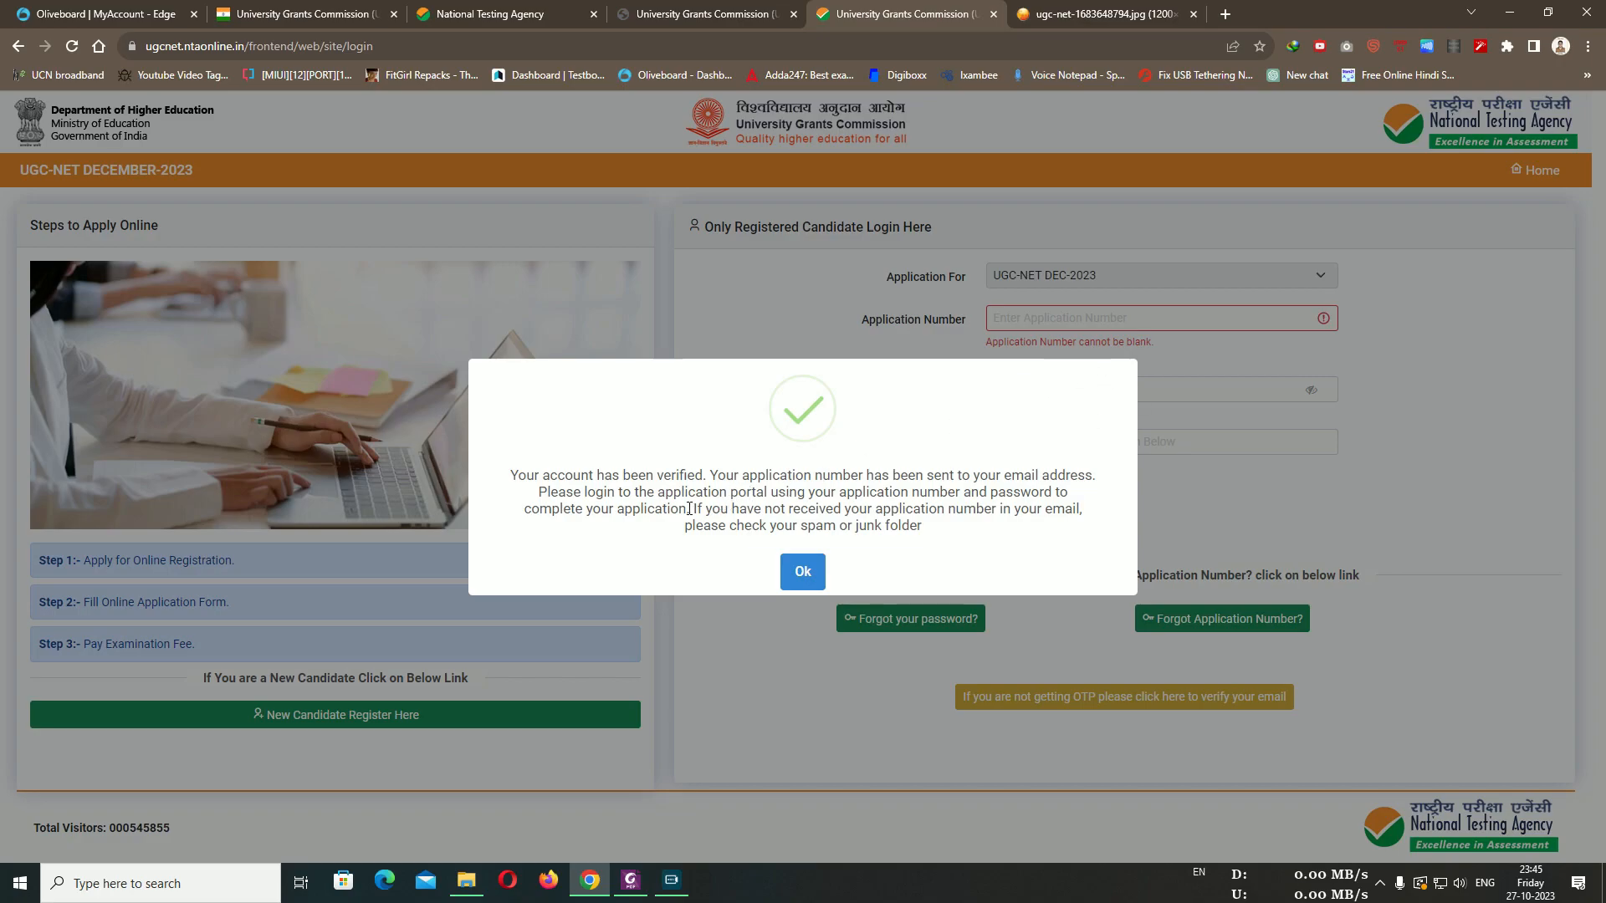
pyautogui.moveTo(687, 509); pyautogui.dragTo(839, 525)
pyautogui.click(909, 521)
pyautogui.click(855, 500)
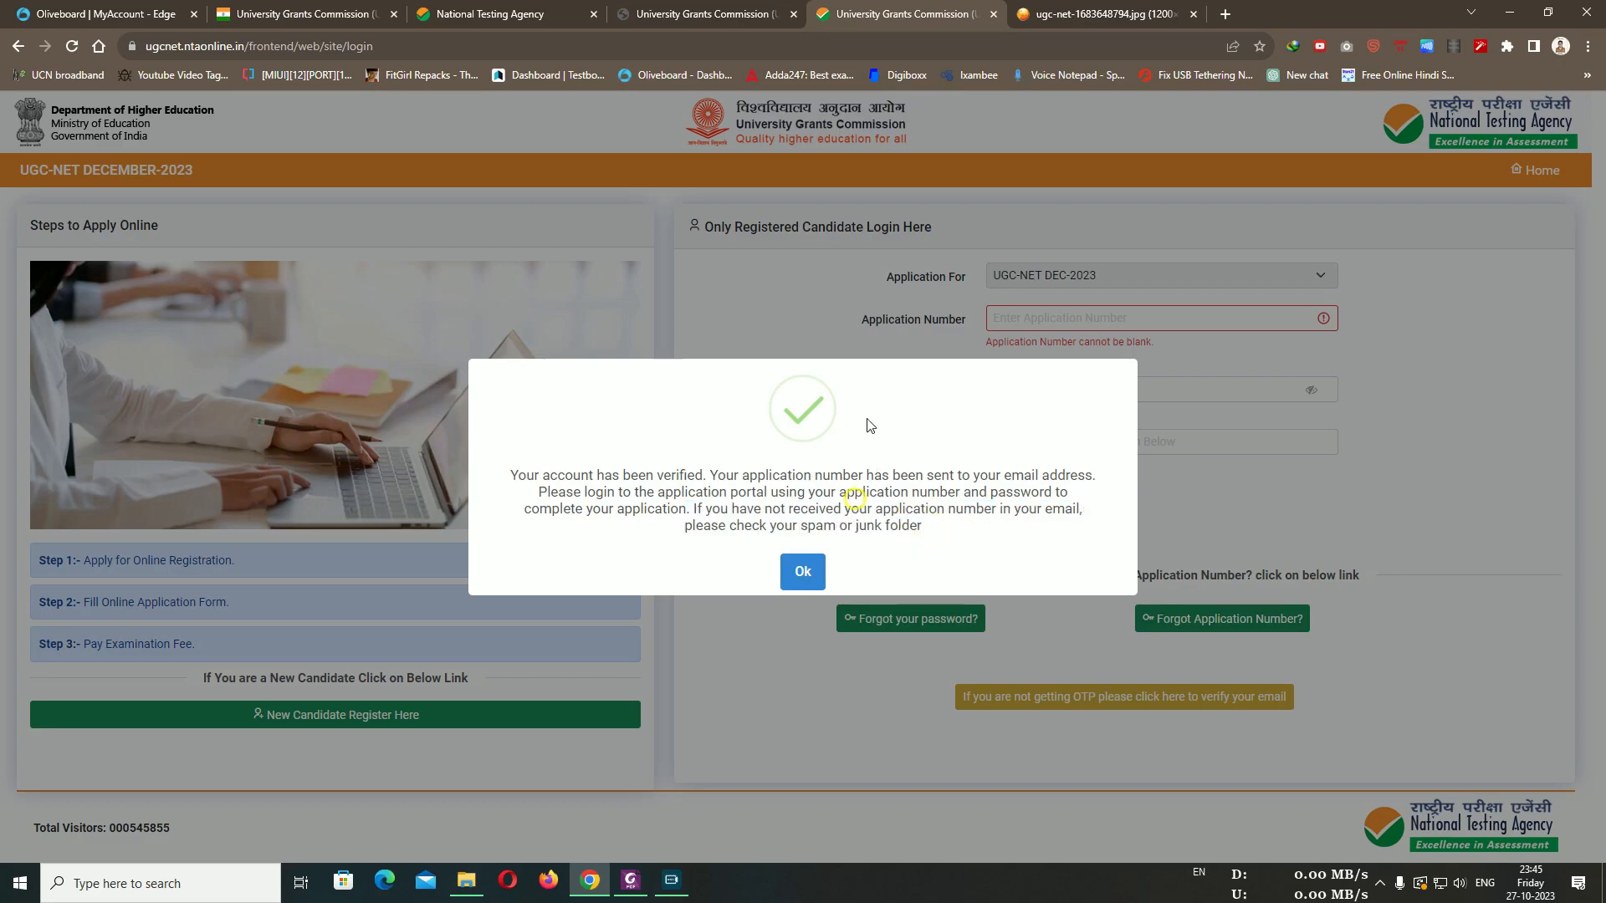
pyautogui.click(802, 574)
pyautogui.click(1236, 321)
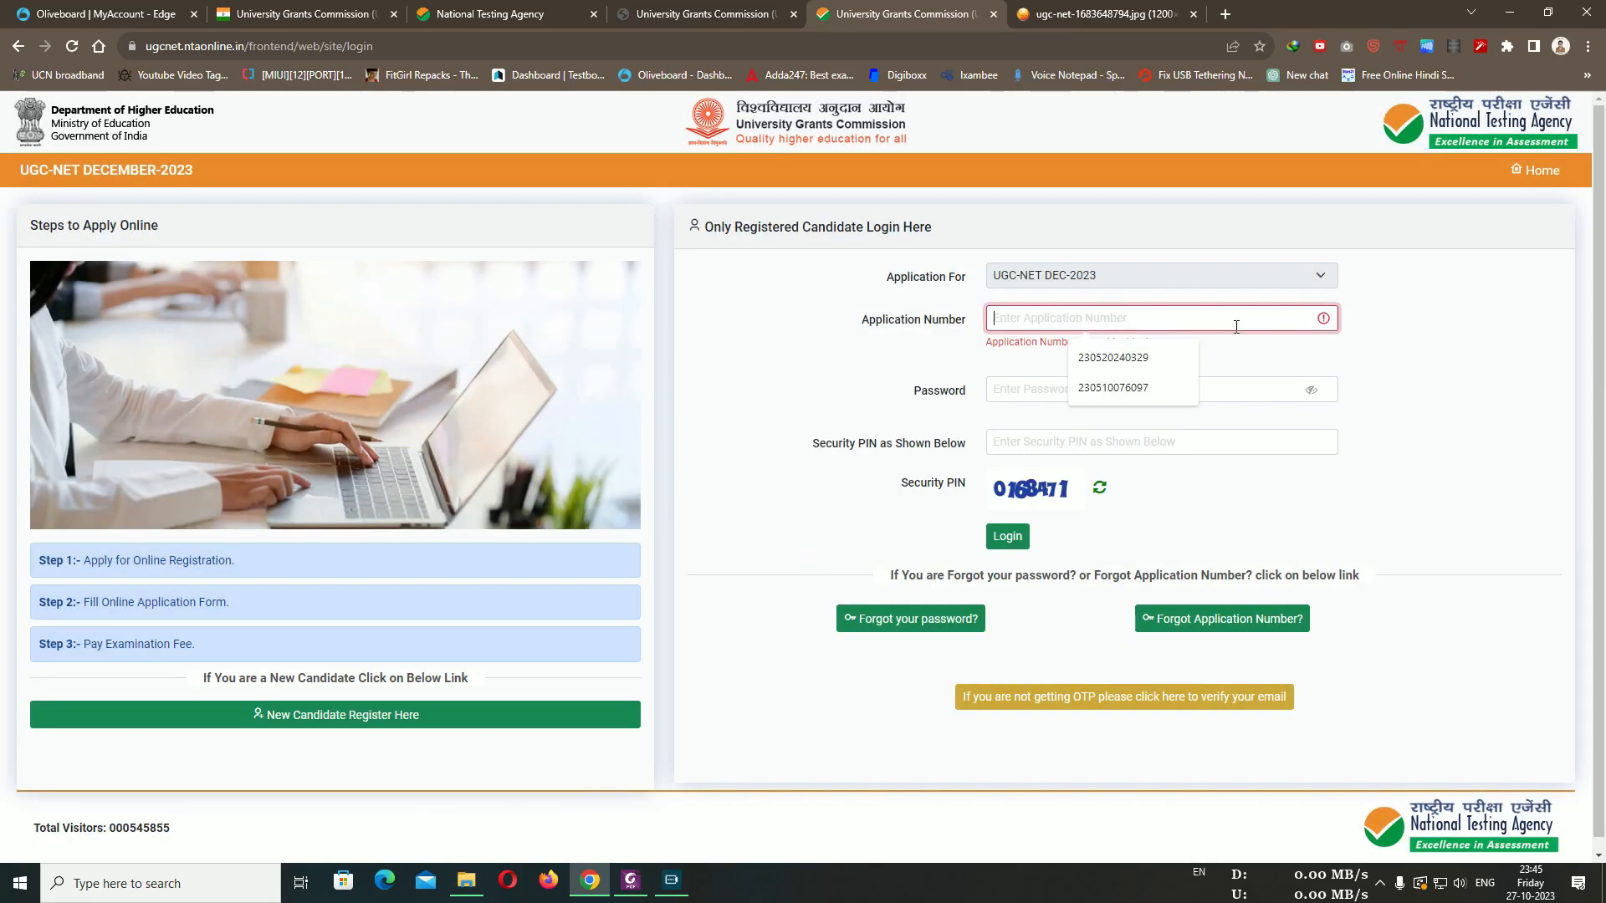
pyautogui.click(1566, 512)
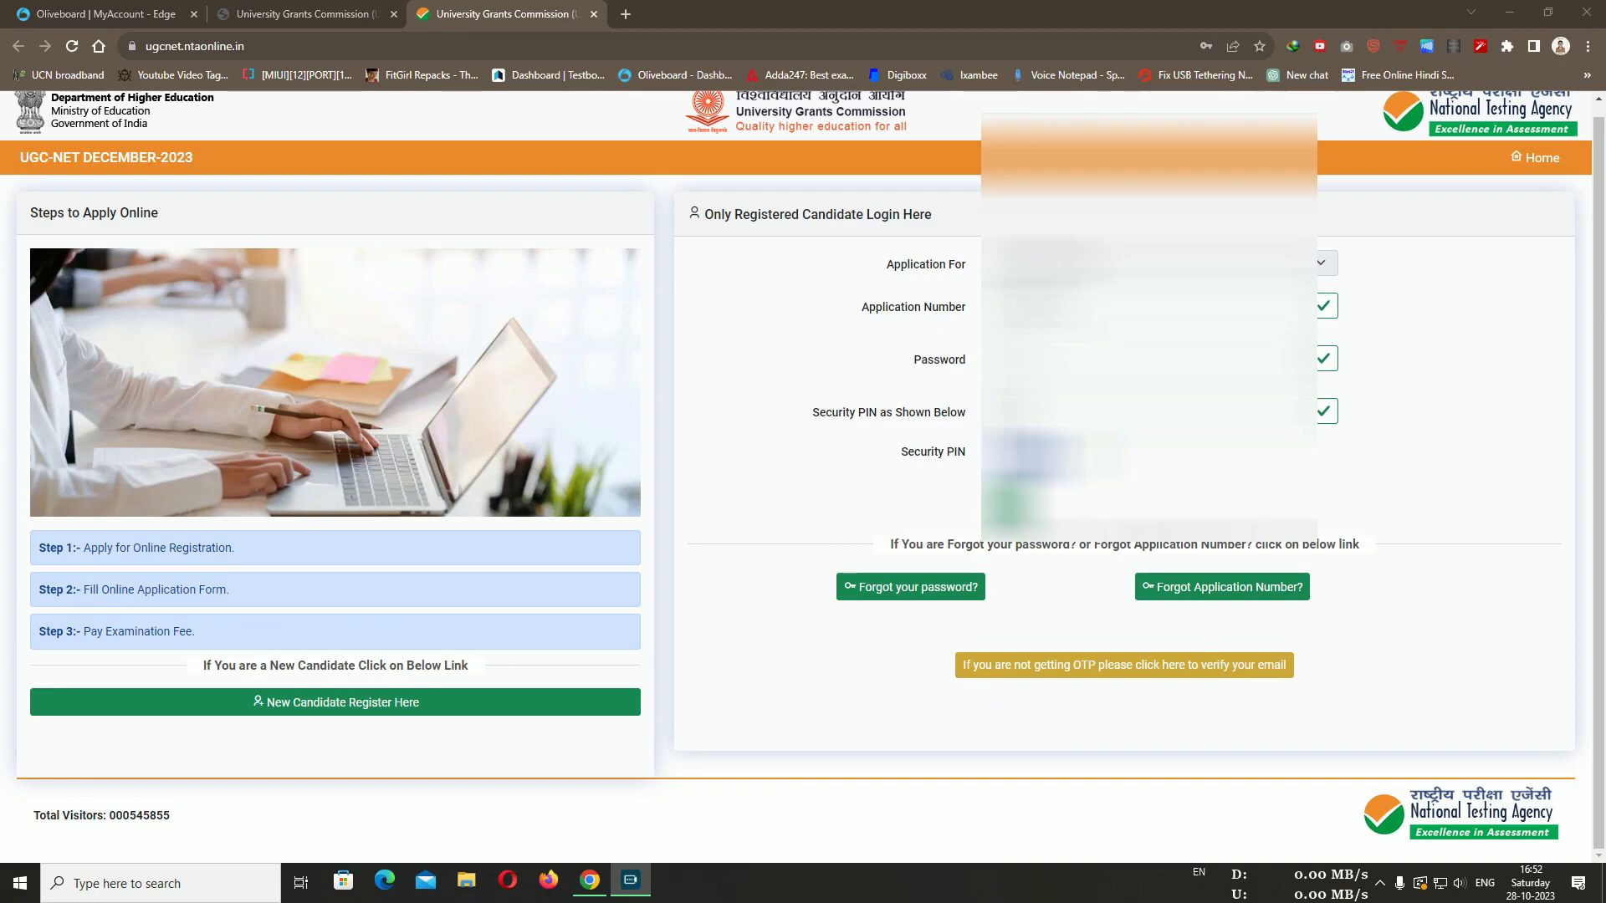
# Log in and check the dashboard: Registration Complete, Application Form and Fee Payment Incomplete
pyautogui.click(1012, 507)
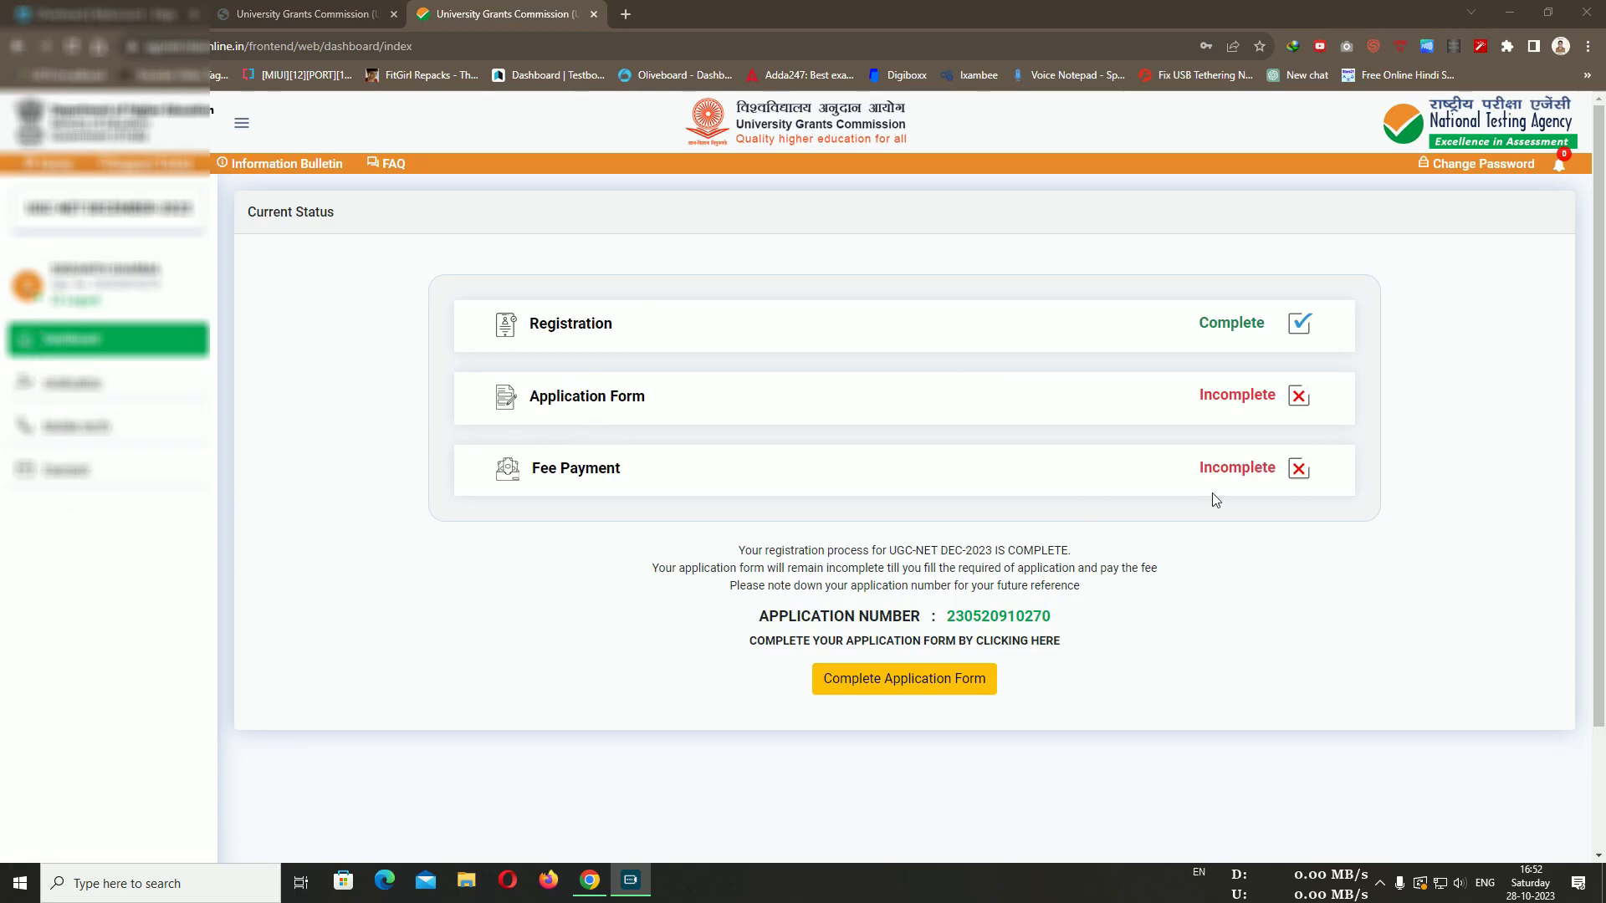
pyautogui.scroll(-1, 1198, 531)
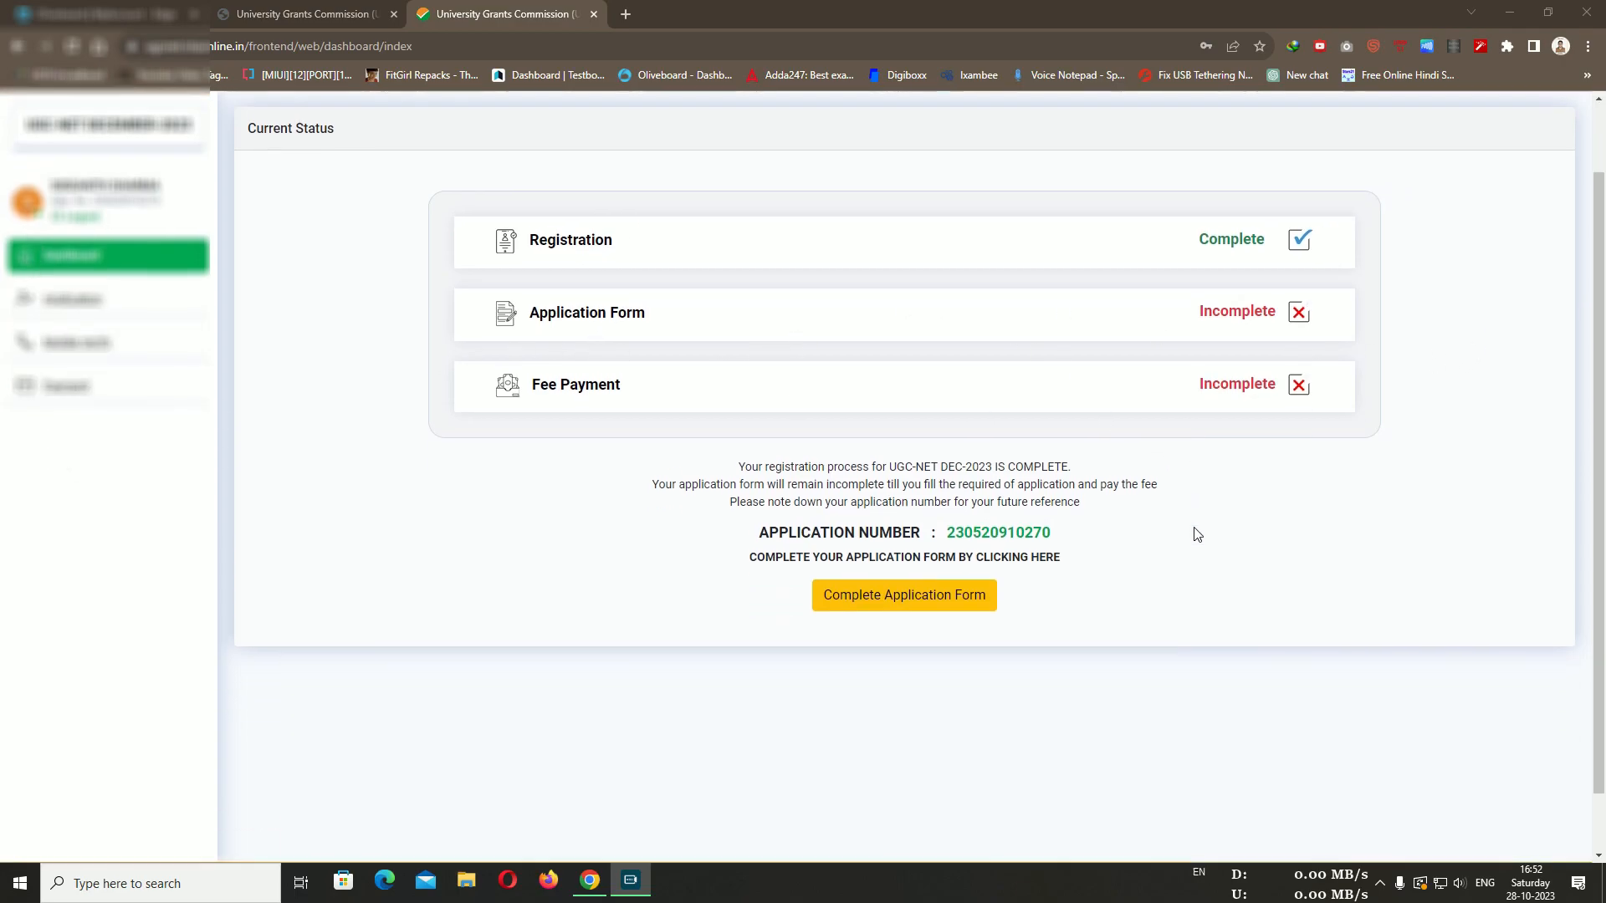
# Open the Personal Details application form and pick a value in a right-column dropdown
pyautogui.click(893, 600)
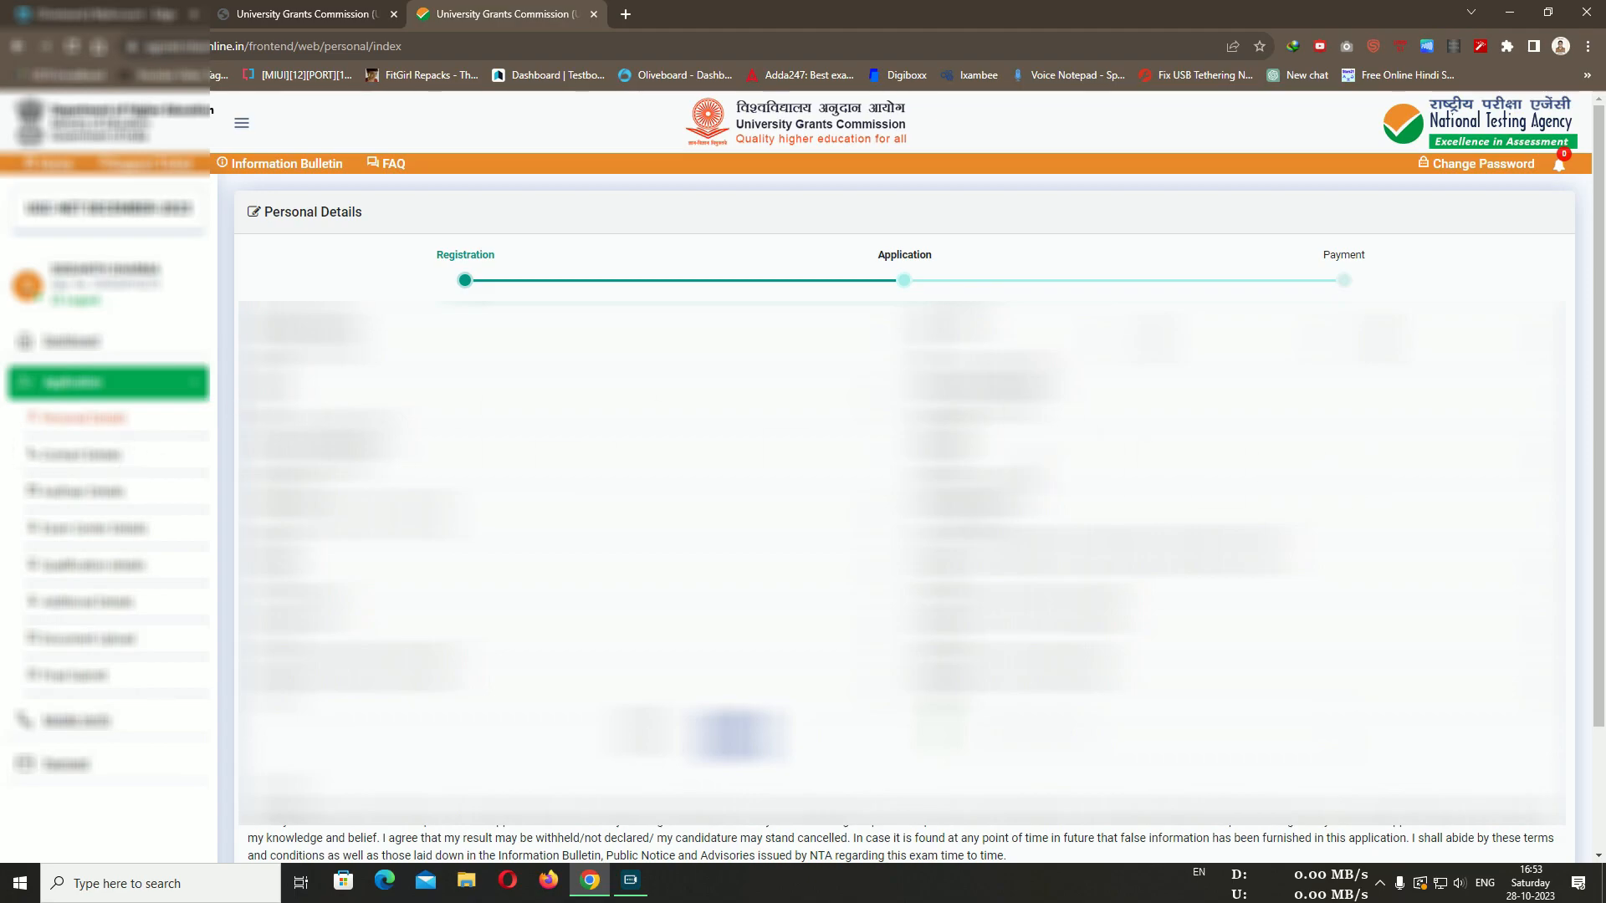
pyautogui.click(1026, 452)
pyautogui.click(993, 499)
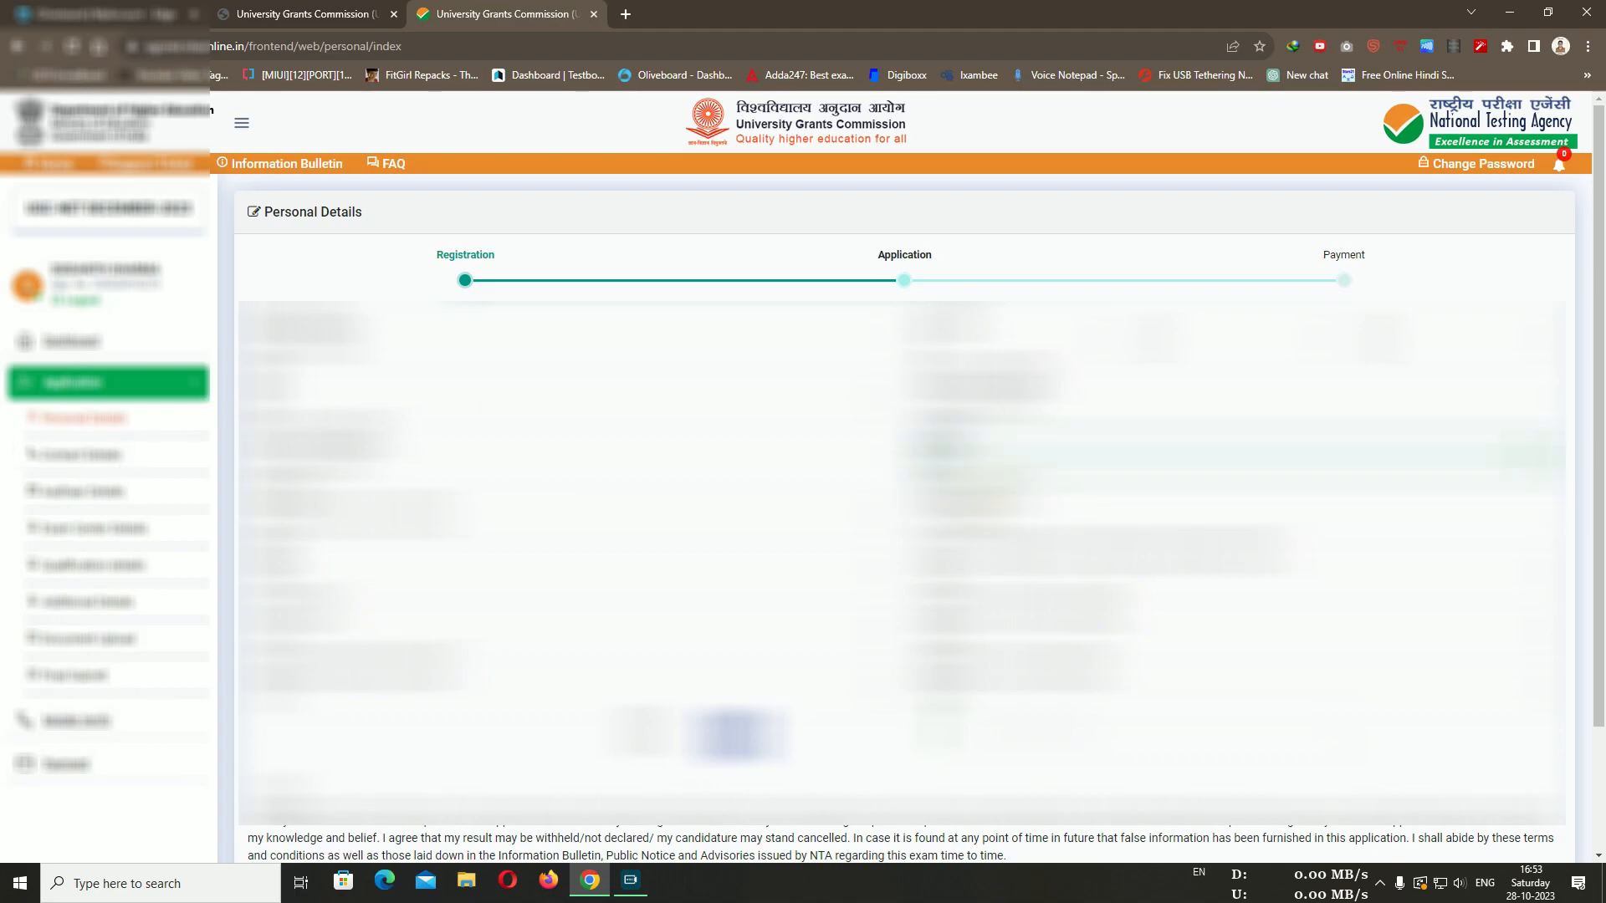
pyautogui.click(477, 514)
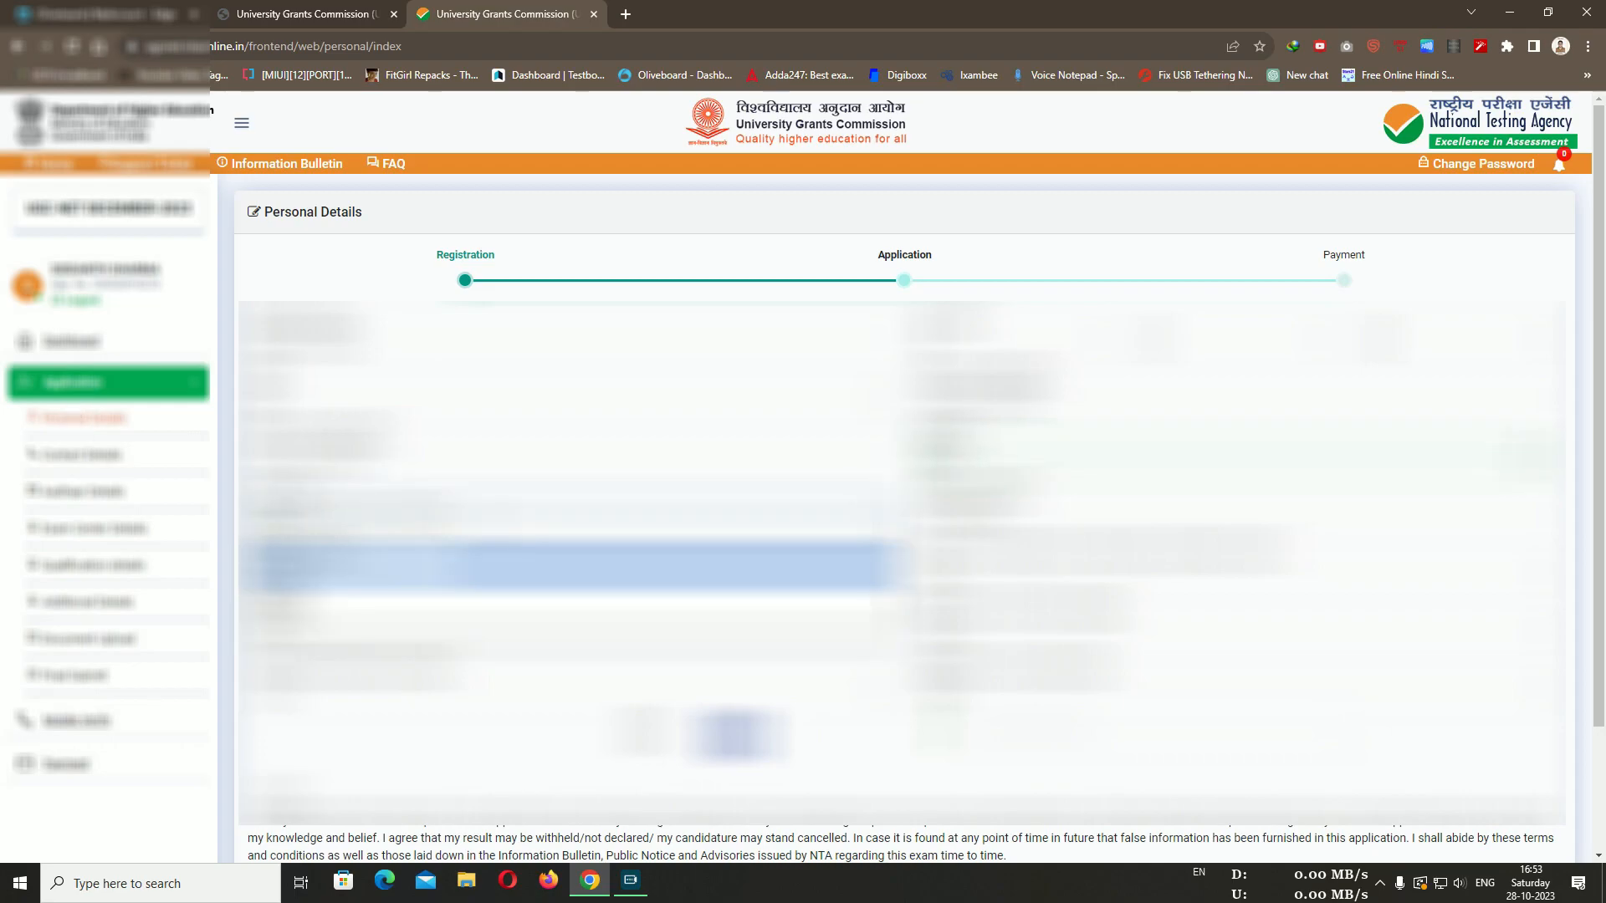
pyautogui.click(492, 519)
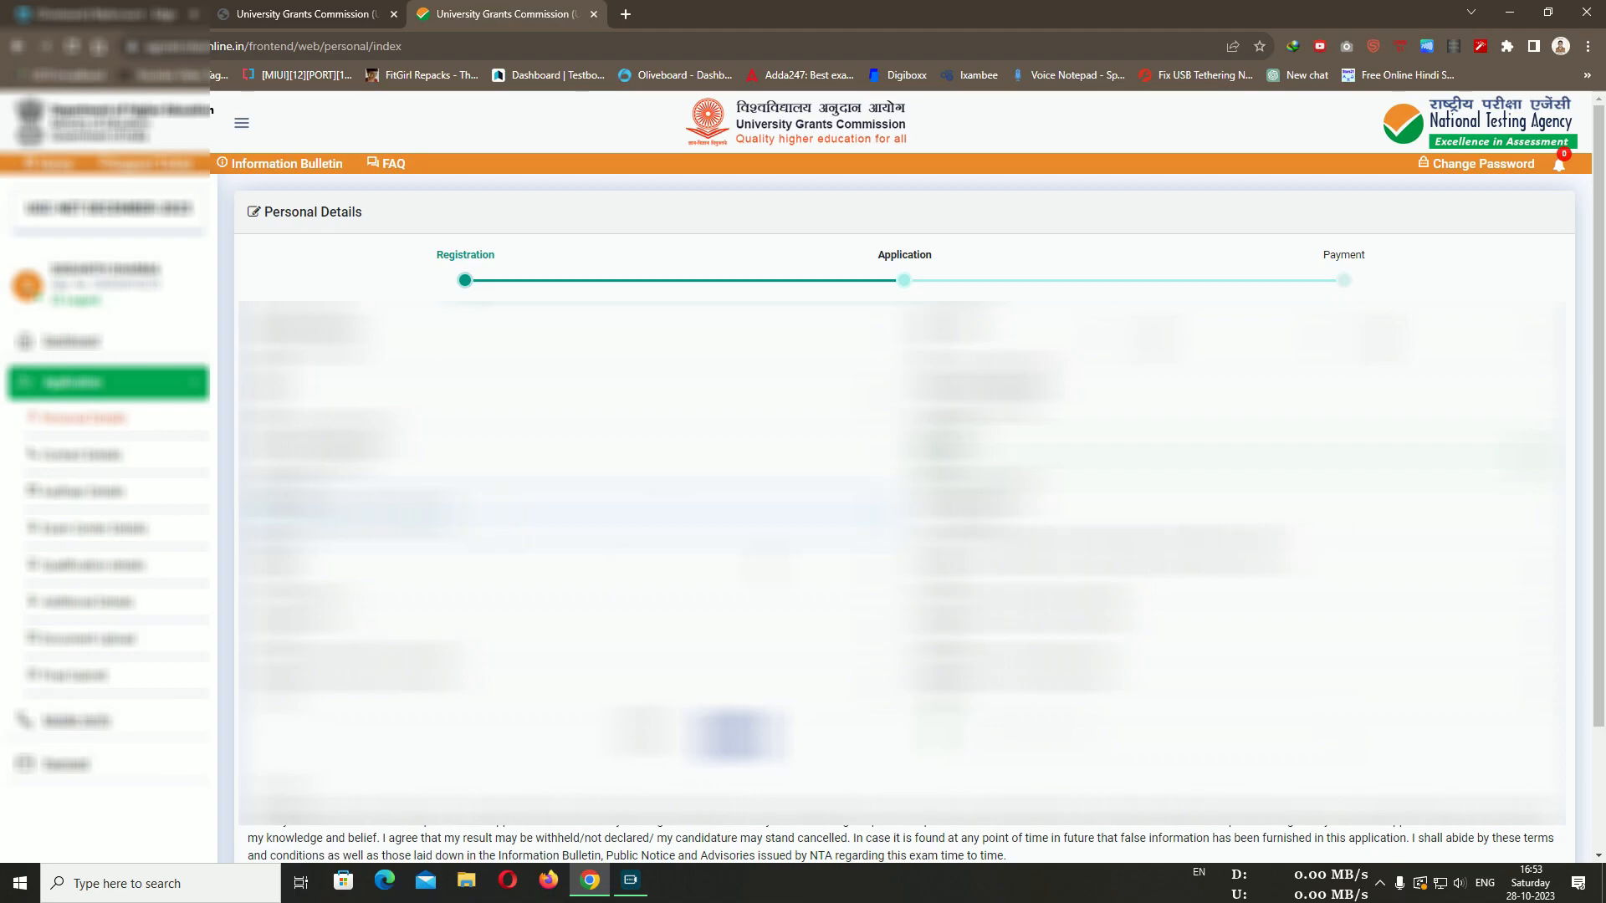
# Choose values for three more Personal Details dropdowns
pyautogui.click(446, 570)
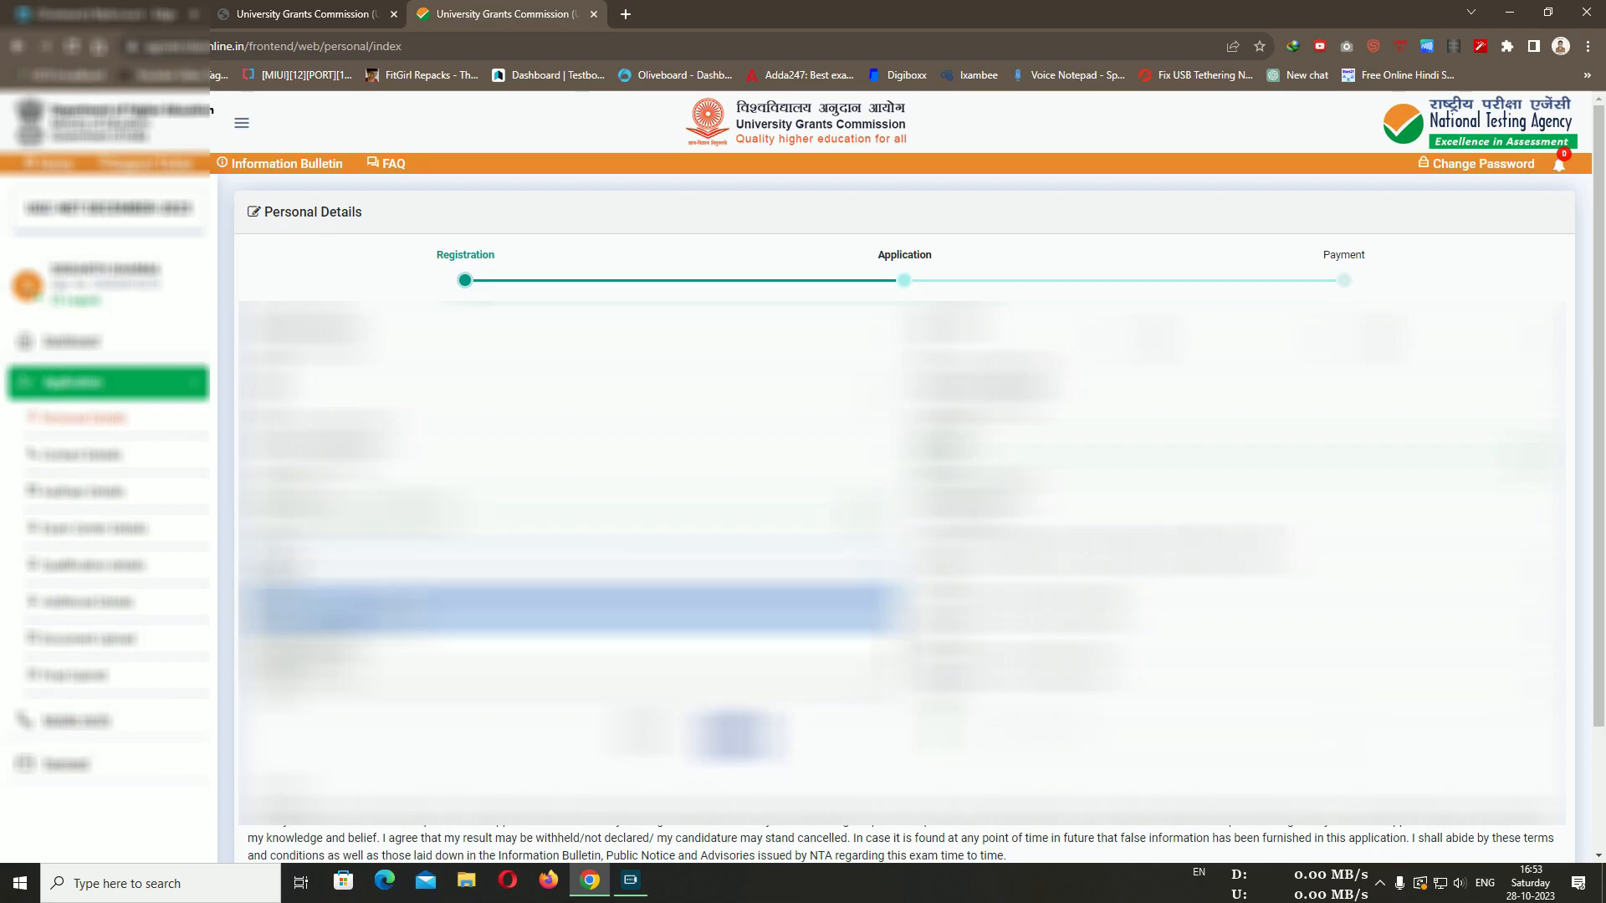
pyautogui.click(438, 610)
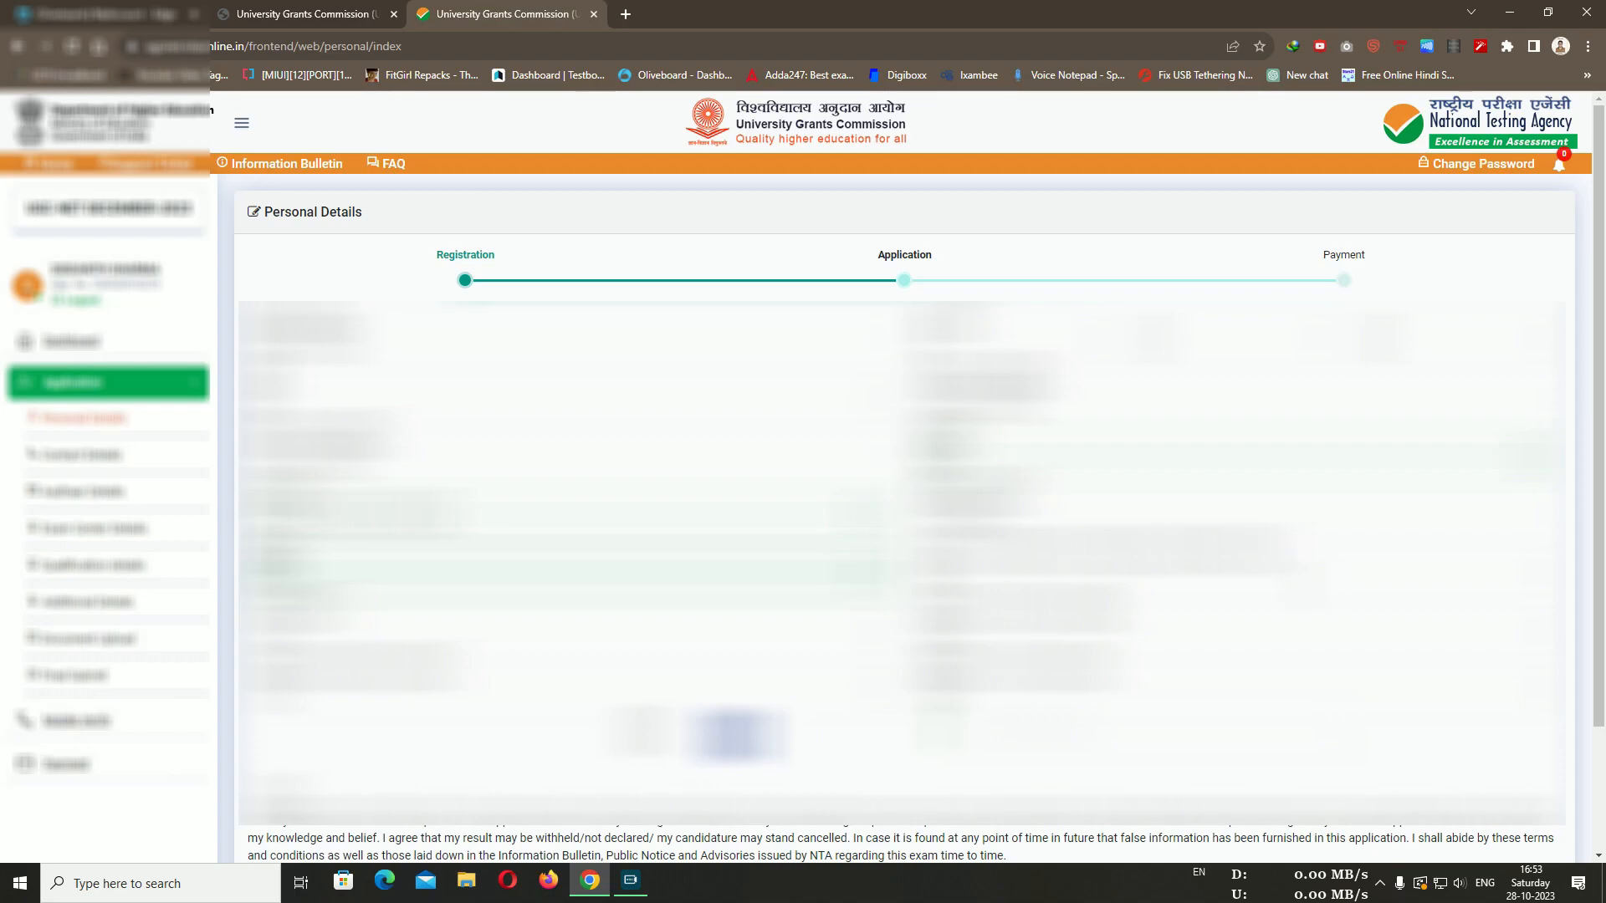
pyautogui.click(1294, 576)
pyautogui.click(1184, 627)
pyautogui.click(592, 617)
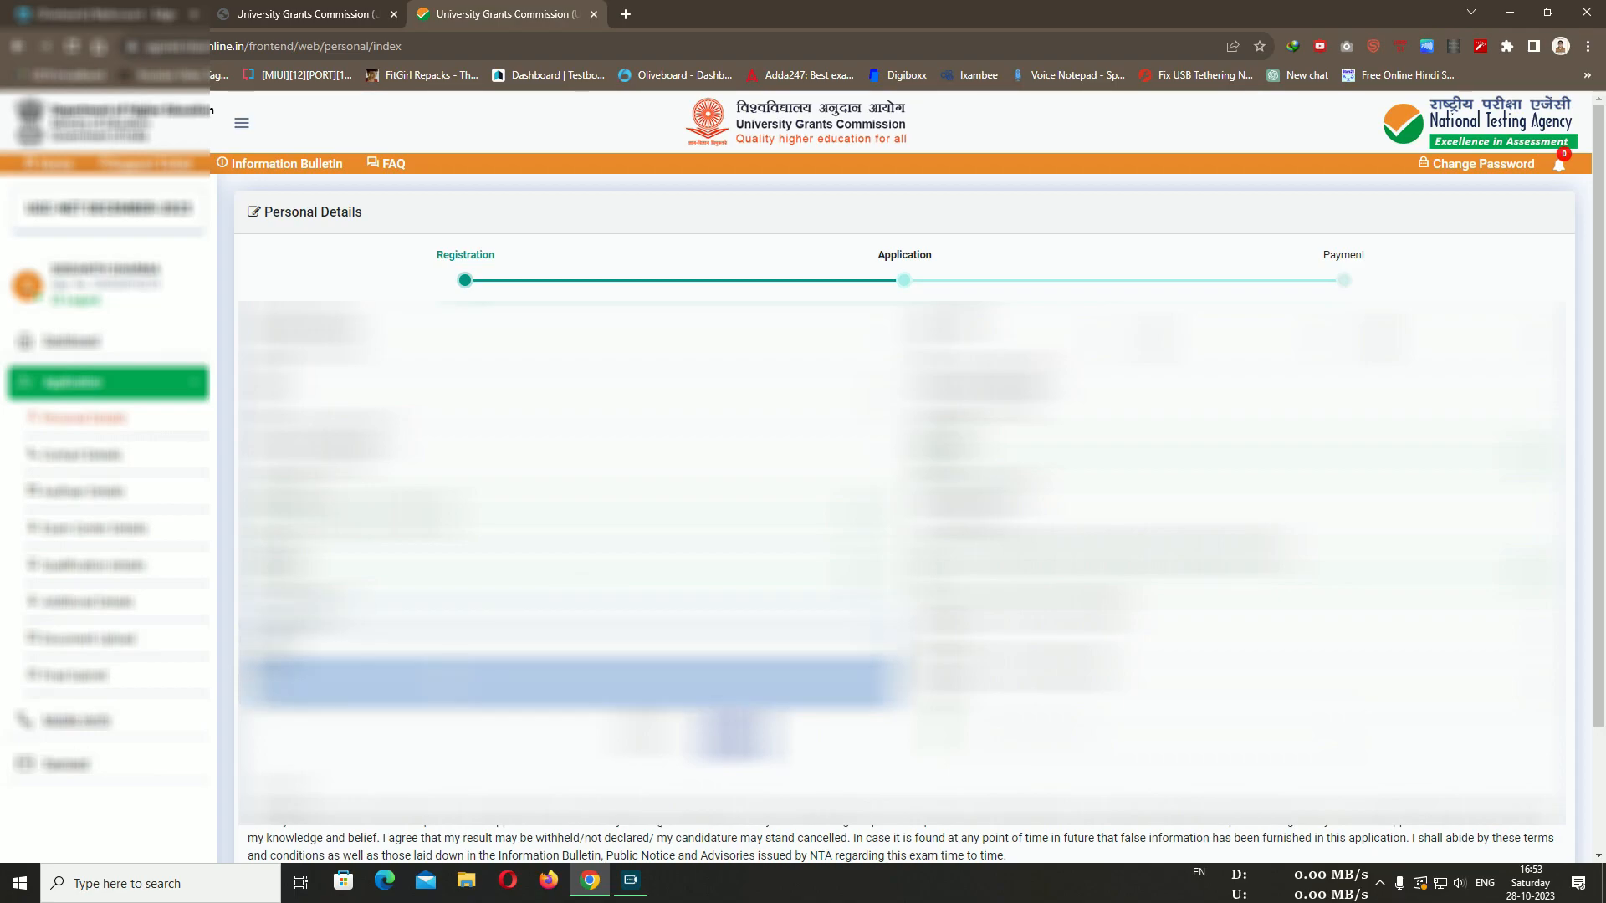
pyautogui.click(585, 681)
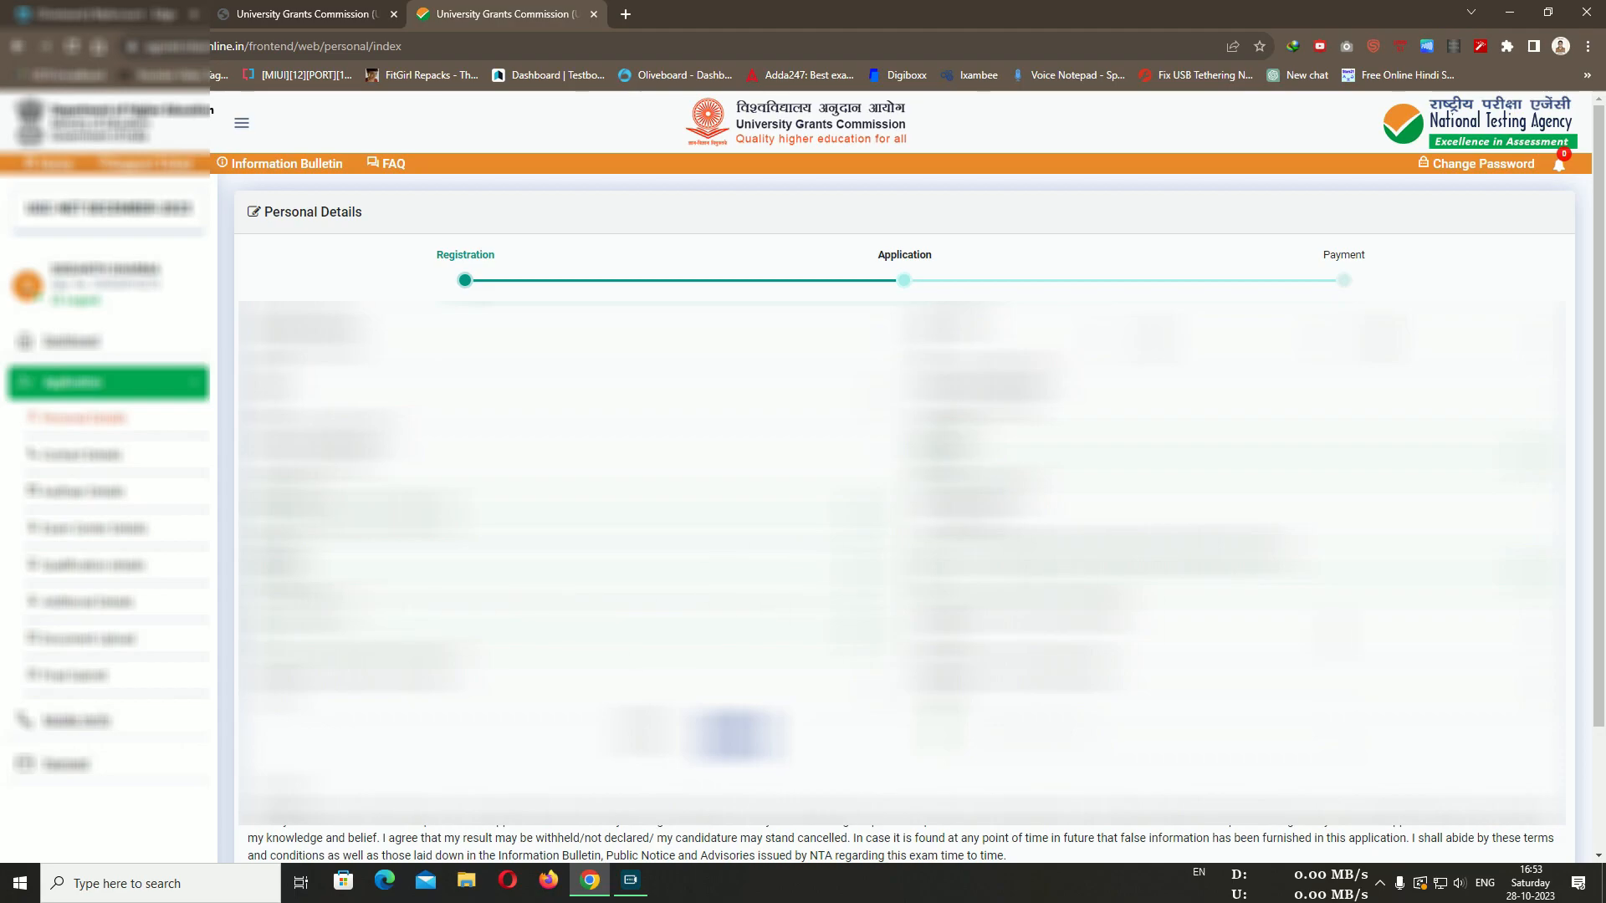
# Set Minority Community to No, leaving the parents' annual income unchanged
pyautogui.scroll(-1, 1171, 586)
pyautogui.click(1105, 547)
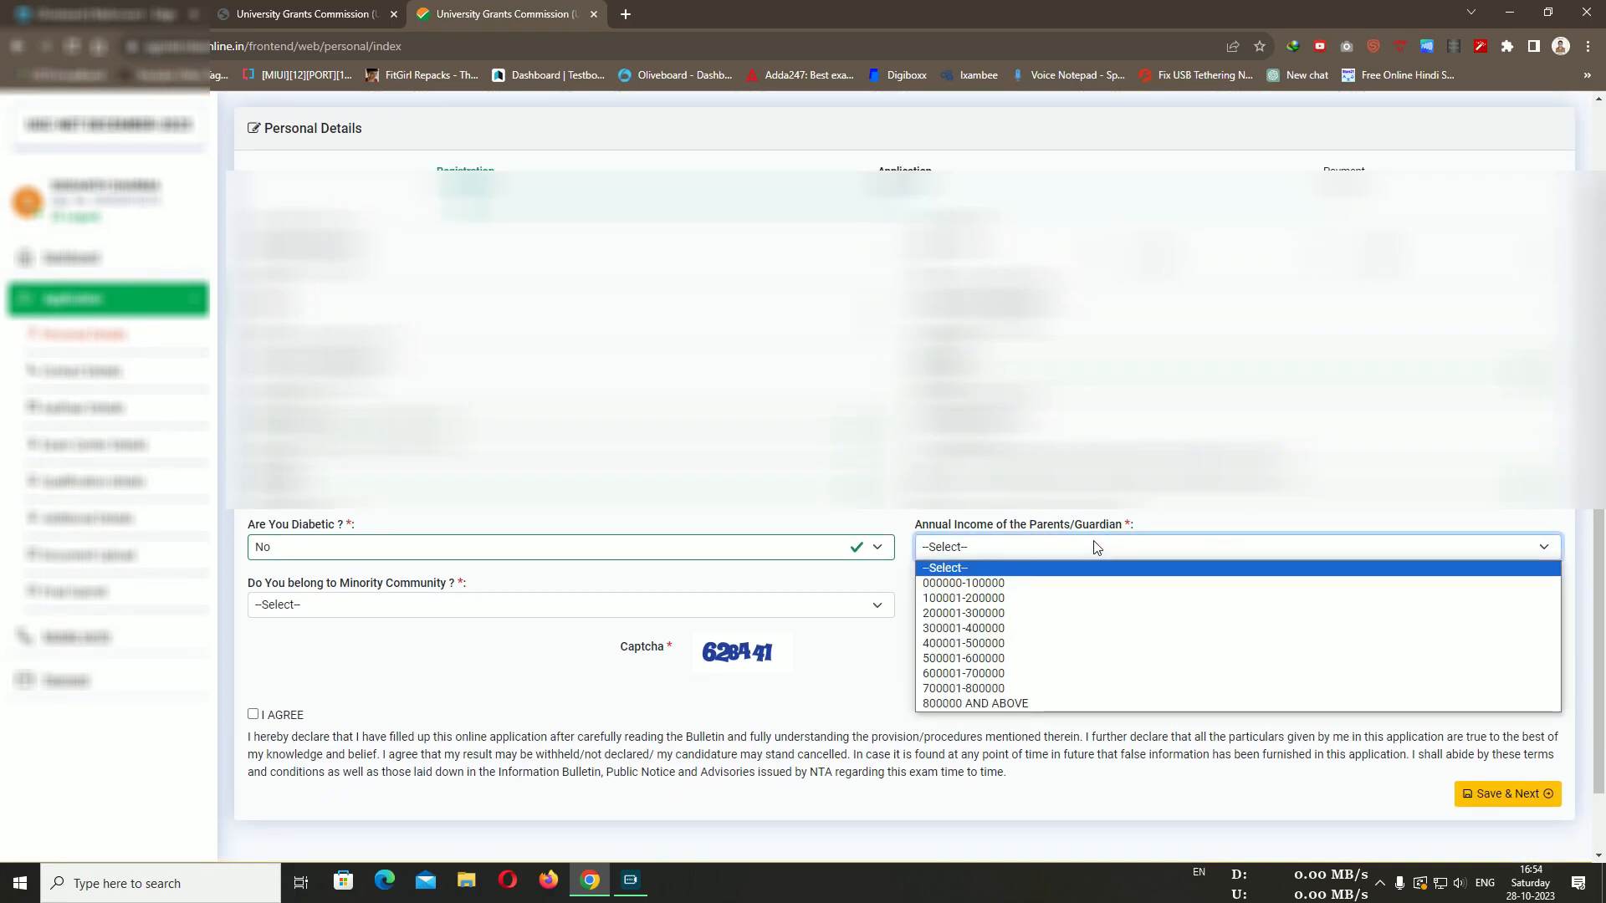
pyautogui.click(1095, 547)
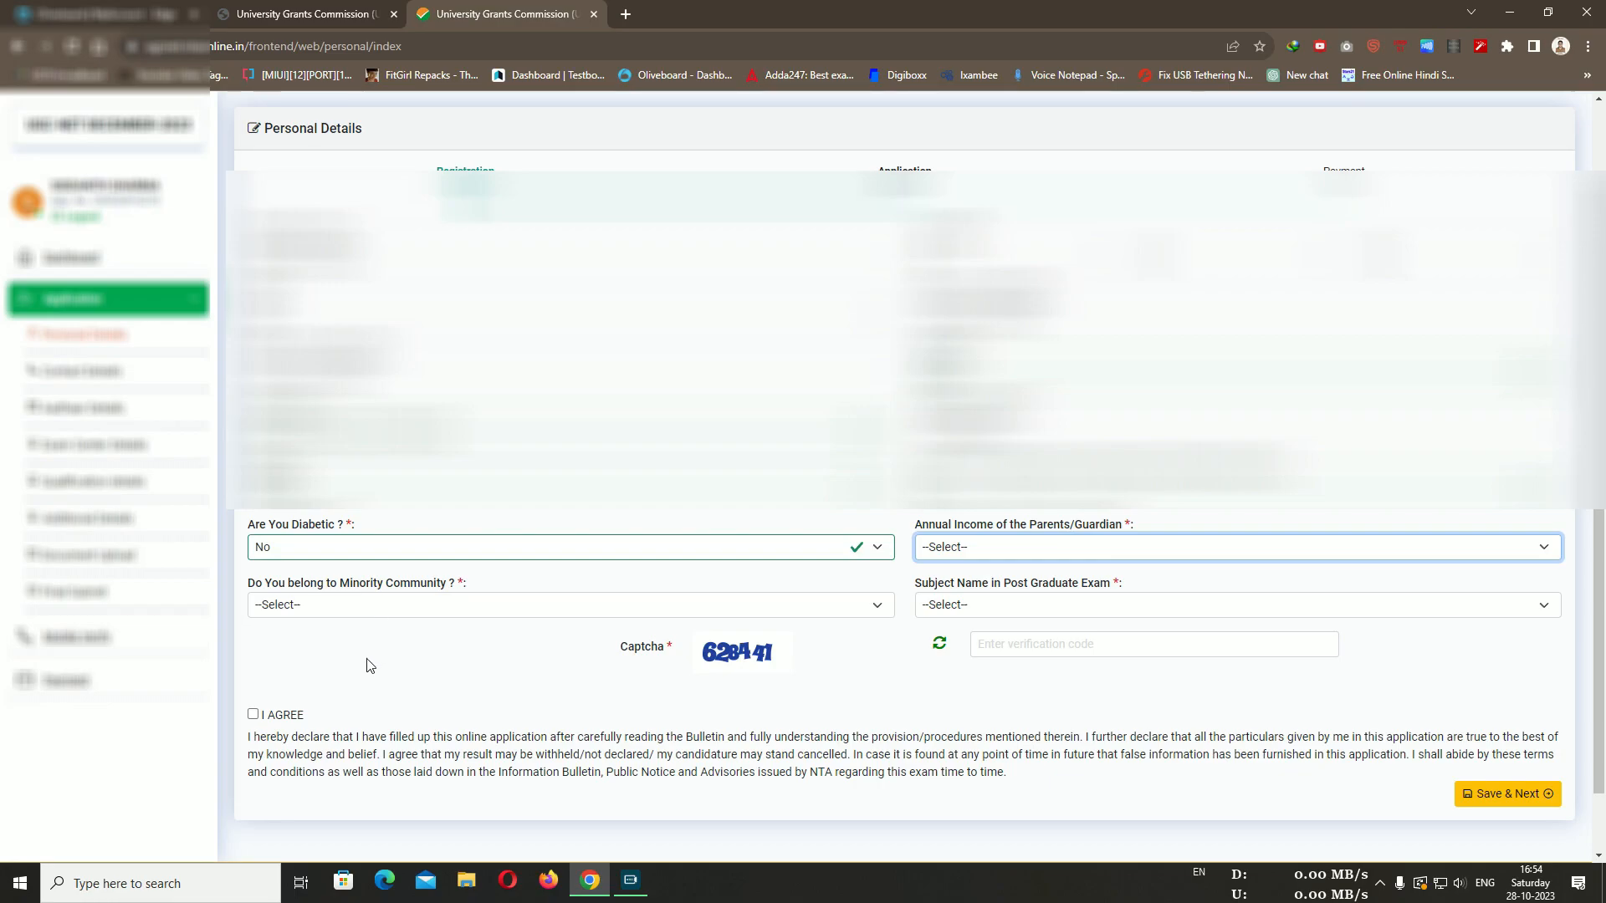
pyautogui.click(362, 605)
pyautogui.click(315, 676)
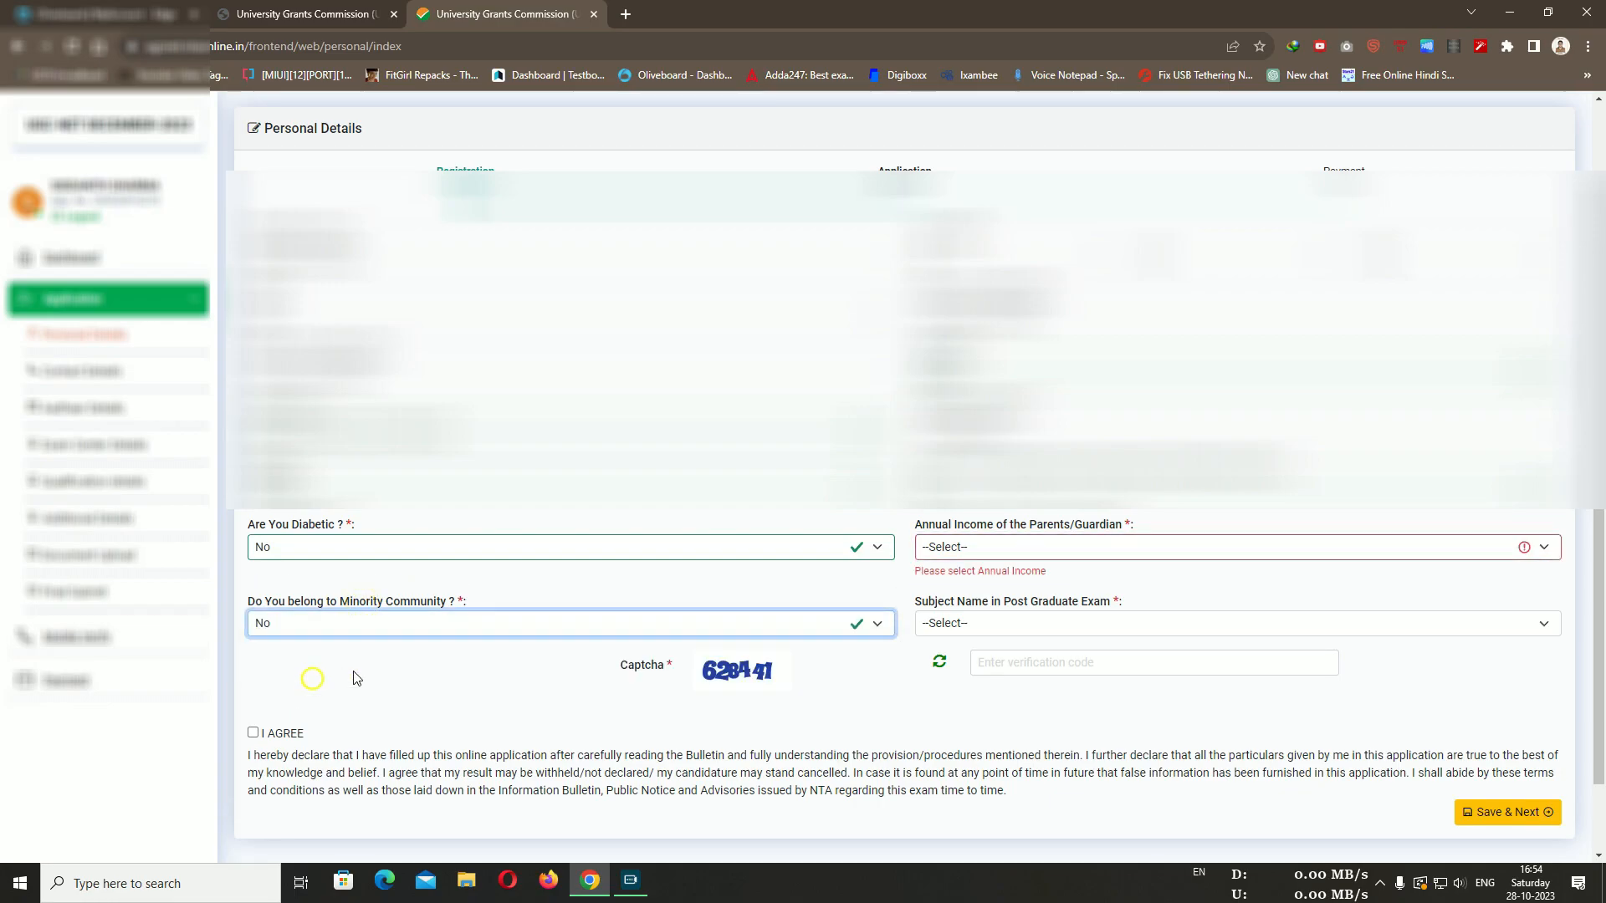
# Choose HISTORY as the Post Graduate Exam subject
pyautogui.click(1010, 624)
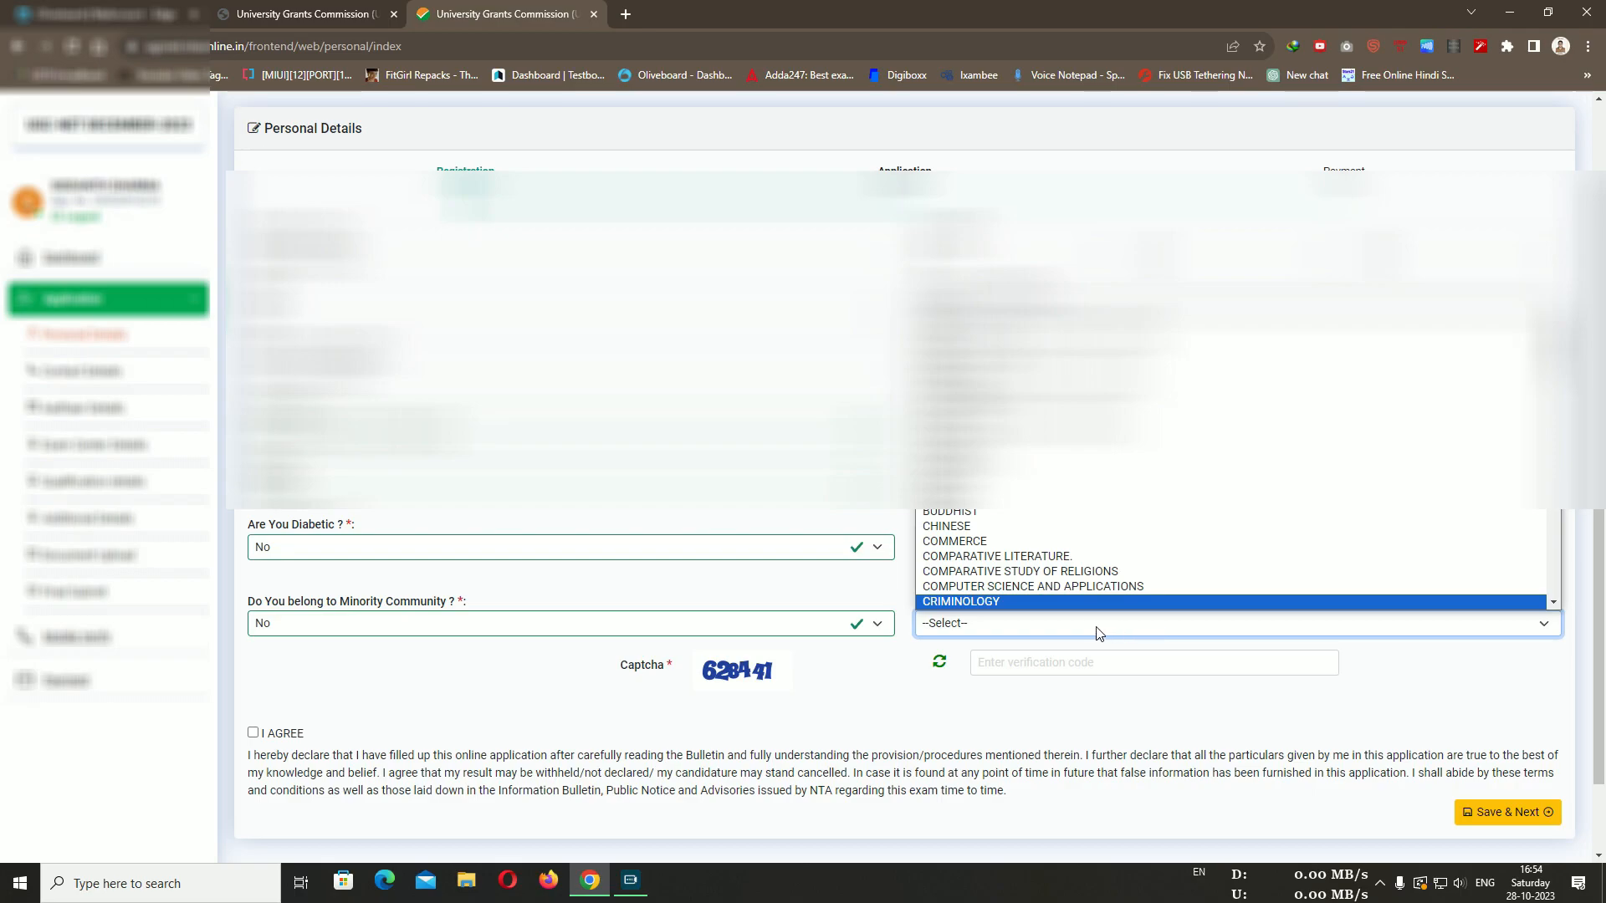
pyautogui.scroll(-2, 1035, 423)
pyautogui.scroll(2, 1034, 423)
pyautogui.scroll(-2, 1034, 452)
pyautogui.scroll(-12, 1046, 529)
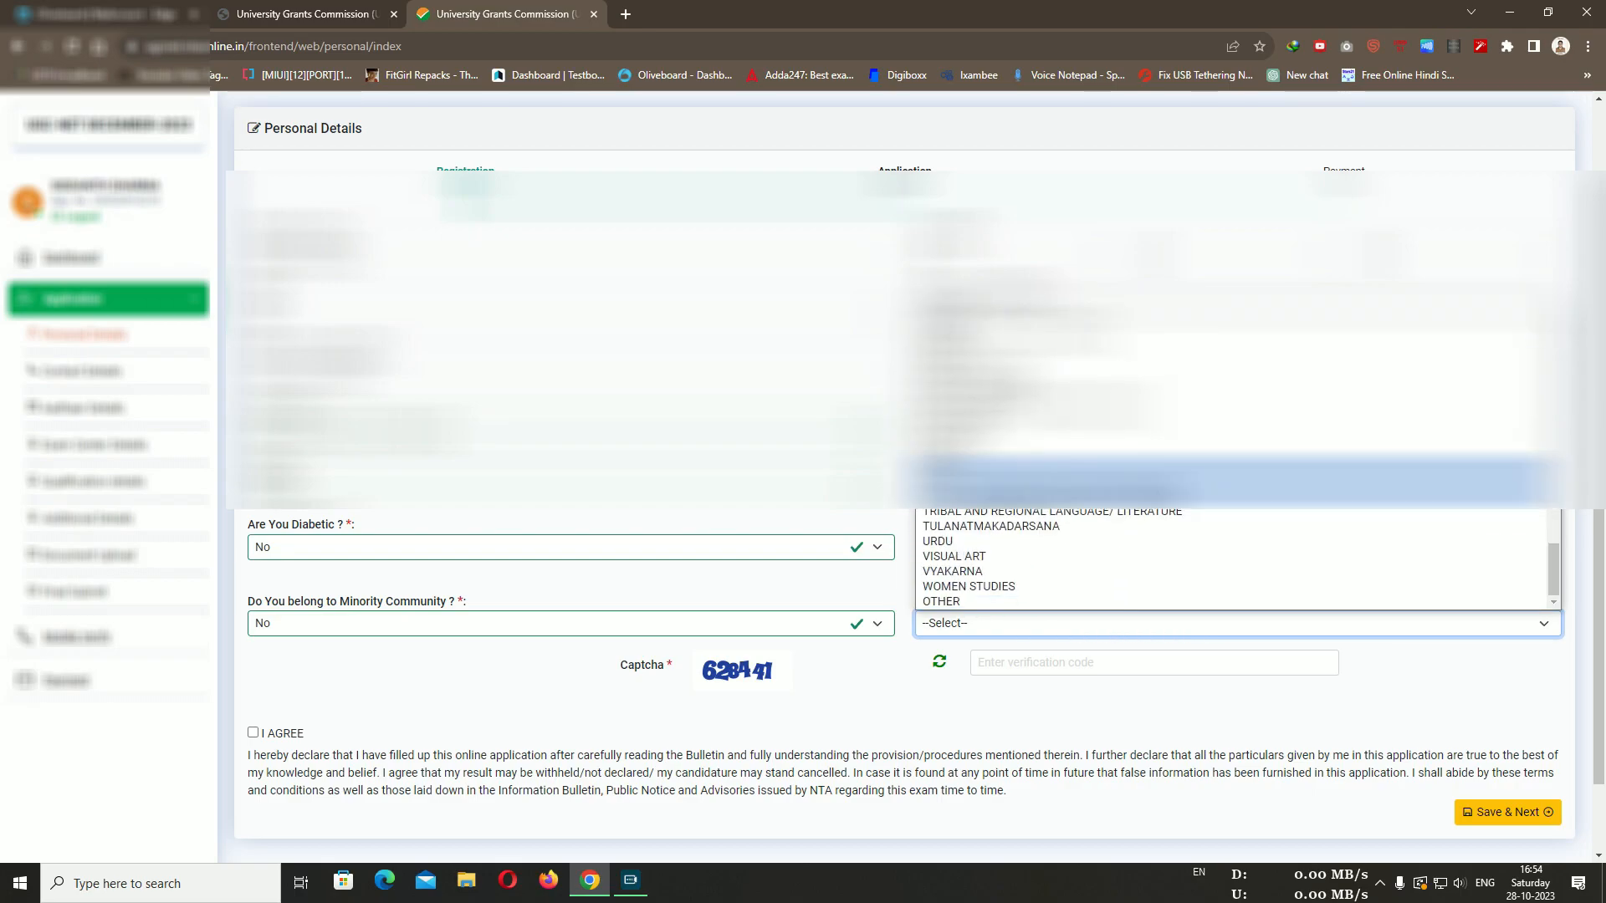
pyautogui.scroll(20, 1045, 528)
pyautogui.scroll(-5, 1045, 528)
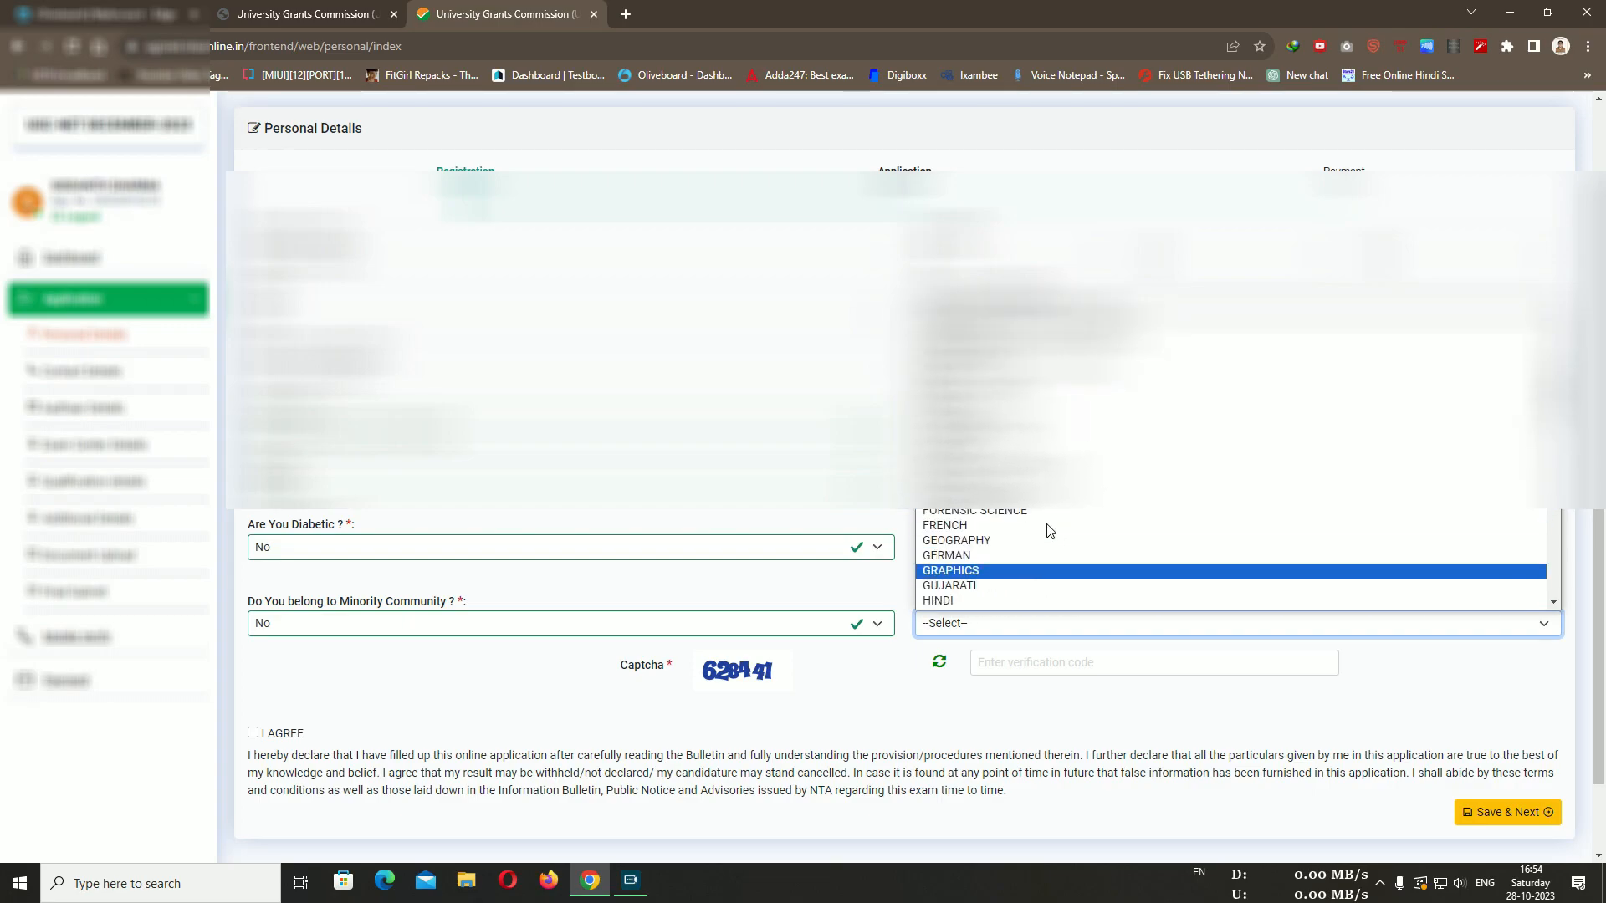
pyautogui.scroll(1, 1046, 529)
pyautogui.scroll(3, 1045, 527)
pyautogui.scroll(-3, 1044, 527)
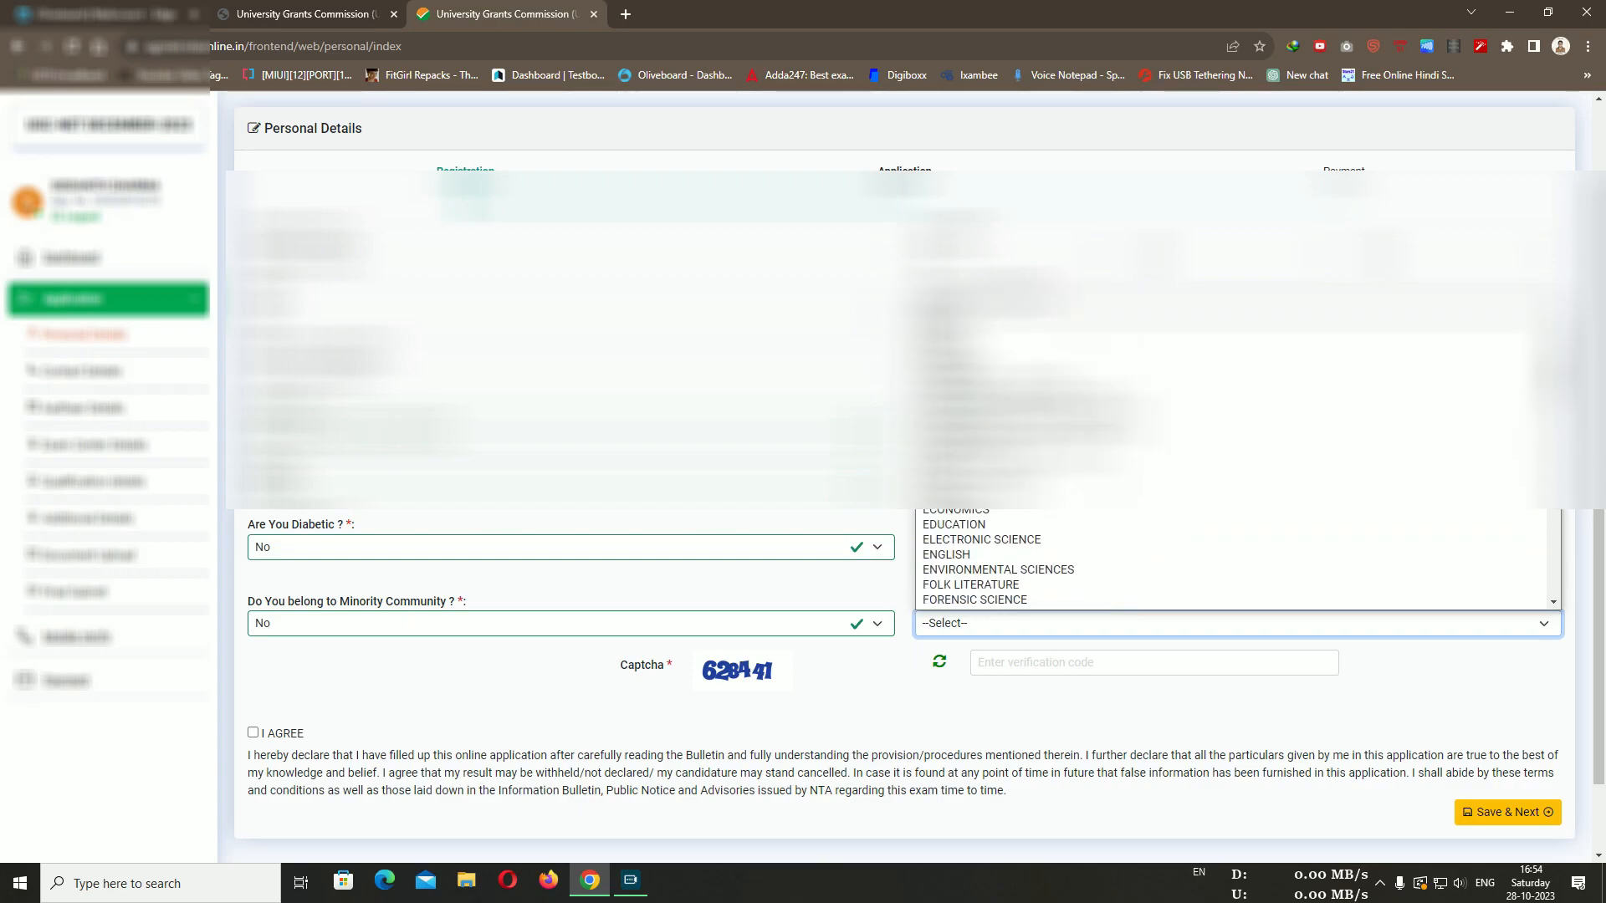
pyautogui.scroll(-4, 1045, 476)
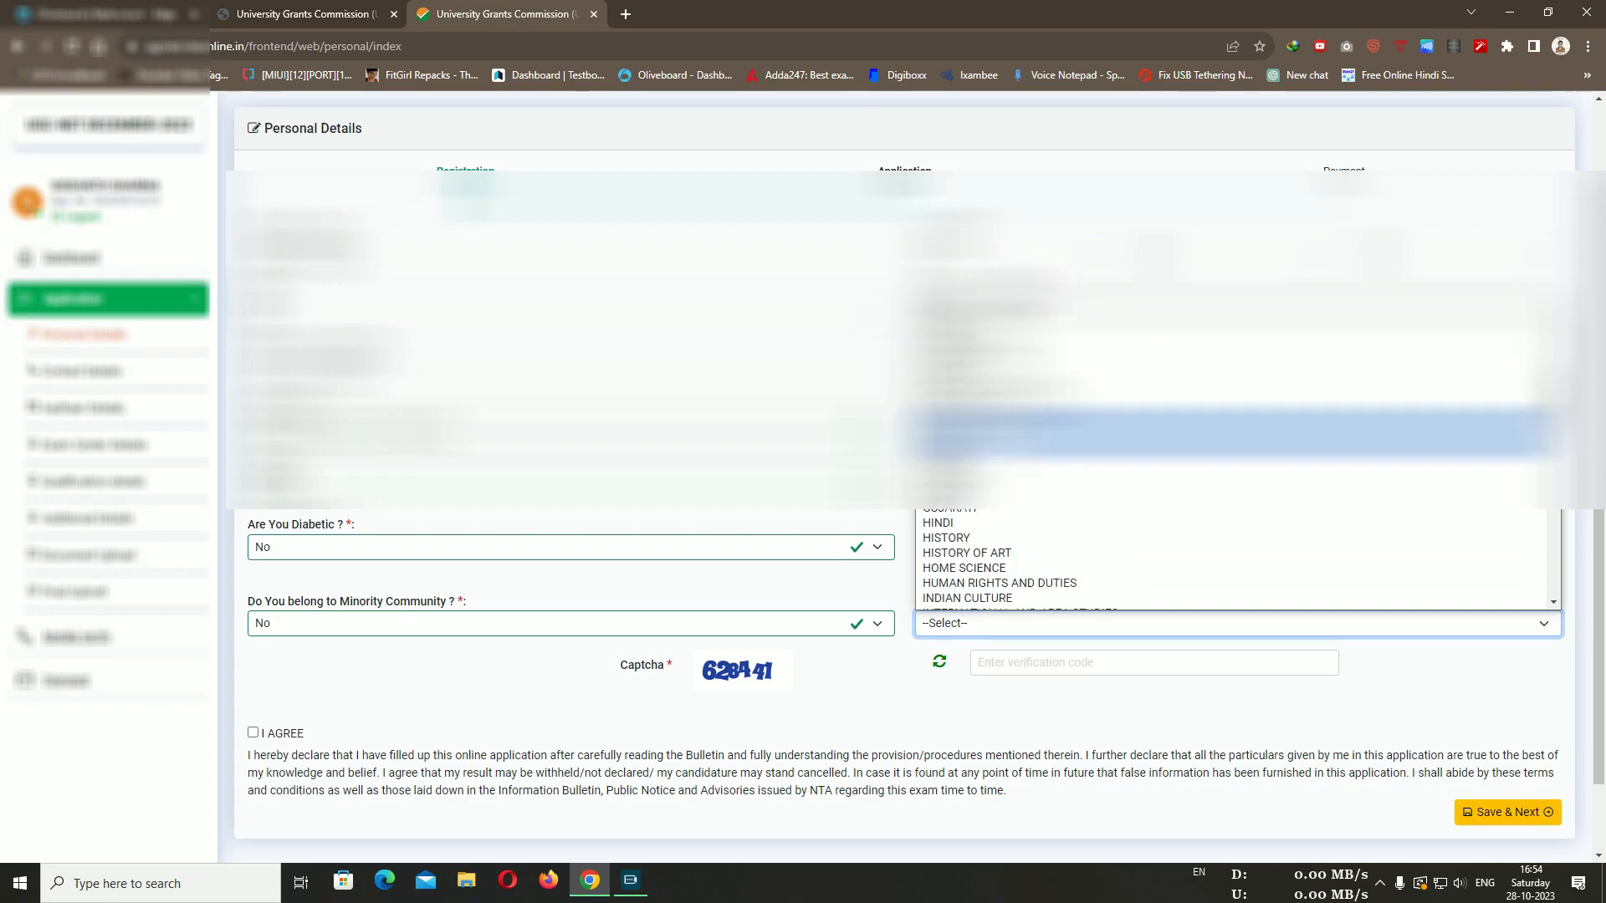
pyautogui.click(1010, 537)
pyautogui.click(1073, 585)
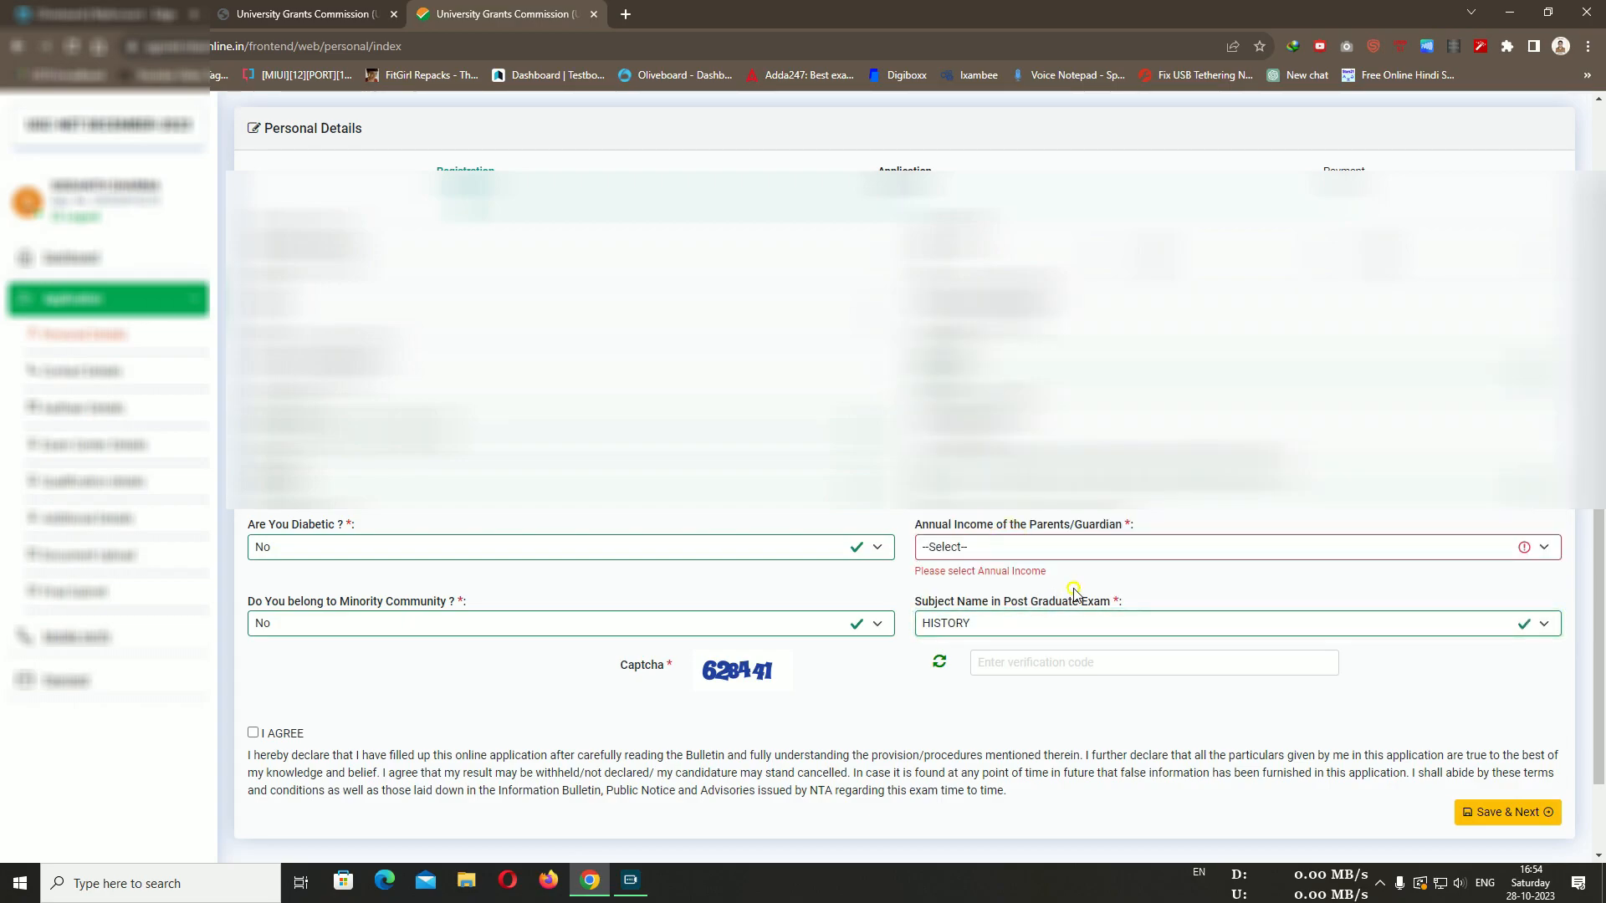
pyautogui.scroll(1, 861, 750)
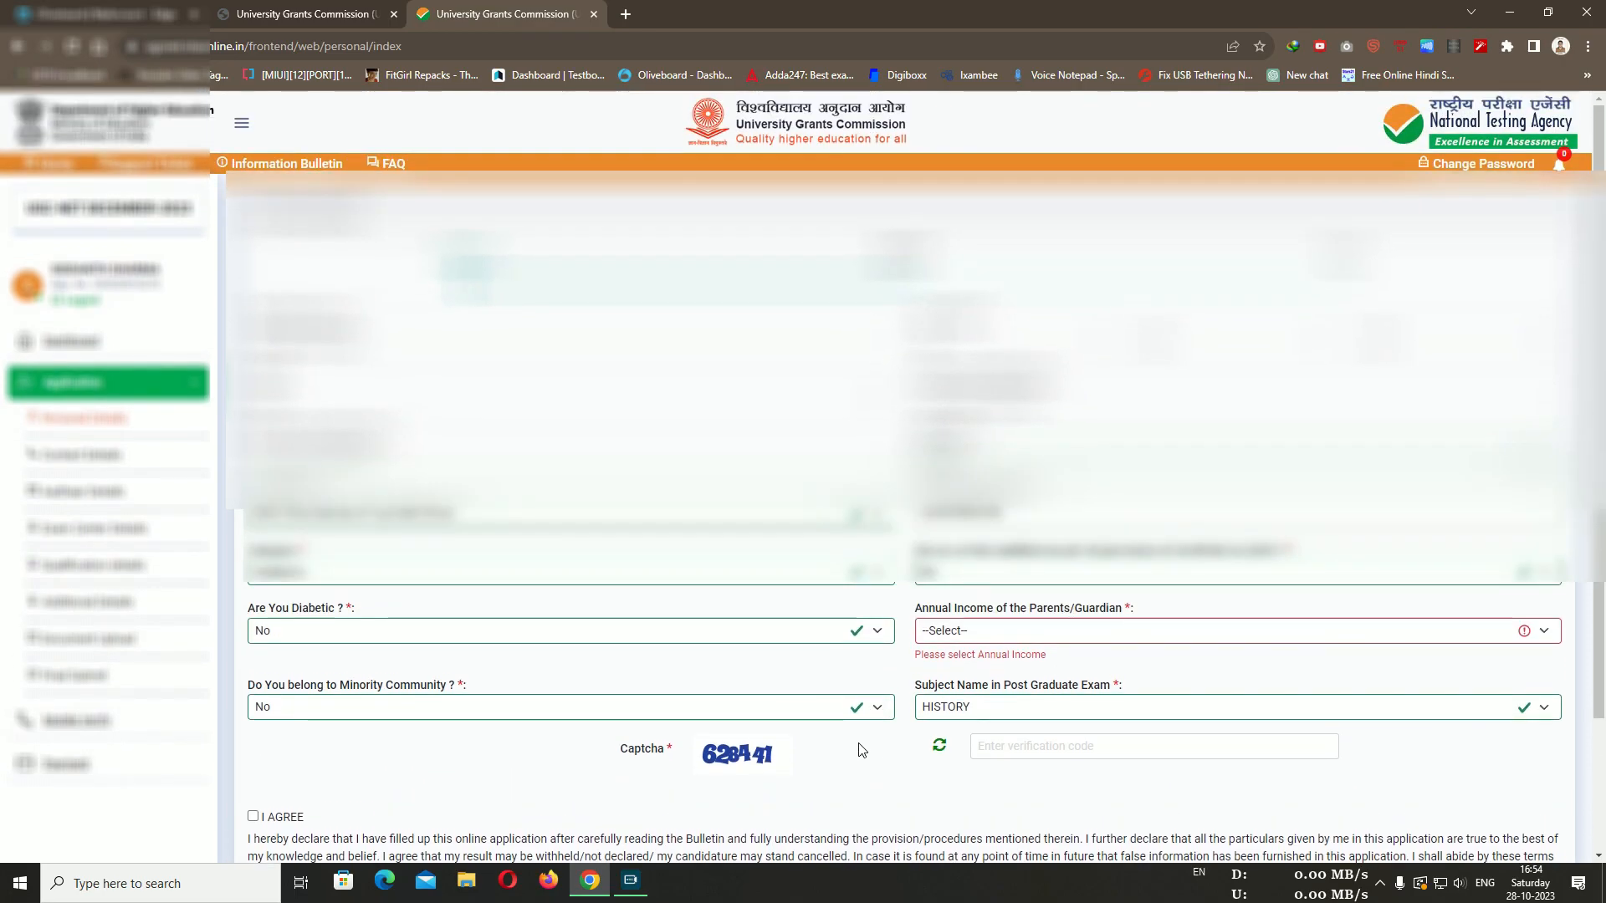
pyautogui.scroll(-2, 862, 750)
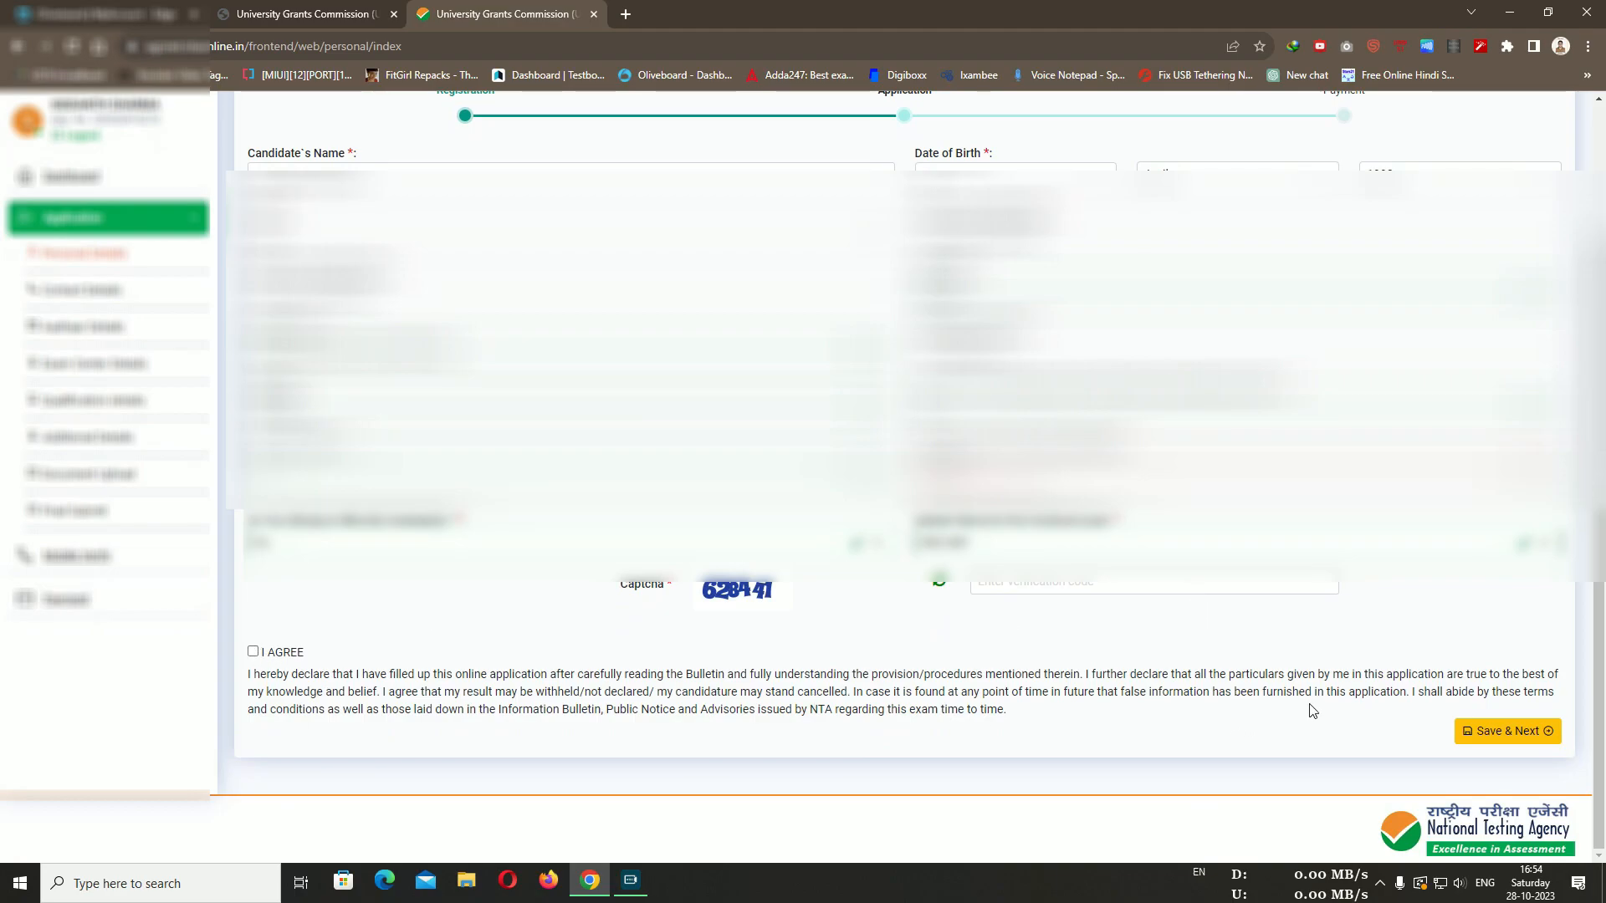
# Enter the captcha, tick I AGREE and save the personal details
pyautogui.click(1371, 701)
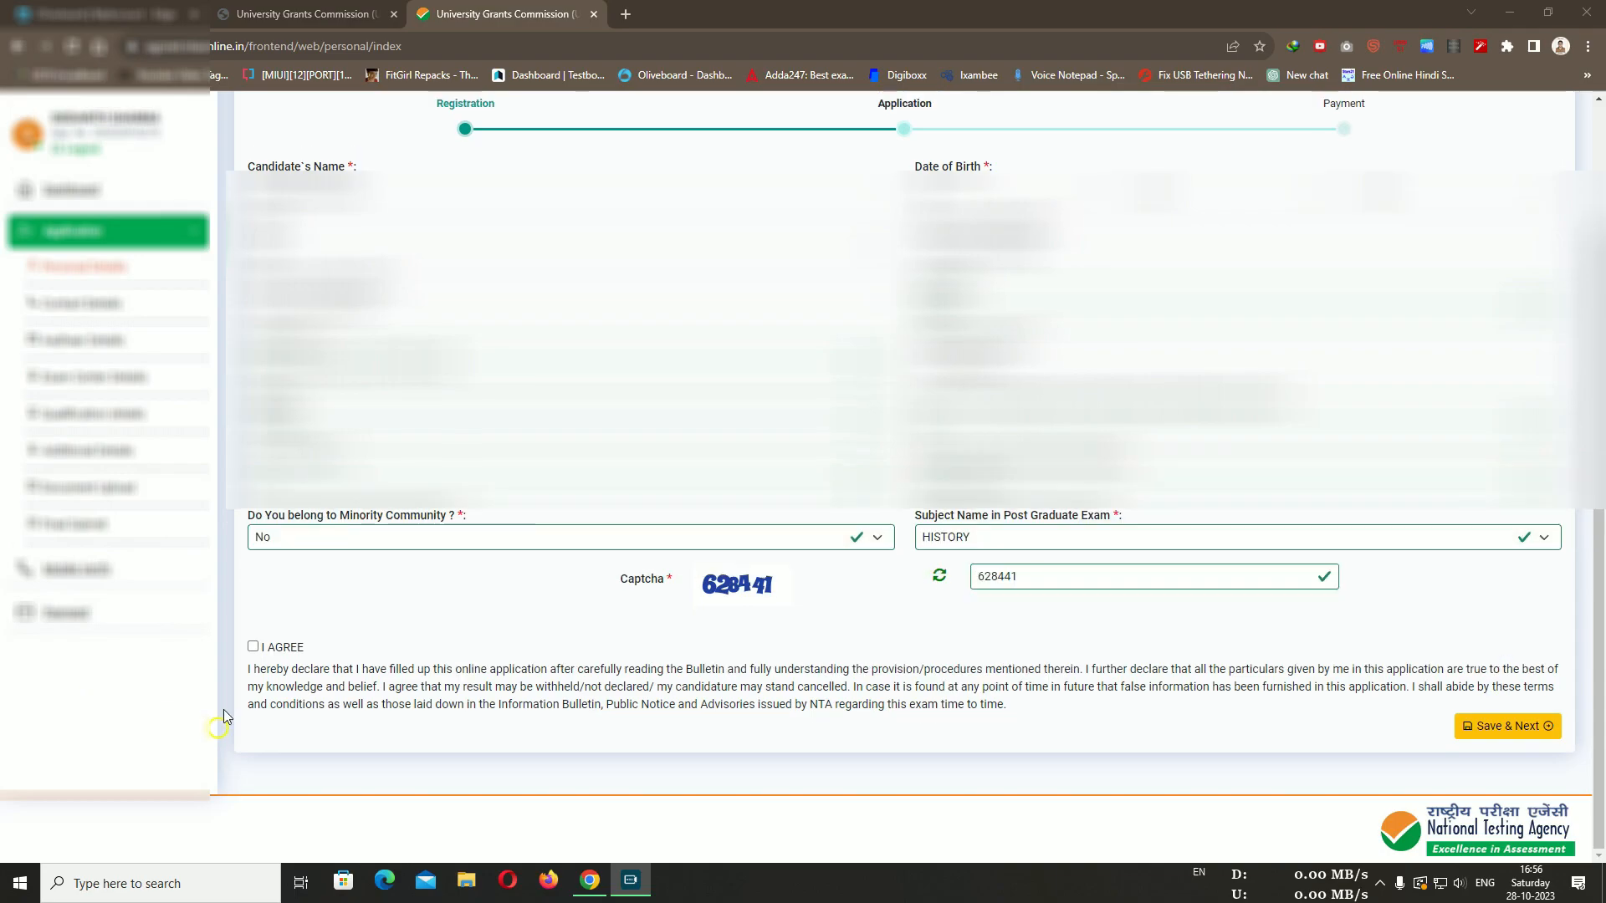
pyautogui.click(253, 648)
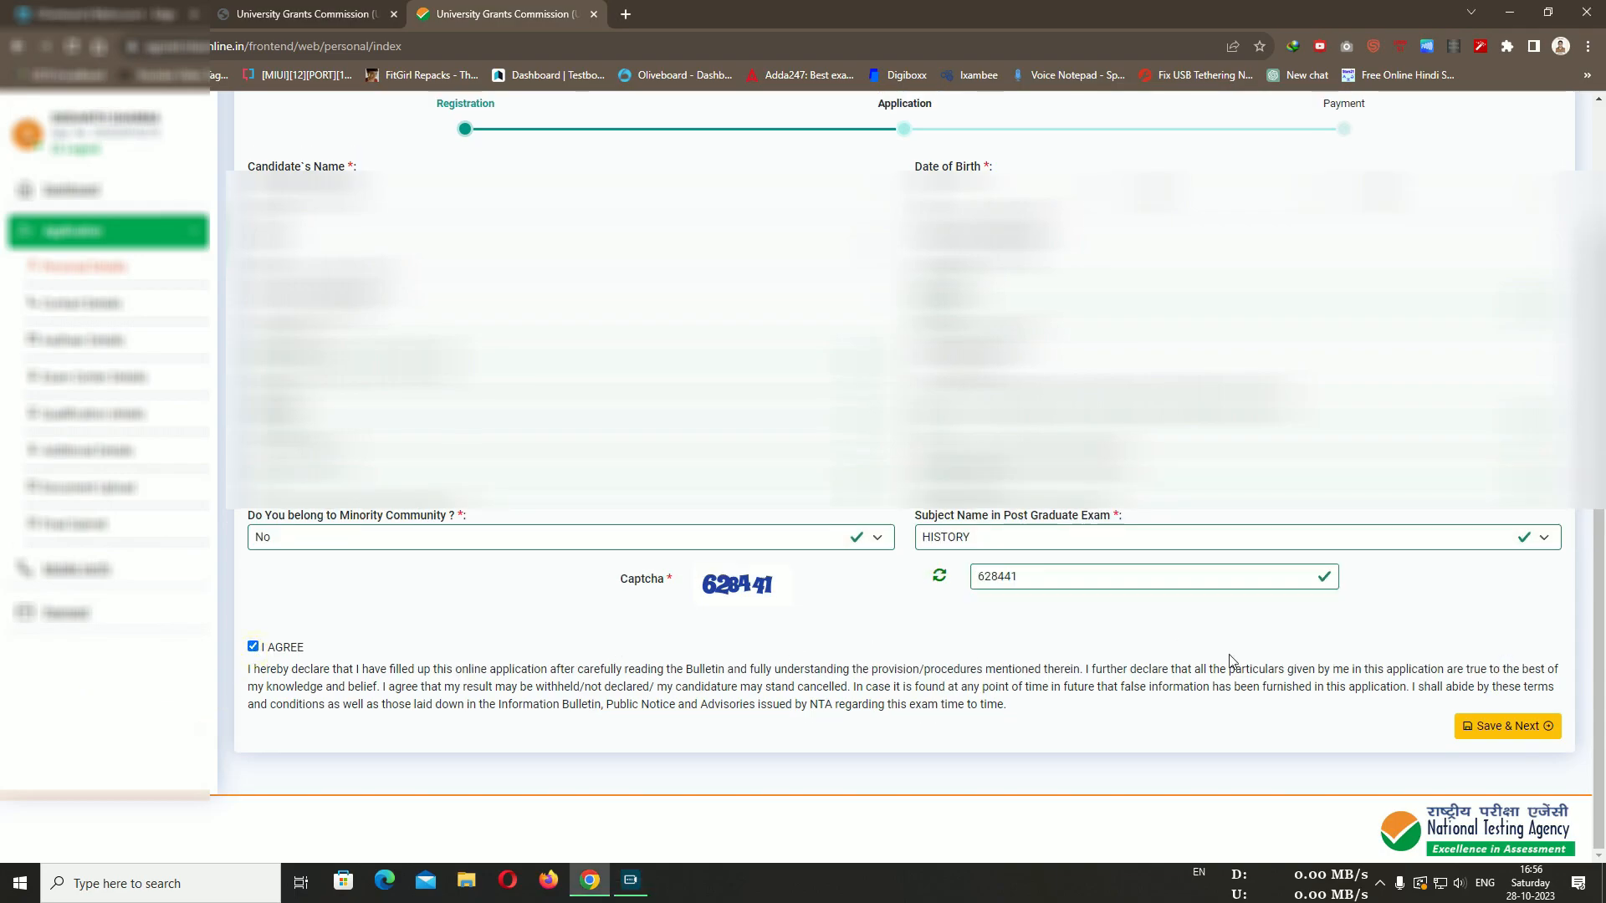
pyautogui.click(1506, 725)
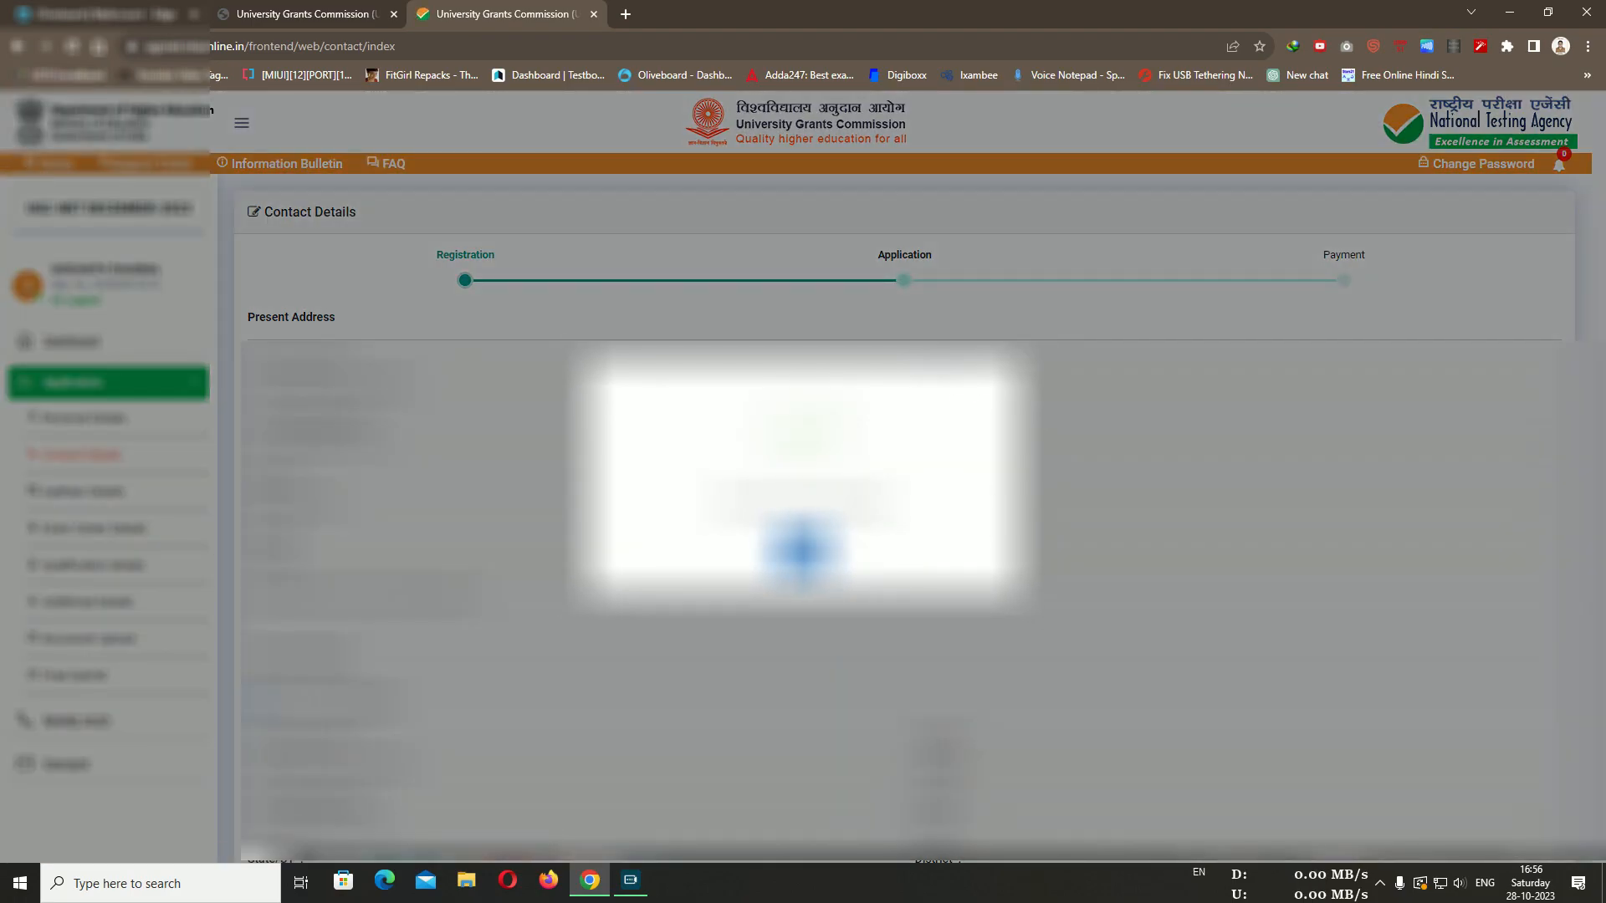
# Dismiss the saved notice, enter the captcha, accept the declaration and save Contact Details
pyautogui.click(804, 550)
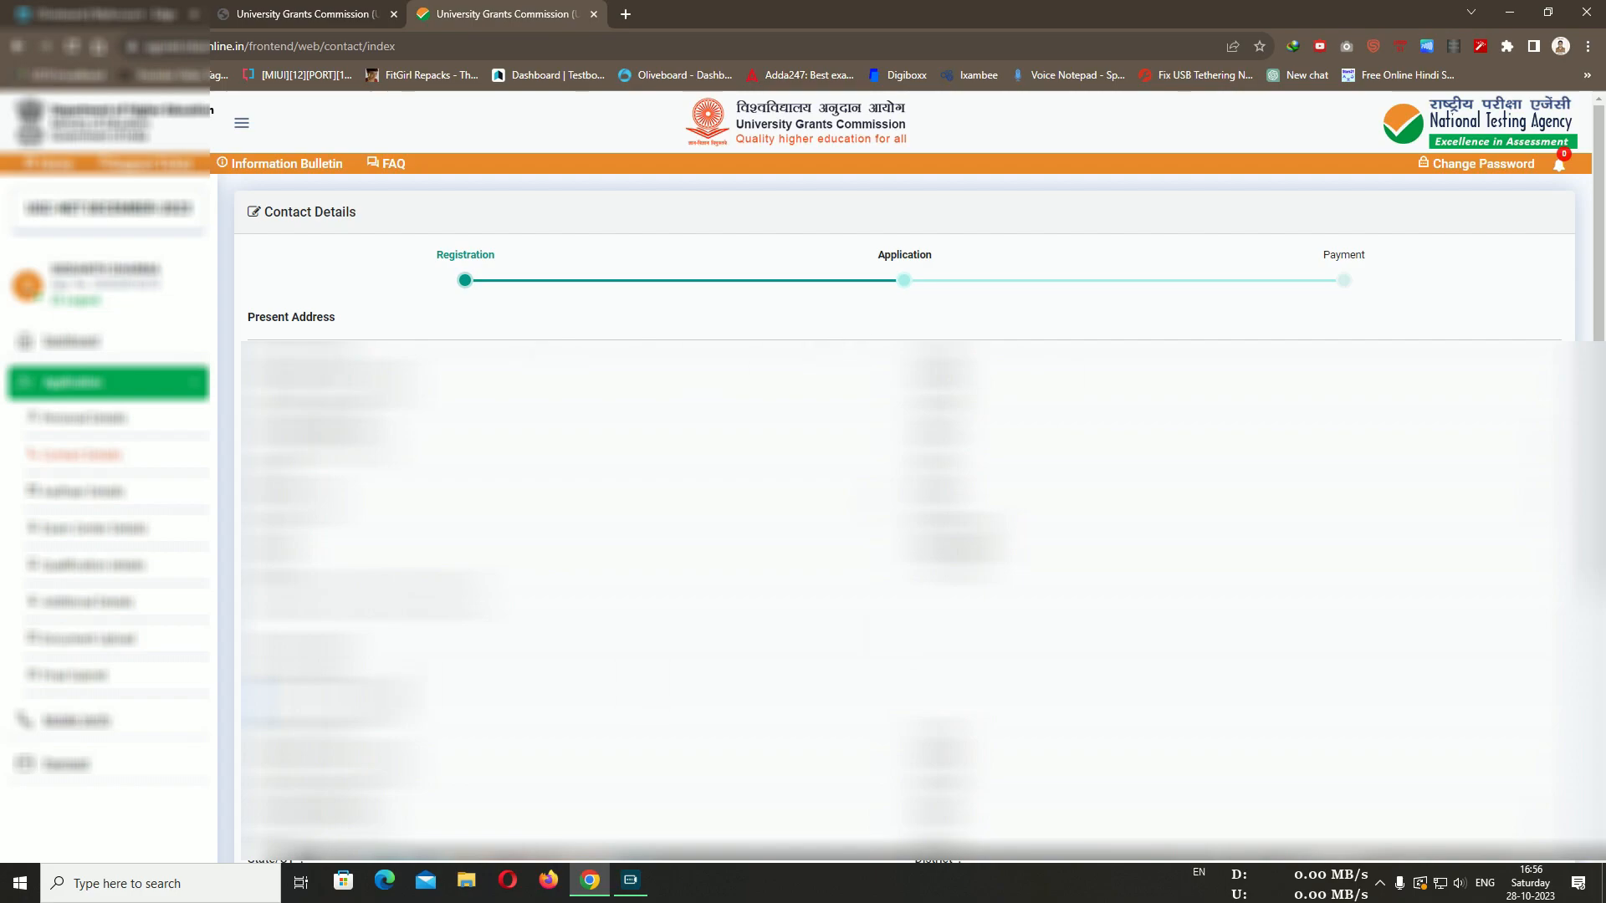
pyautogui.press('F10')
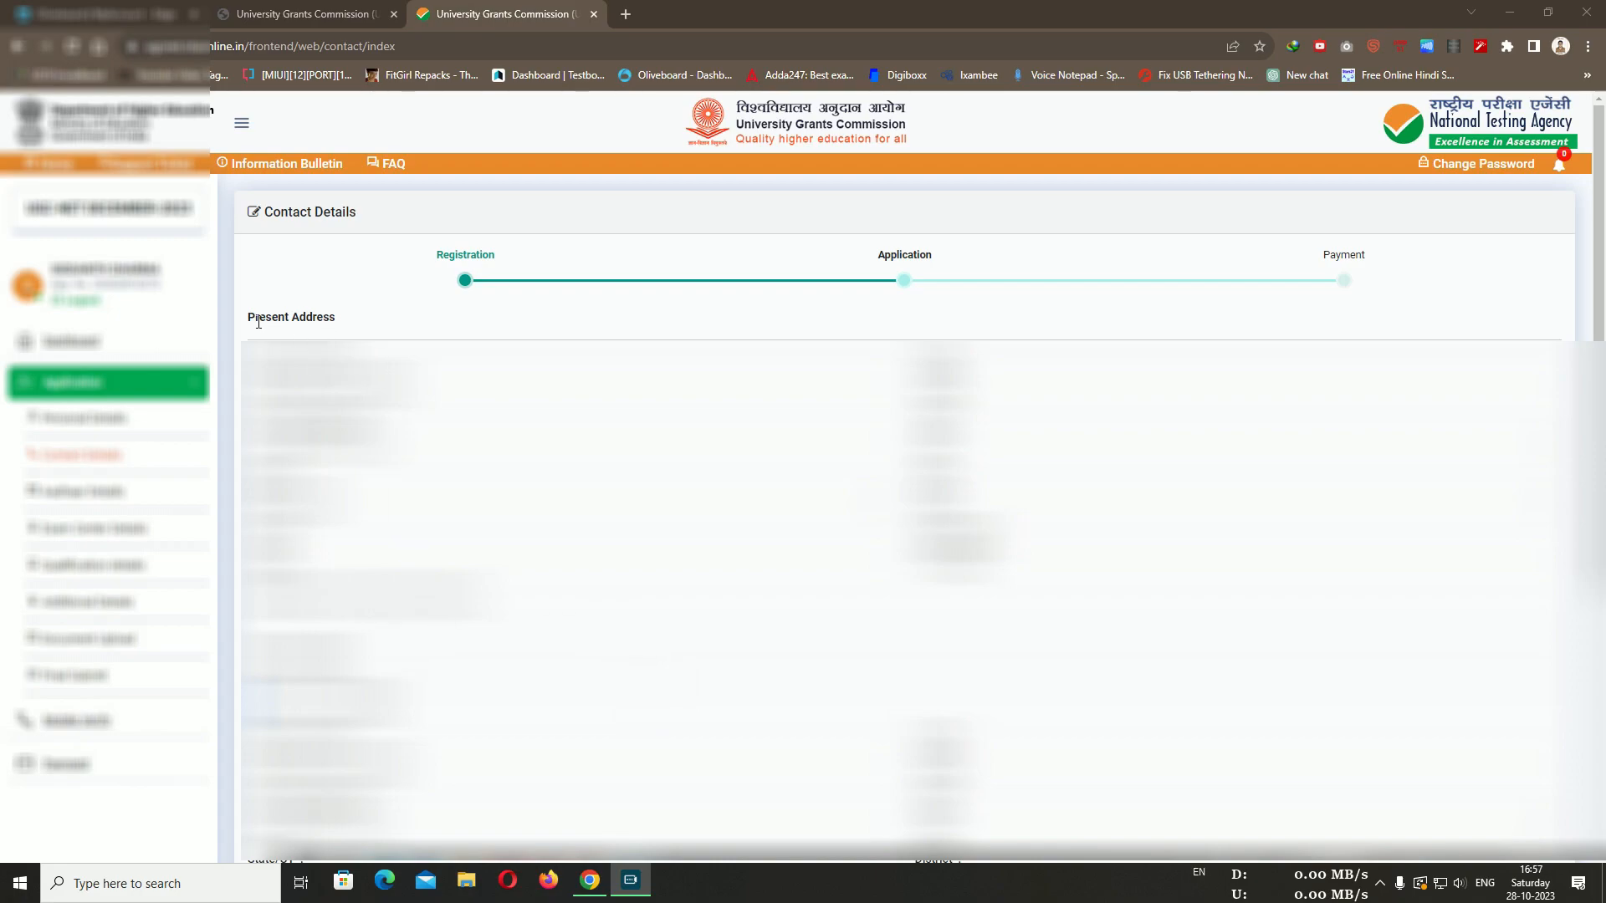
pyautogui.scroll(-5, 903, 474)
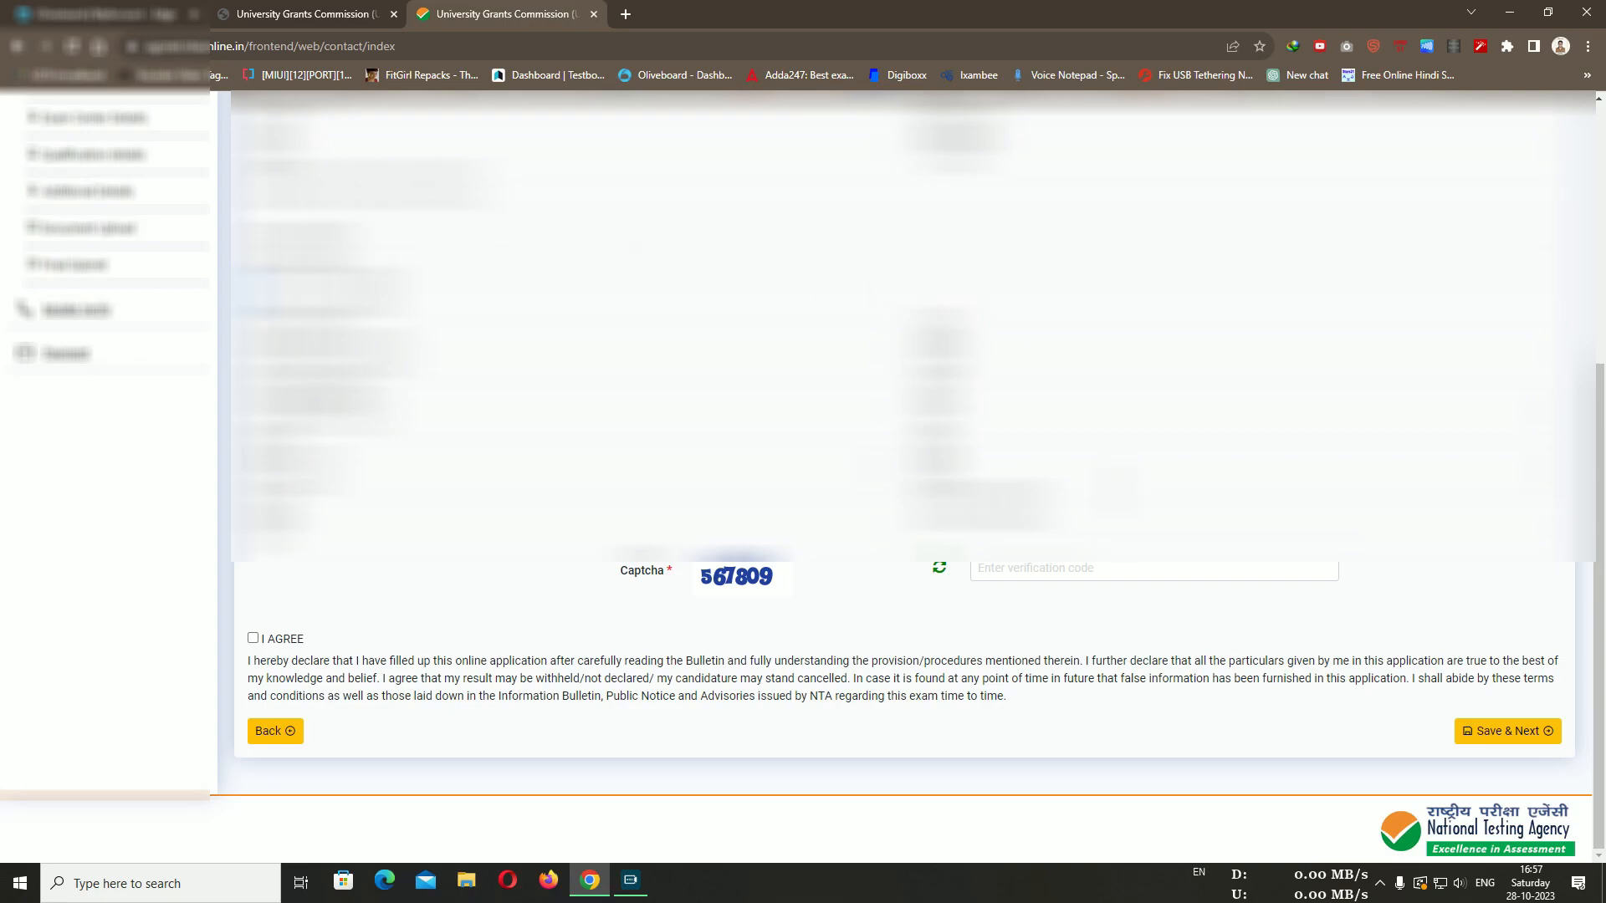
pyautogui.click(1046, 575)
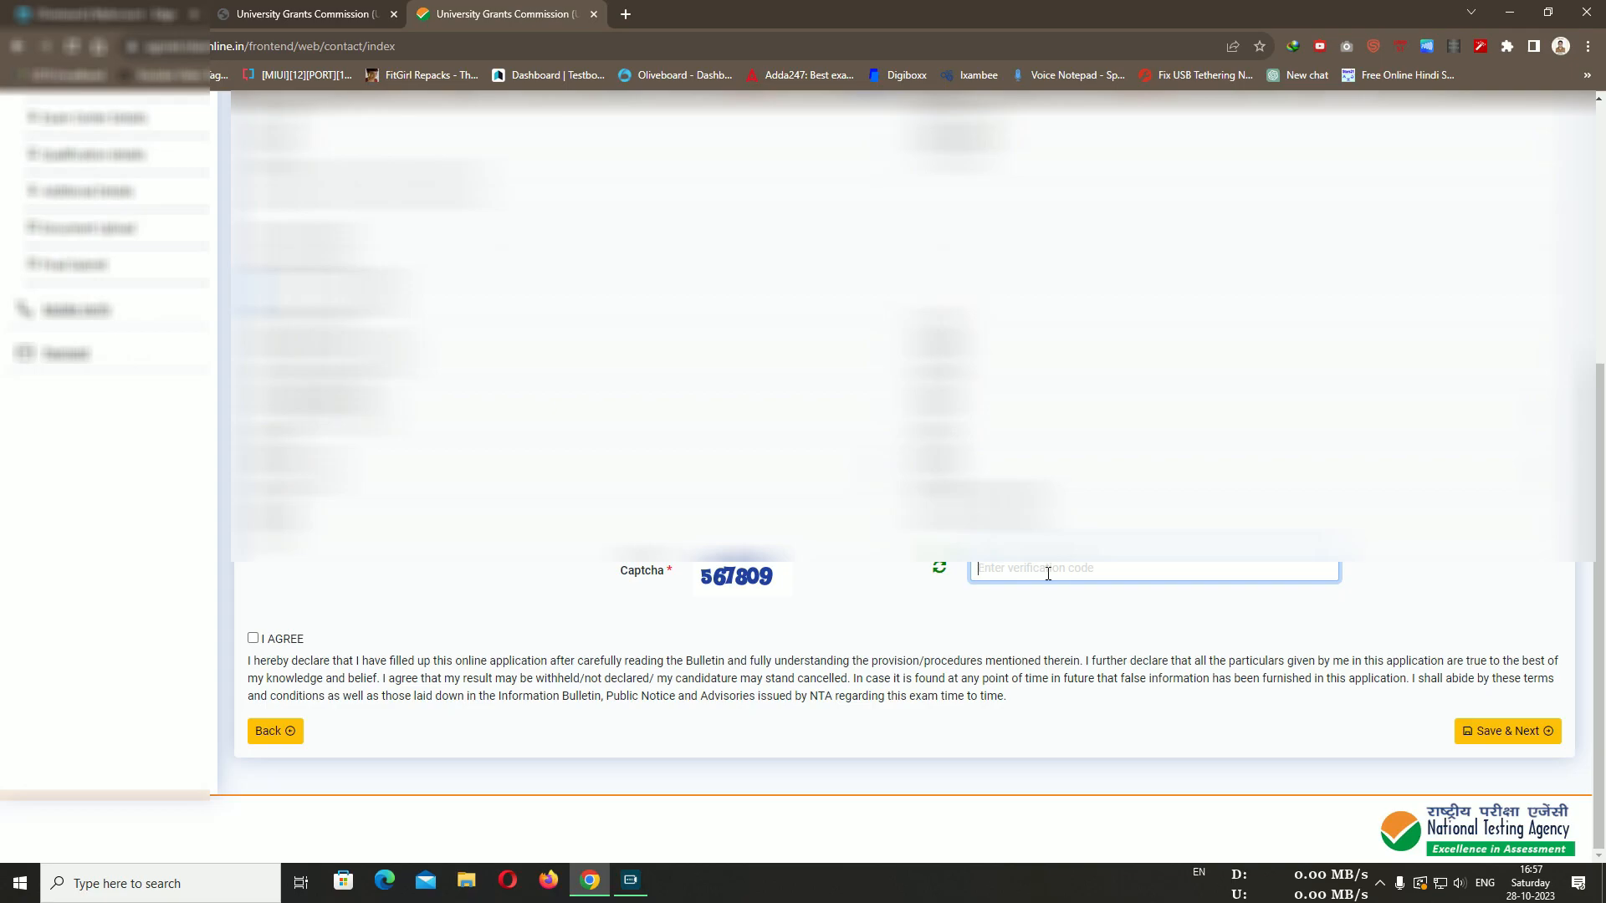
pyautogui.write('567809')
pyautogui.click(253, 638)
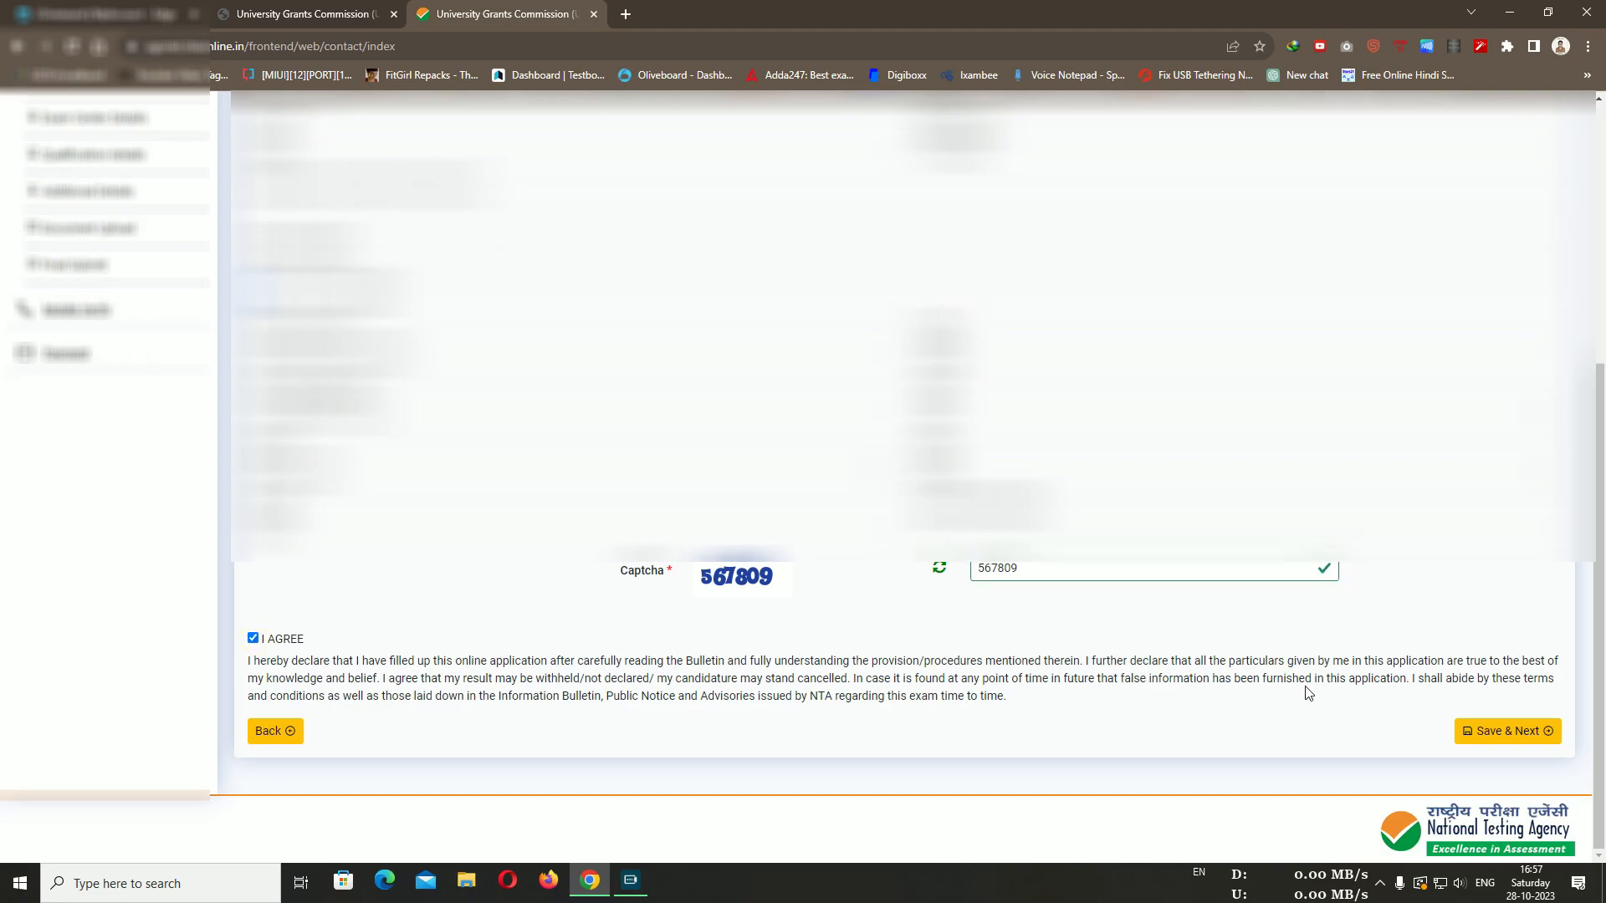
pyautogui.click(1517, 729)
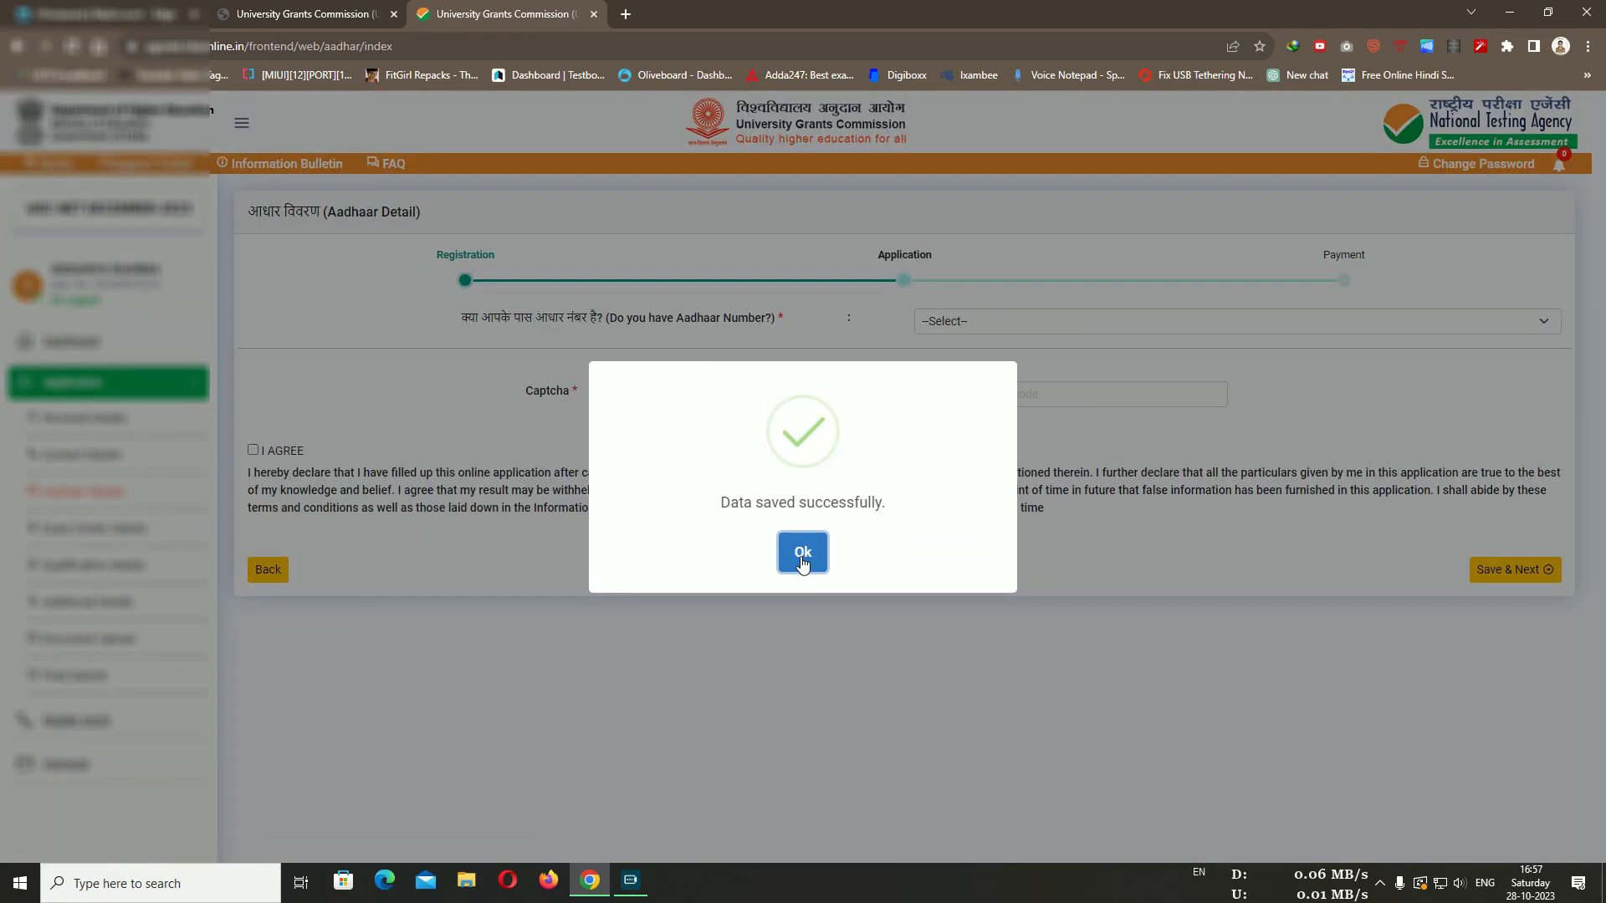
# Dismiss the saved notice and select Yes for 'Do you have Aadhaar Number?'
pyautogui.click(803, 553)
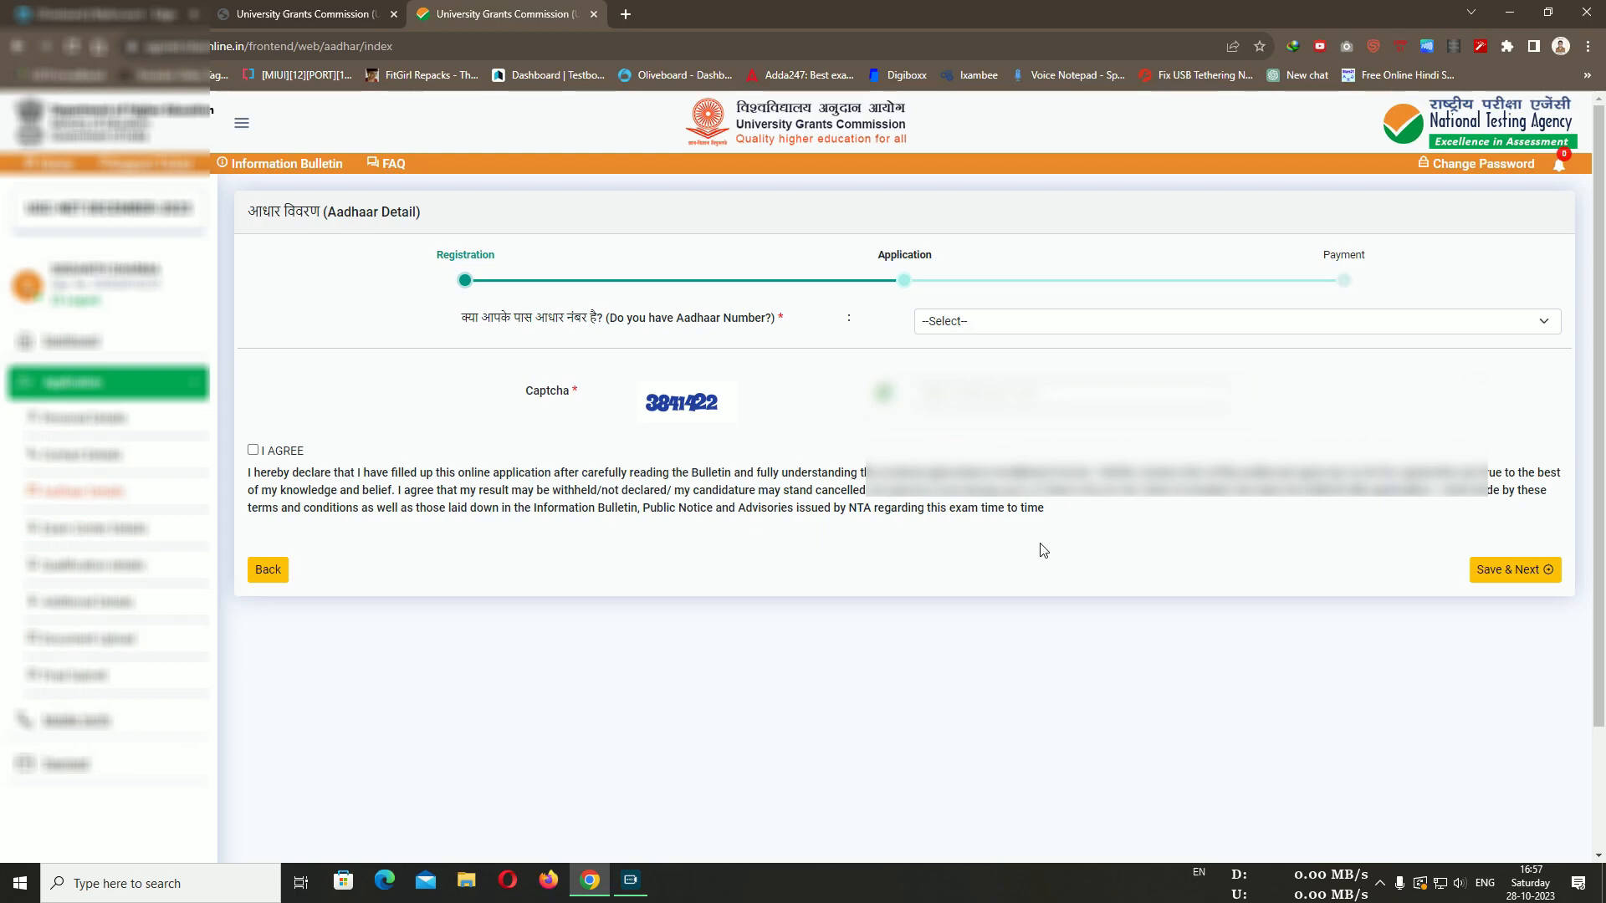
pyautogui.click(1024, 326)
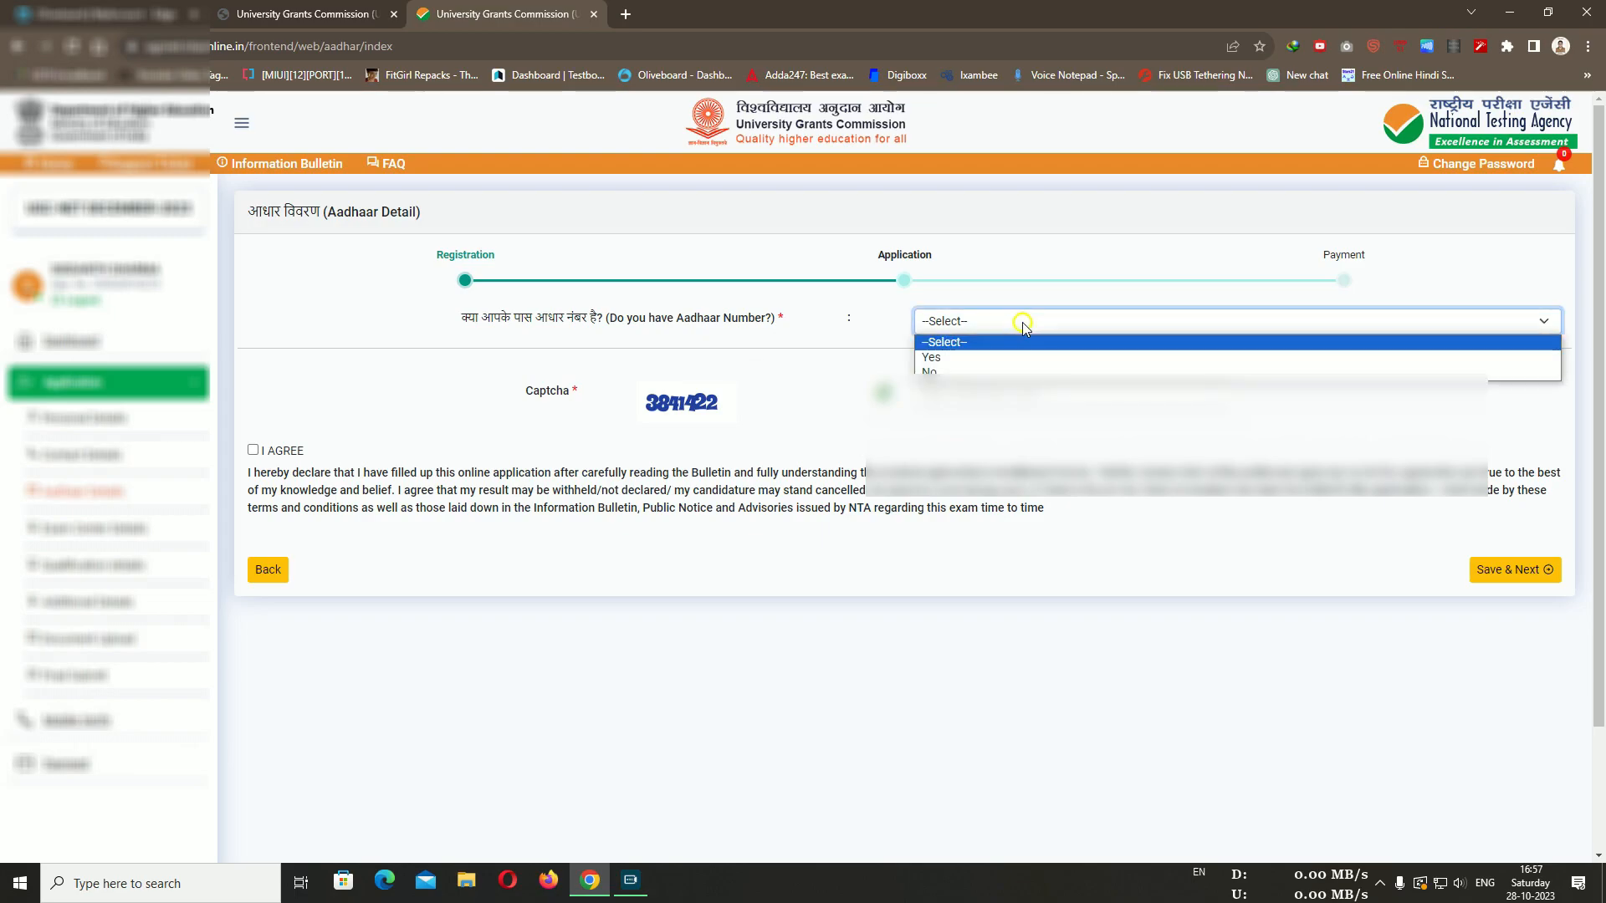
pyautogui.click(1009, 358)
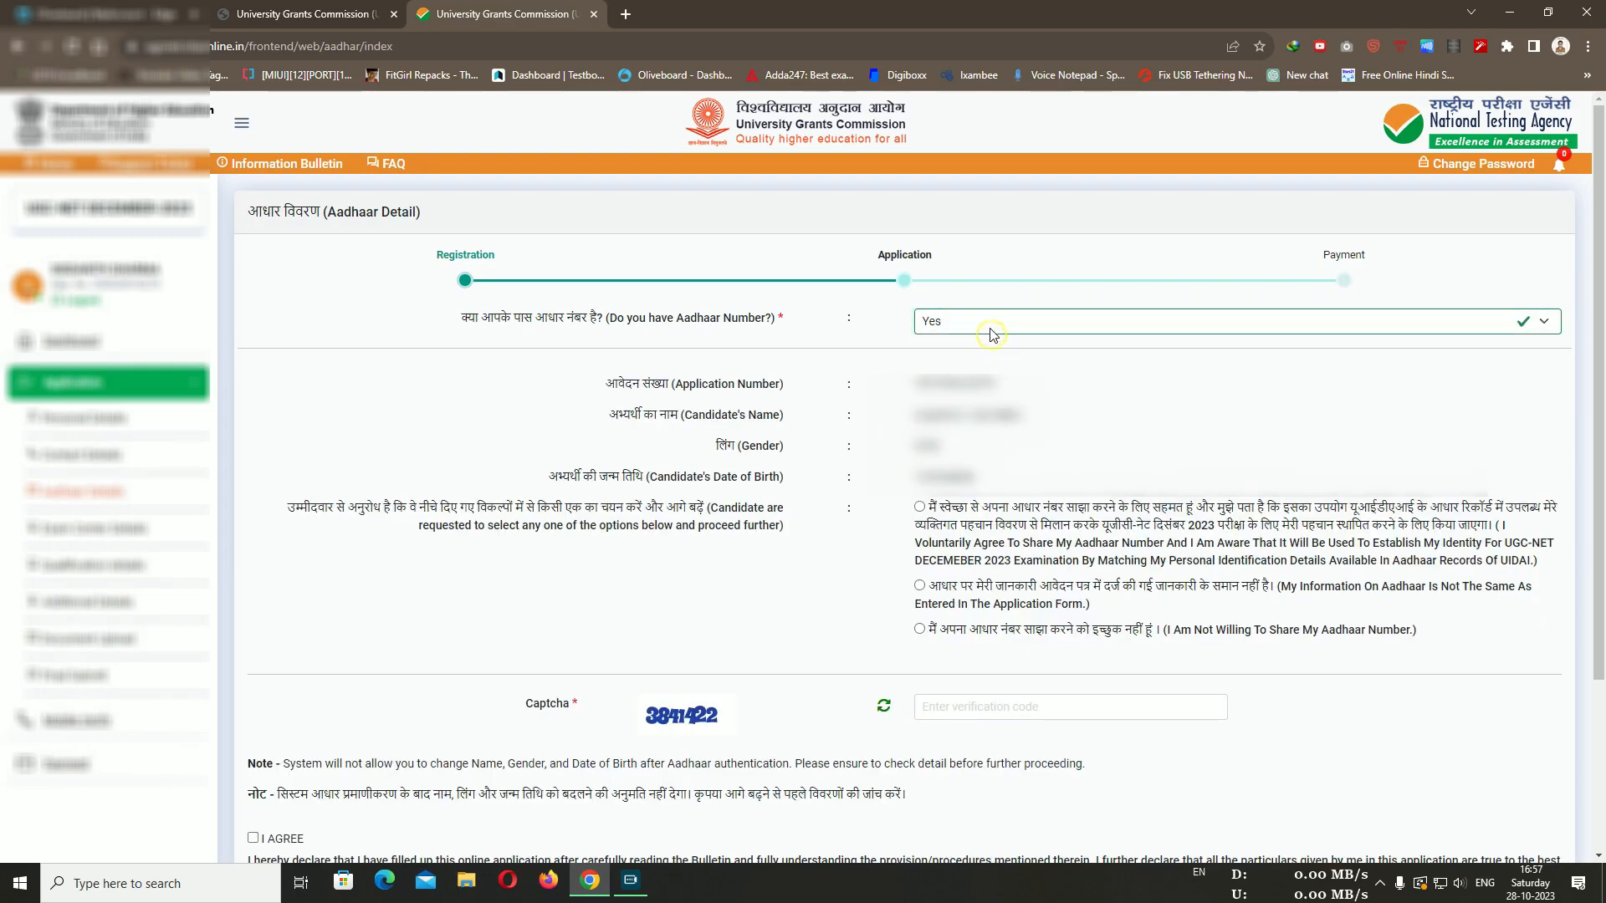
pyautogui.click(989, 330)
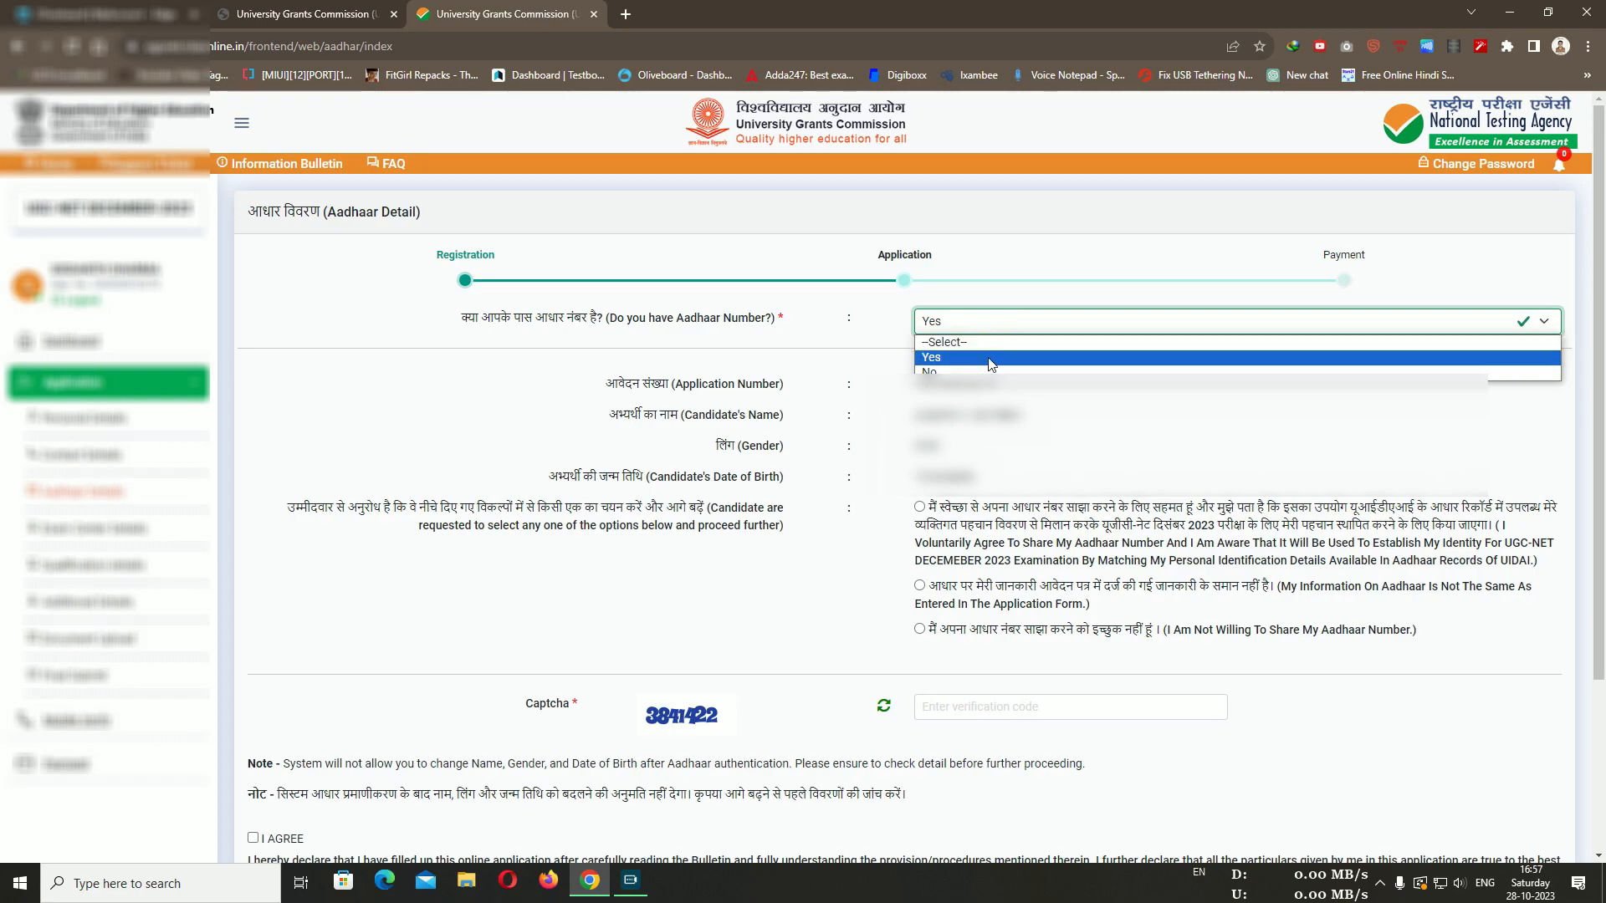
pyautogui.click(990, 358)
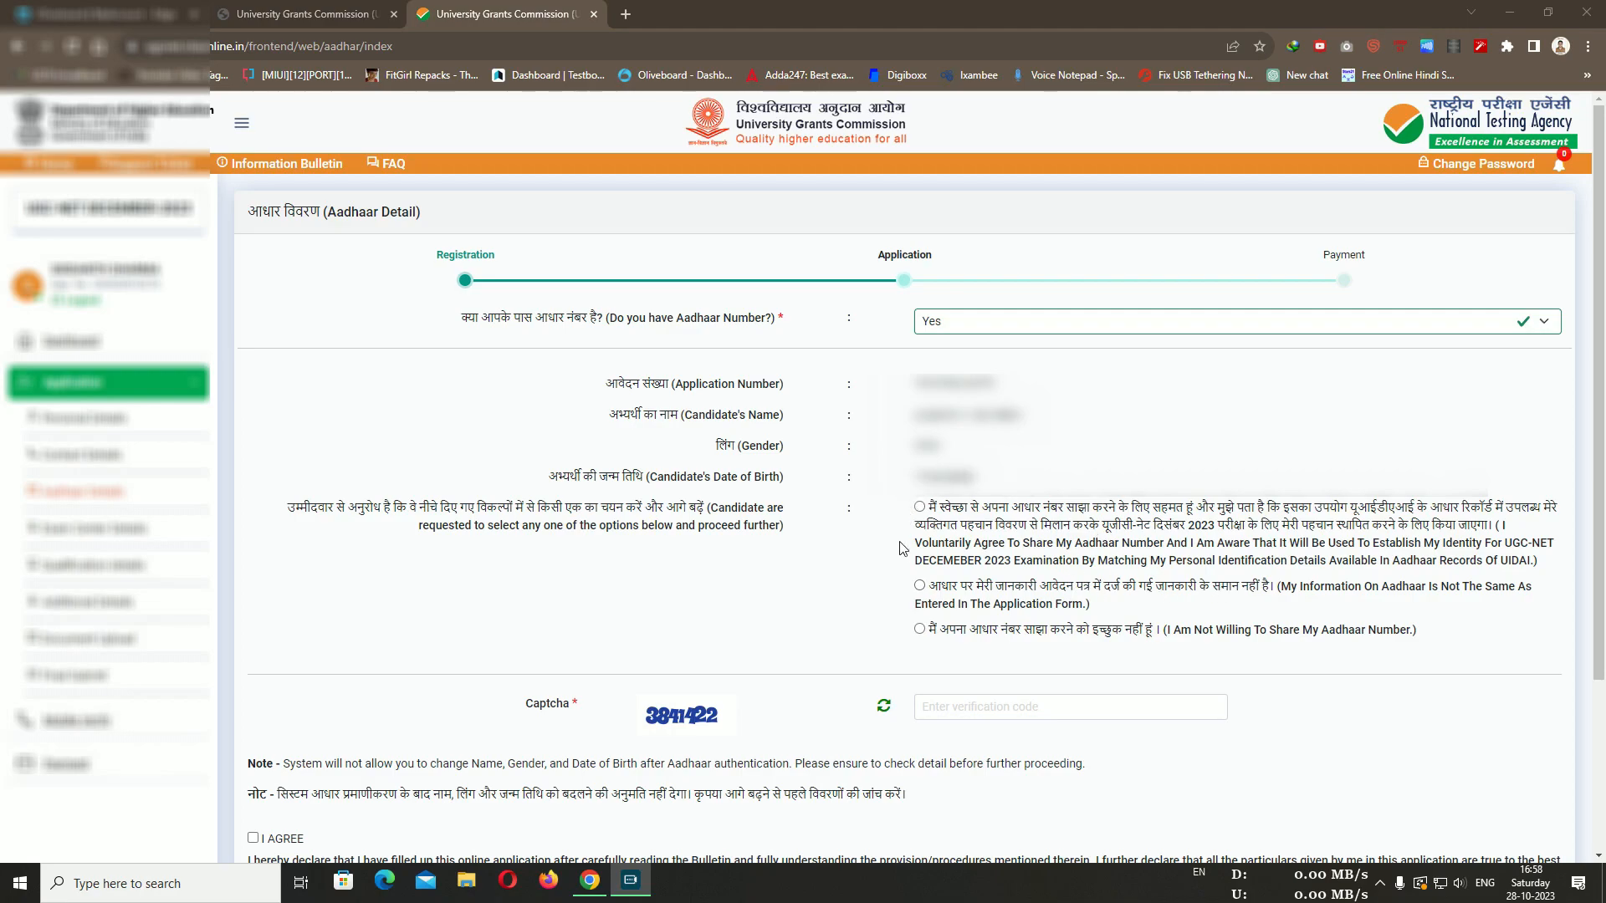
# Consent to sharing the Aadhaar number for identity verification
pyautogui.click(535, 733)
pyautogui.click(920, 507)
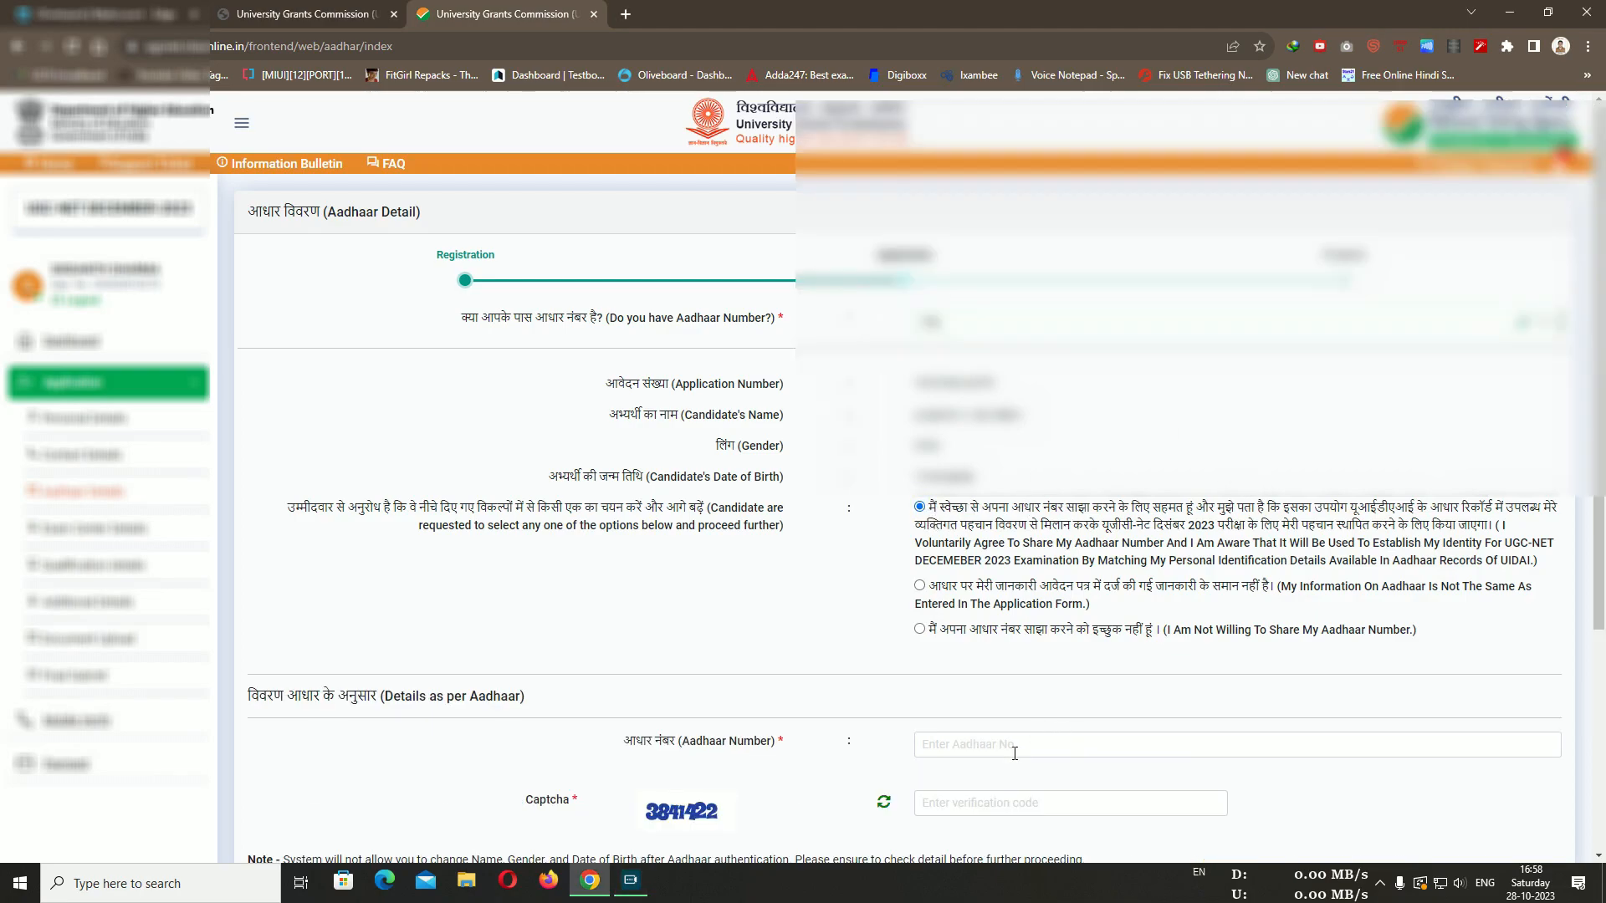
pyautogui.scroll(-3, 1039, 796)
pyautogui.scroll(1, 294, 760)
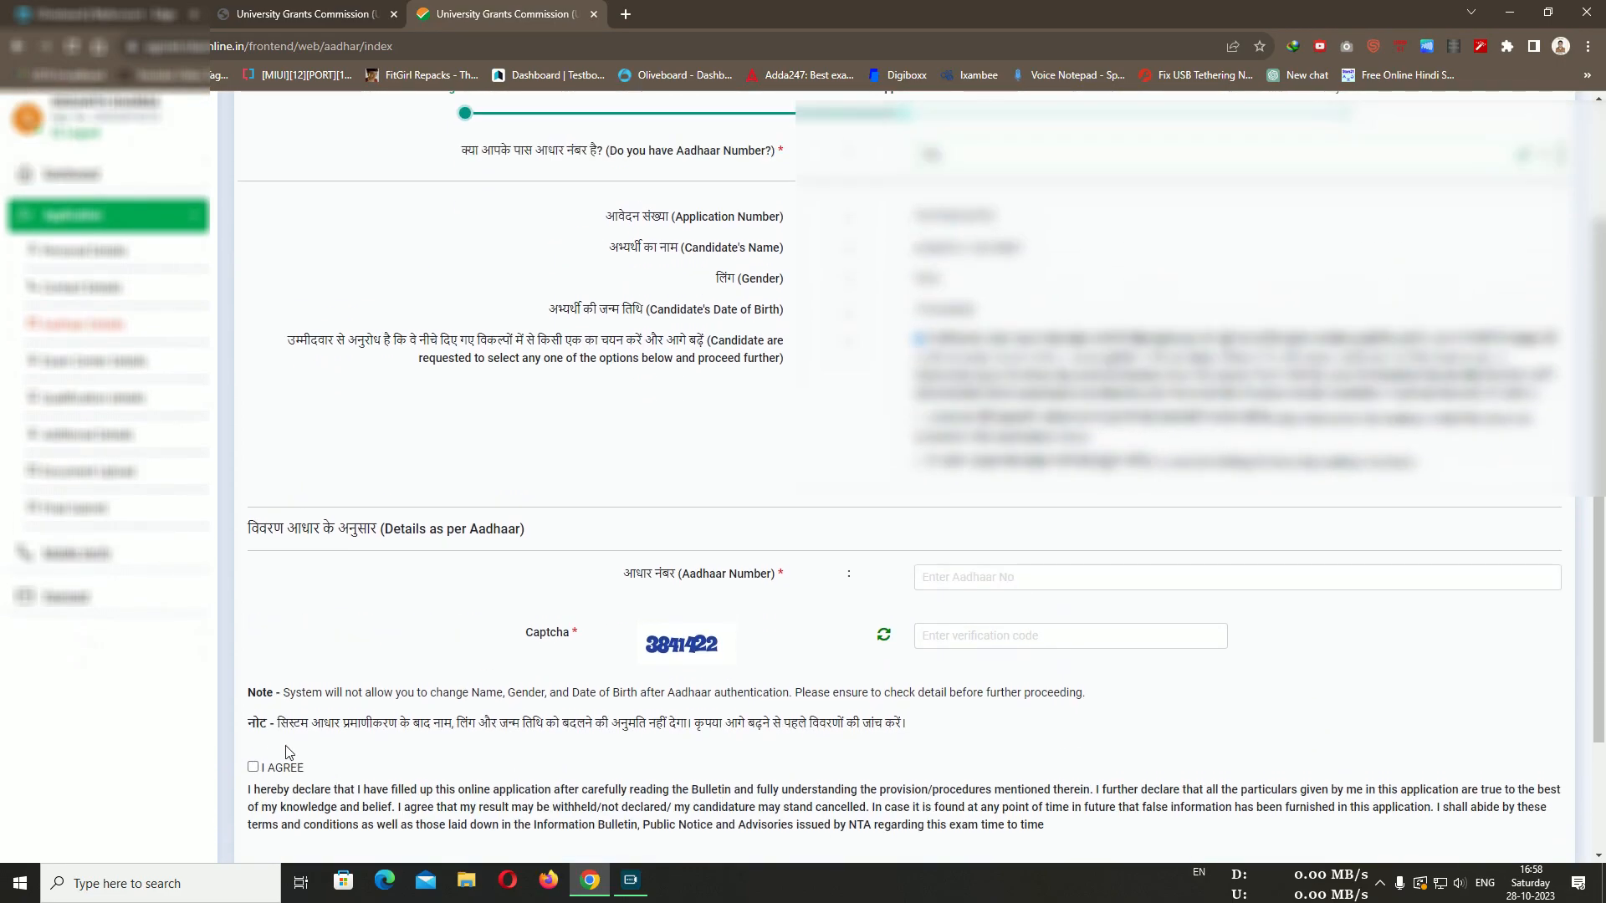
pyautogui.scroll(-2, 1264, 813)
pyautogui.scroll(4, 1296, 736)
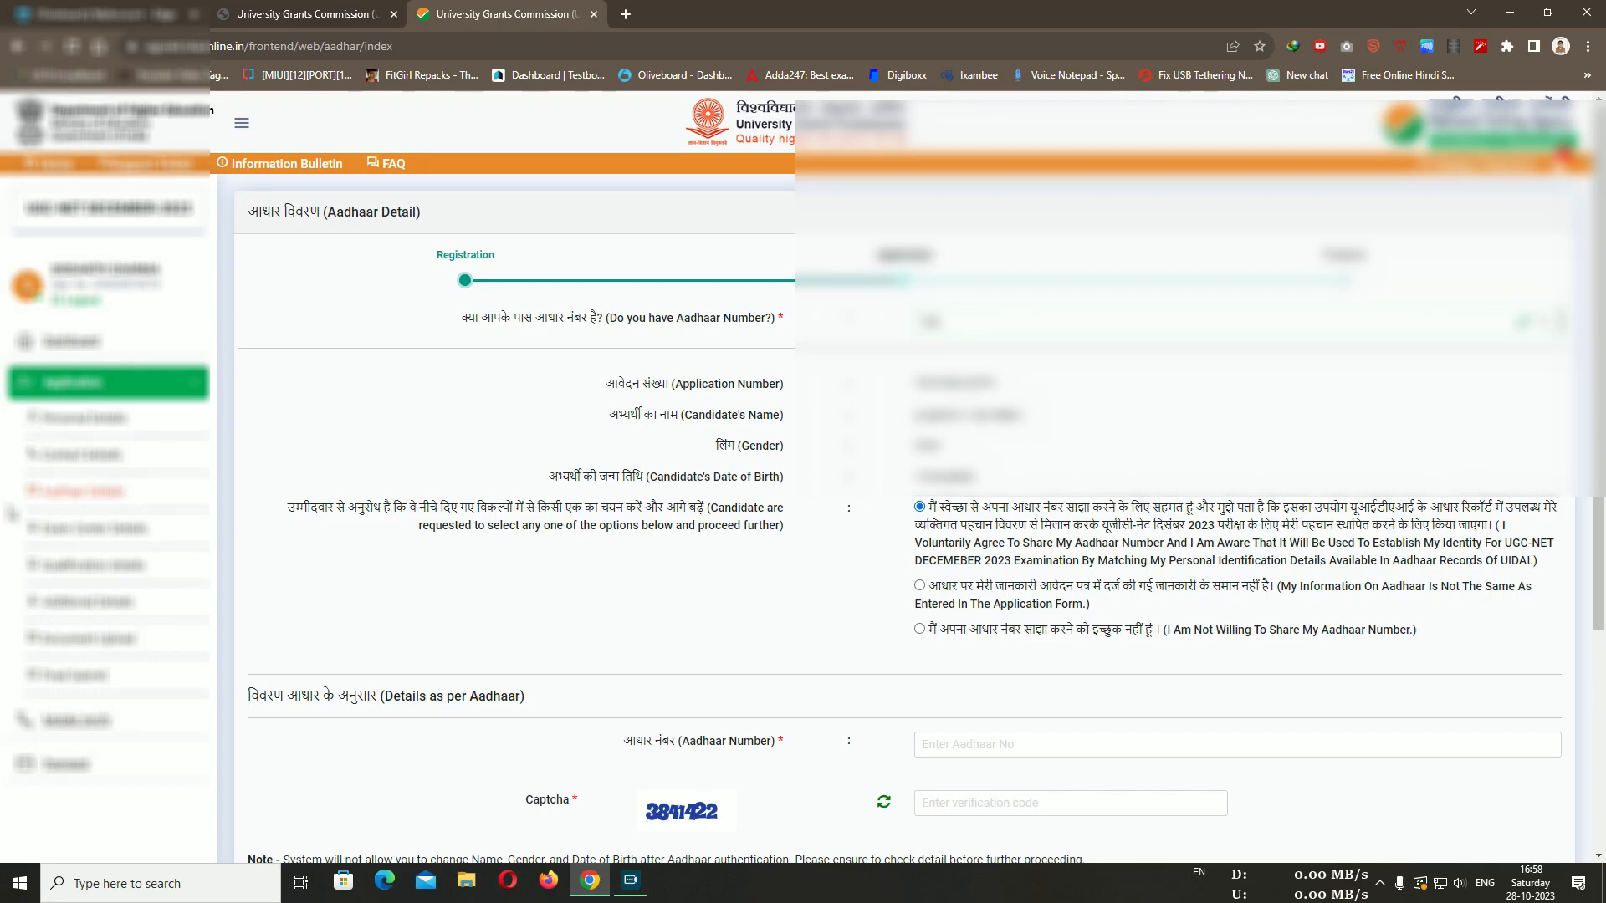
pyautogui.click(36, 540)
pyautogui.scroll(-4, 38, 542)
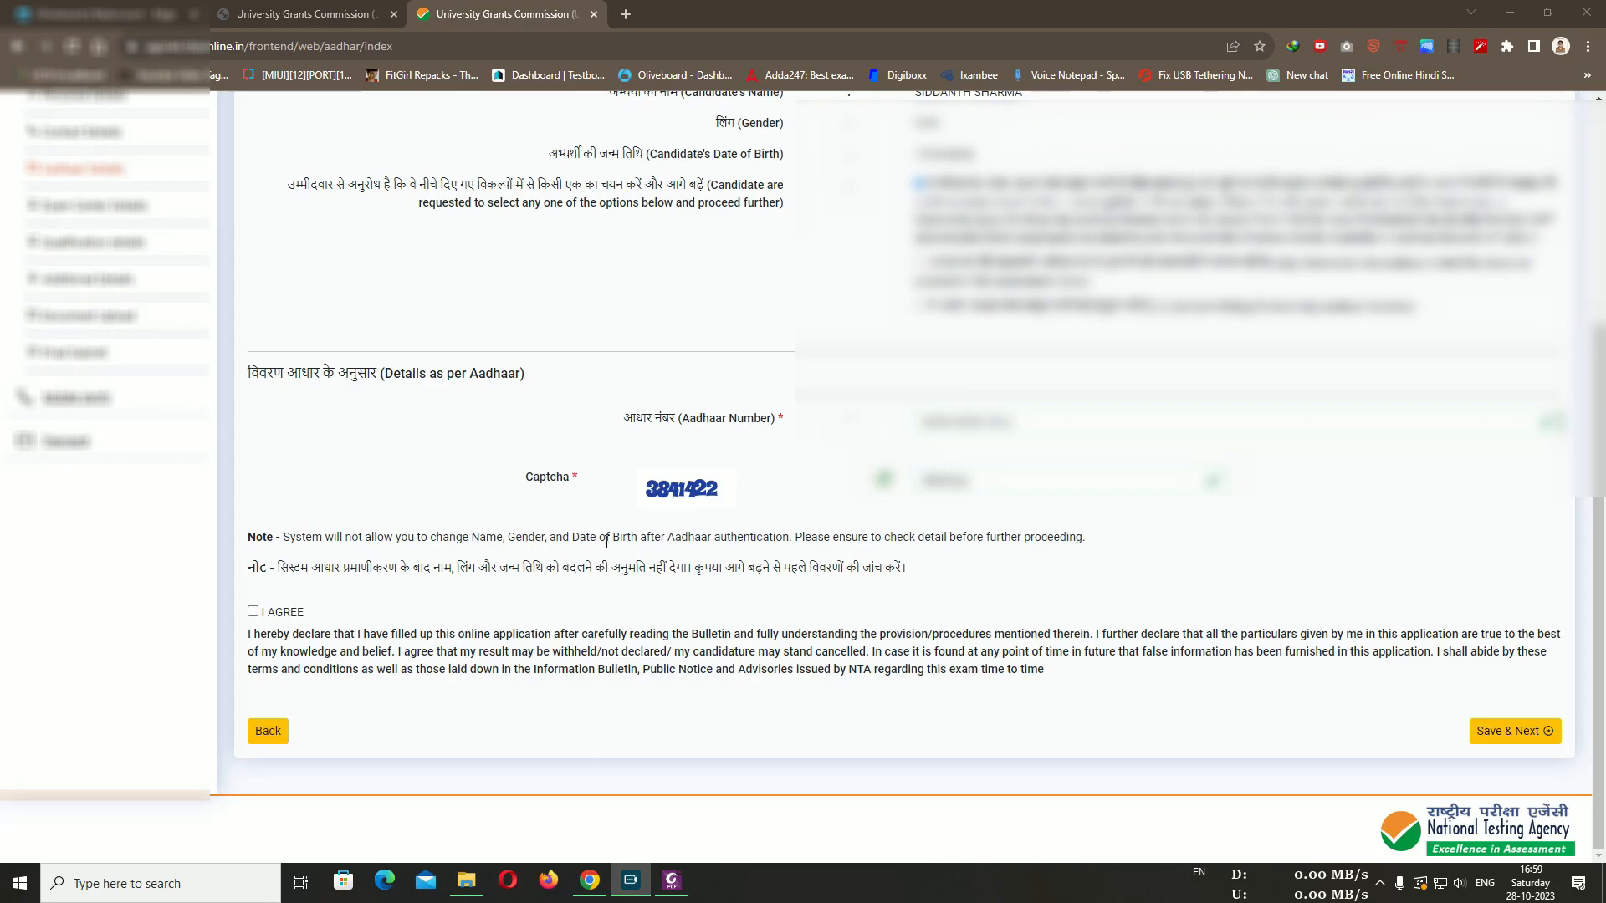
# Review the Aadhaar authentication note on Name, Gender and Date of Birth, then accept the declaration
pyautogui.moveTo(624, 542); pyautogui.dragTo(759, 540)
pyautogui.click(757, 540)
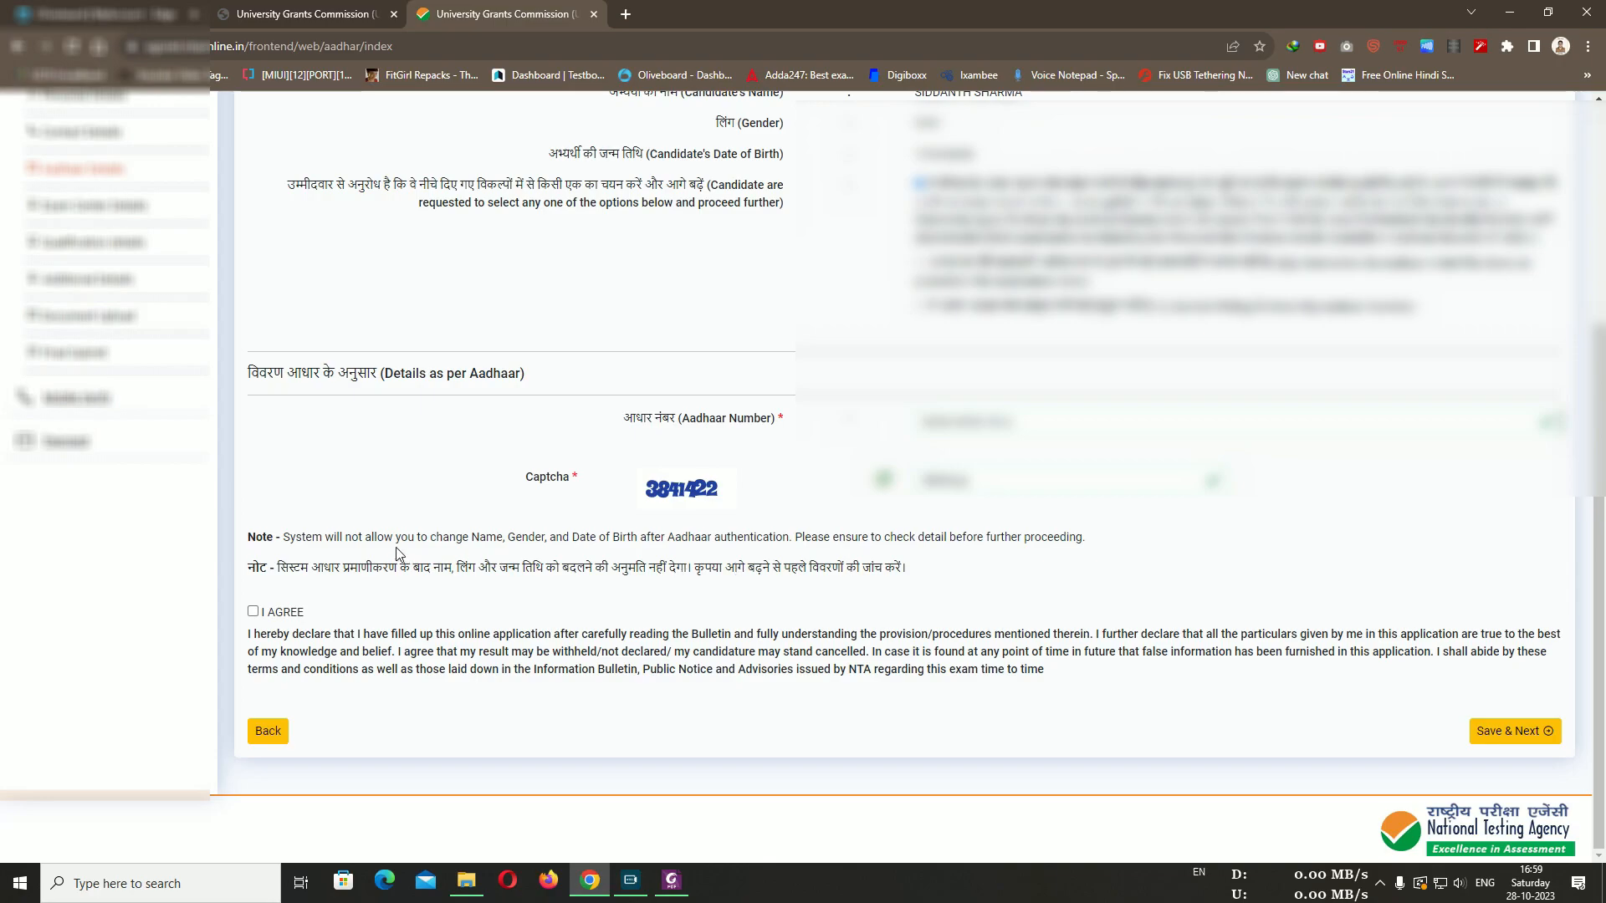
pyautogui.moveTo(468, 539); pyautogui.dragTo(631, 533)
pyautogui.doubleClick(511, 536)
pyautogui.click(524, 539)
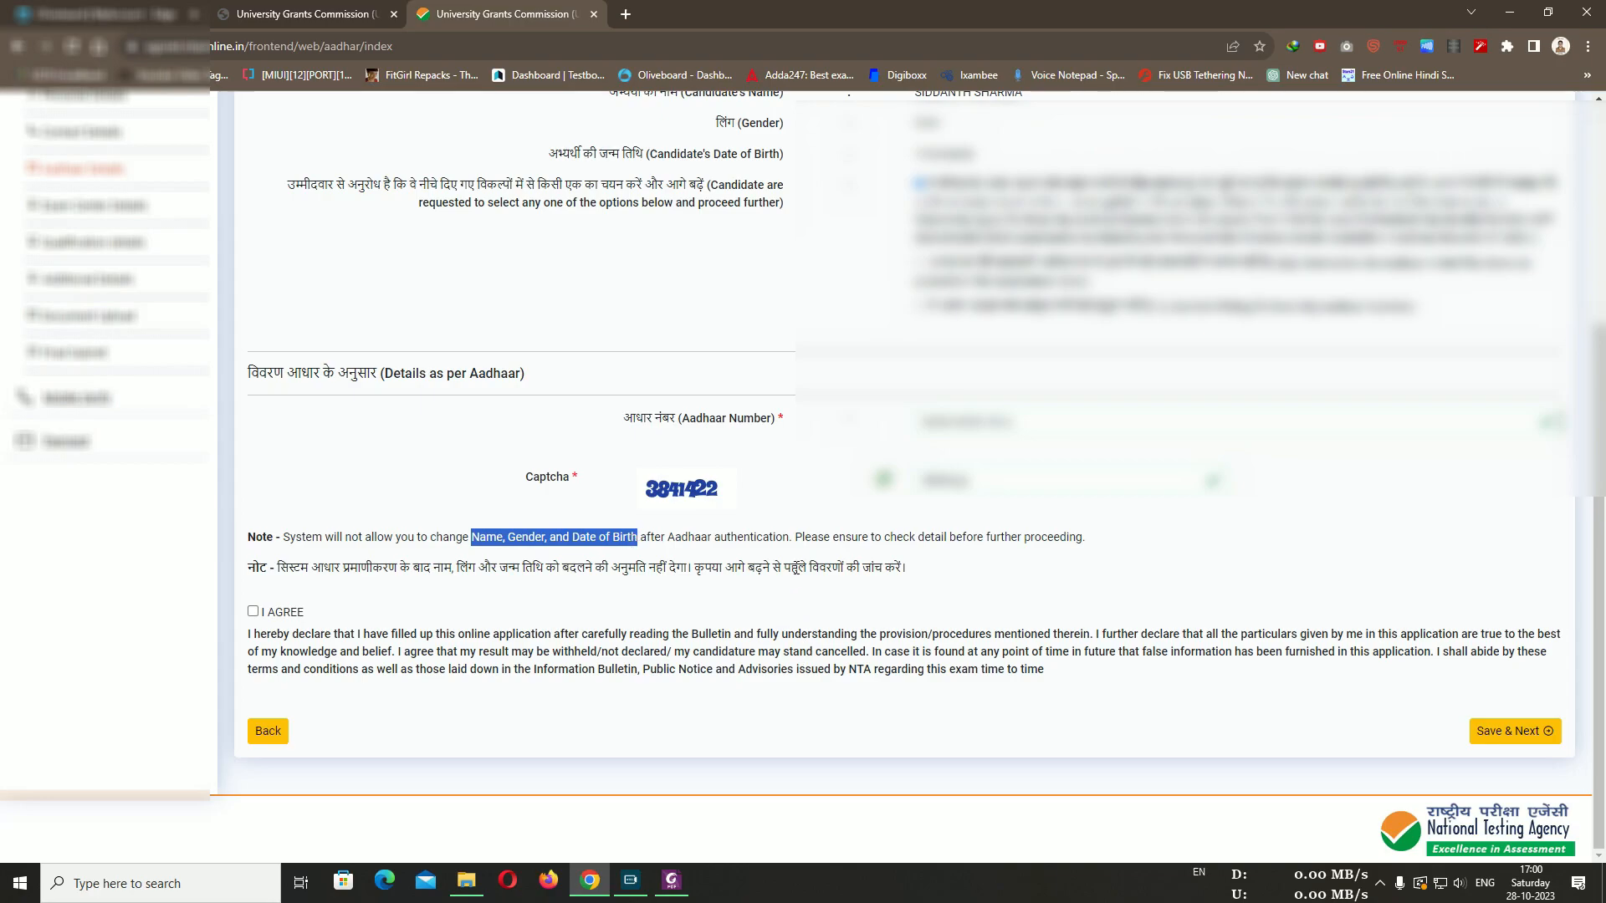
pyautogui.click(821, 534)
pyautogui.click(264, 616)
# Save the Aadhaar details and set Apply For to JRF & Assistant Professor
pyautogui.click(1517, 731)
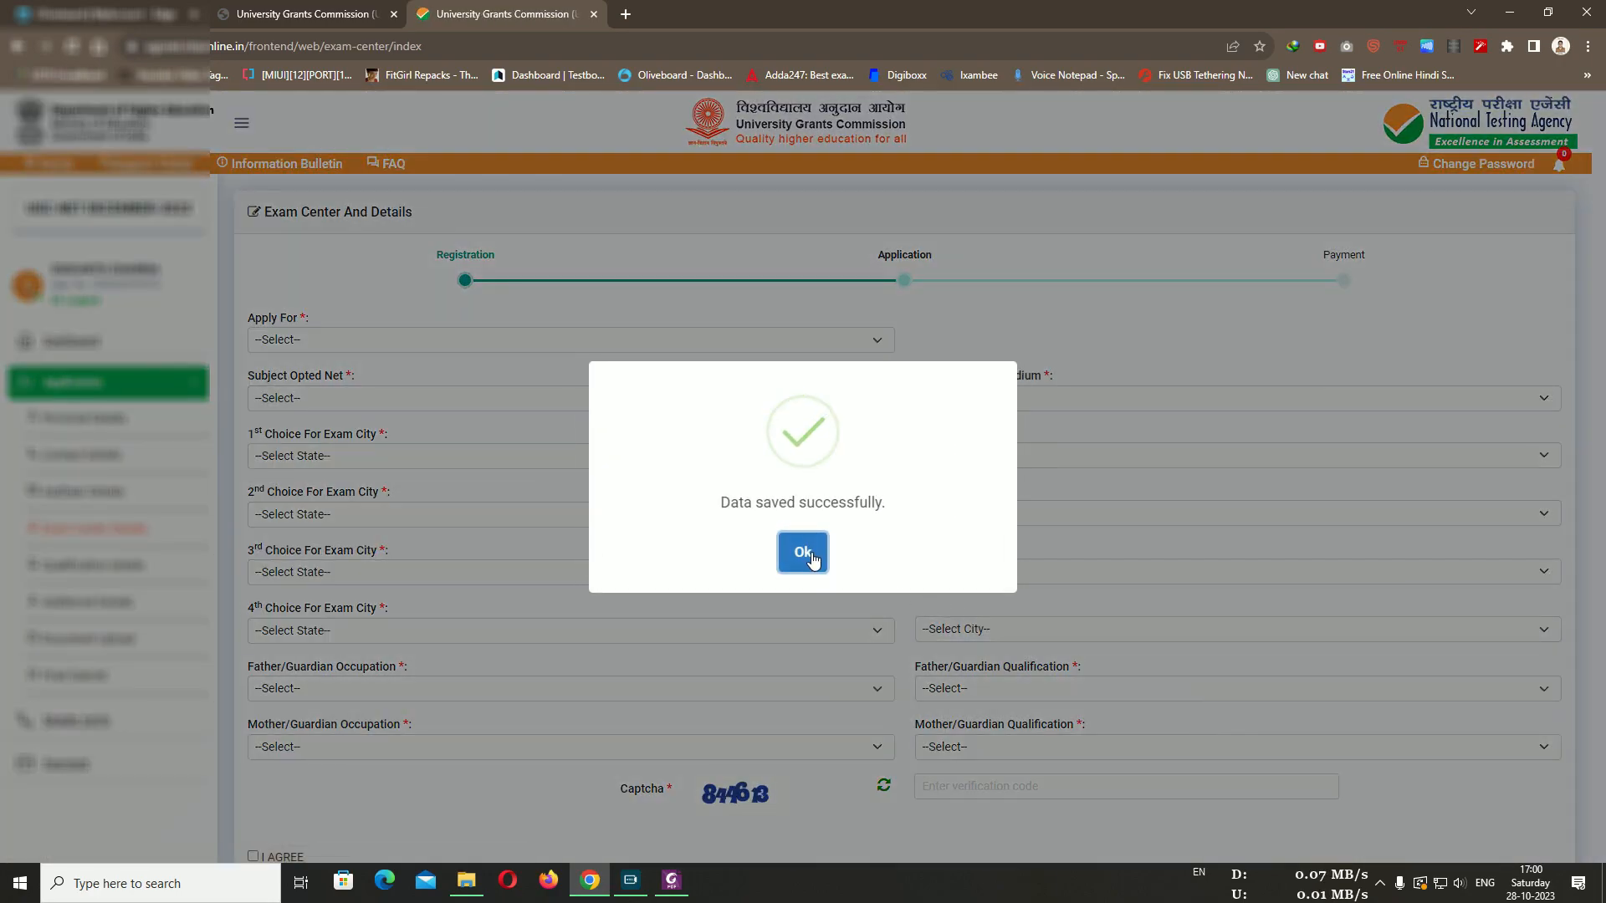
pyautogui.click(807, 558)
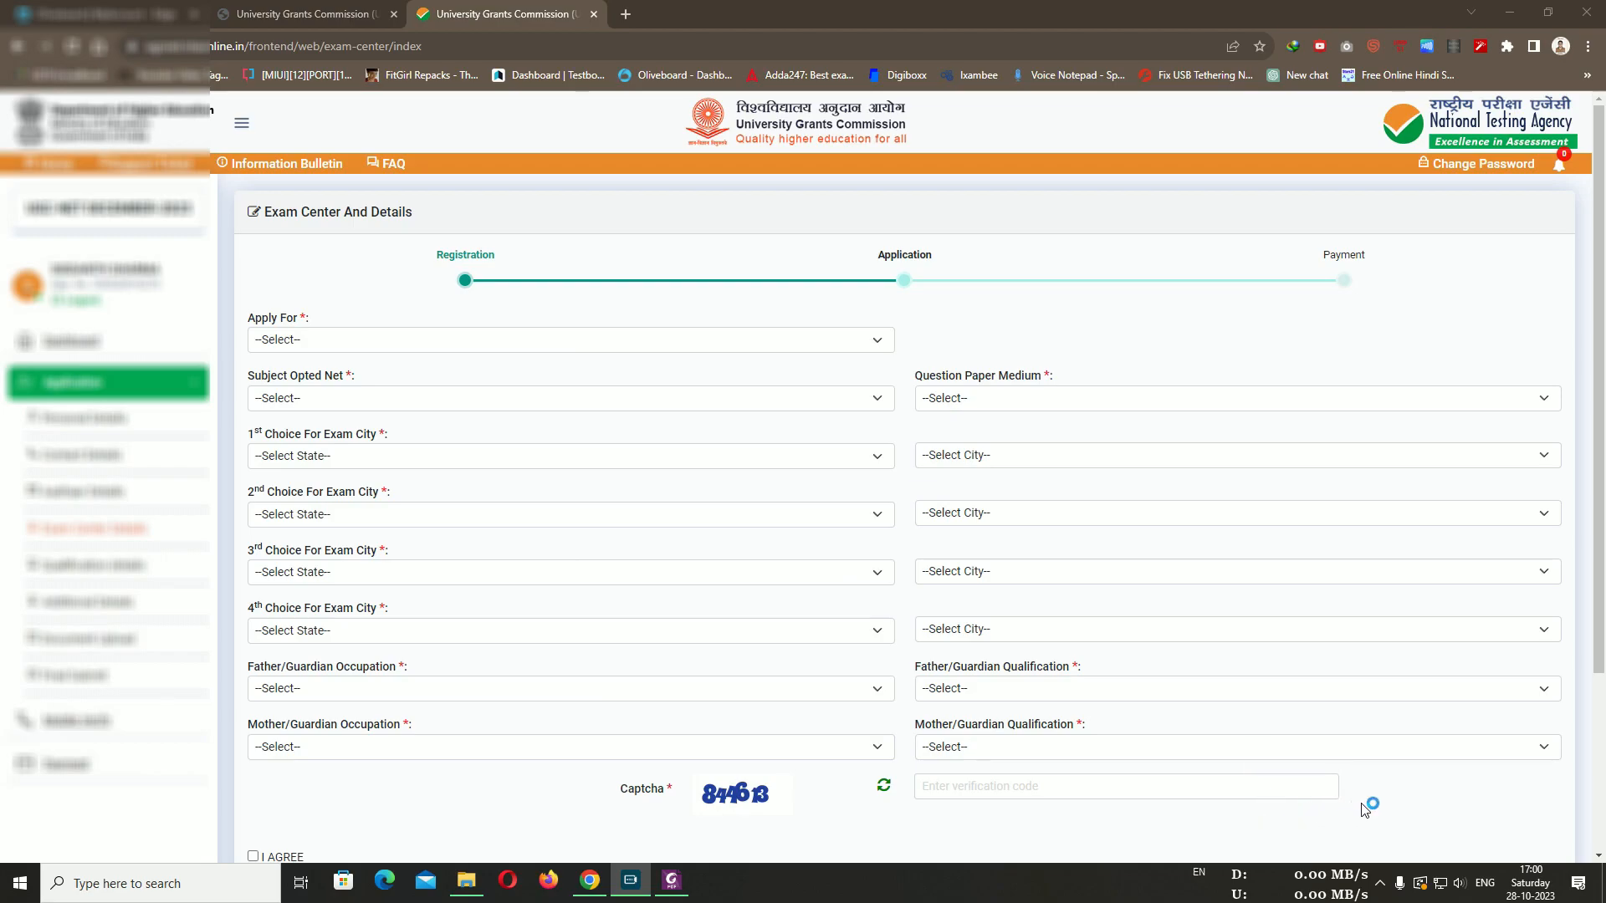
pyautogui.click(288, 344)
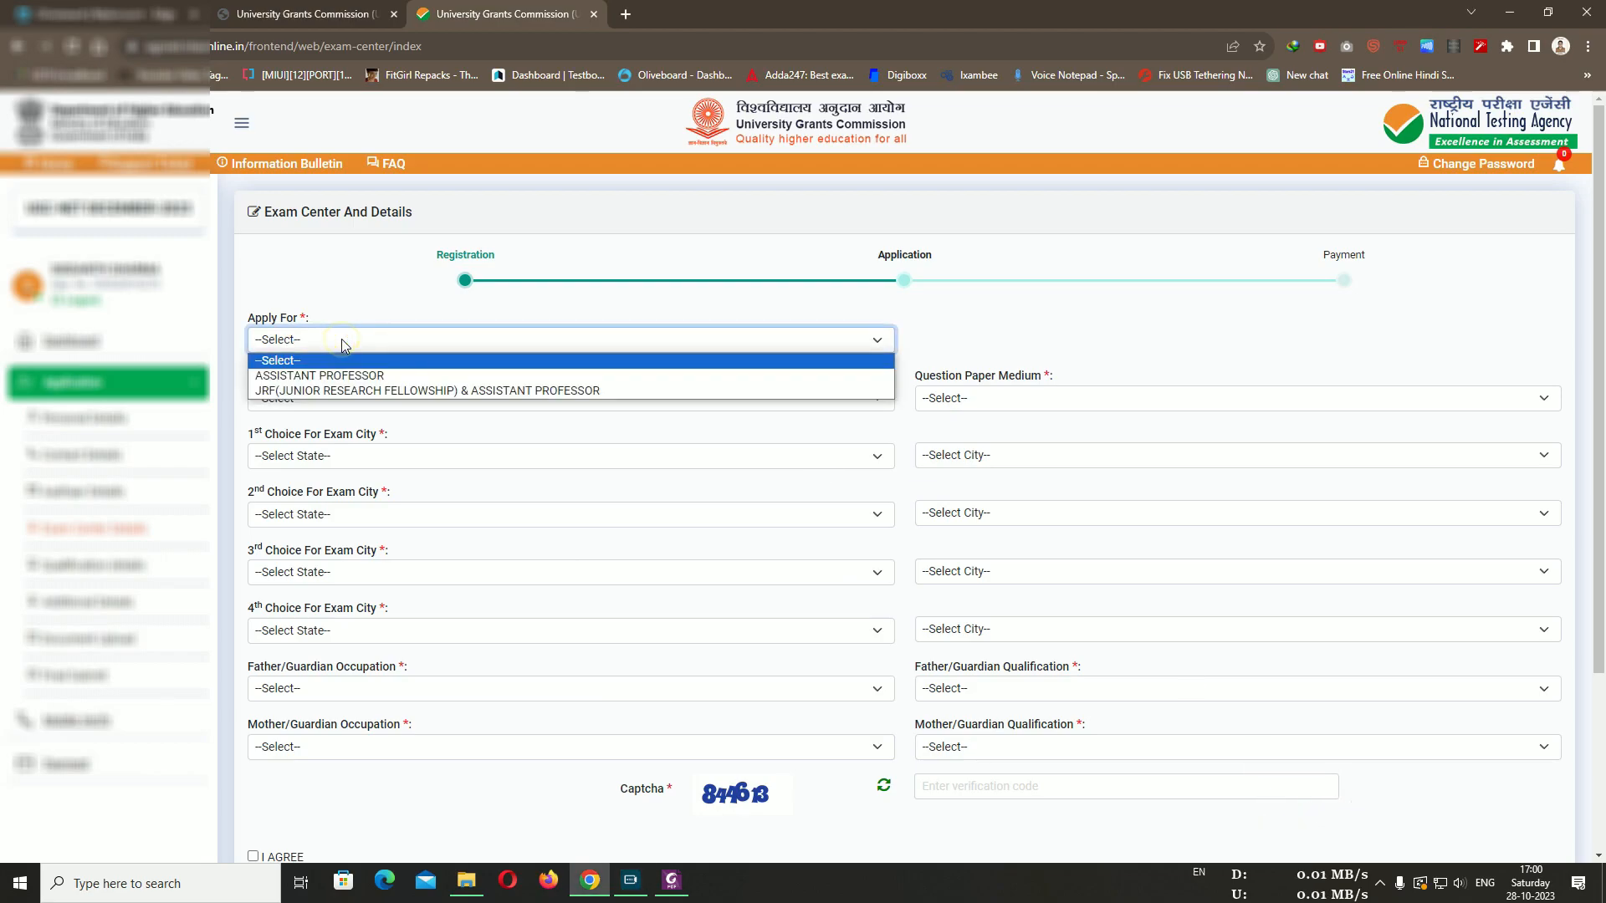
pyautogui.click(389, 393)
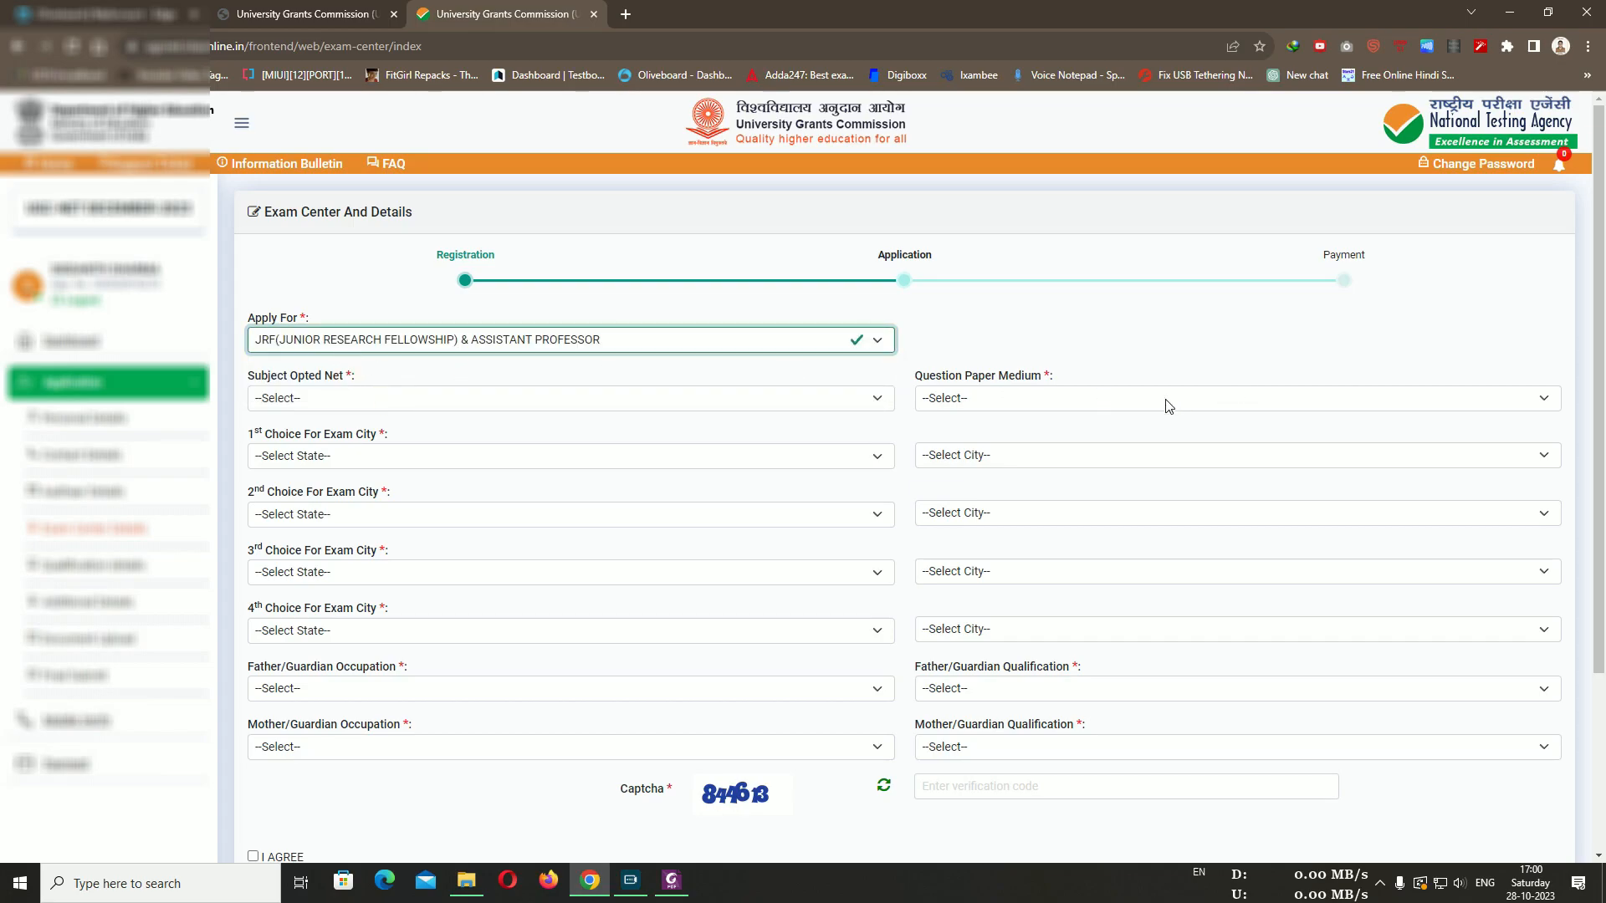
pyautogui.click(373, 398)
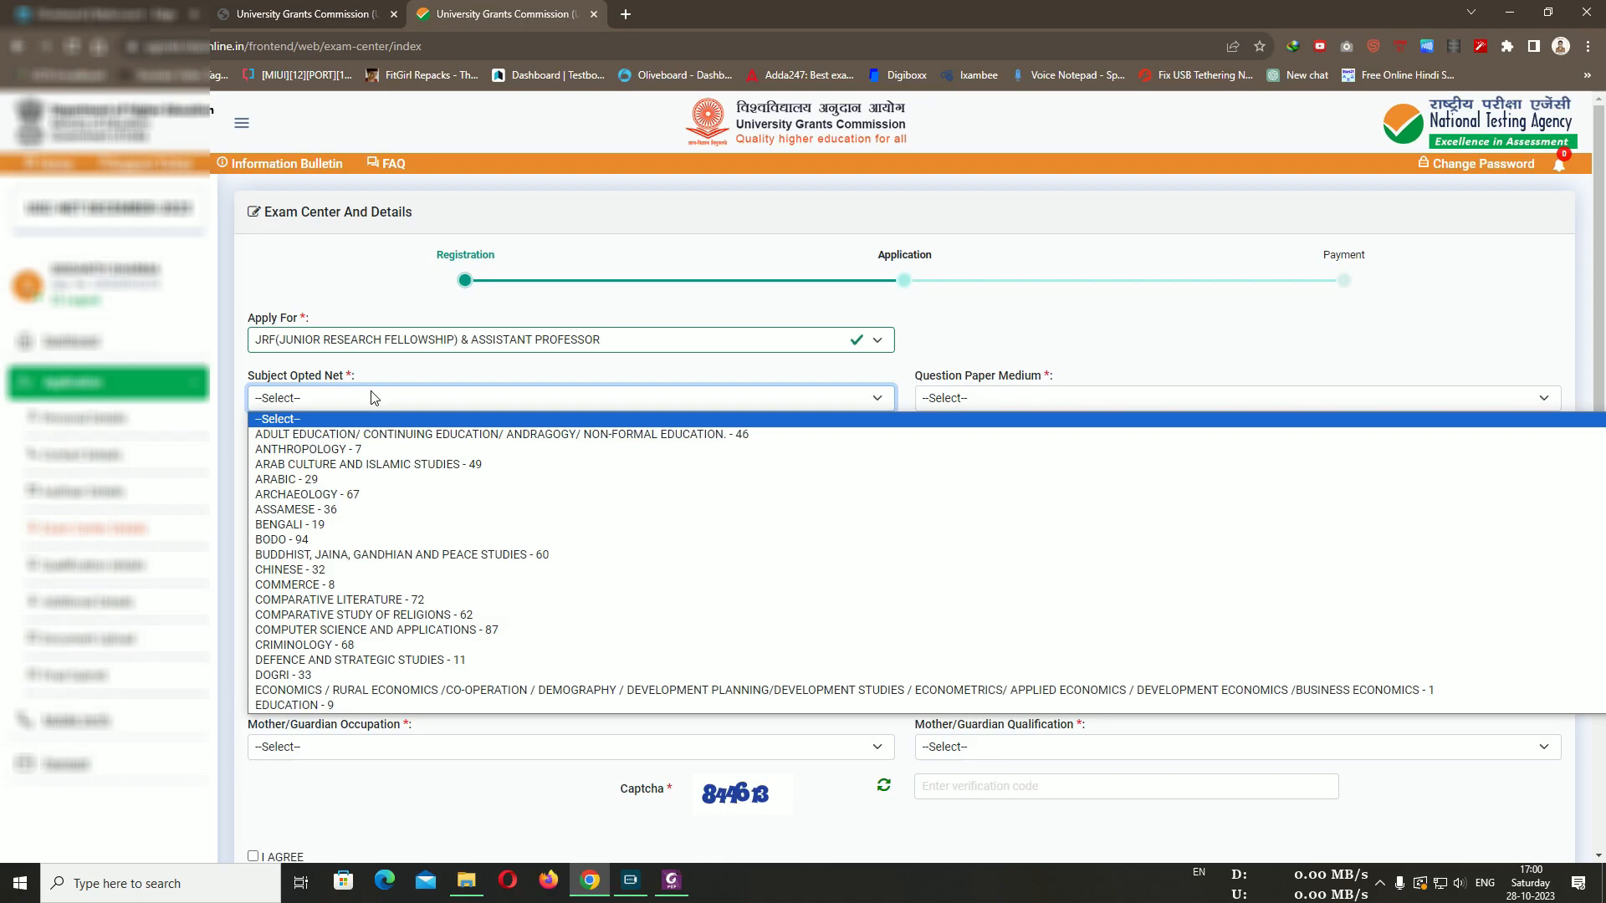
# Select HISTORY - 6 in the Subject Opted Net list
pyautogui.click(374, 398)
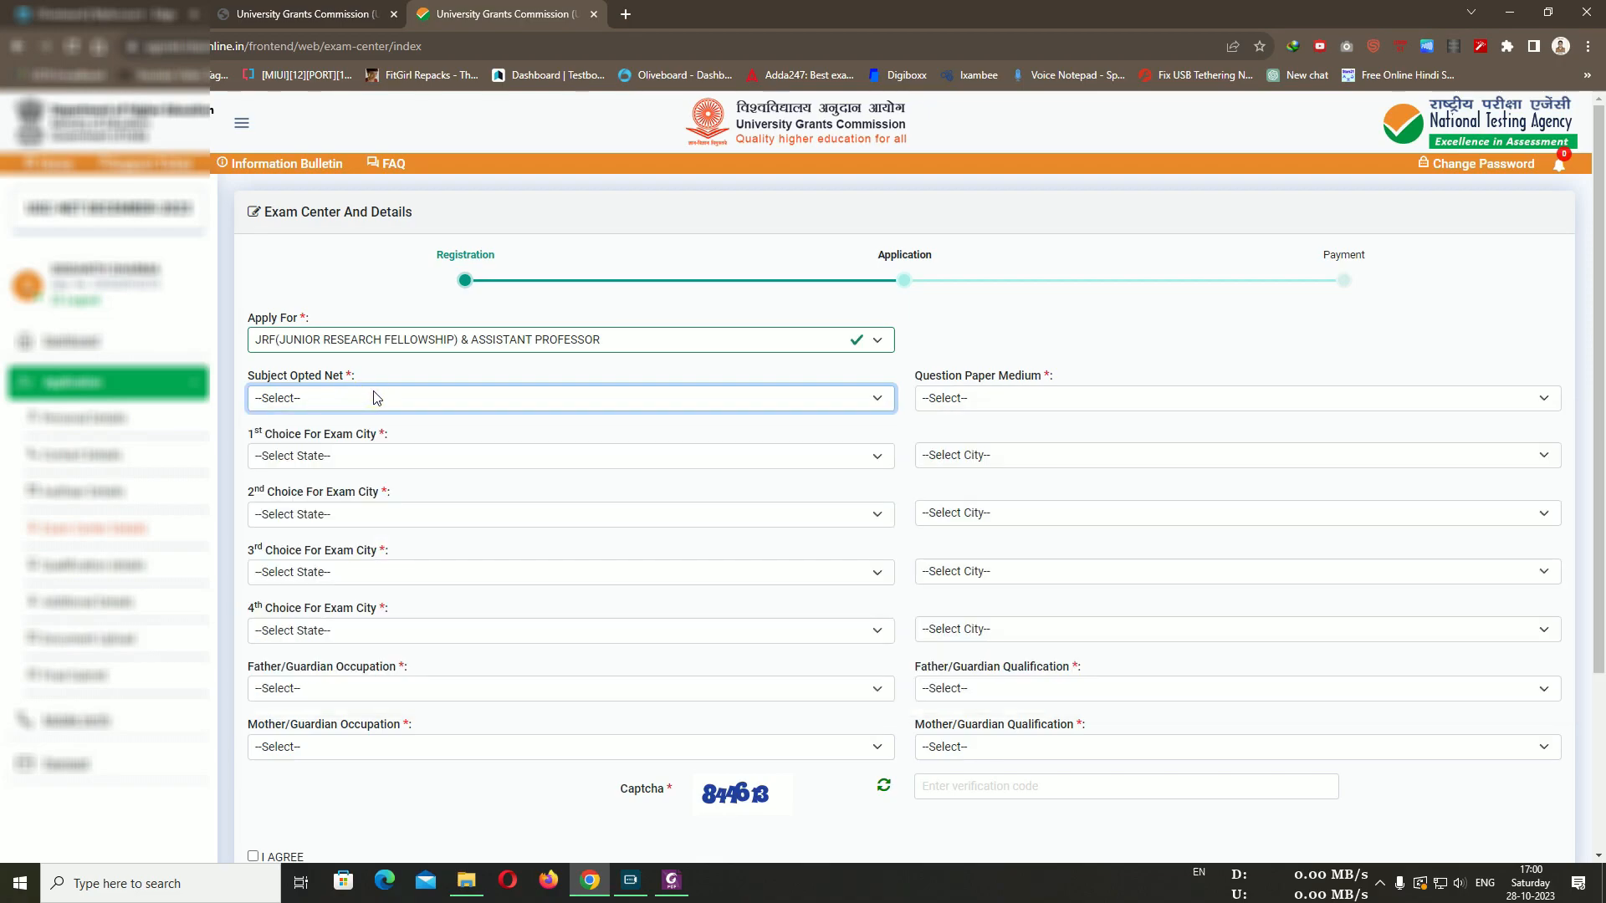
pyautogui.click(374, 398)
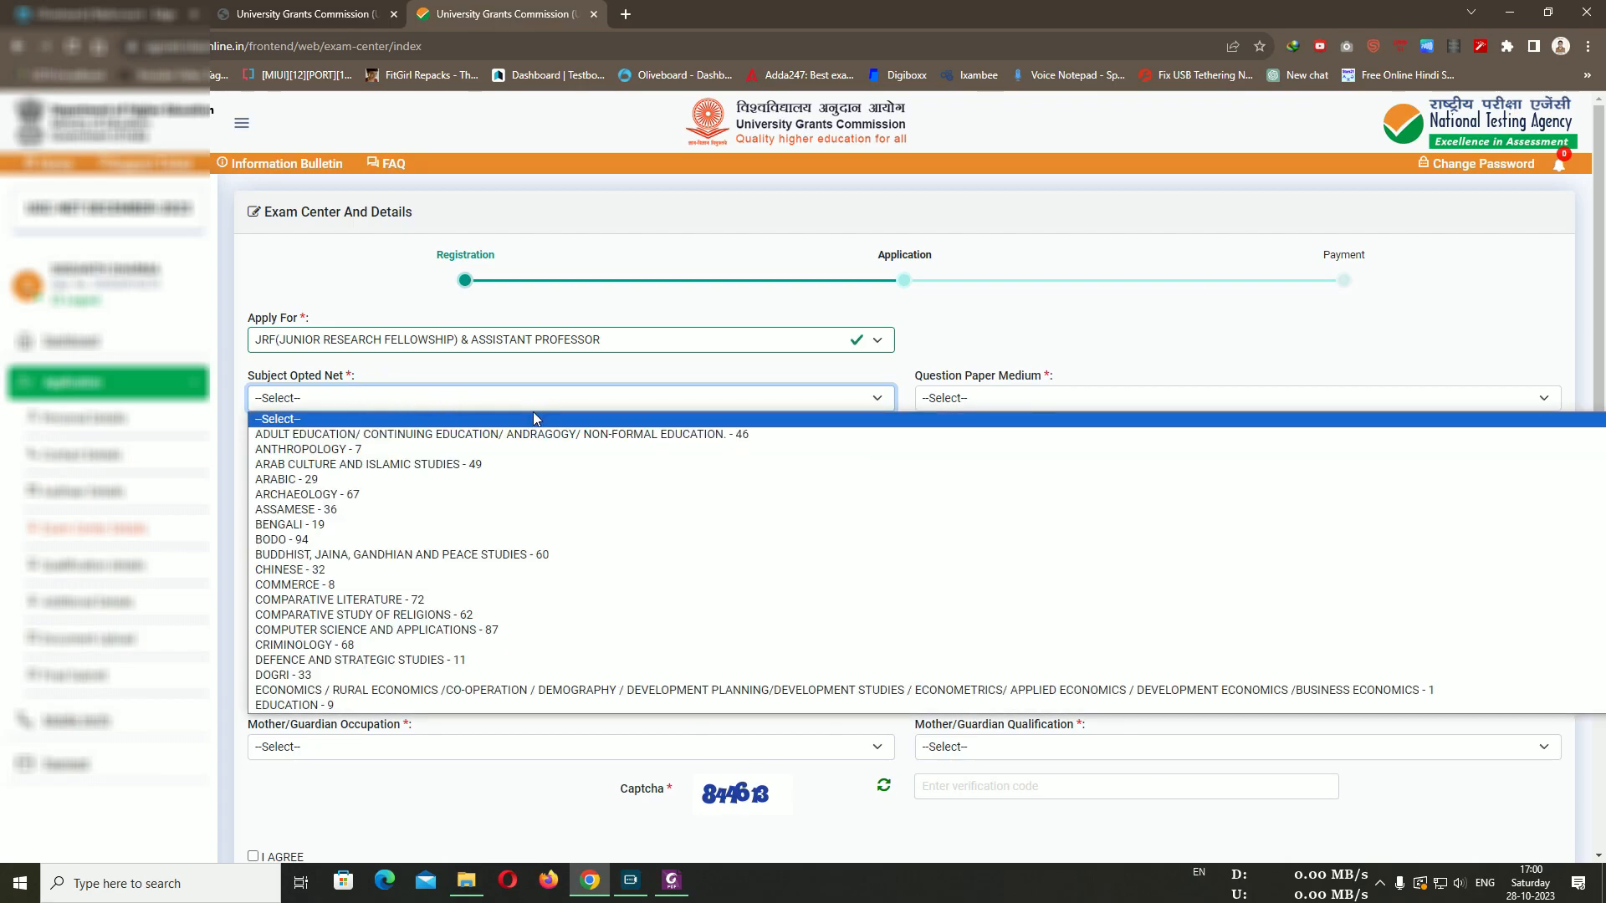
pyautogui.scroll(-3, 476, 489)
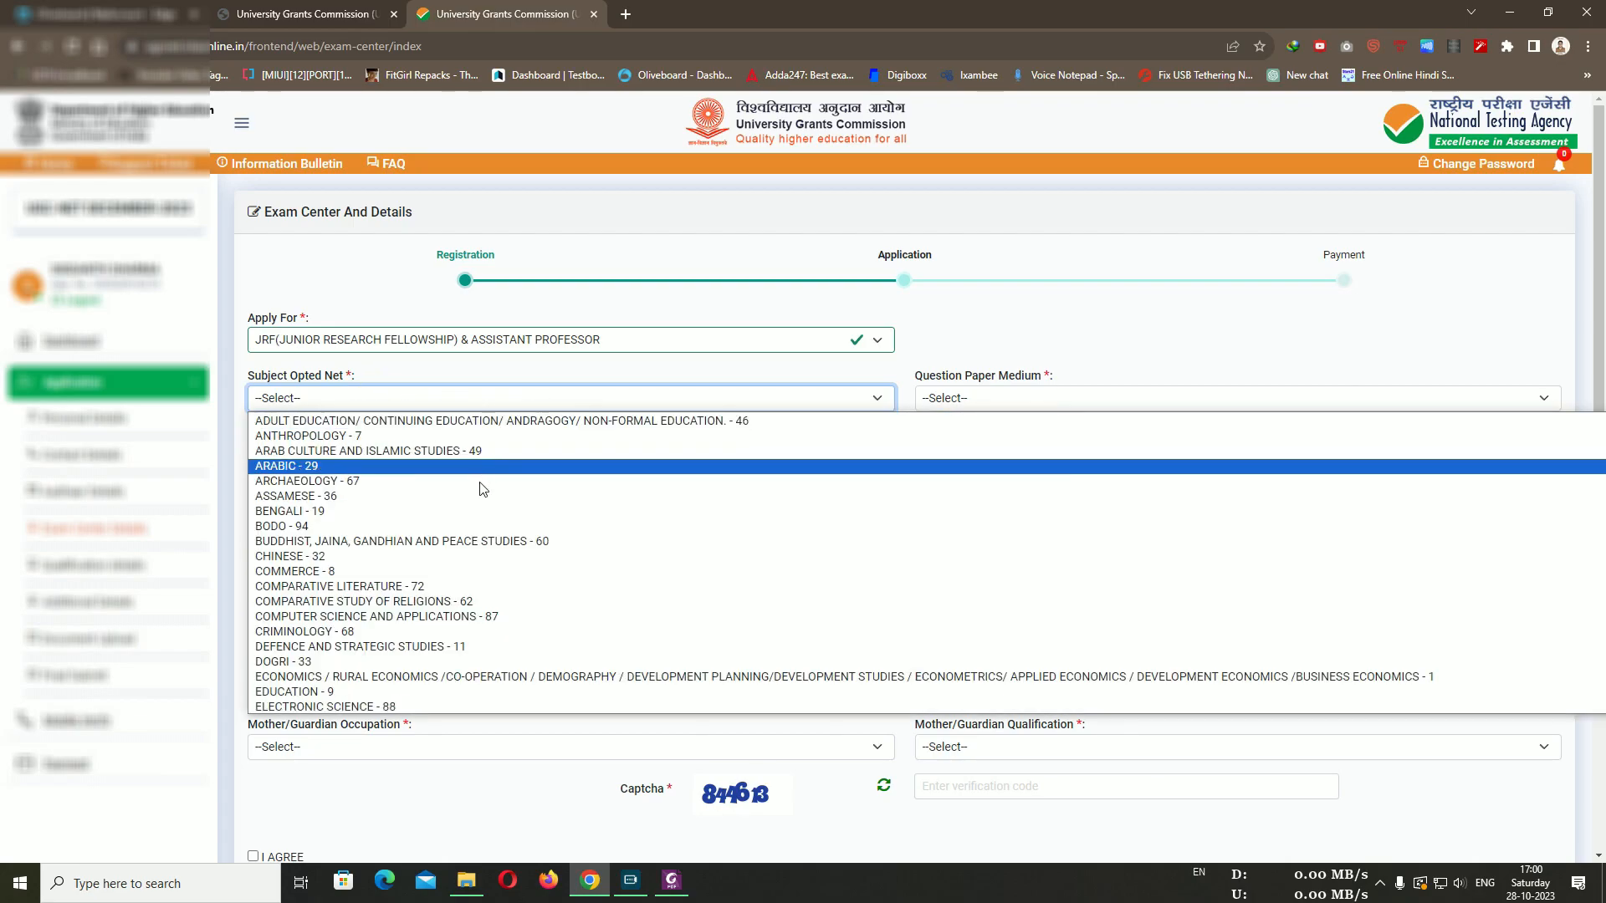
pyautogui.scroll(-3, 477, 493)
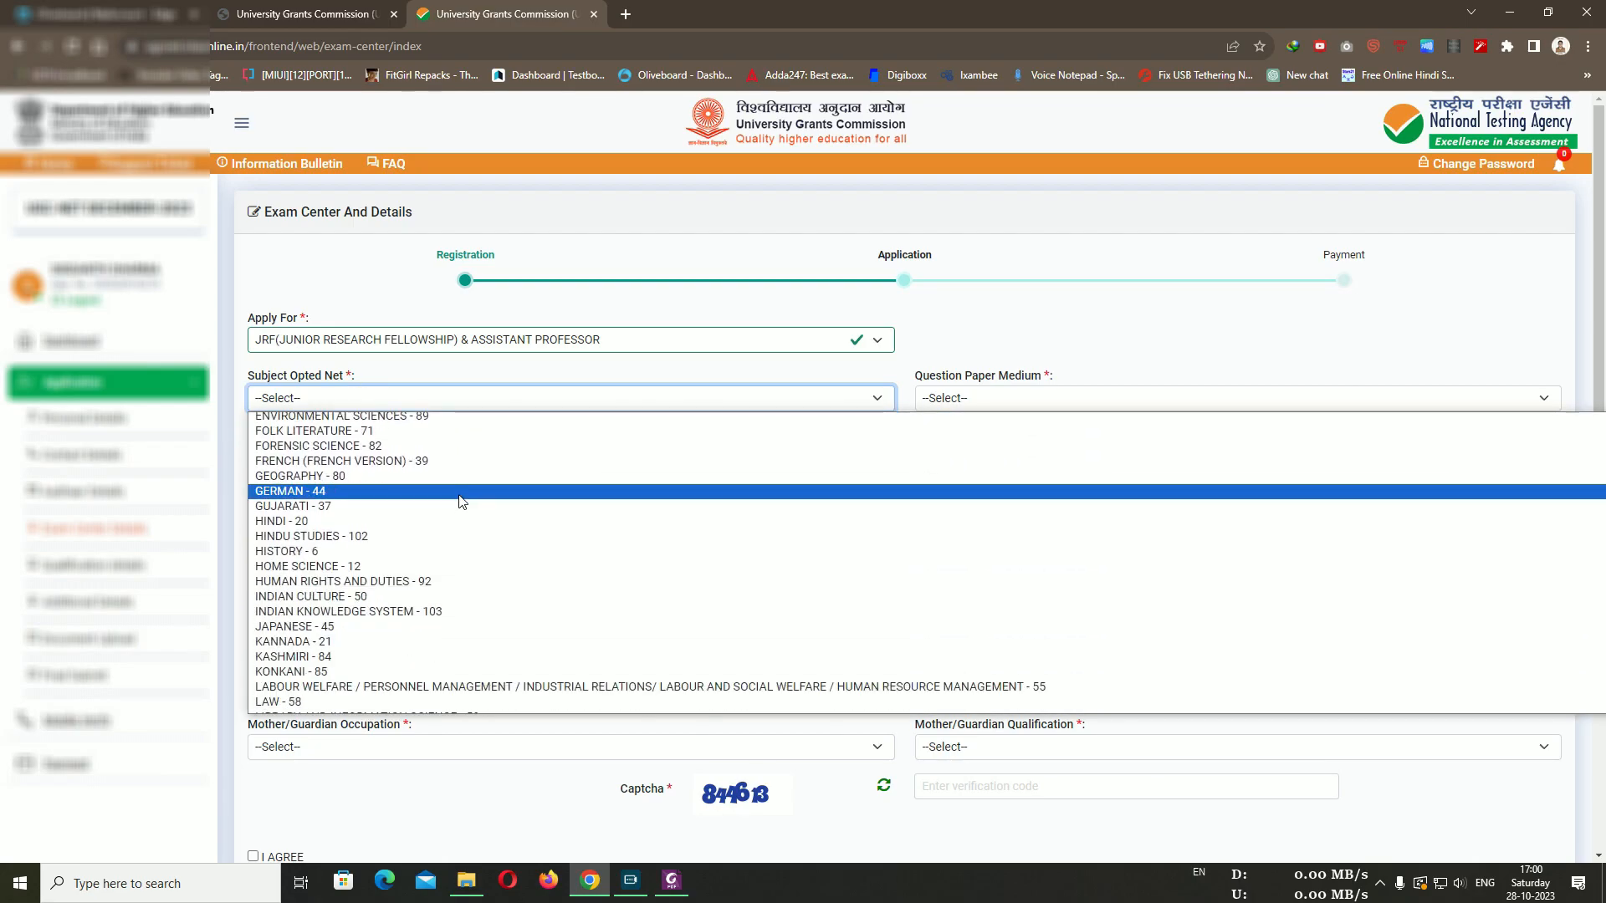
pyautogui.click(400, 547)
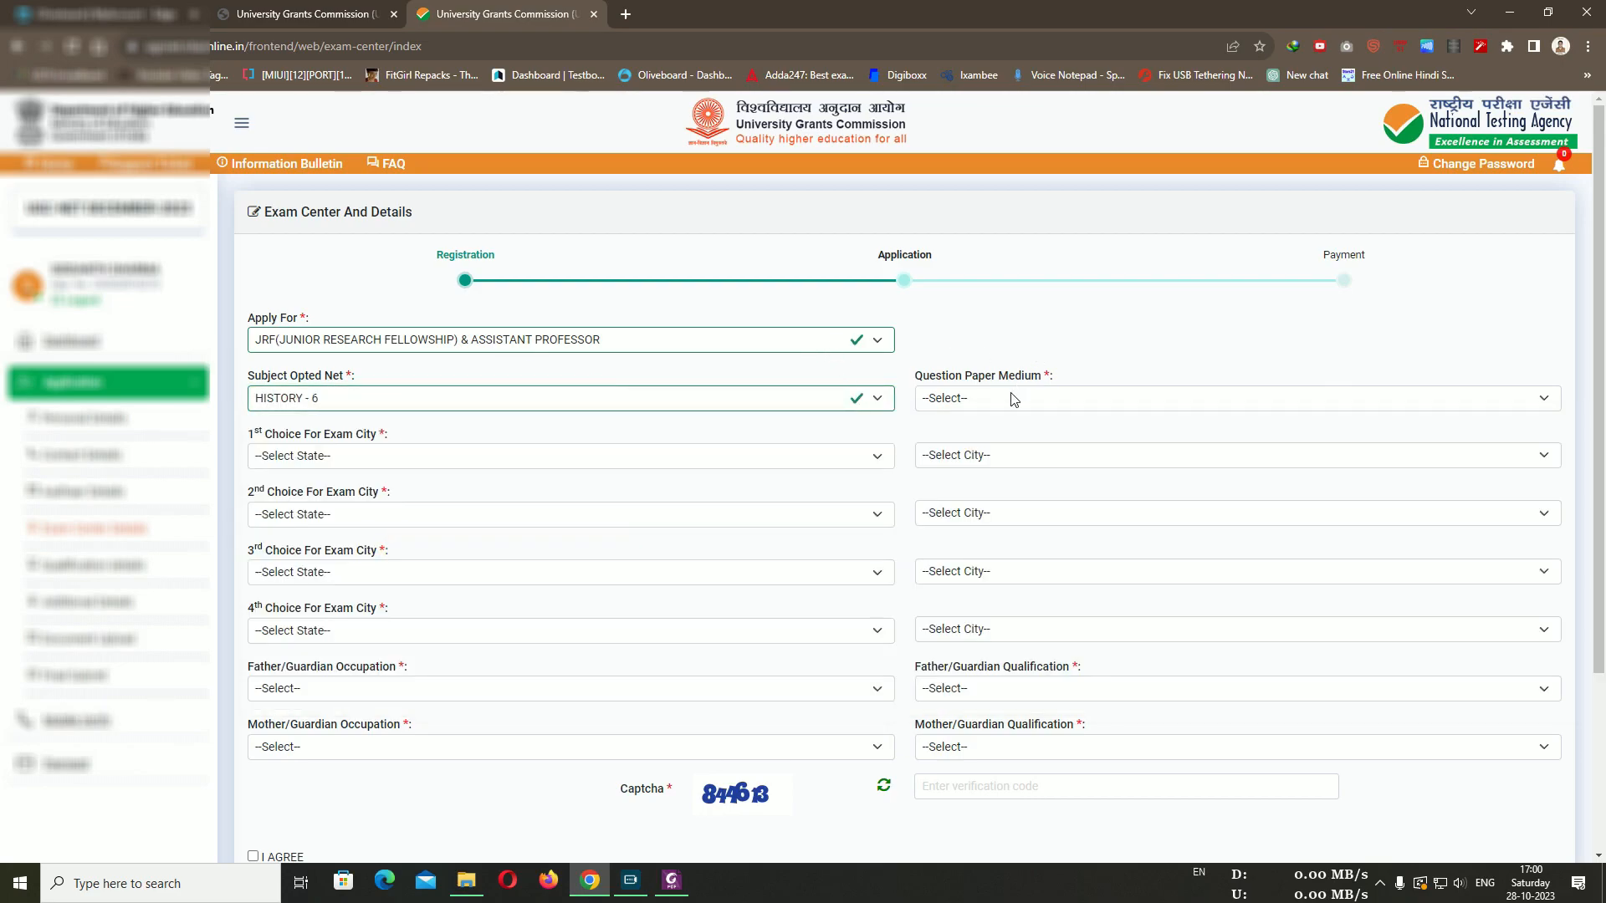
pyautogui.click(669, 402)
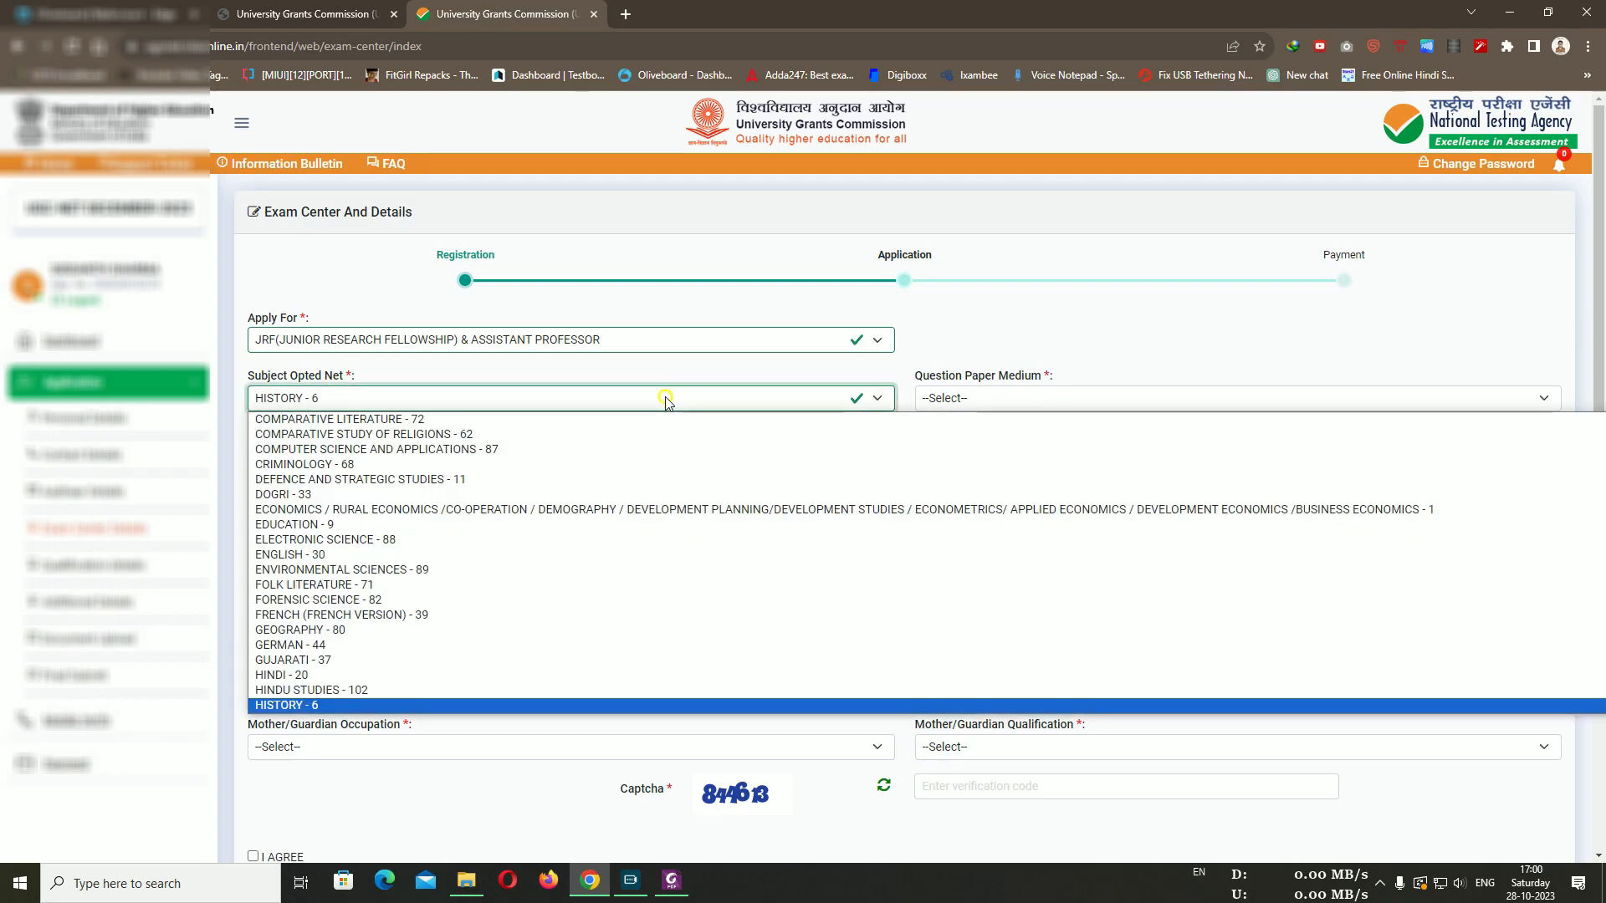
pyautogui.scroll(-4, 577, 690)
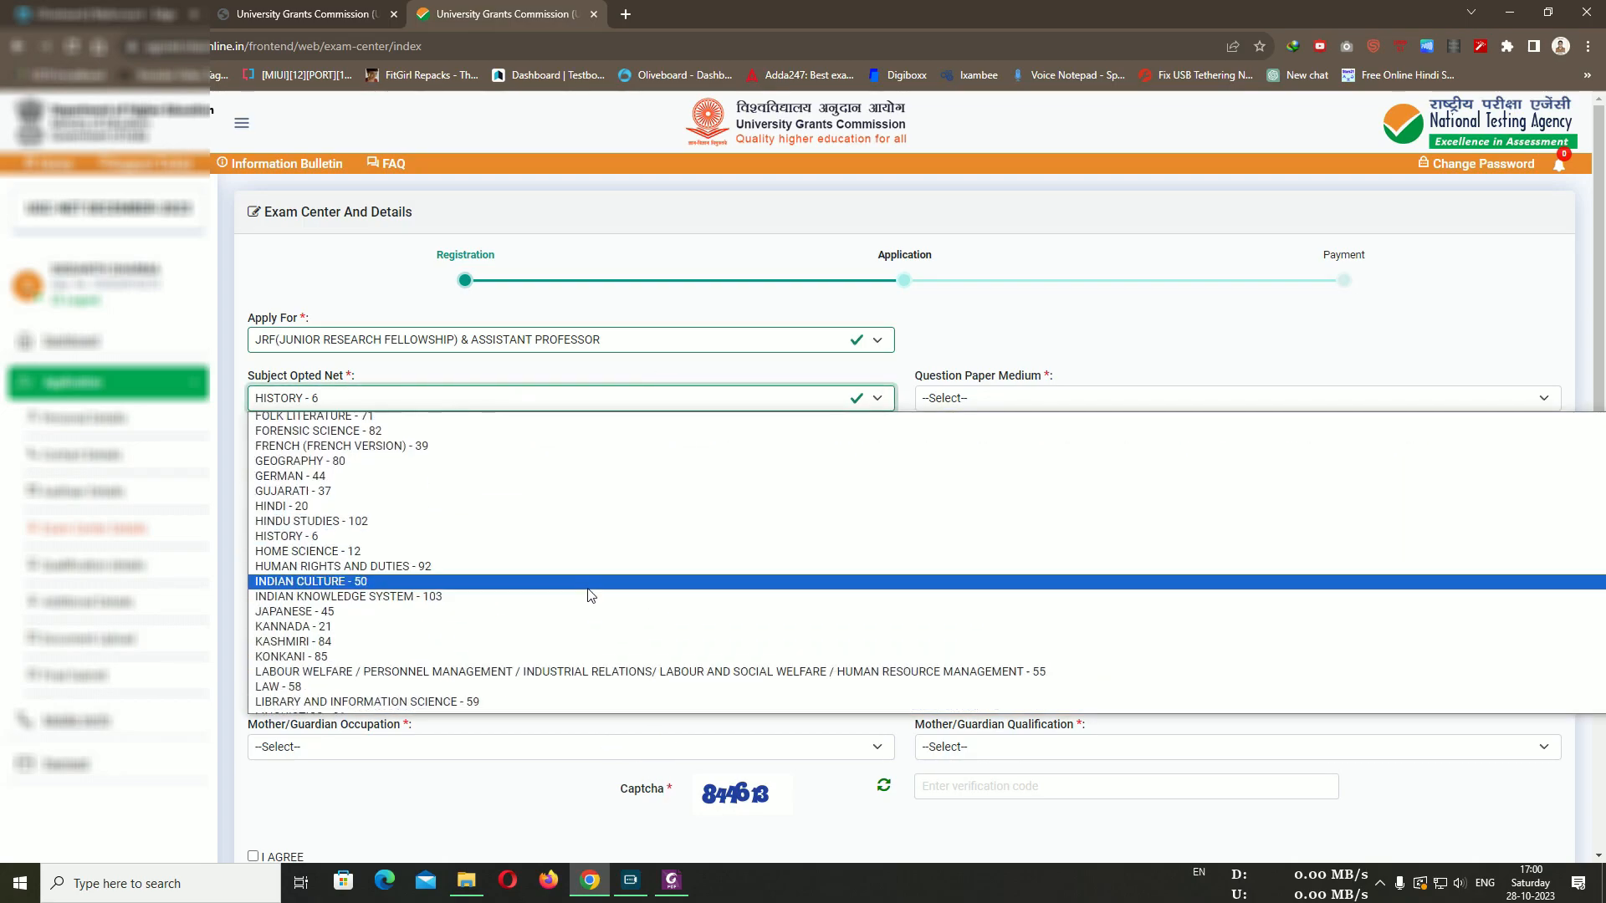
pyautogui.scroll(-4, 385, 669)
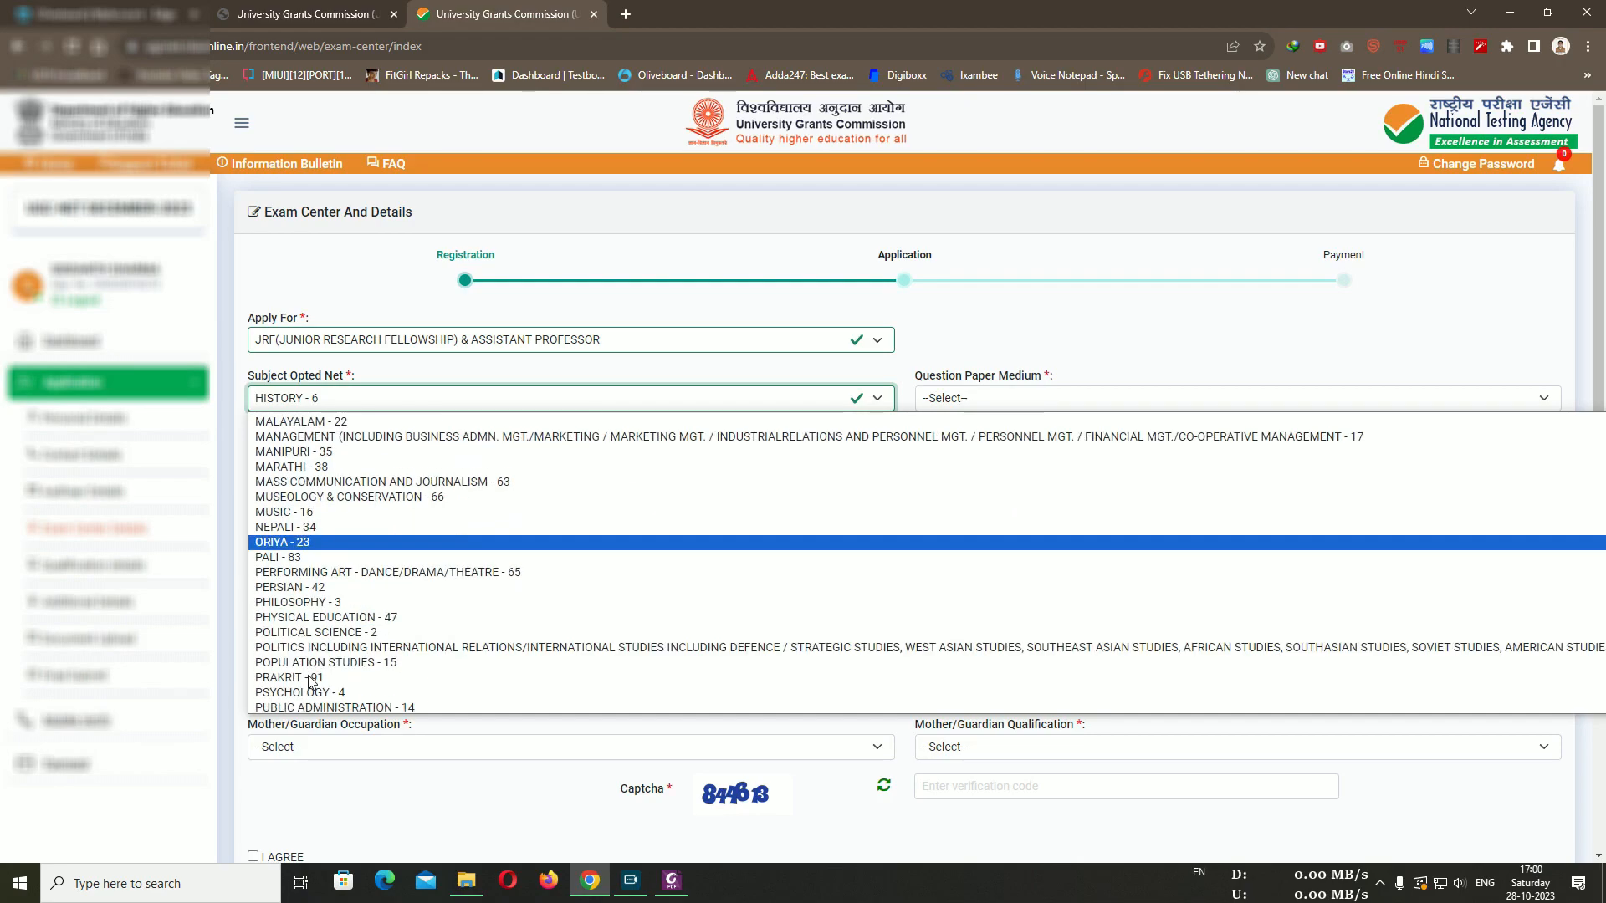
pyautogui.scroll(-3, 385, 688)
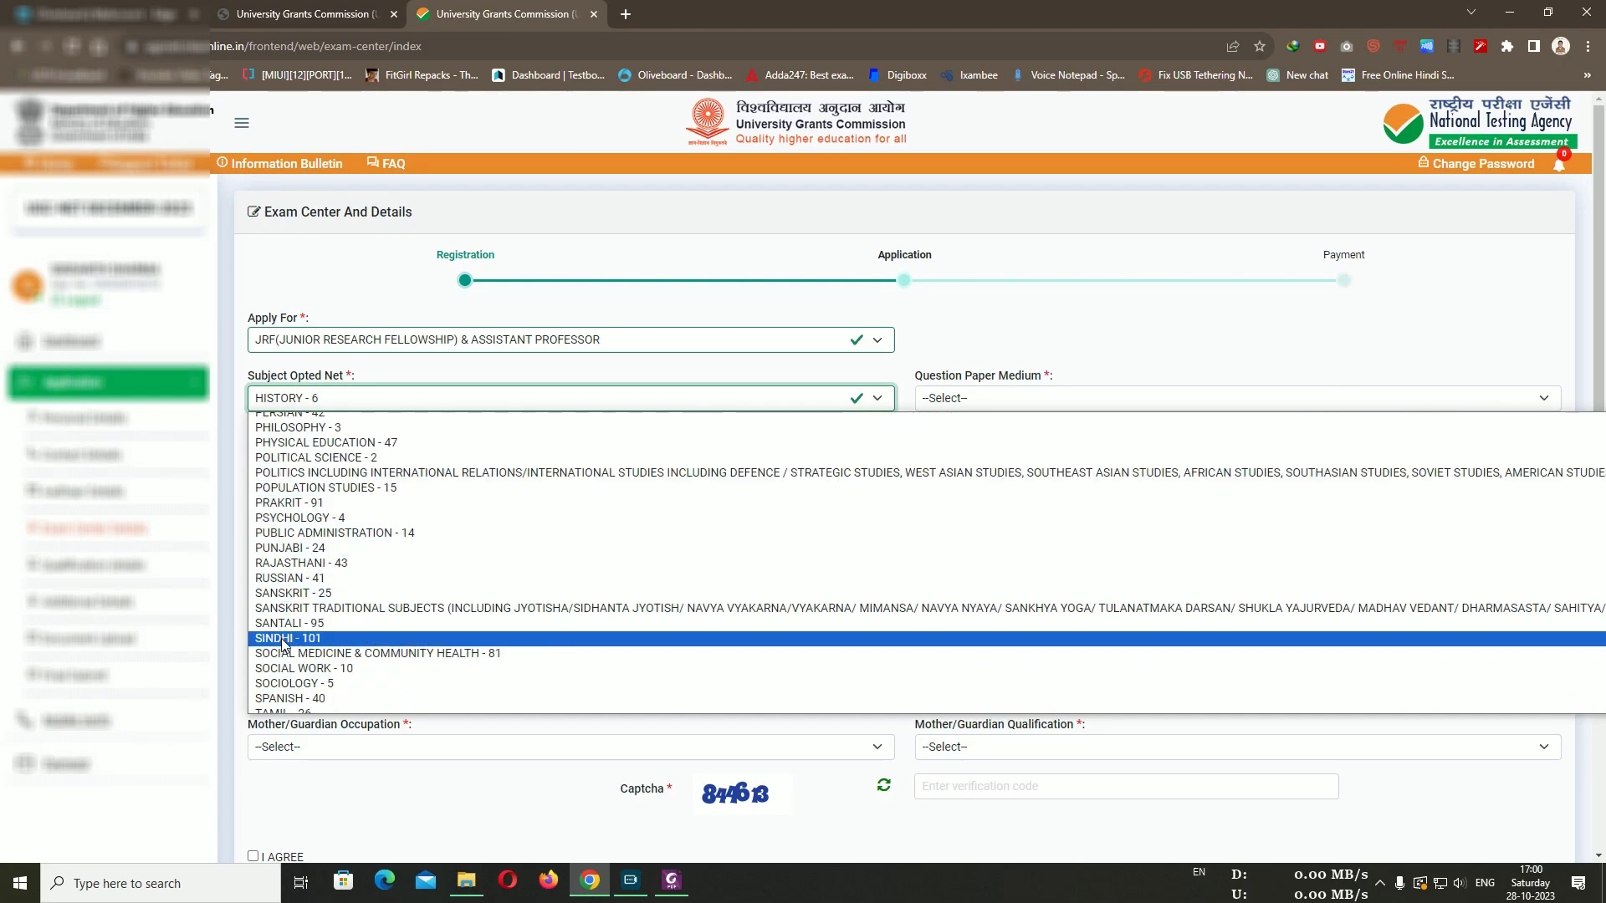
pyautogui.click(1206, 321)
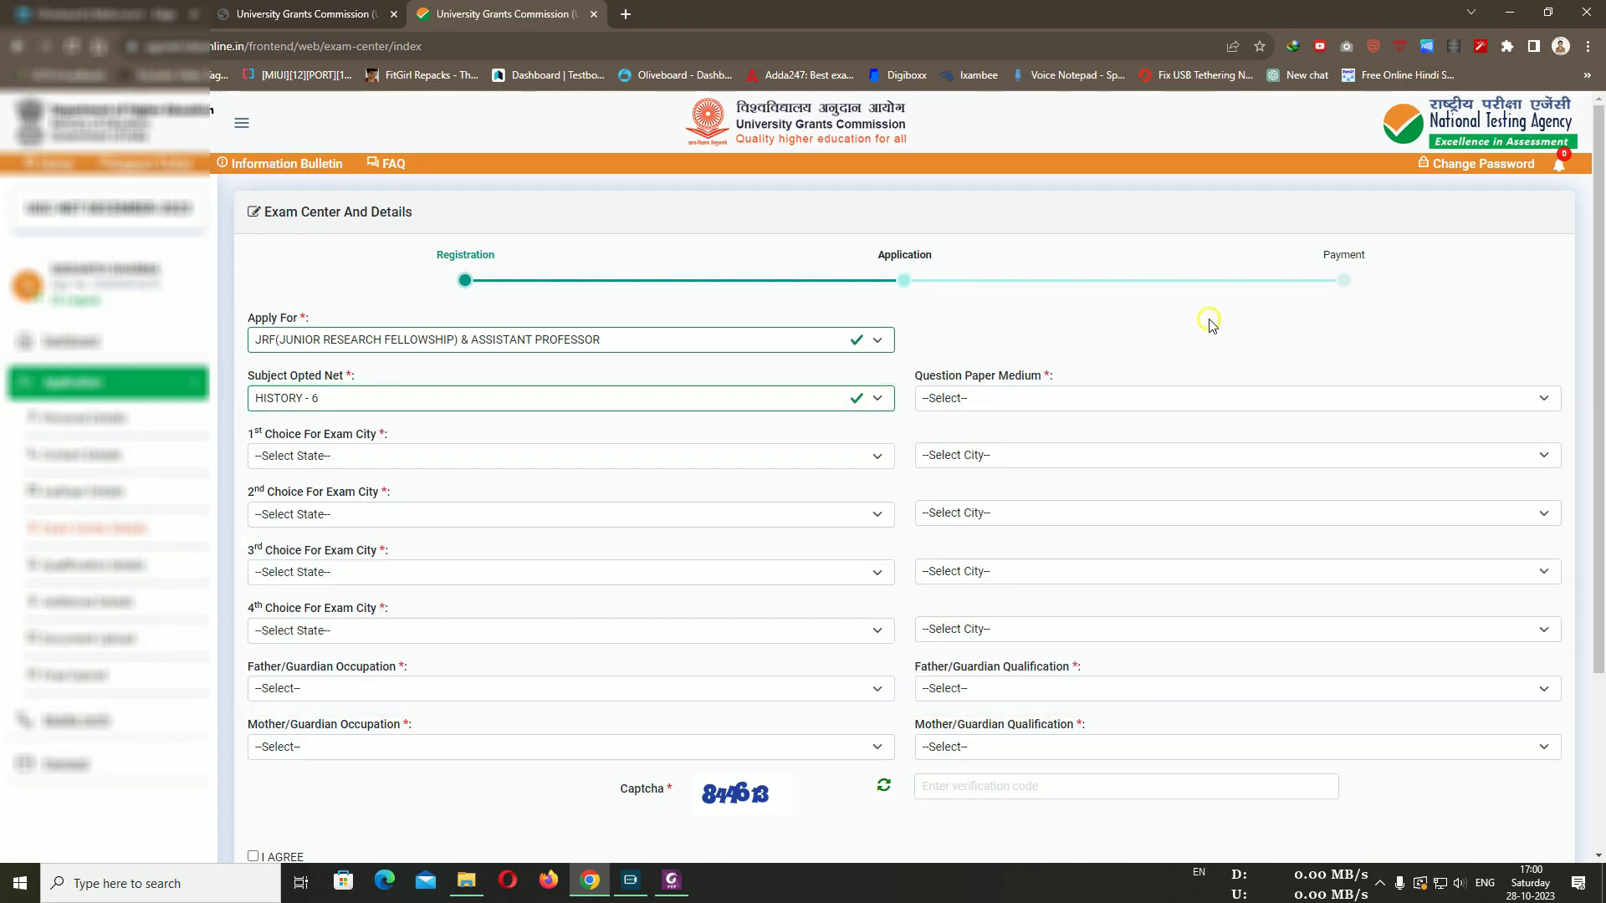
# Set Question Paper Medium to ENGLISH and 1st-choice exam state to Madhya Pradesh
pyautogui.click(1063, 394)
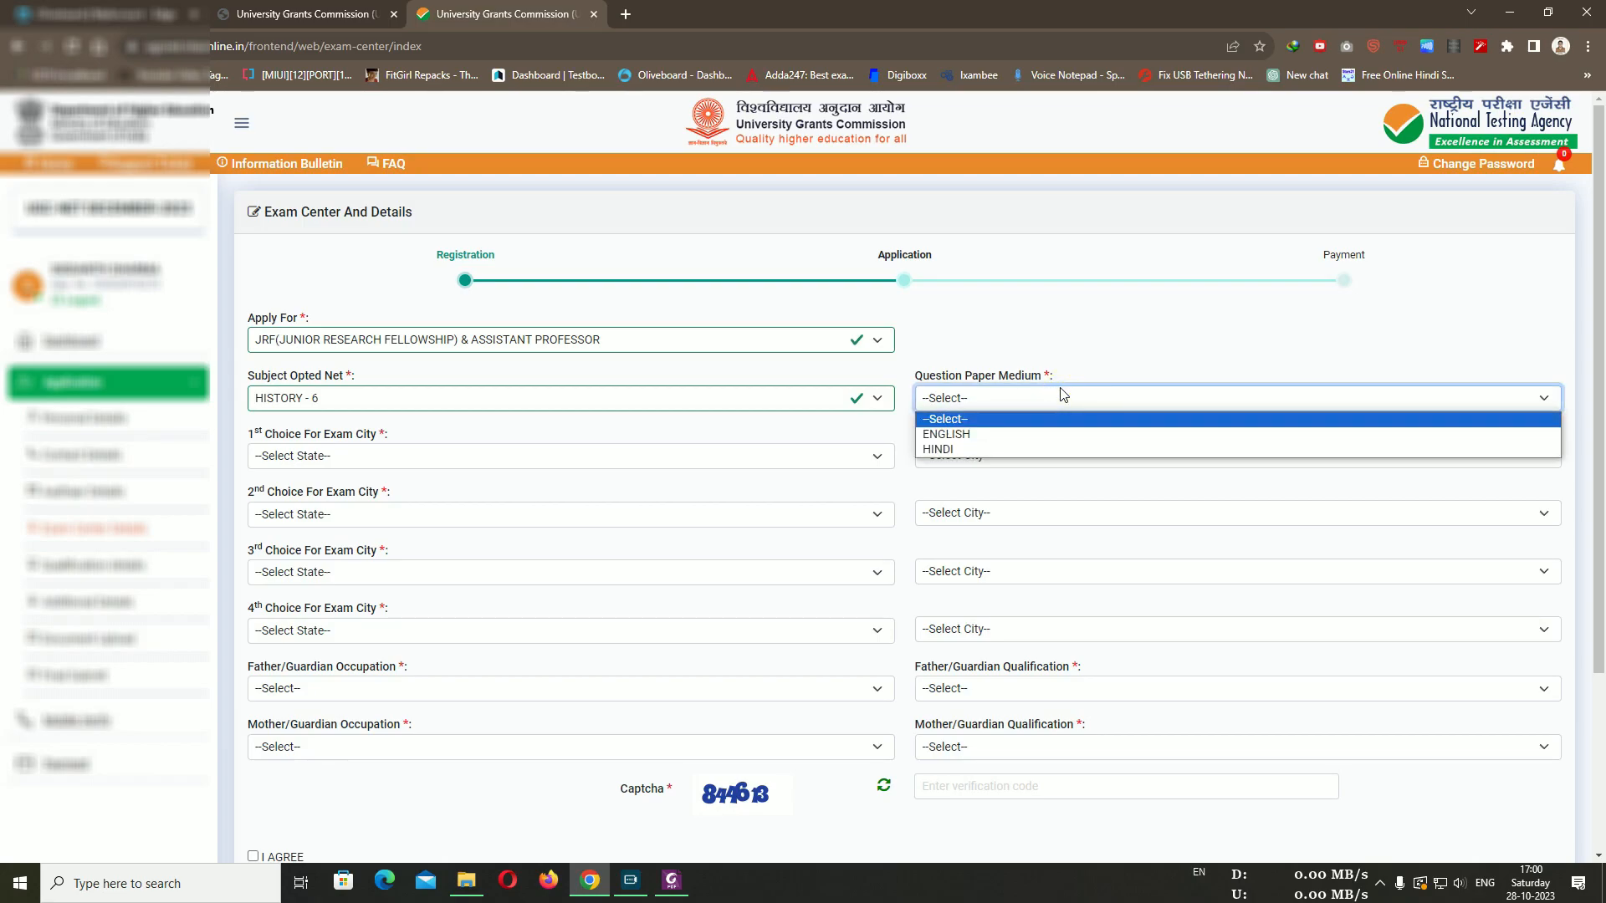
pyautogui.click(1016, 435)
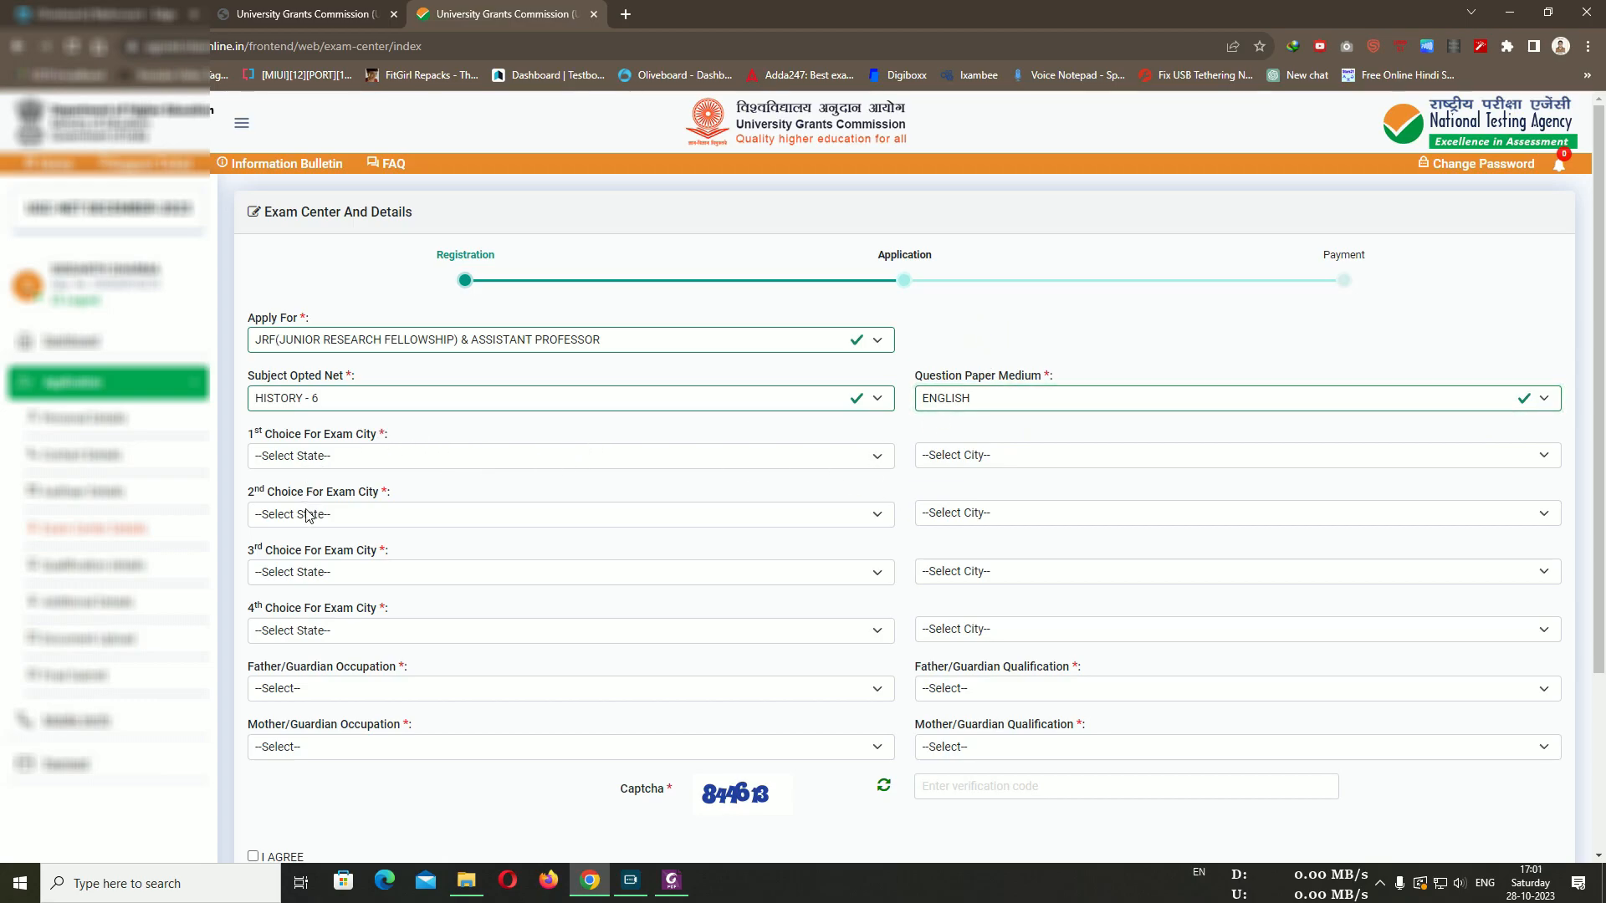
pyautogui.click(991, 456)
pyautogui.click(684, 458)
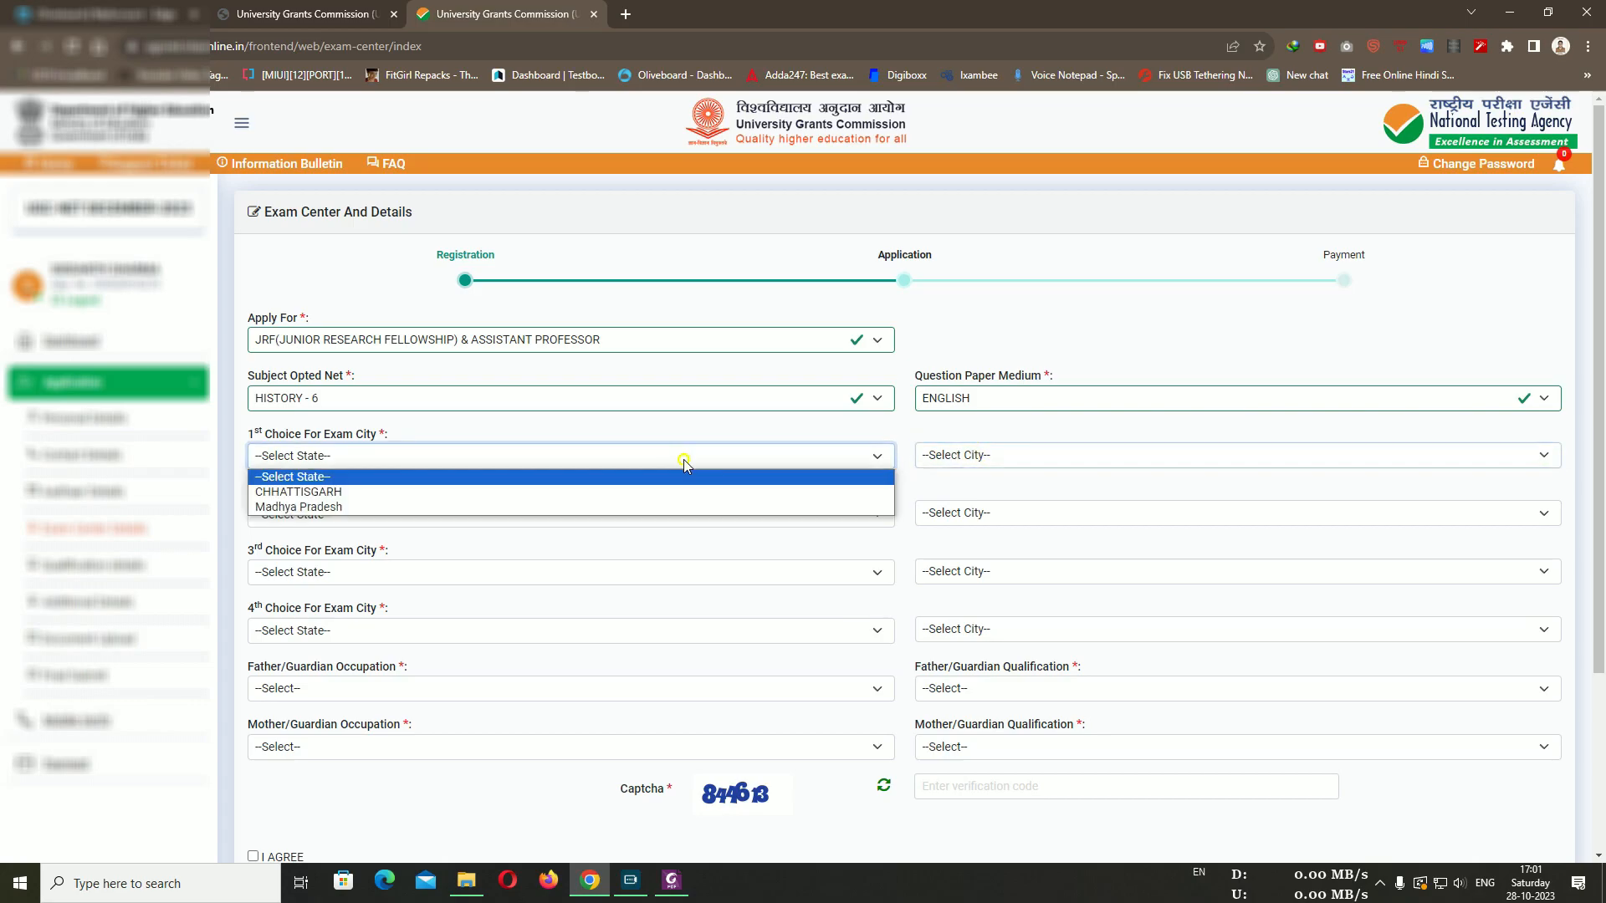
pyautogui.click(409, 507)
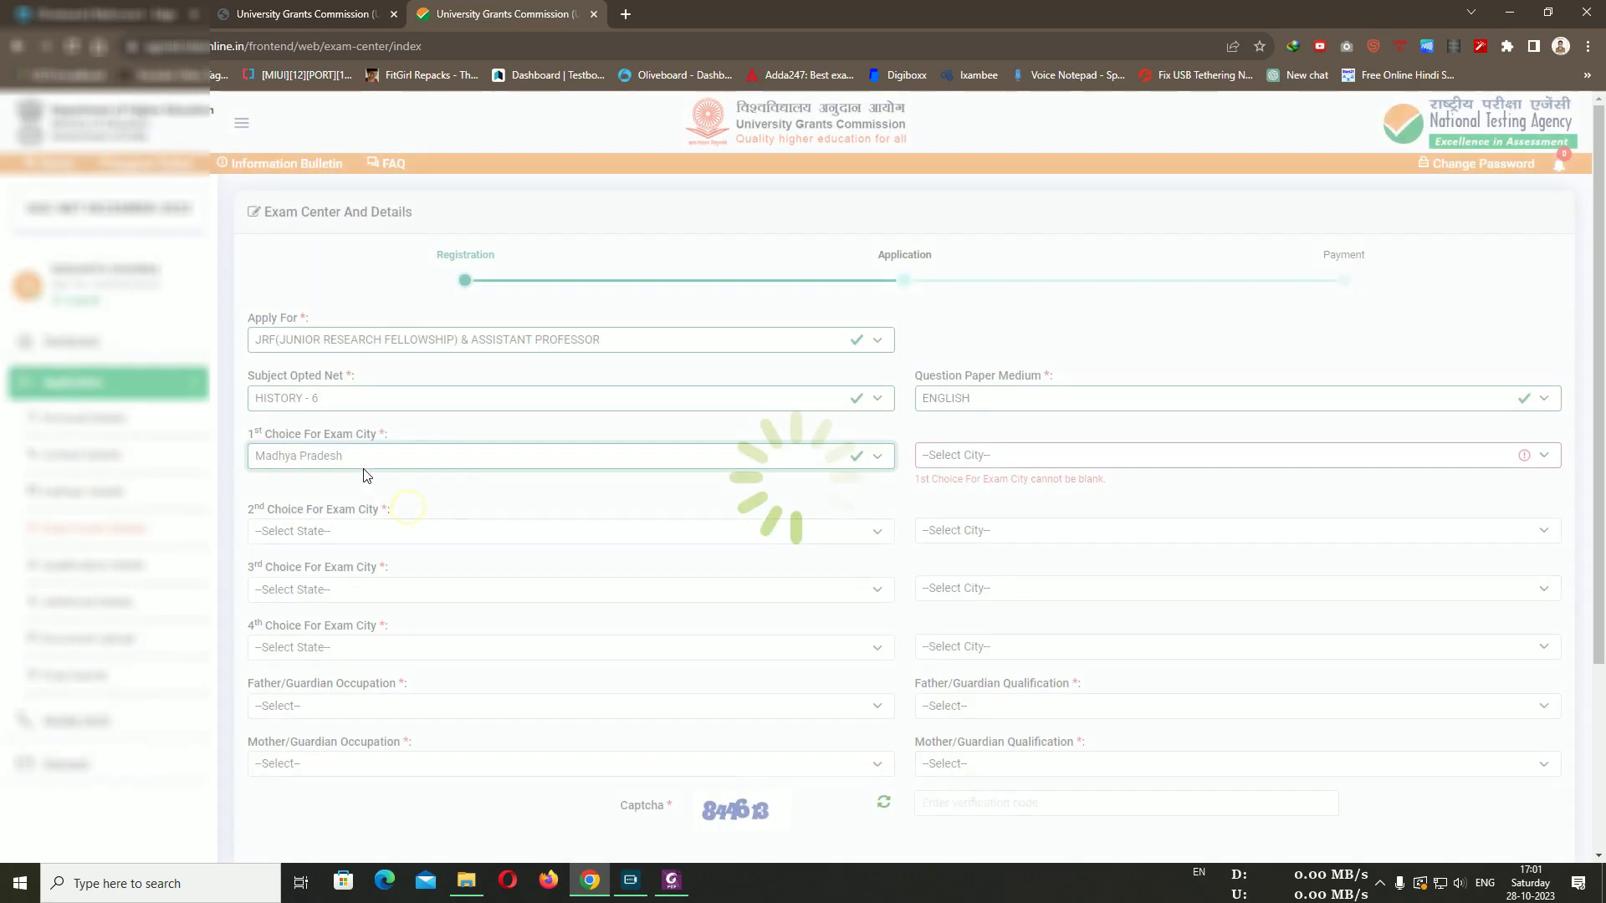
# Check the exam city and second- and third-choice state lists without changing them
pyautogui.click(1028, 467)
pyautogui.click(1031, 456)
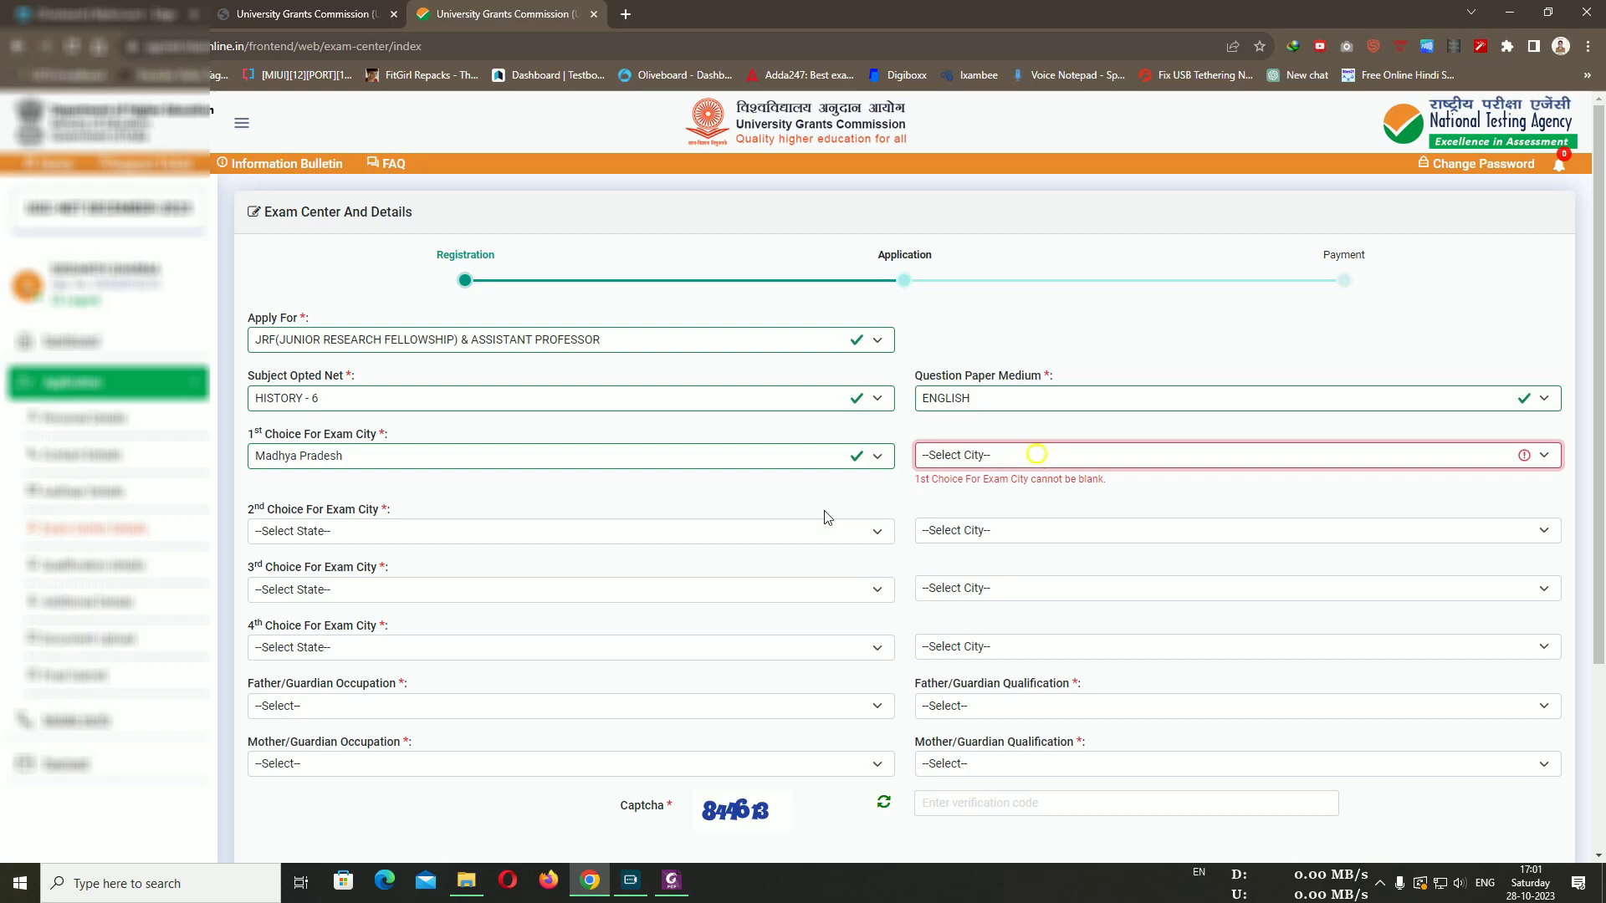
pyautogui.click(358, 527)
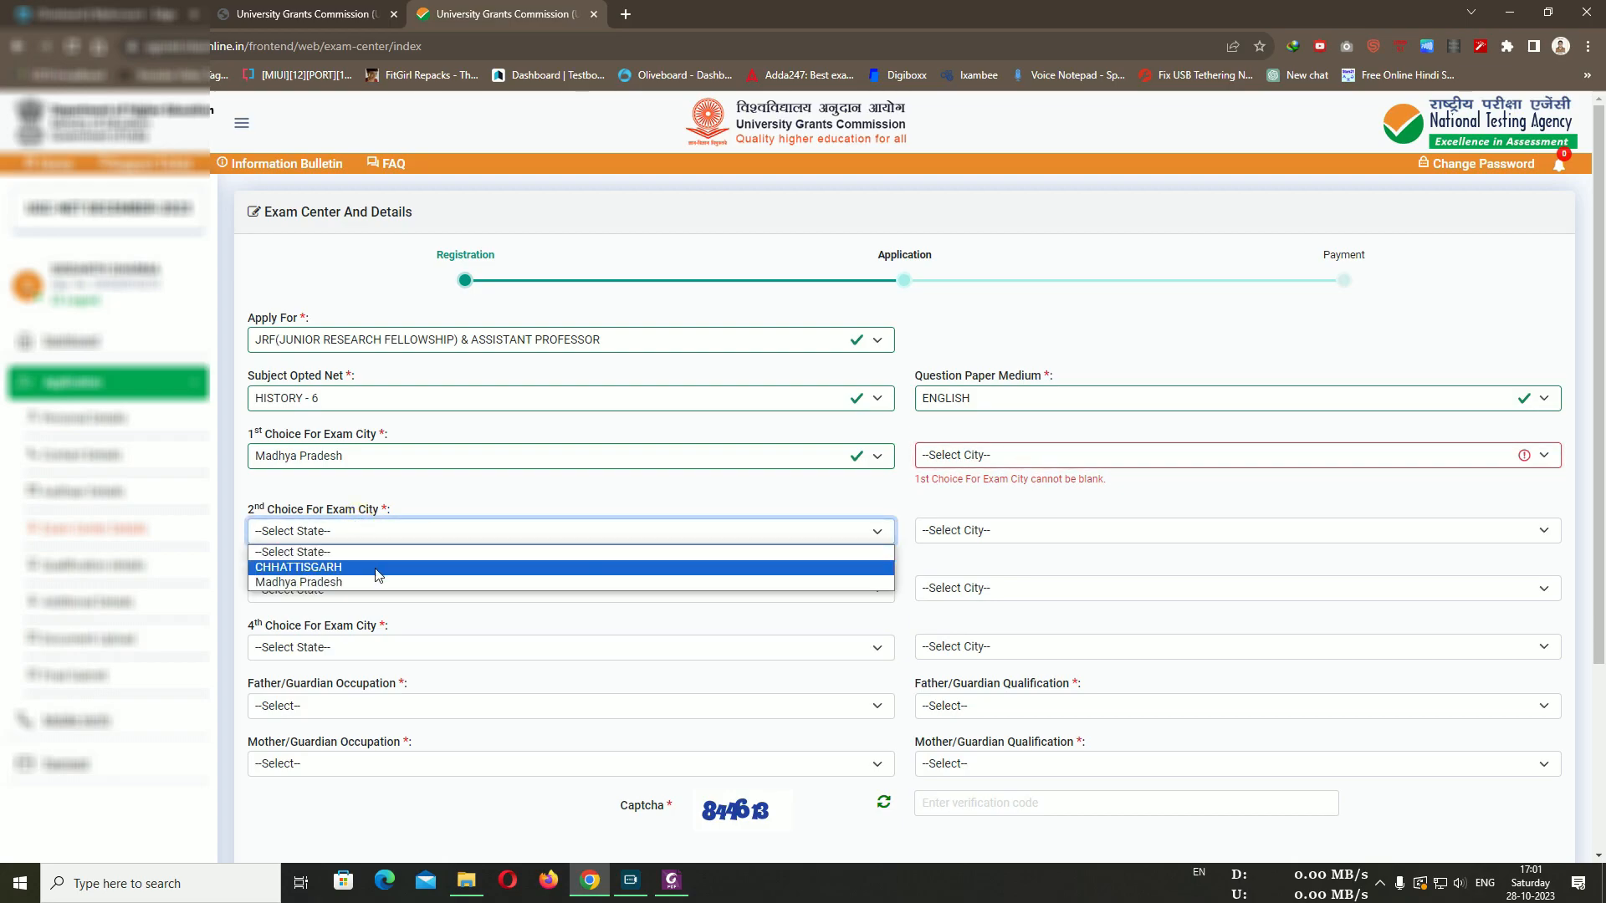
pyautogui.click(464, 531)
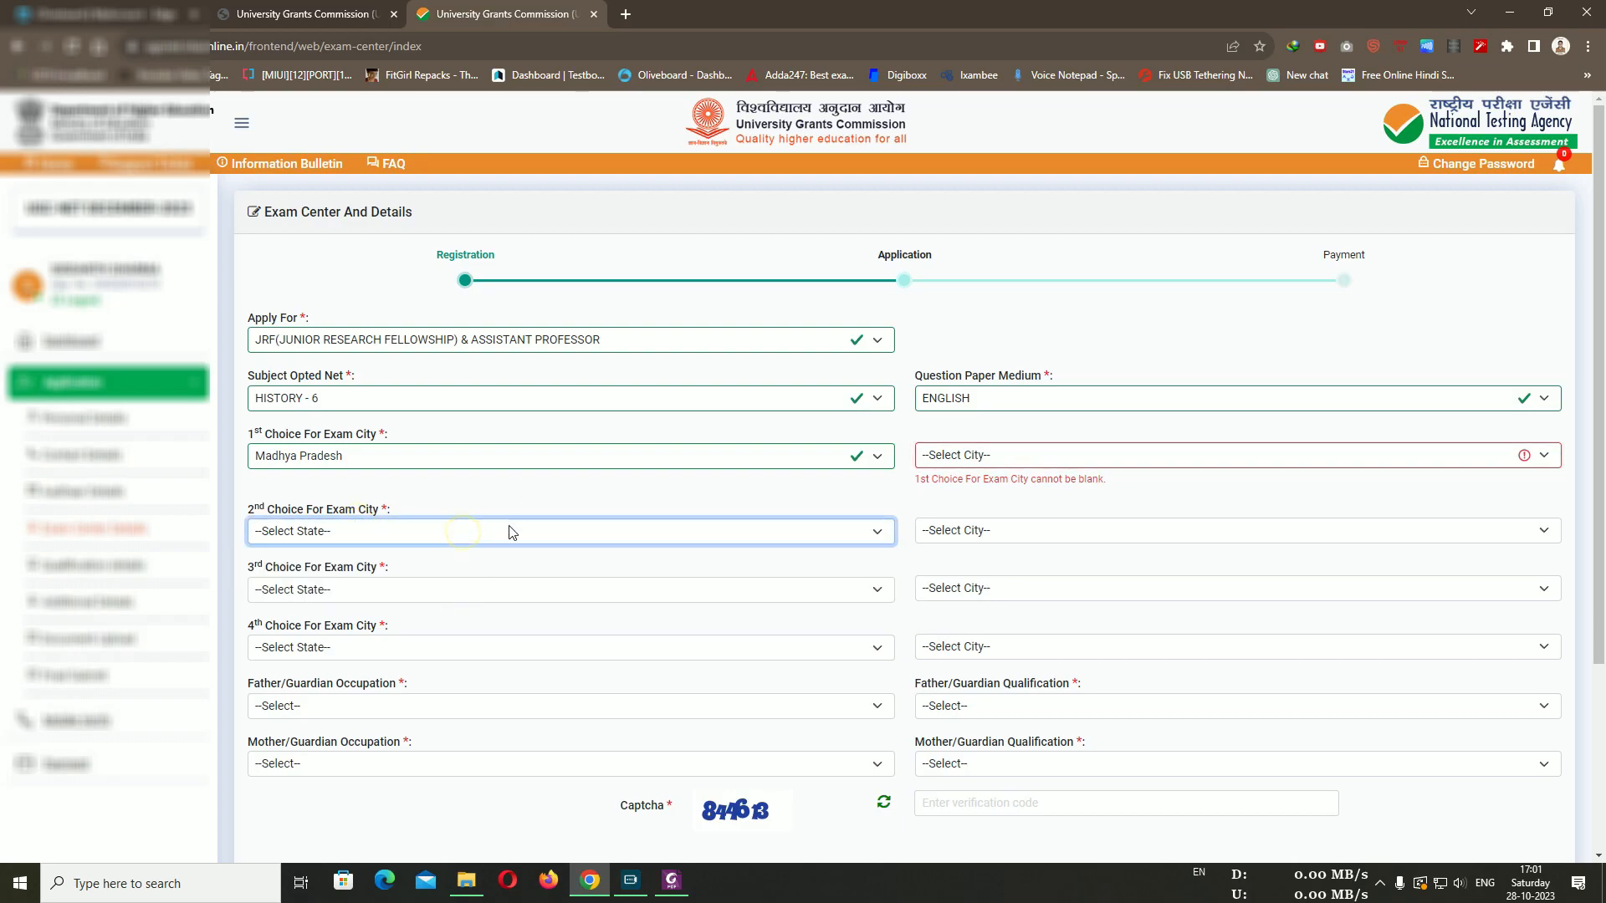
pyautogui.click(460, 591)
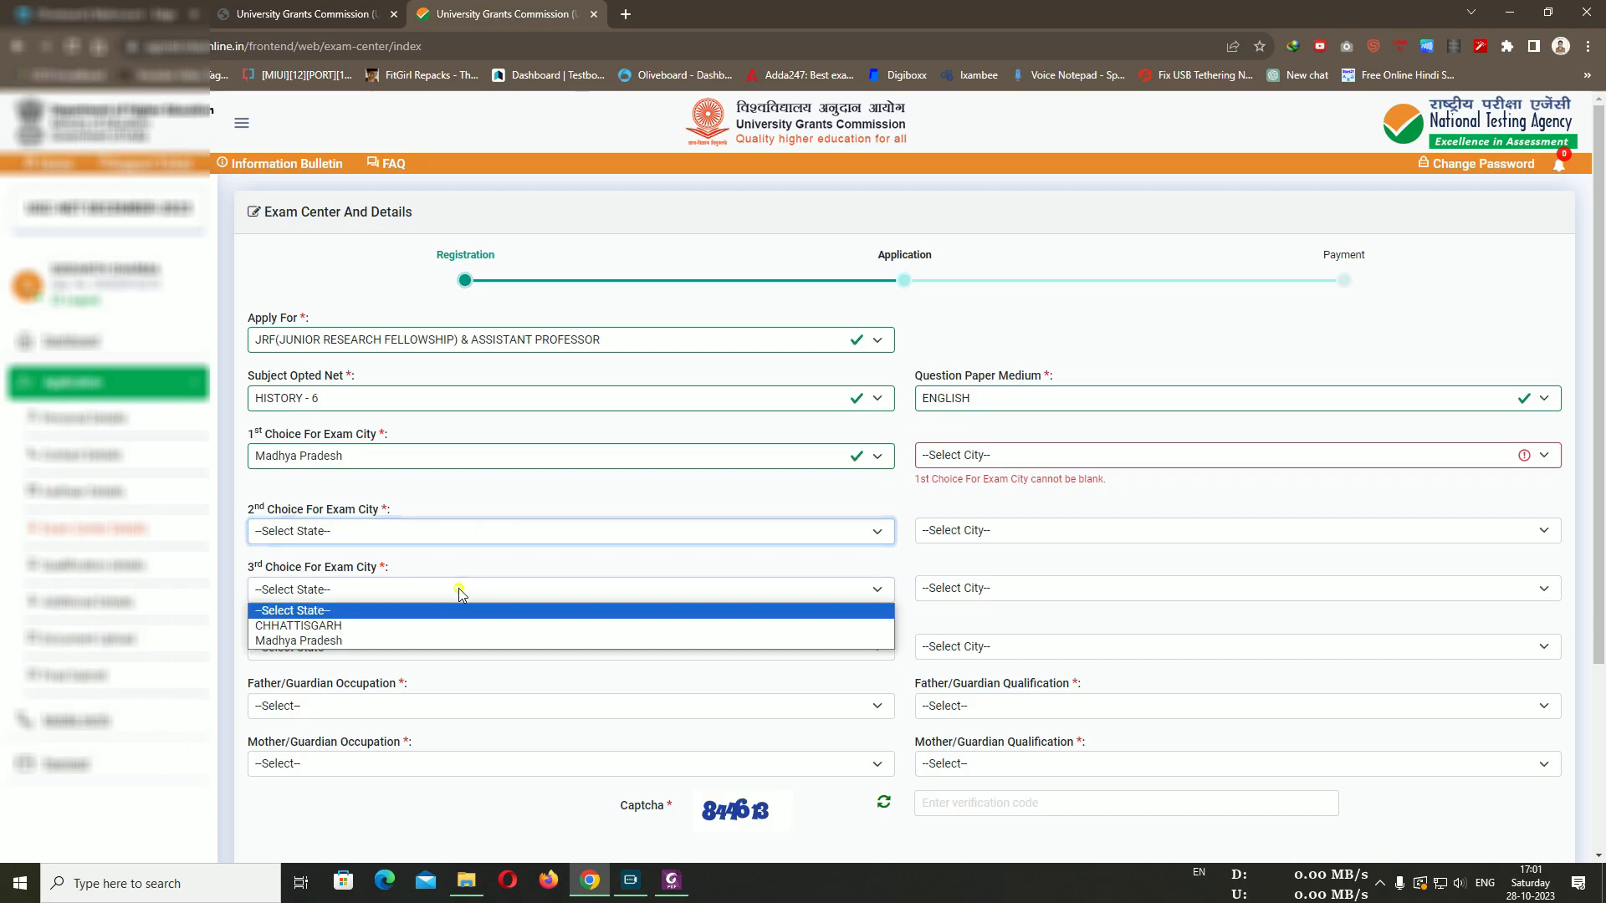
pyautogui.click(569, 568)
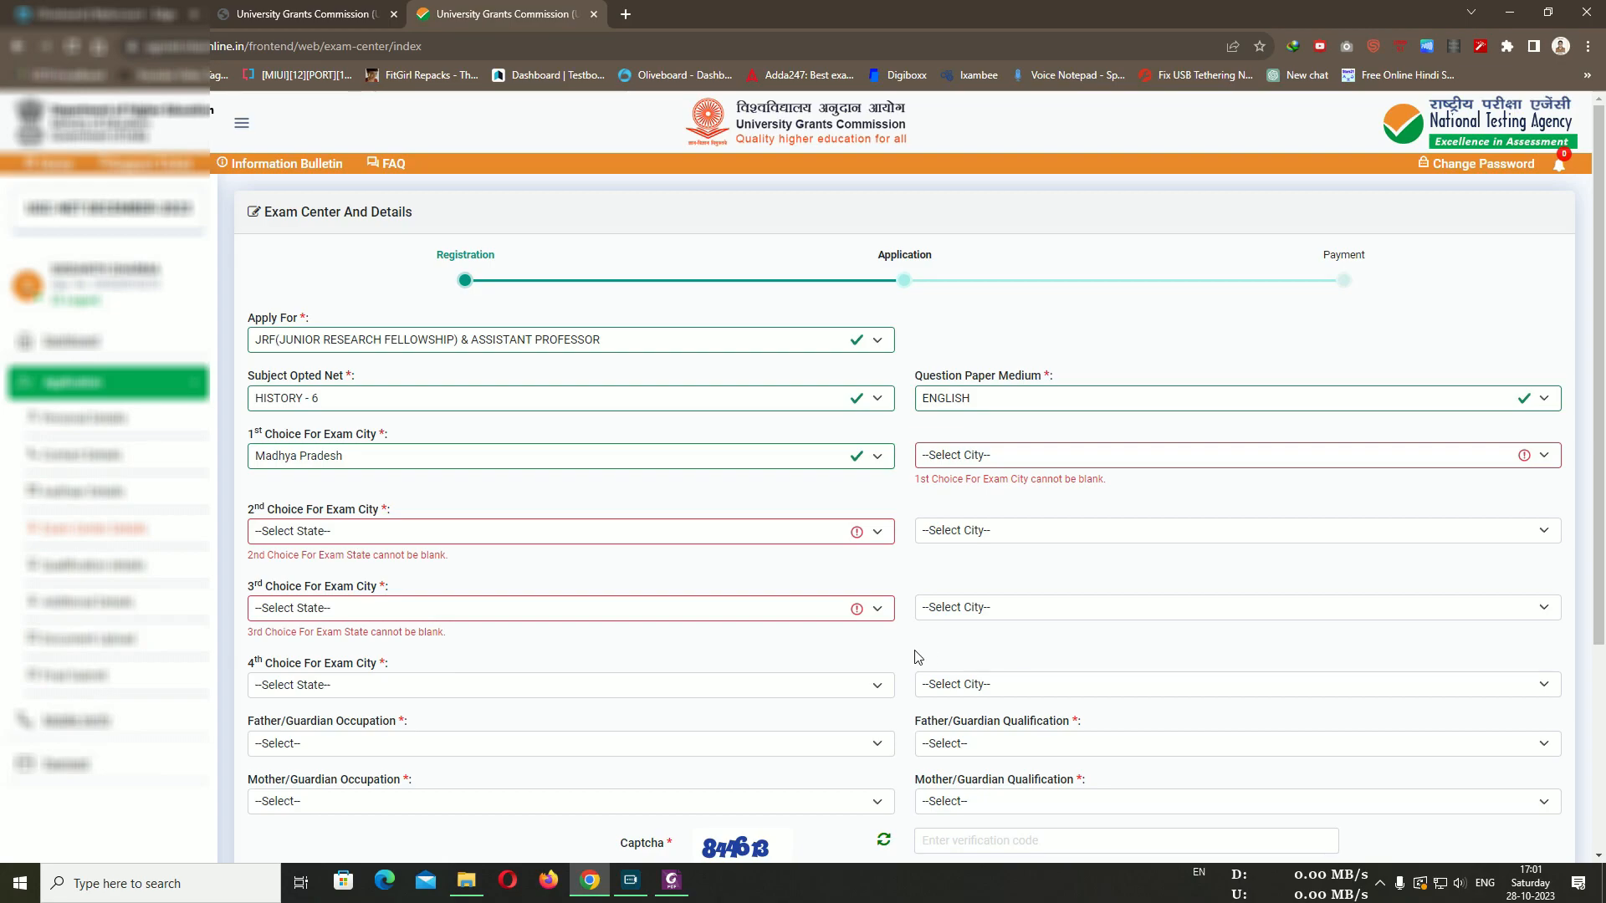
pyautogui.scroll(-1, 728, 666)
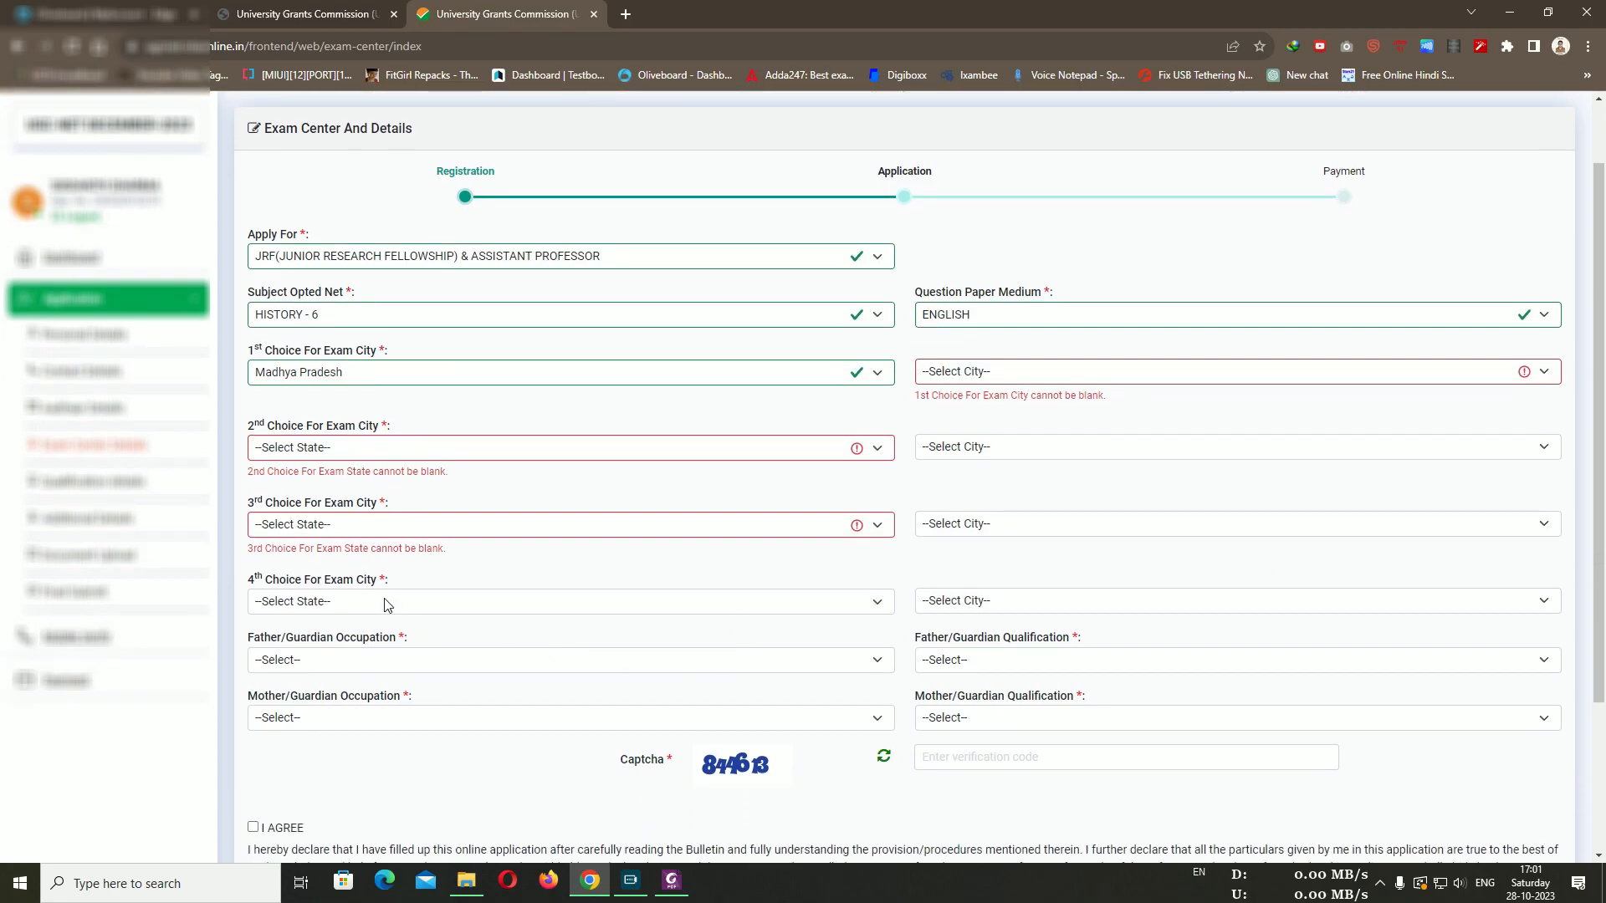
pyautogui.scroll(-1, 610, 666)
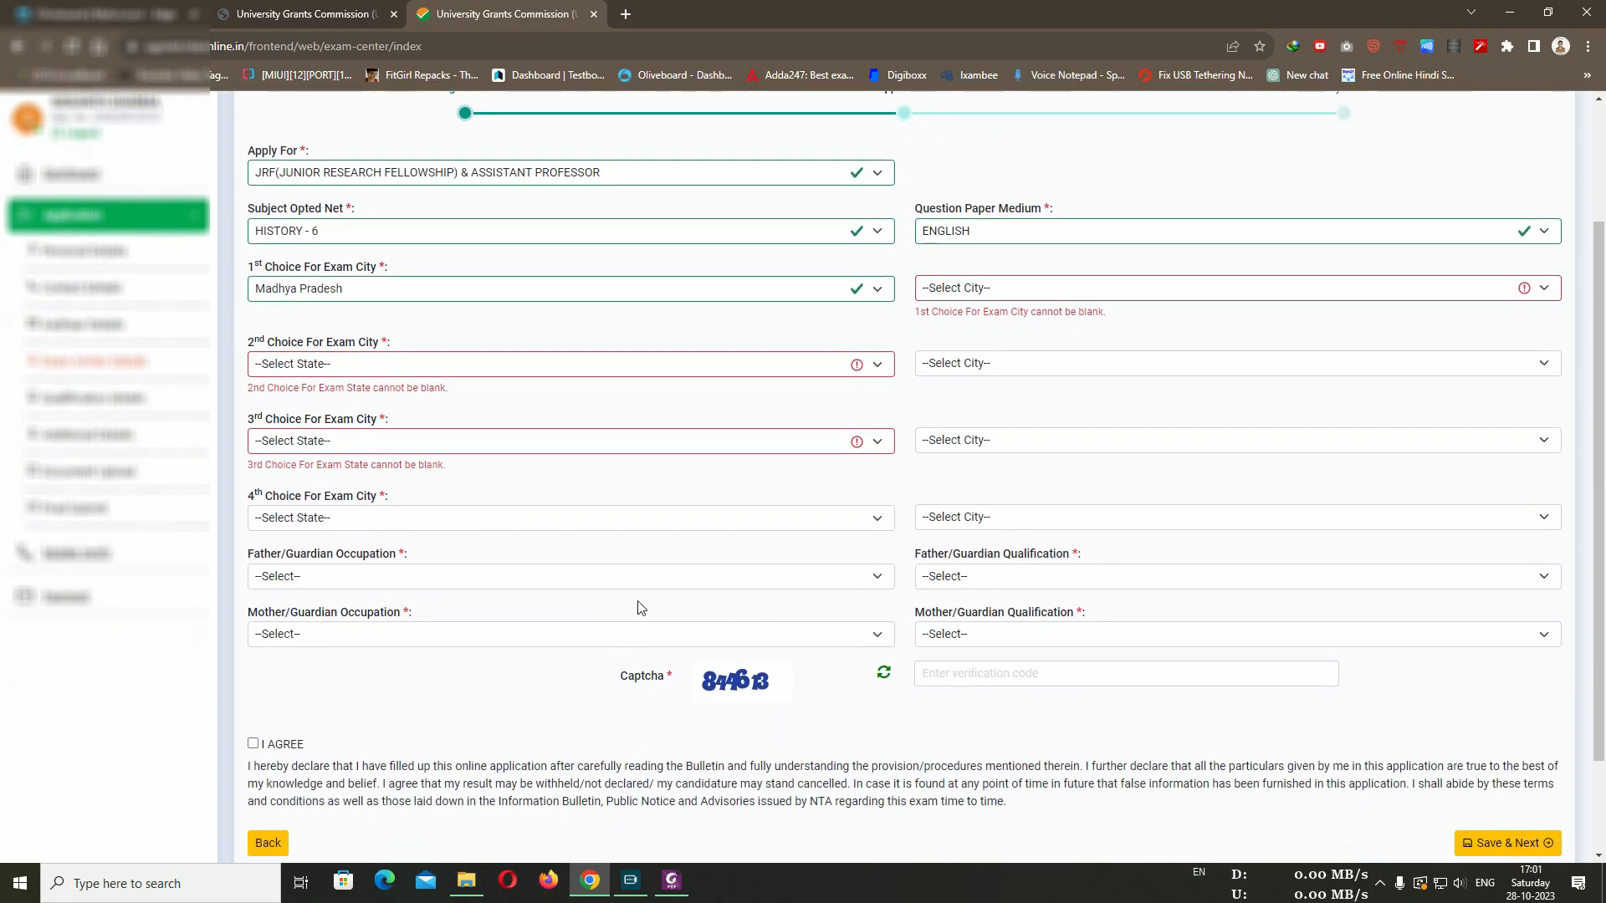
pyautogui.click(830, 580)
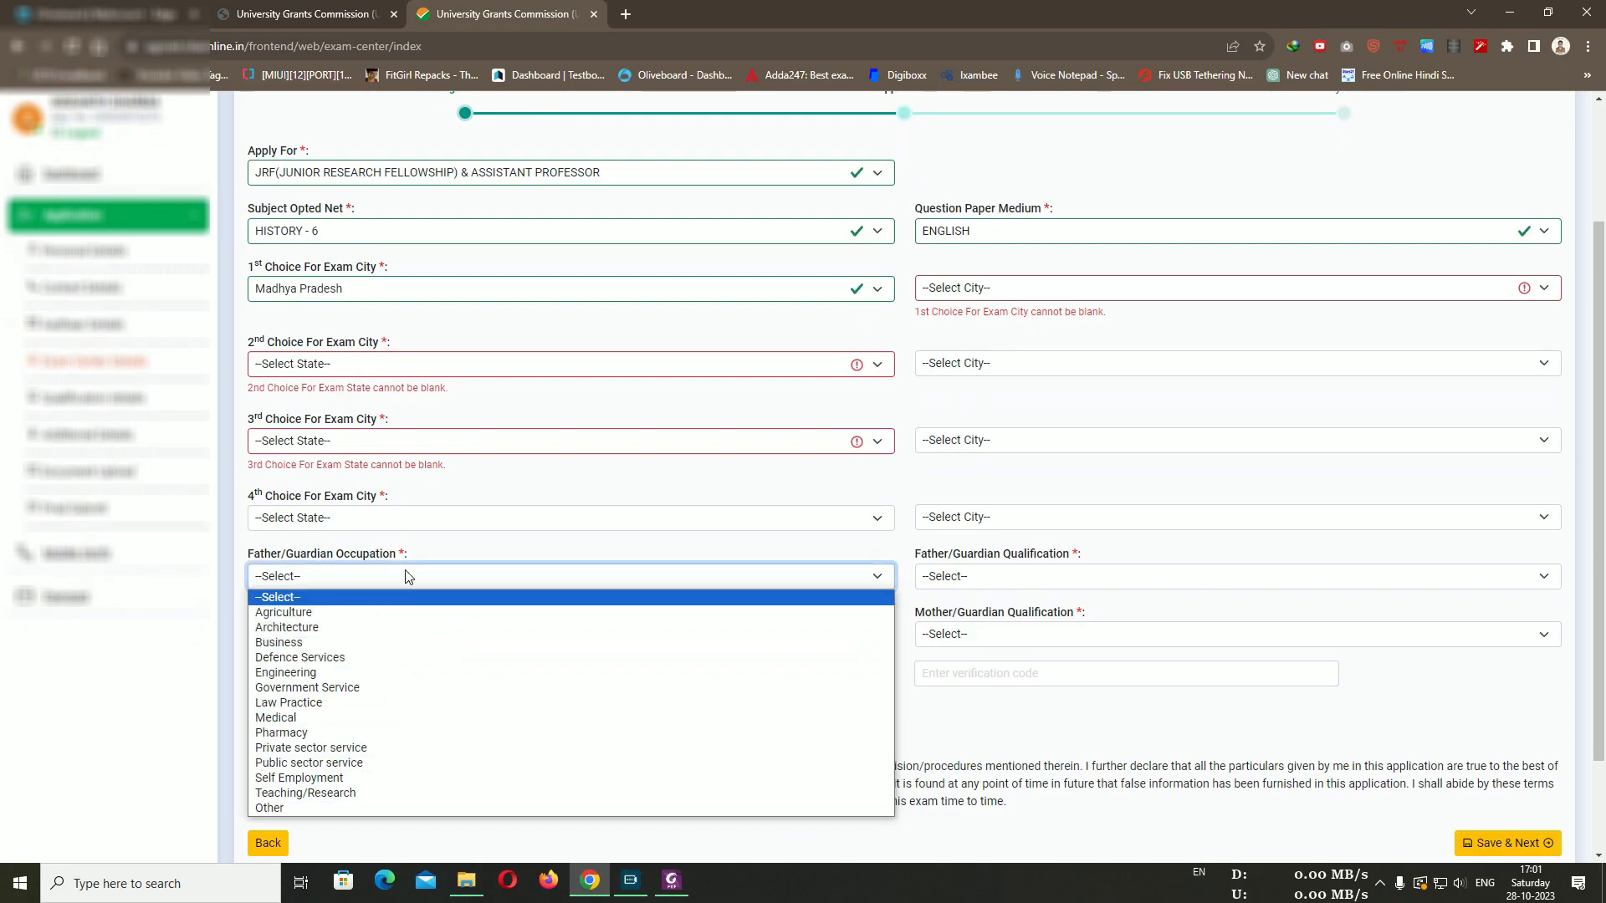
pyautogui.click(446, 555)
pyautogui.click(1095, 584)
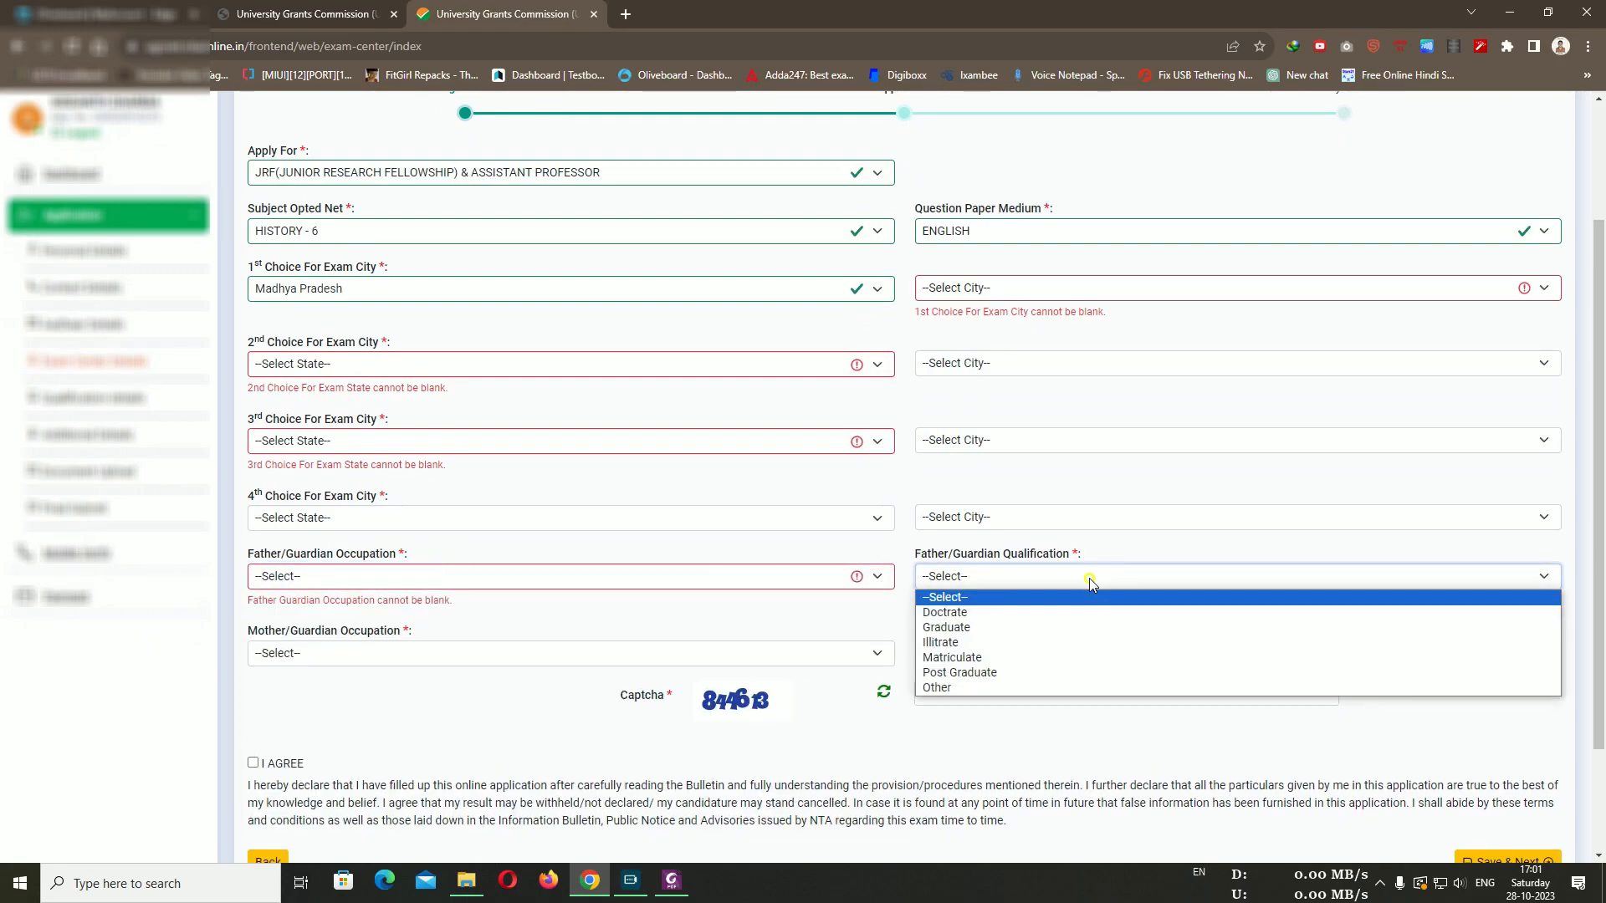
pyautogui.click(577, 608)
pyautogui.click(433, 659)
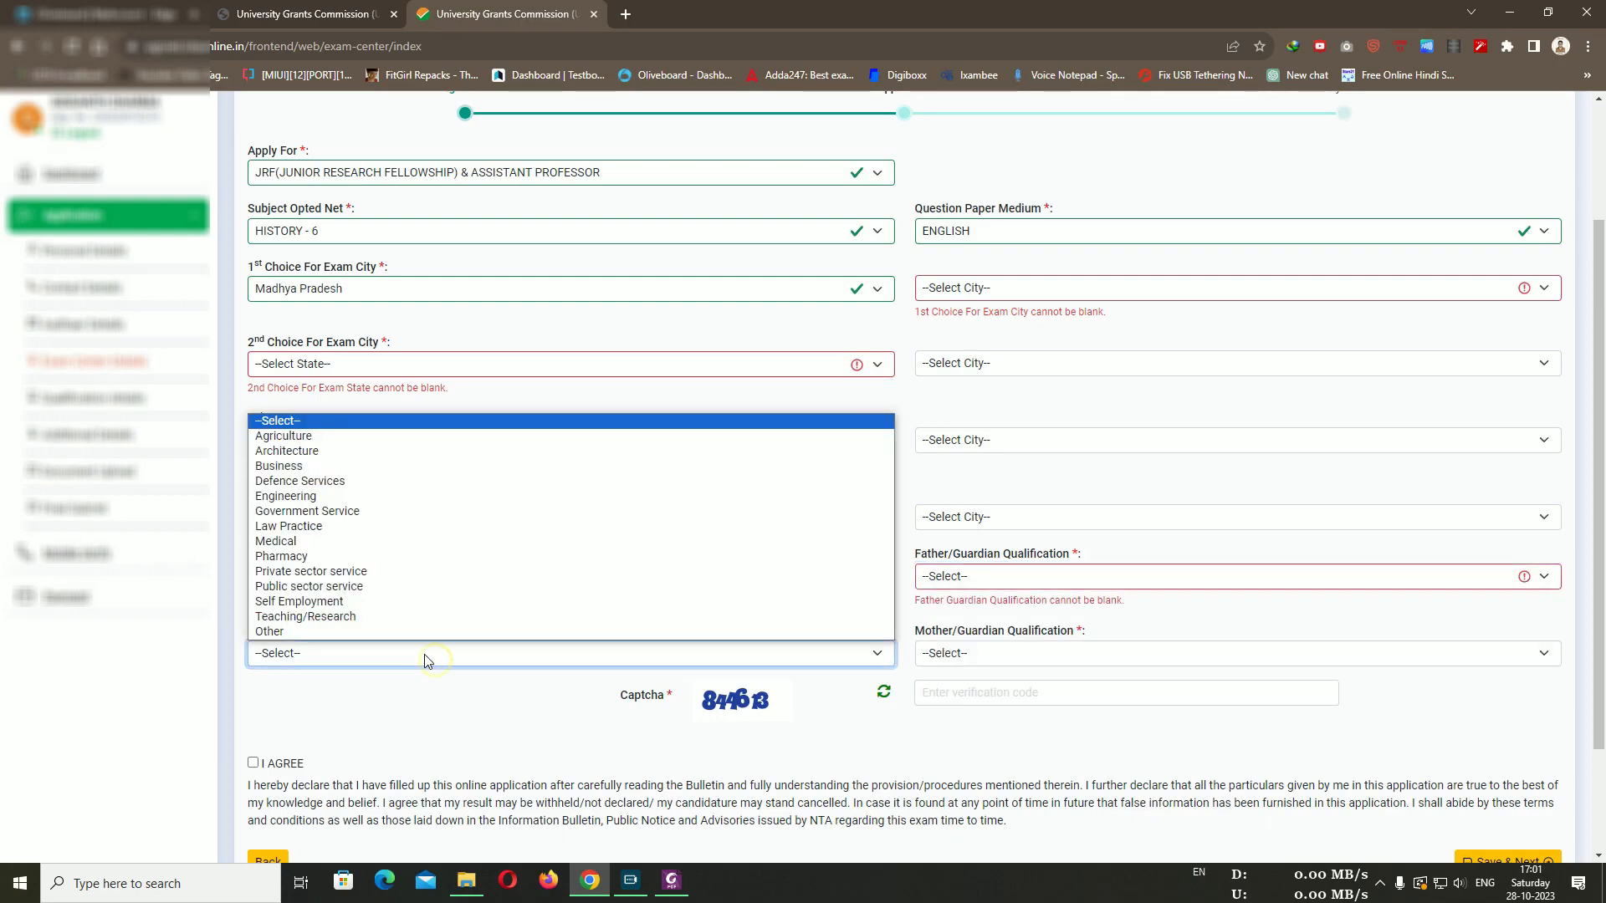
pyautogui.click(418, 730)
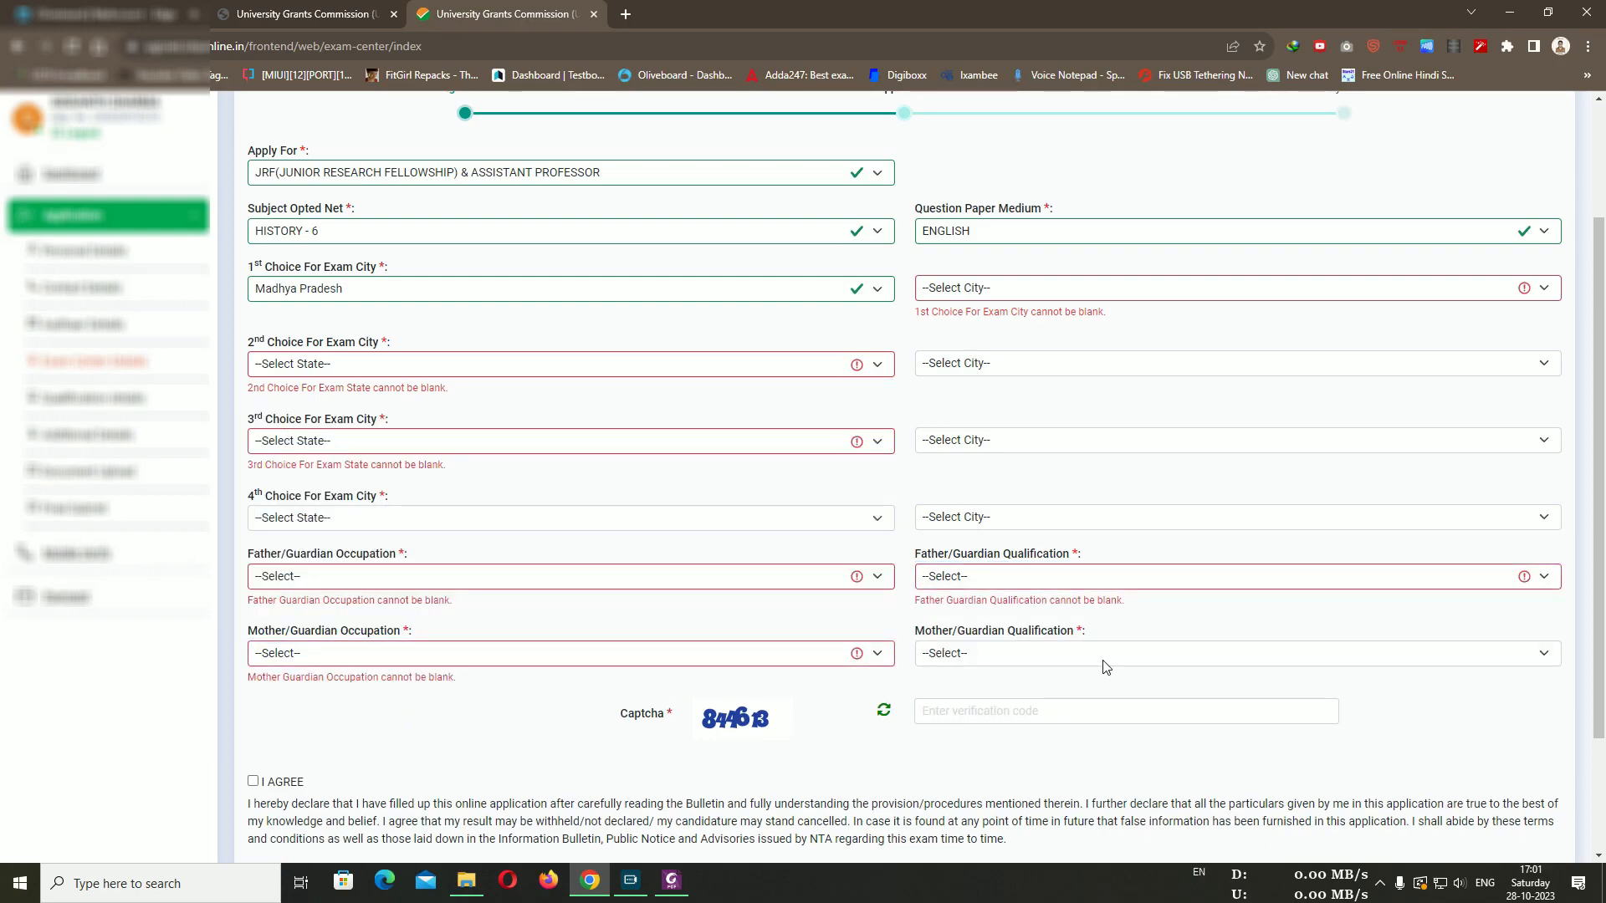
pyautogui.scroll(-1, 1255, 626)
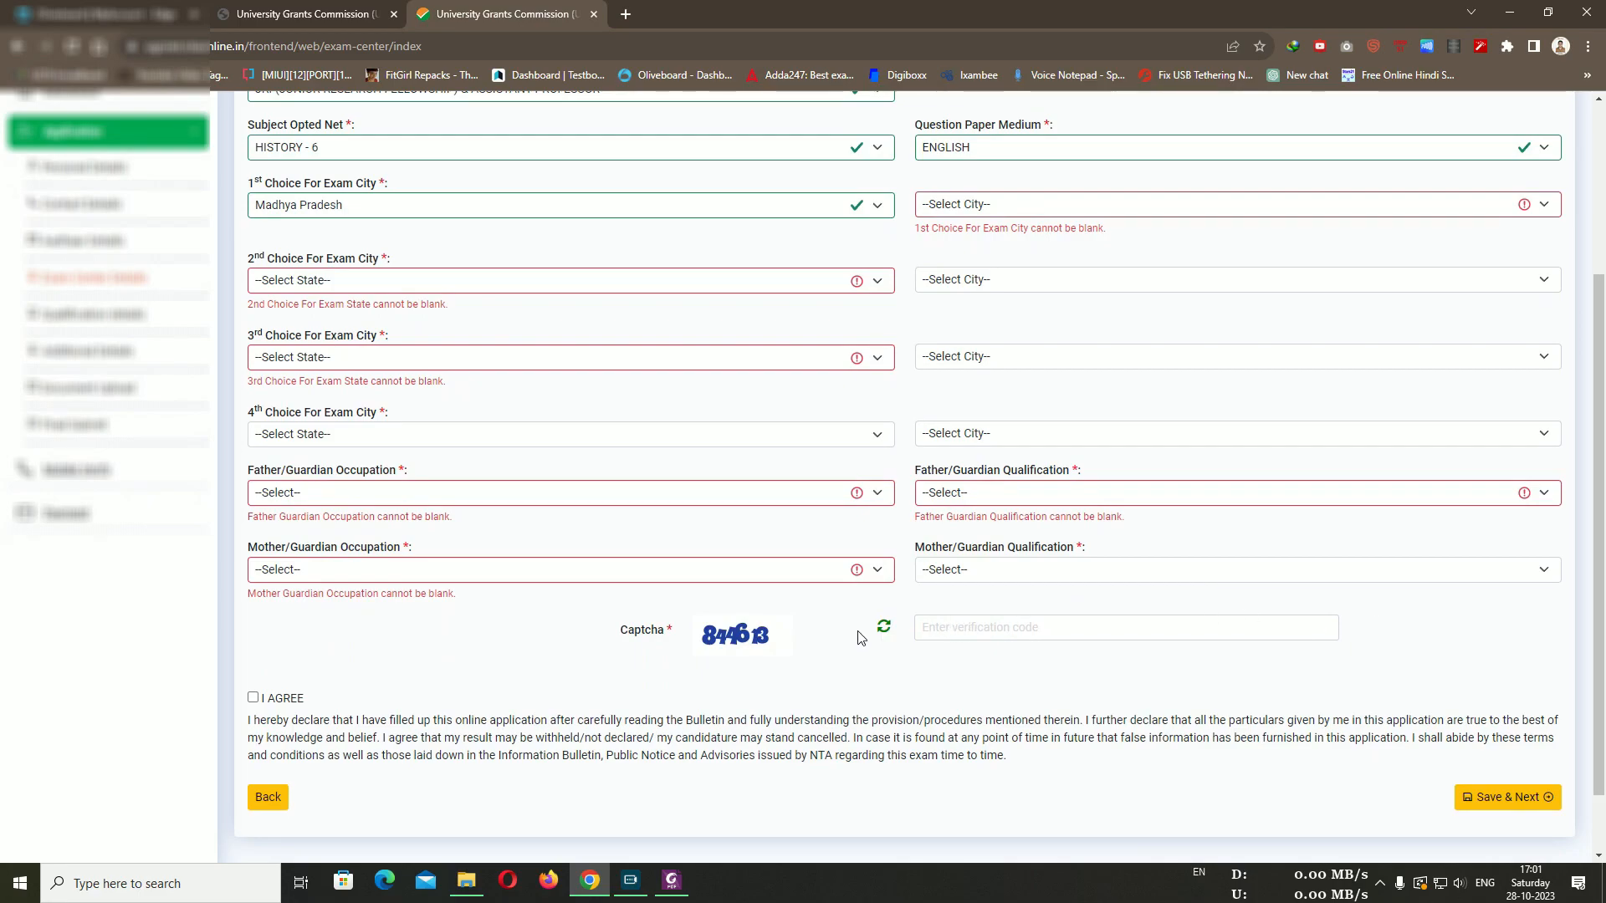
pyautogui.click(980, 627)
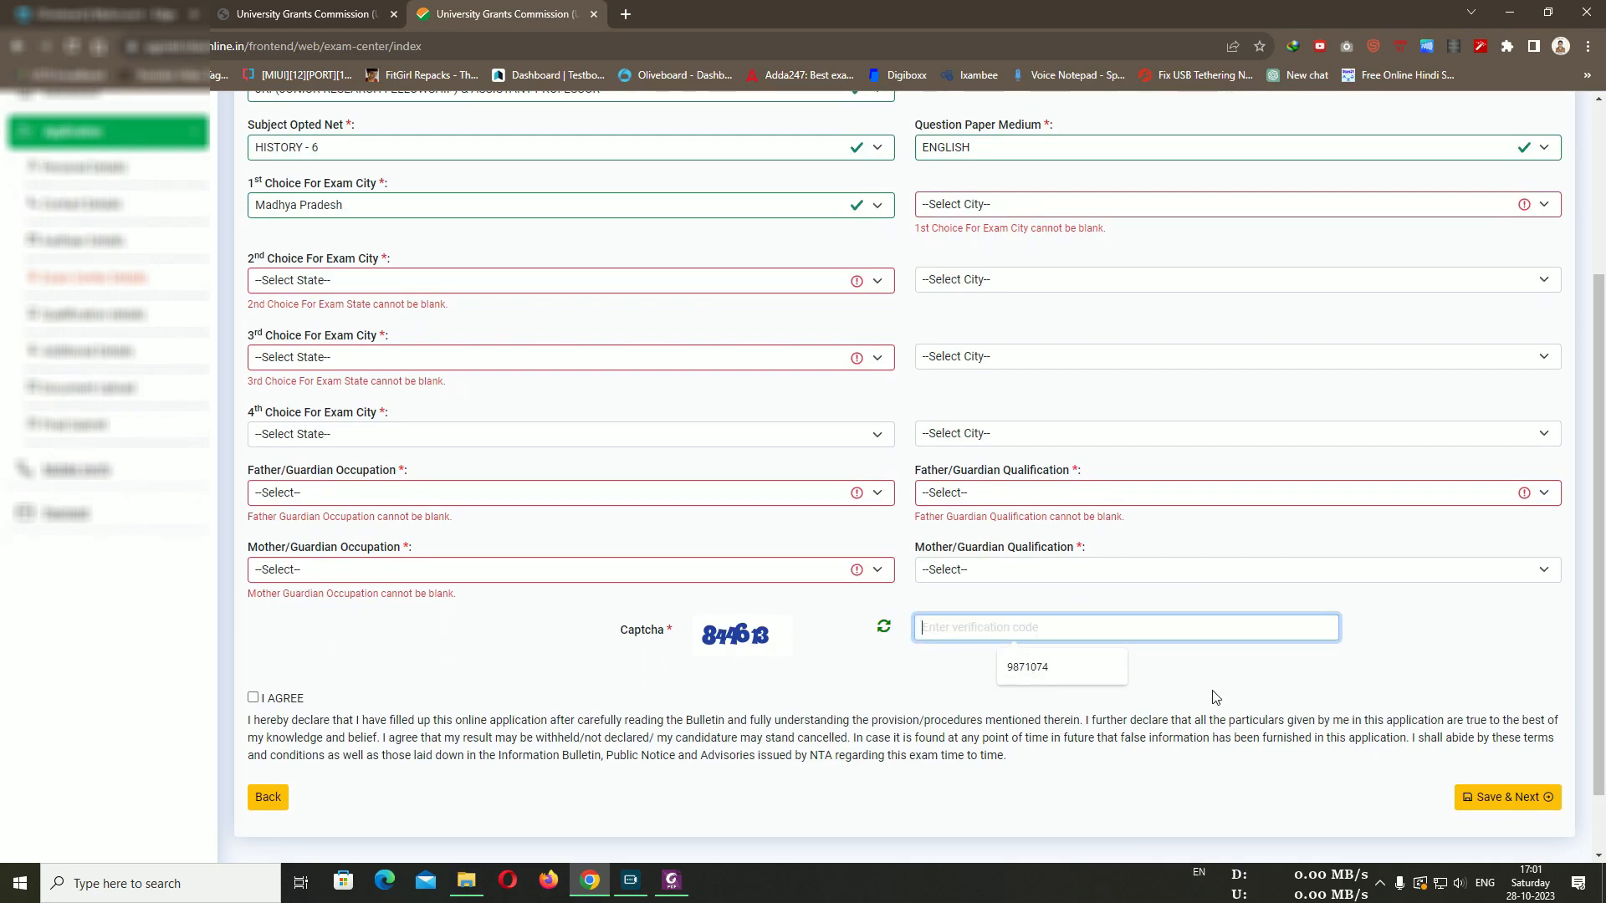
pyautogui.click(1488, 681)
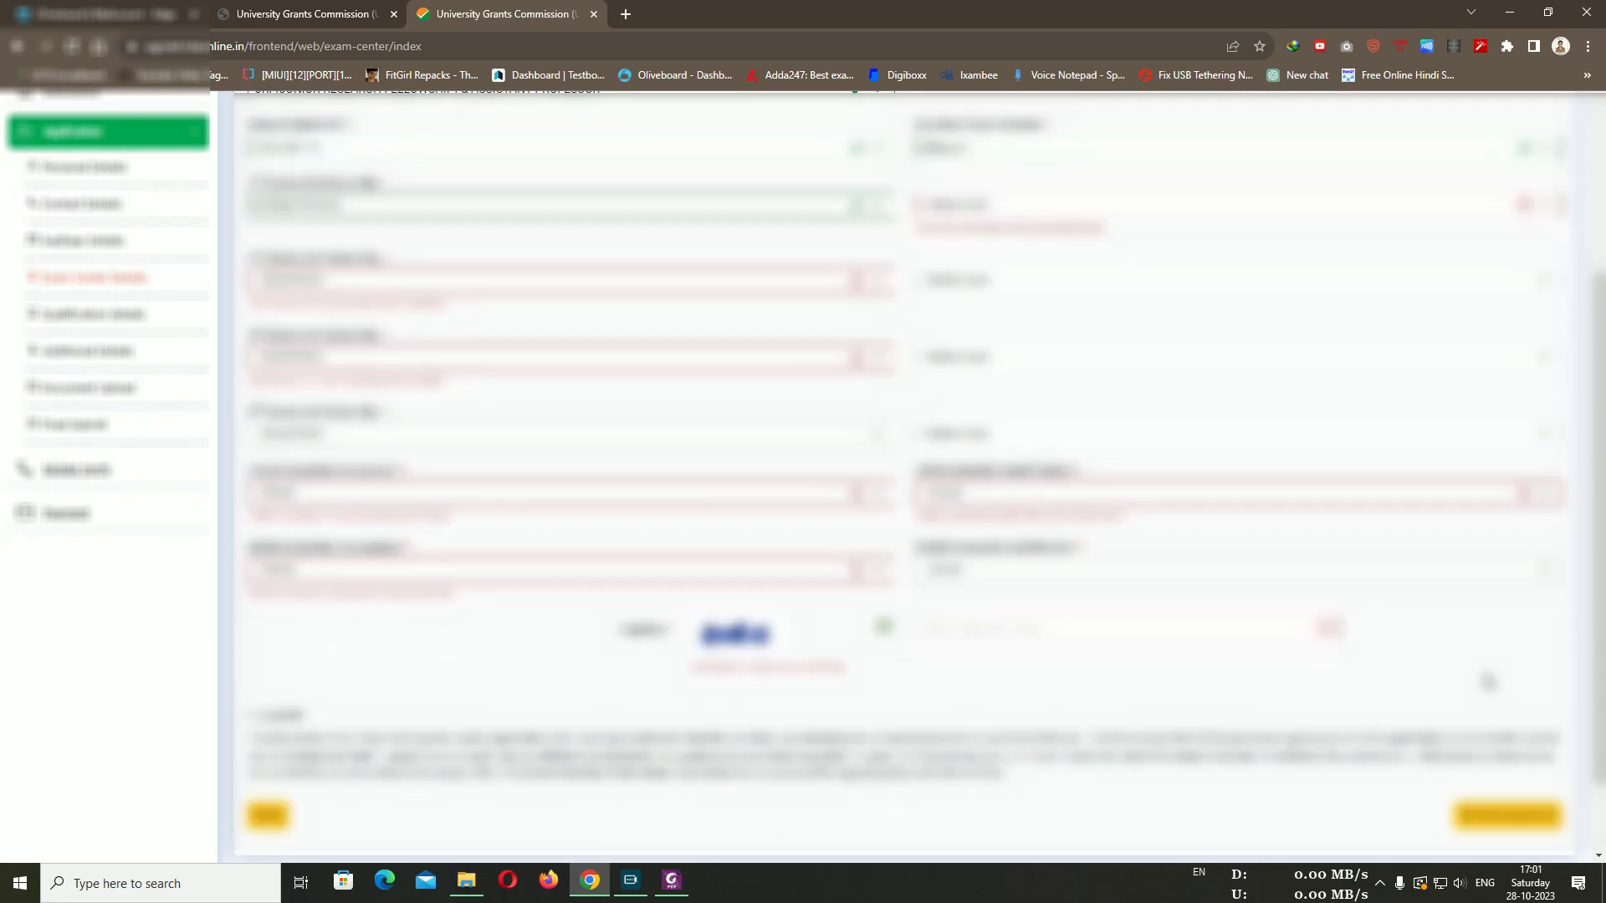
# Tick I AGREE on the declaration and save the exam centre details with Save & Next
pyautogui.scroll(2, 1488, 682)
pyautogui.scroll(-2, 1489, 682)
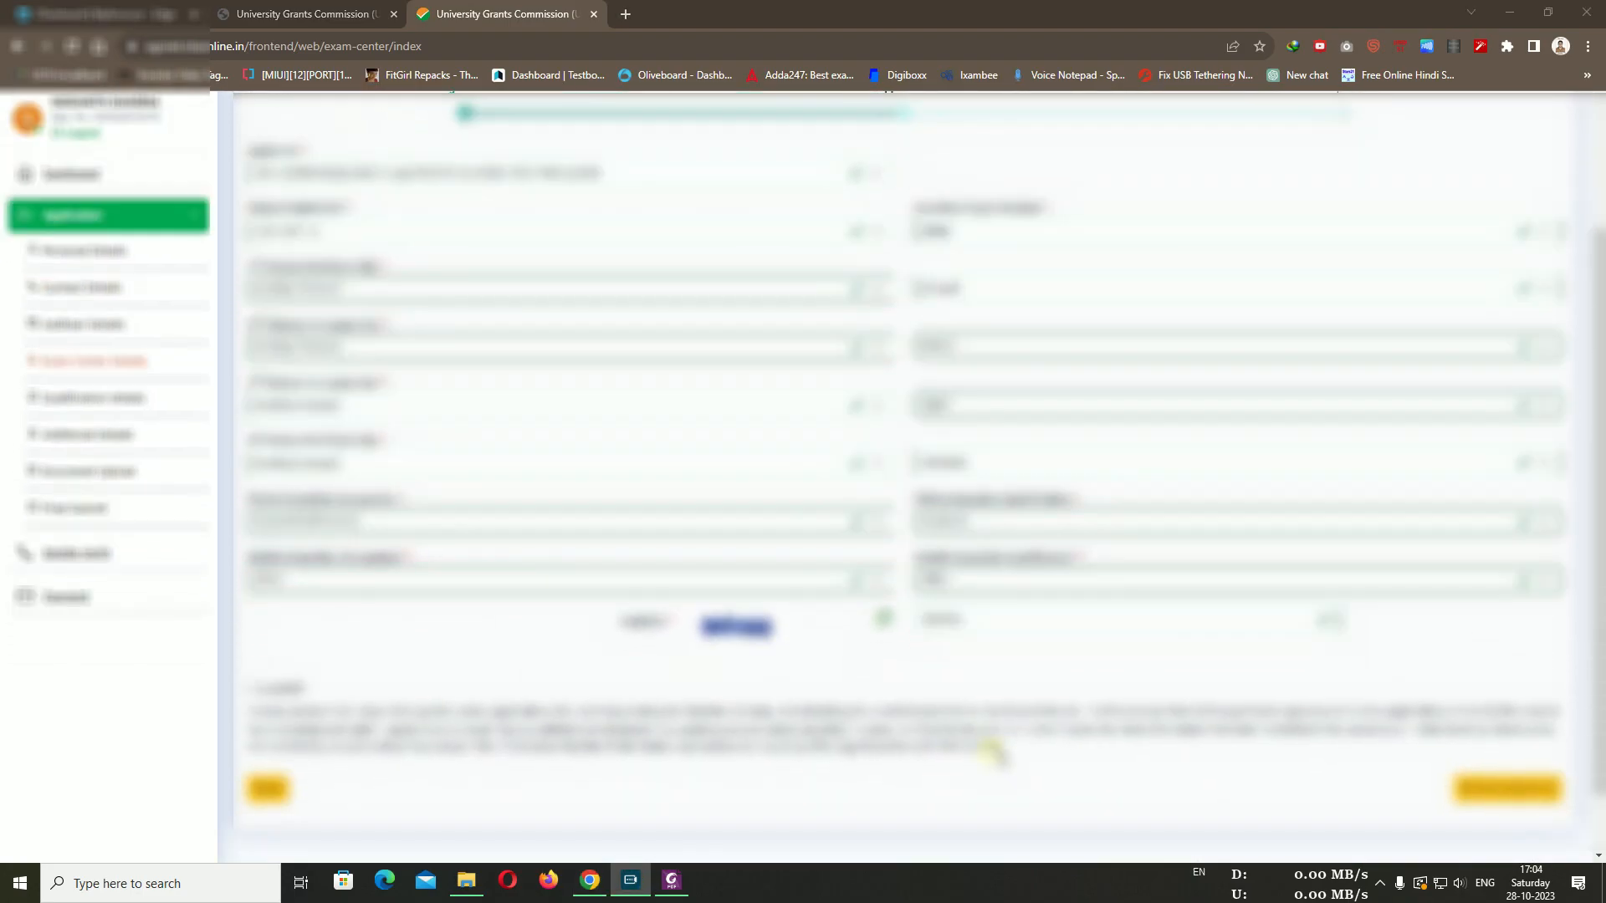
pyautogui.click(252, 691)
pyautogui.click(253, 689)
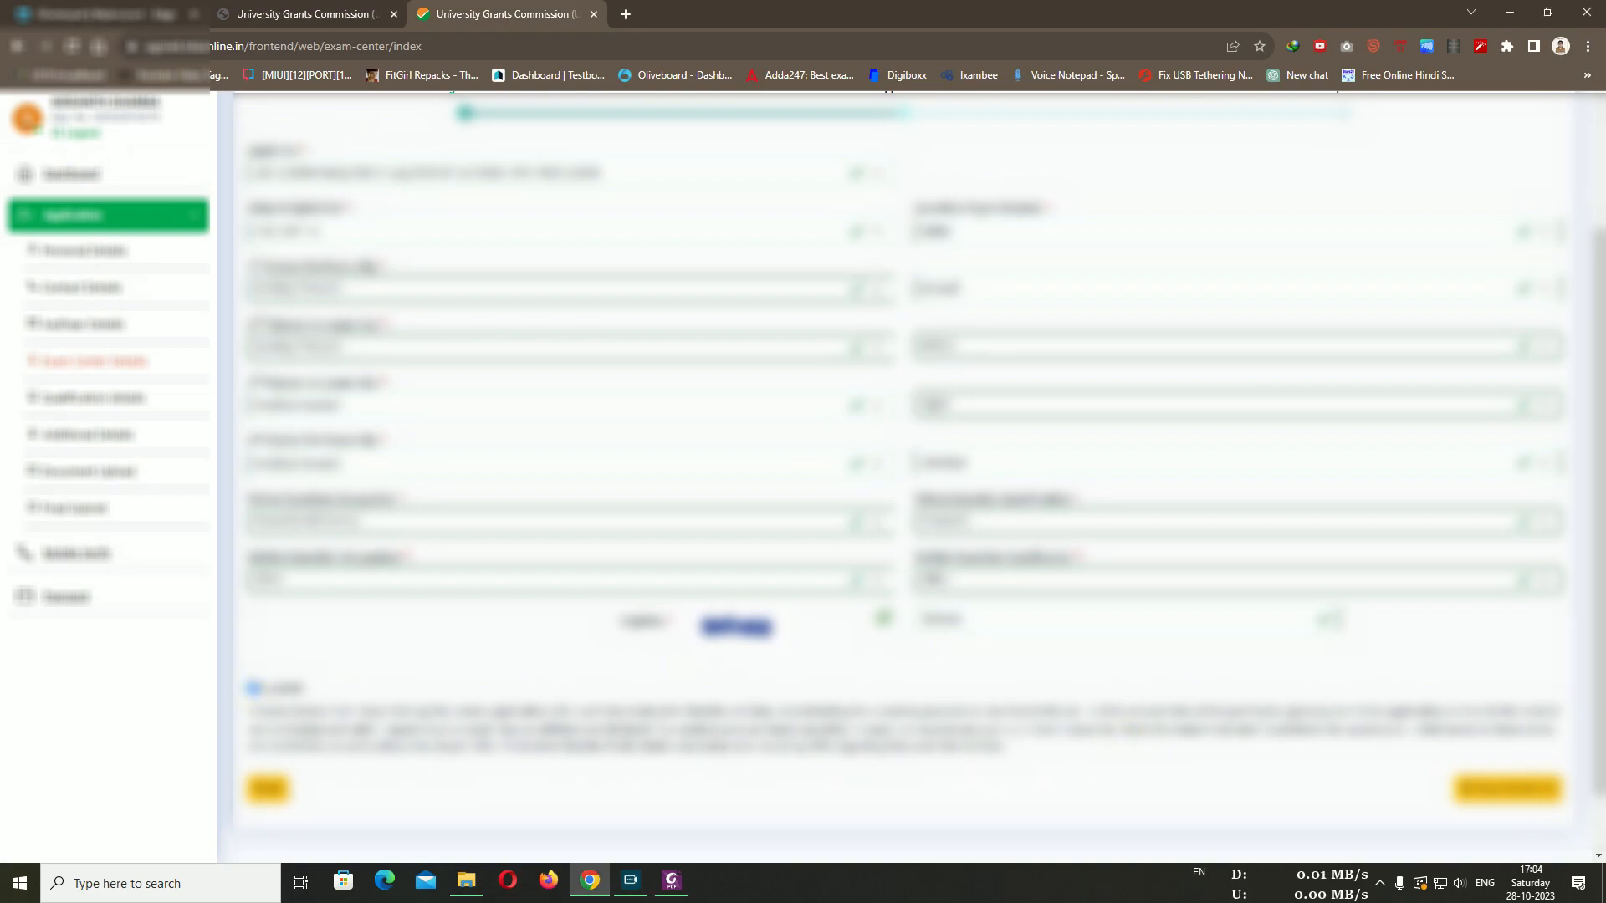
pyautogui.click(1509, 790)
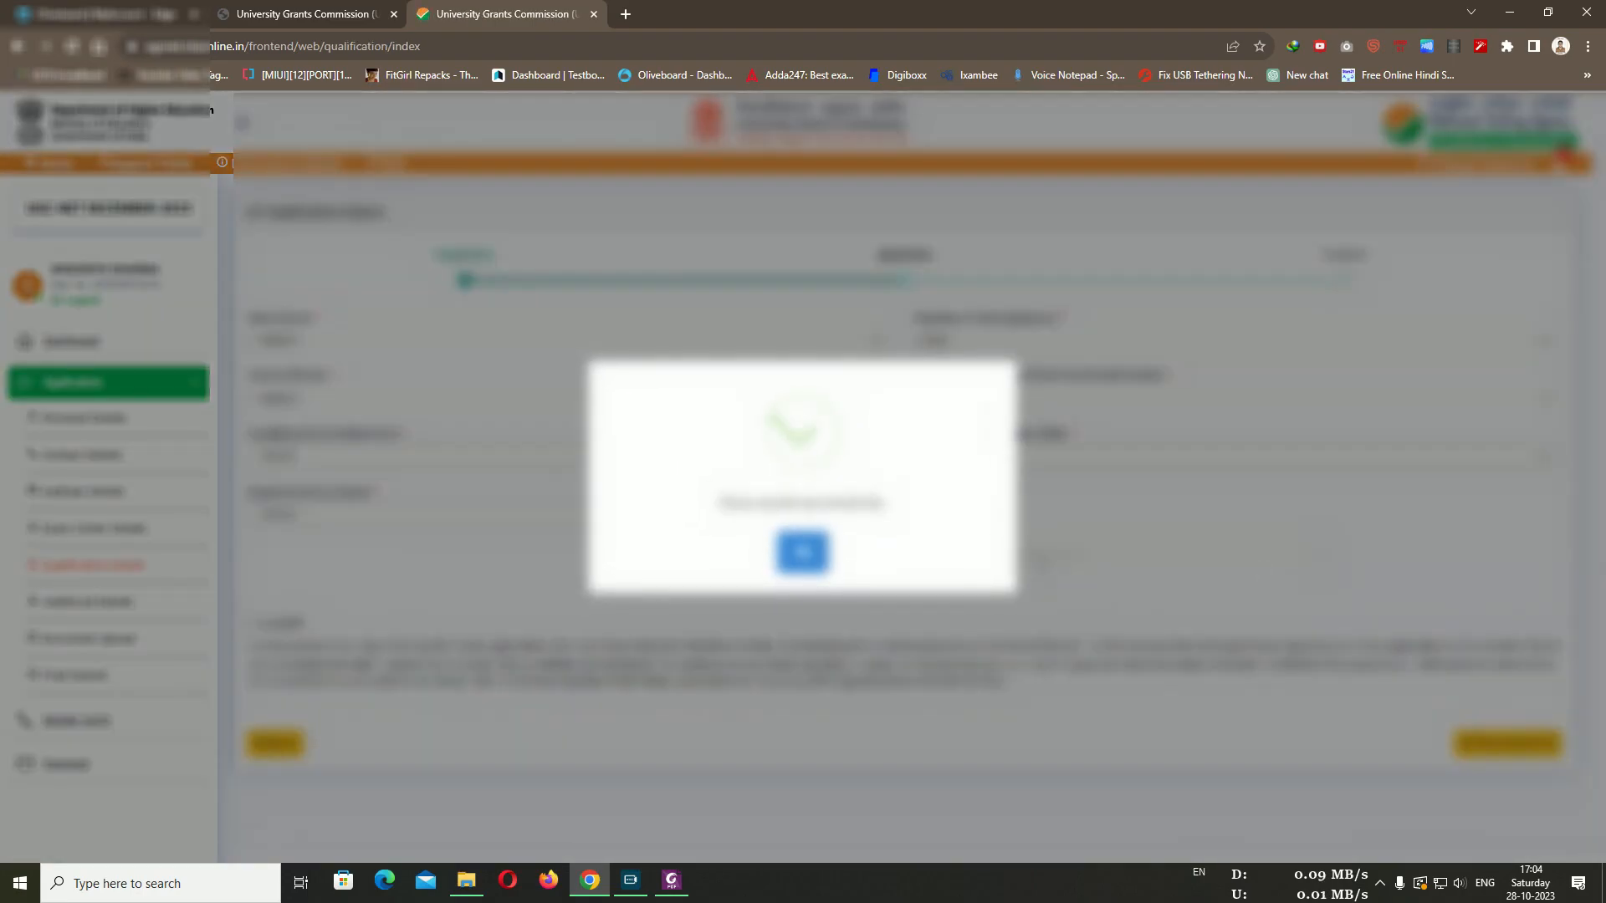
# Dismiss the saved confirmation and show the Yes/No/Not Applicable choices for Final Year Result Awaited
pyautogui.click(801, 562)
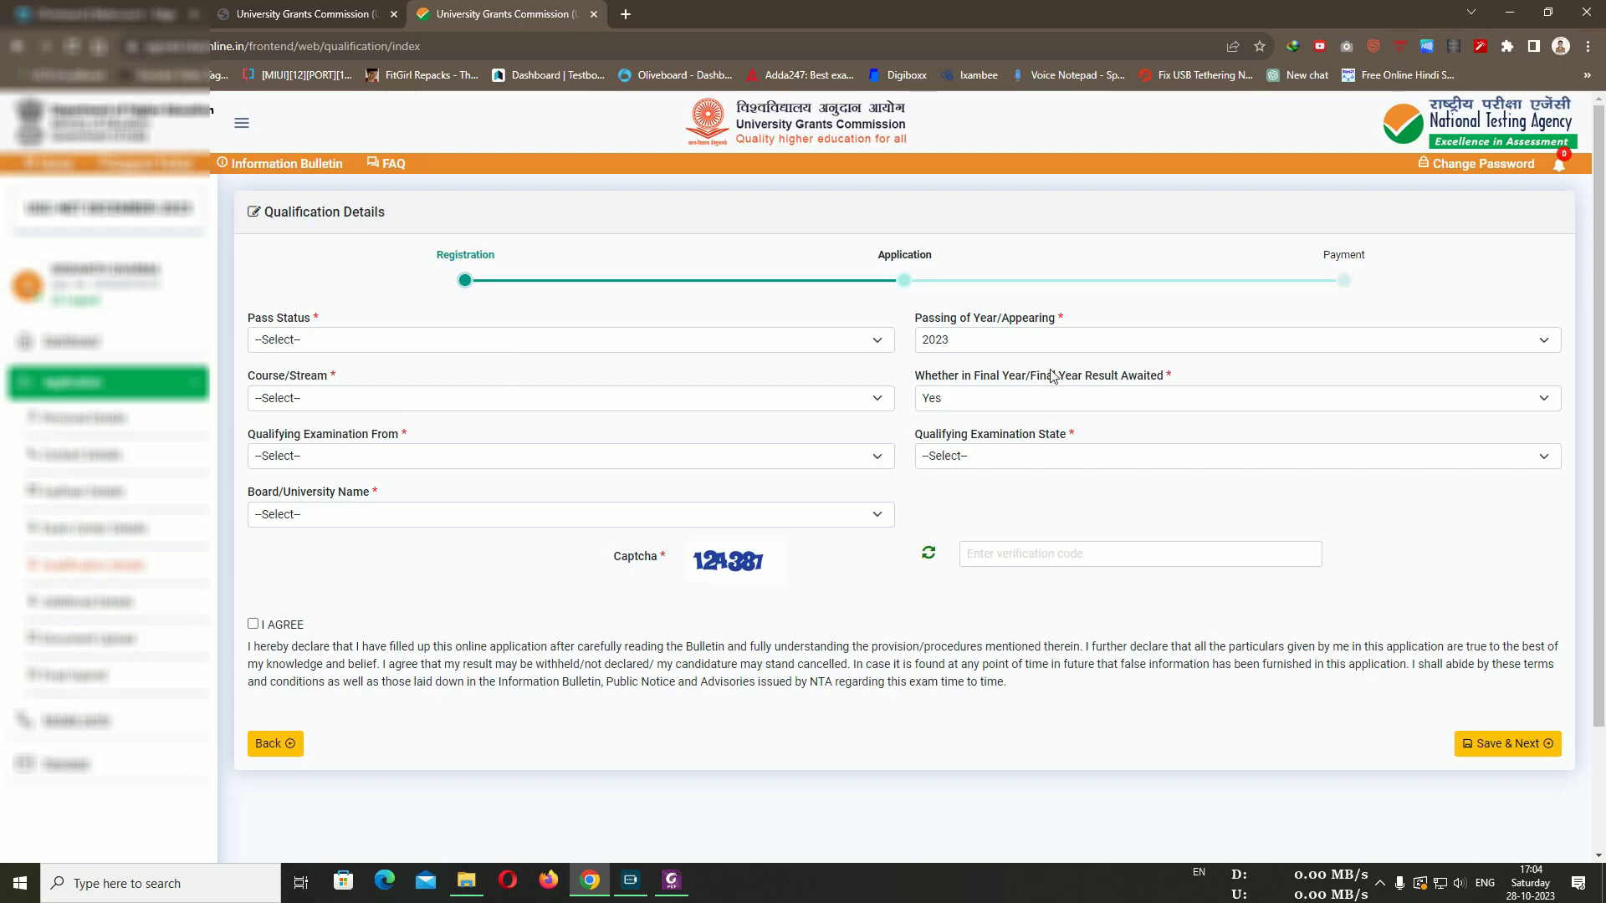
pyautogui.click(1179, 398)
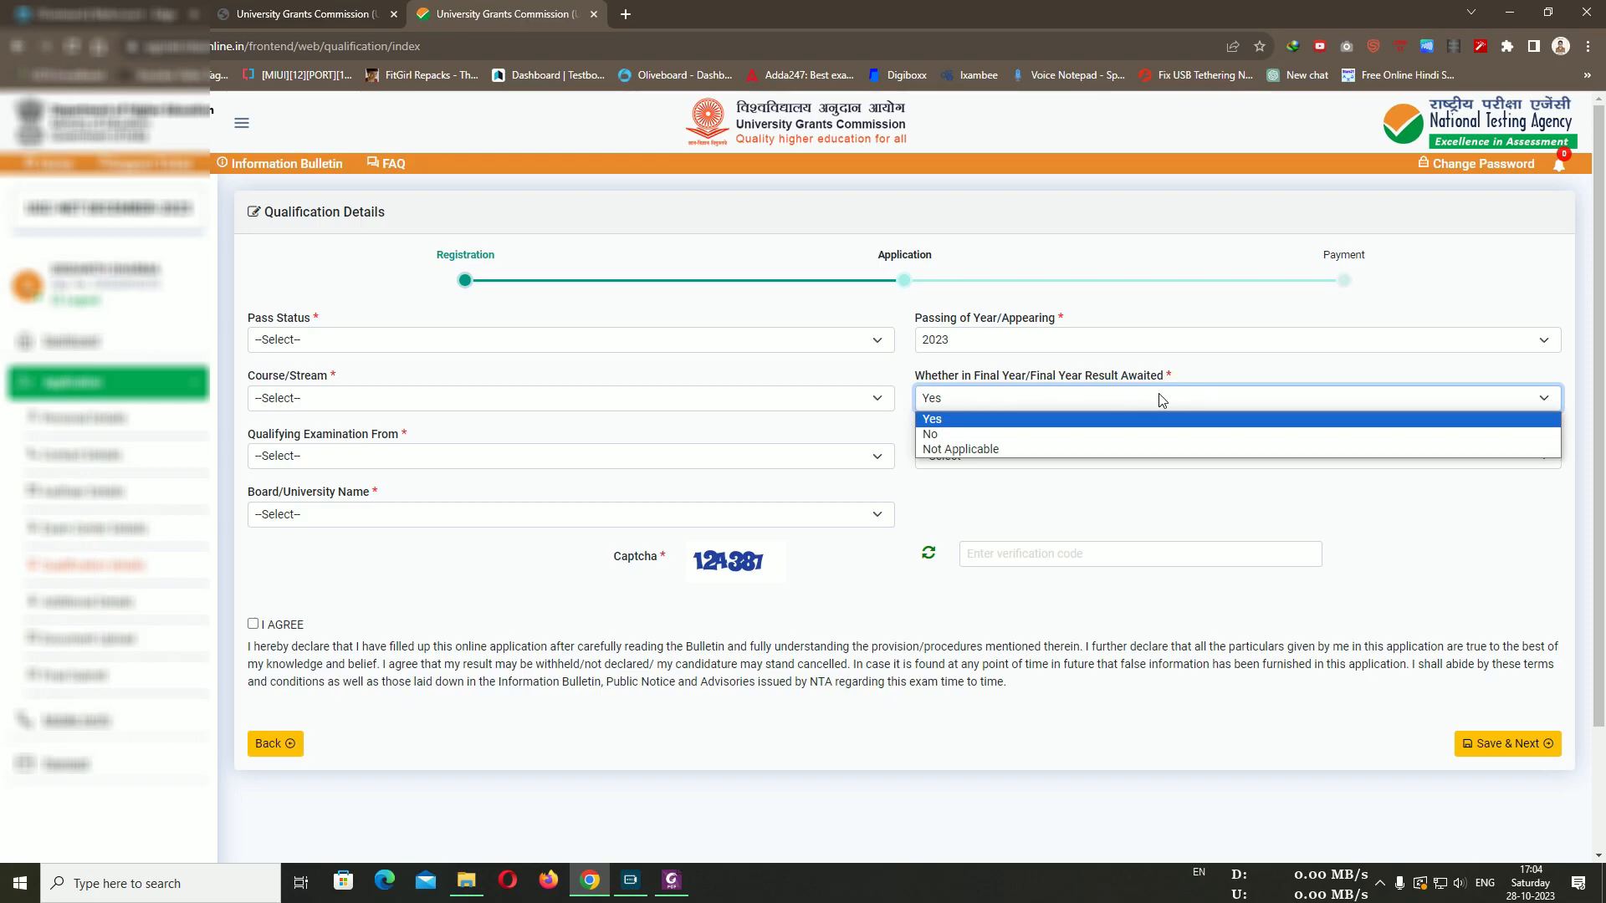
# Try Pass Status options Passed and Appearing, and answer Yes to Final Year Result Awaited
pyautogui.click(1044, 398)
pyautogui.click(478, 336)
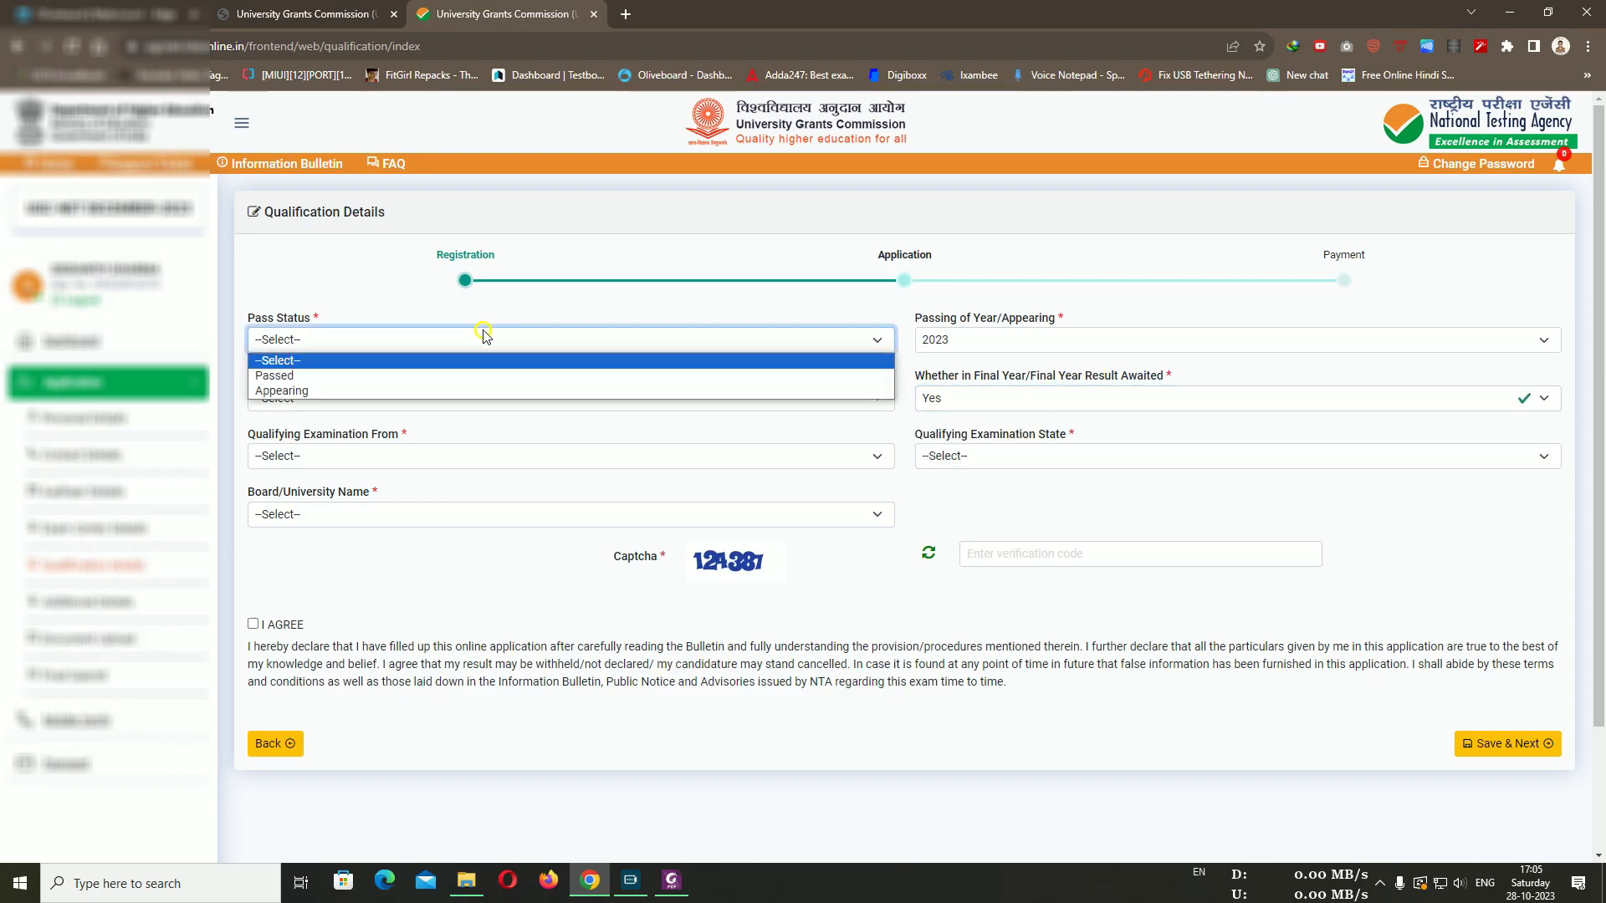
pyautogui.click(428, 377)
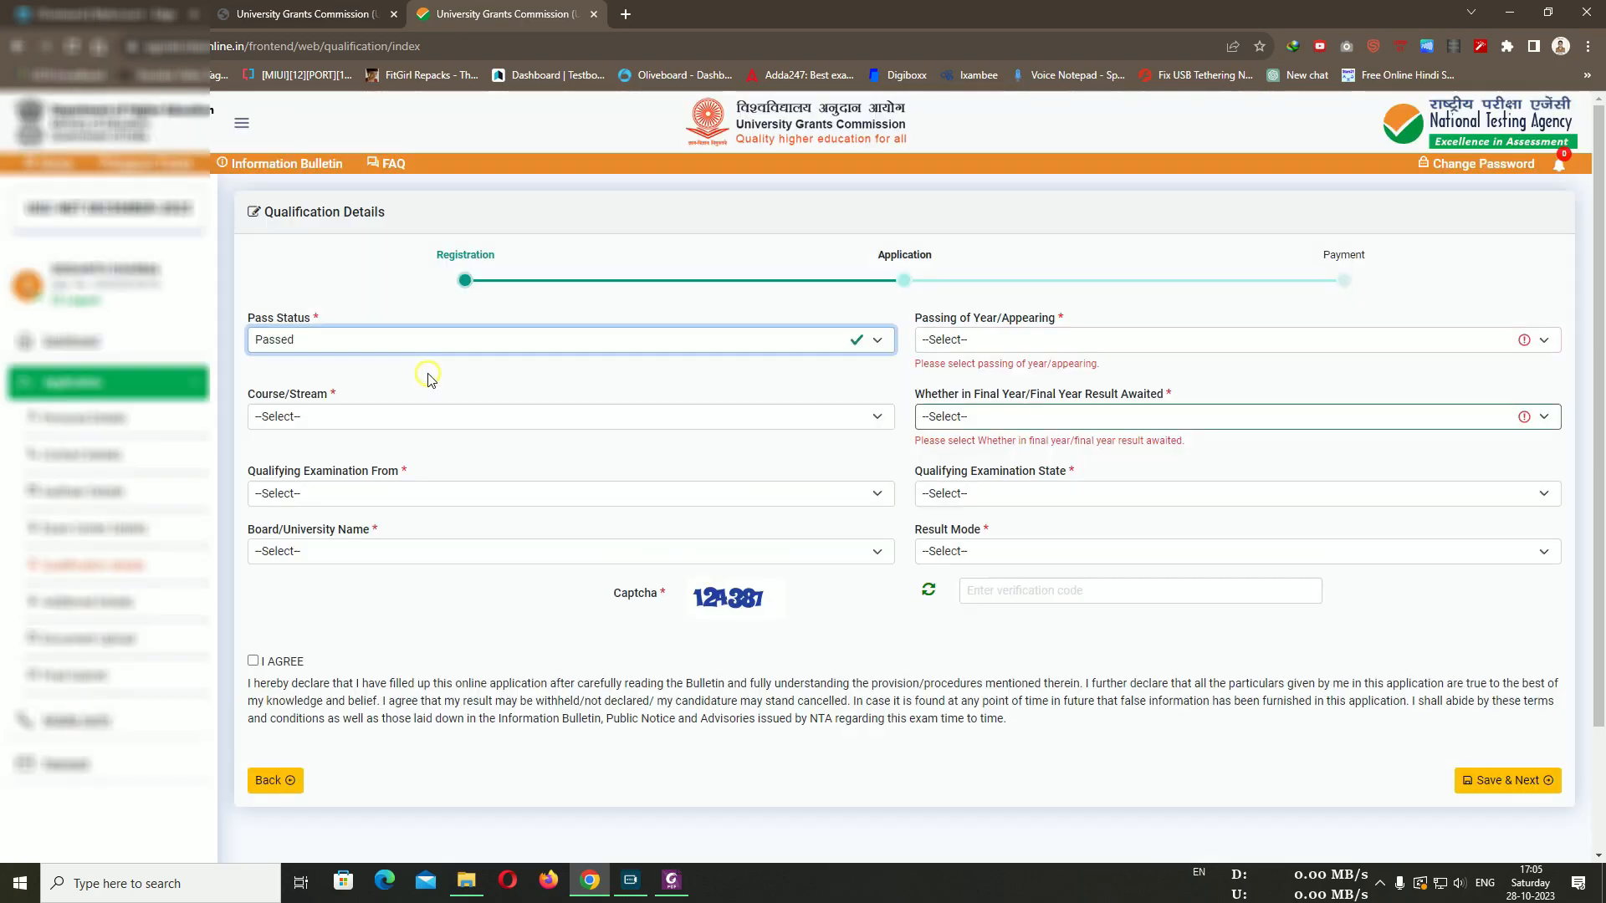
pyautogui.click(407, 337)
pyautogui.click(365, 390)
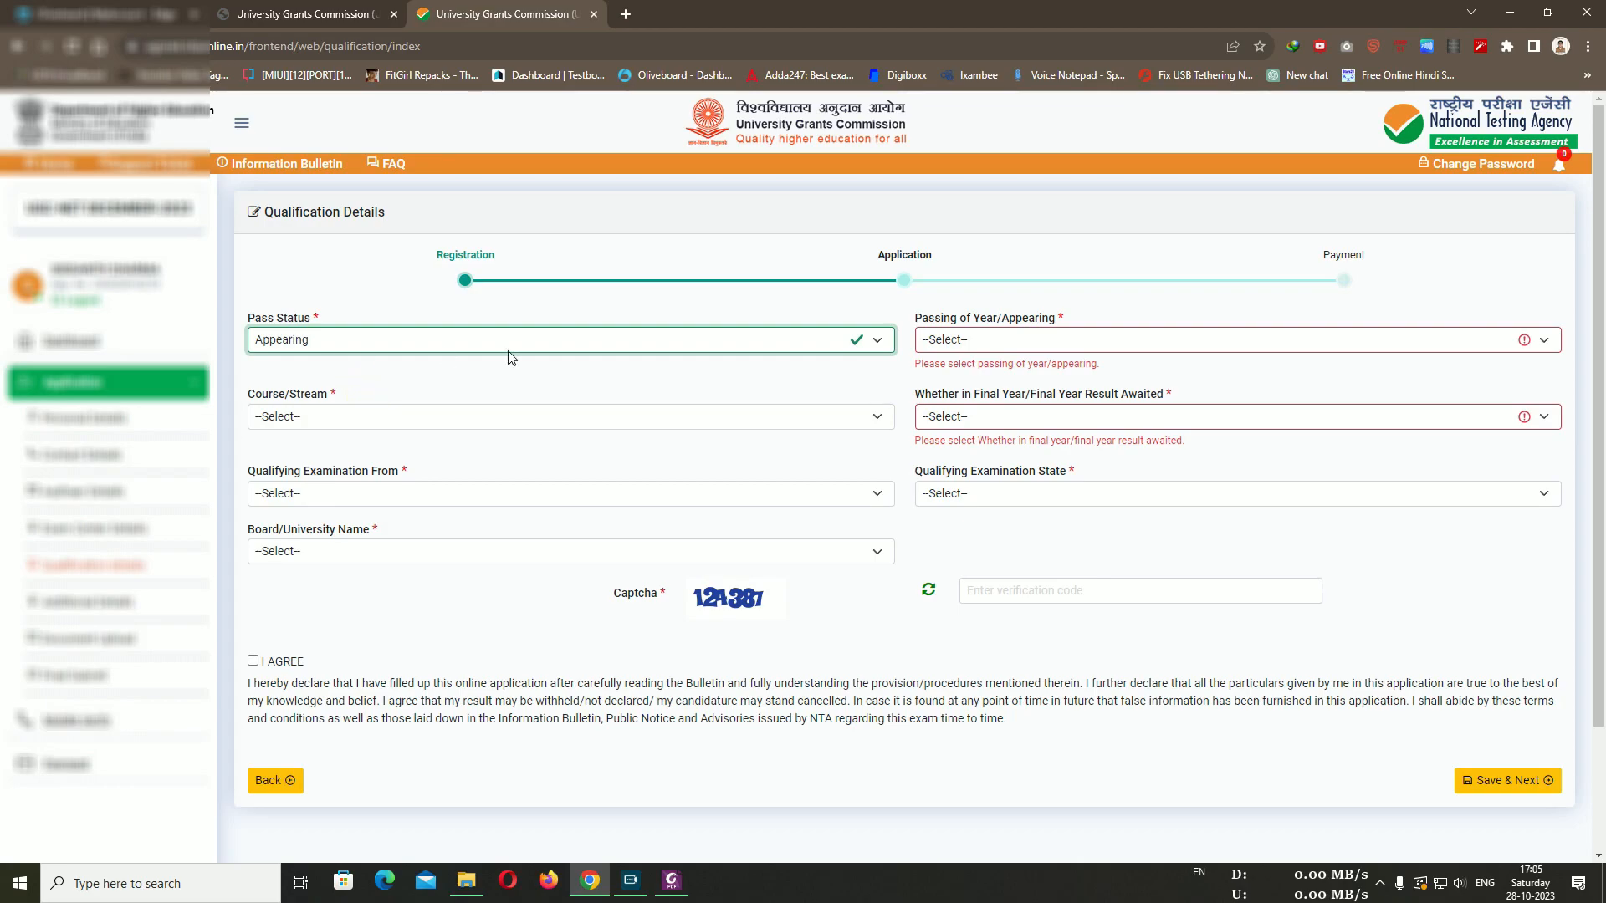
pyautogui.click(1042, 337)
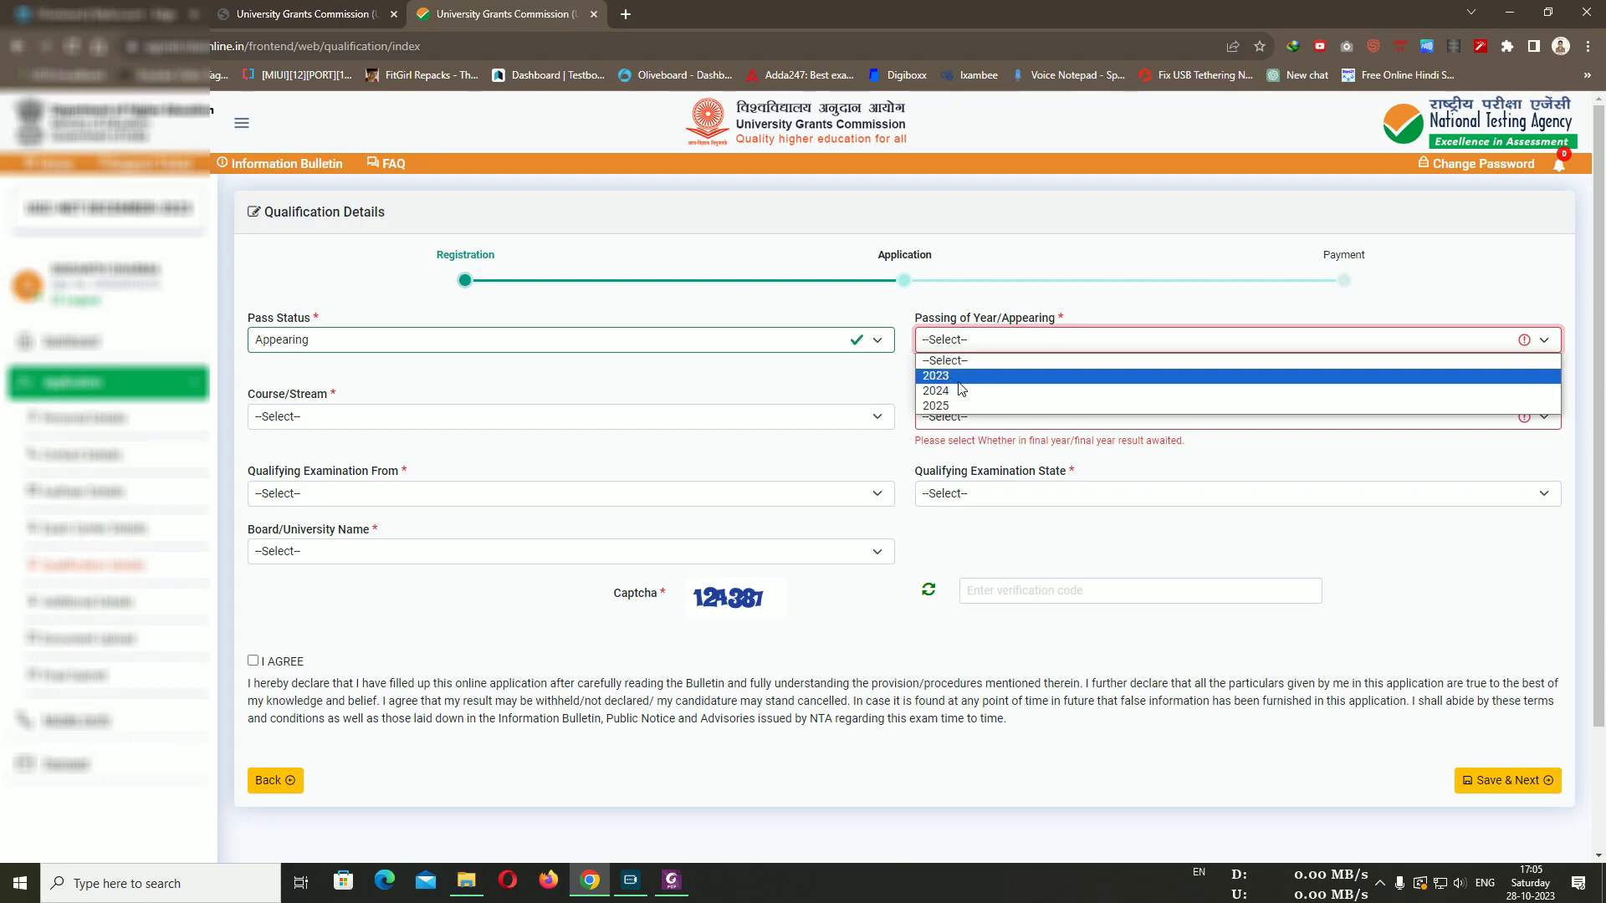
pyautogui.click(865, 383)
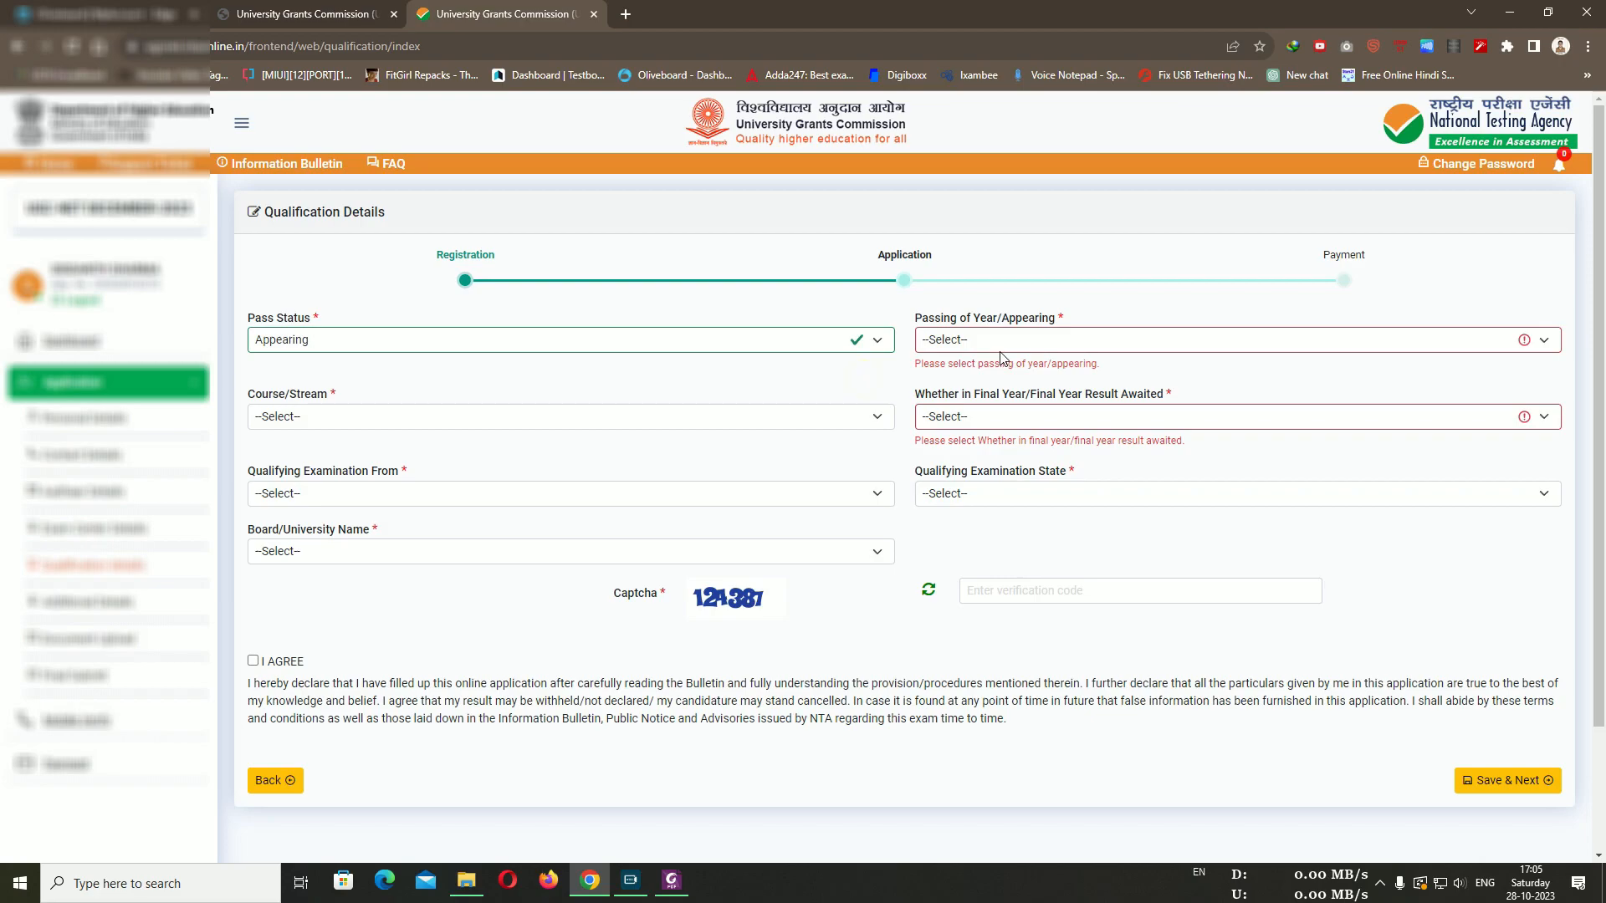
pyautogui.click(1000, 350)
pyautogui.click(840, 381)
pyautogui.click(1027, 423)
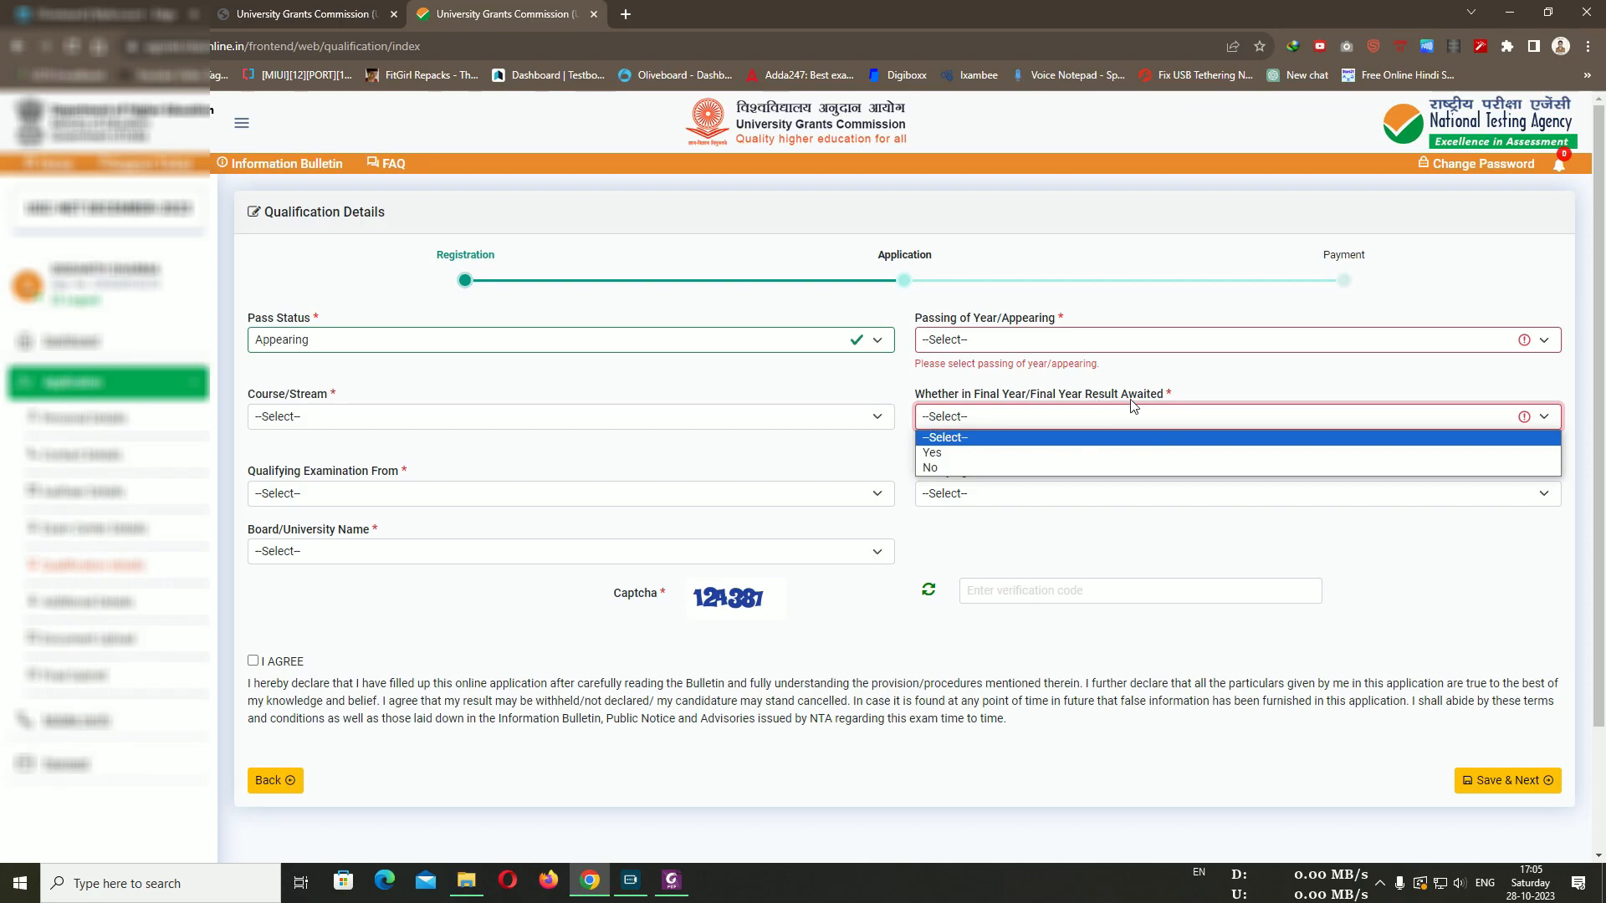
pyautogui.click(1033, 454)
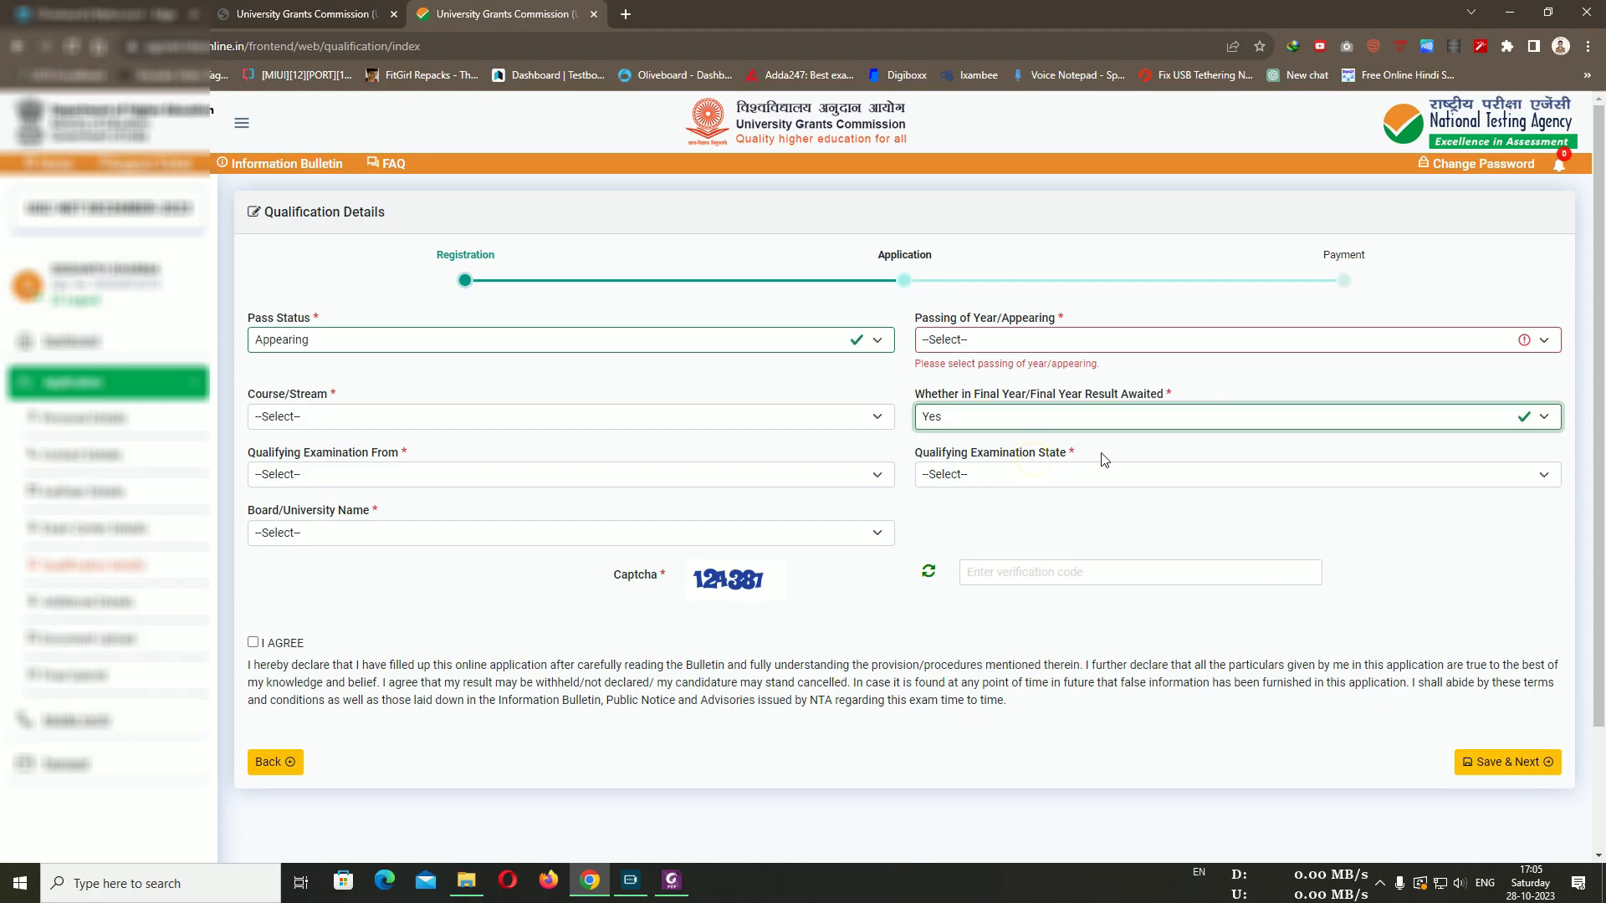
# Set Pass Status to Passed, Passing Year to 2023, and Course/Stream to MASTER OF ARTS (MA)
pyautogui.click(420, 339)
pyautogui.click(425, 371)
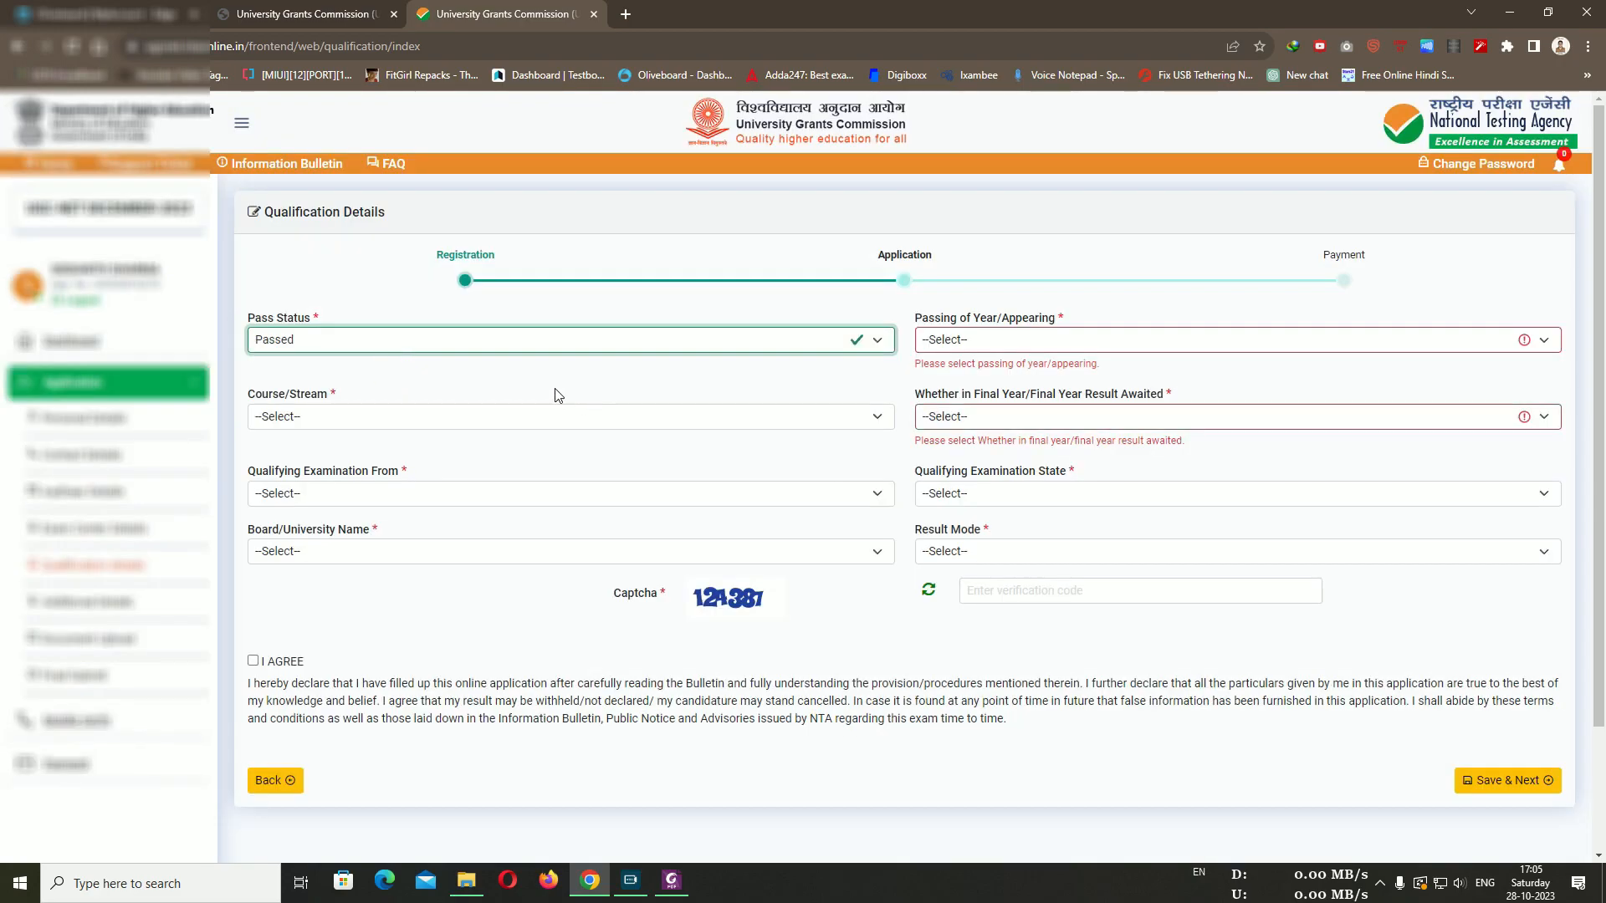
pyautogui.click(1026, 350)
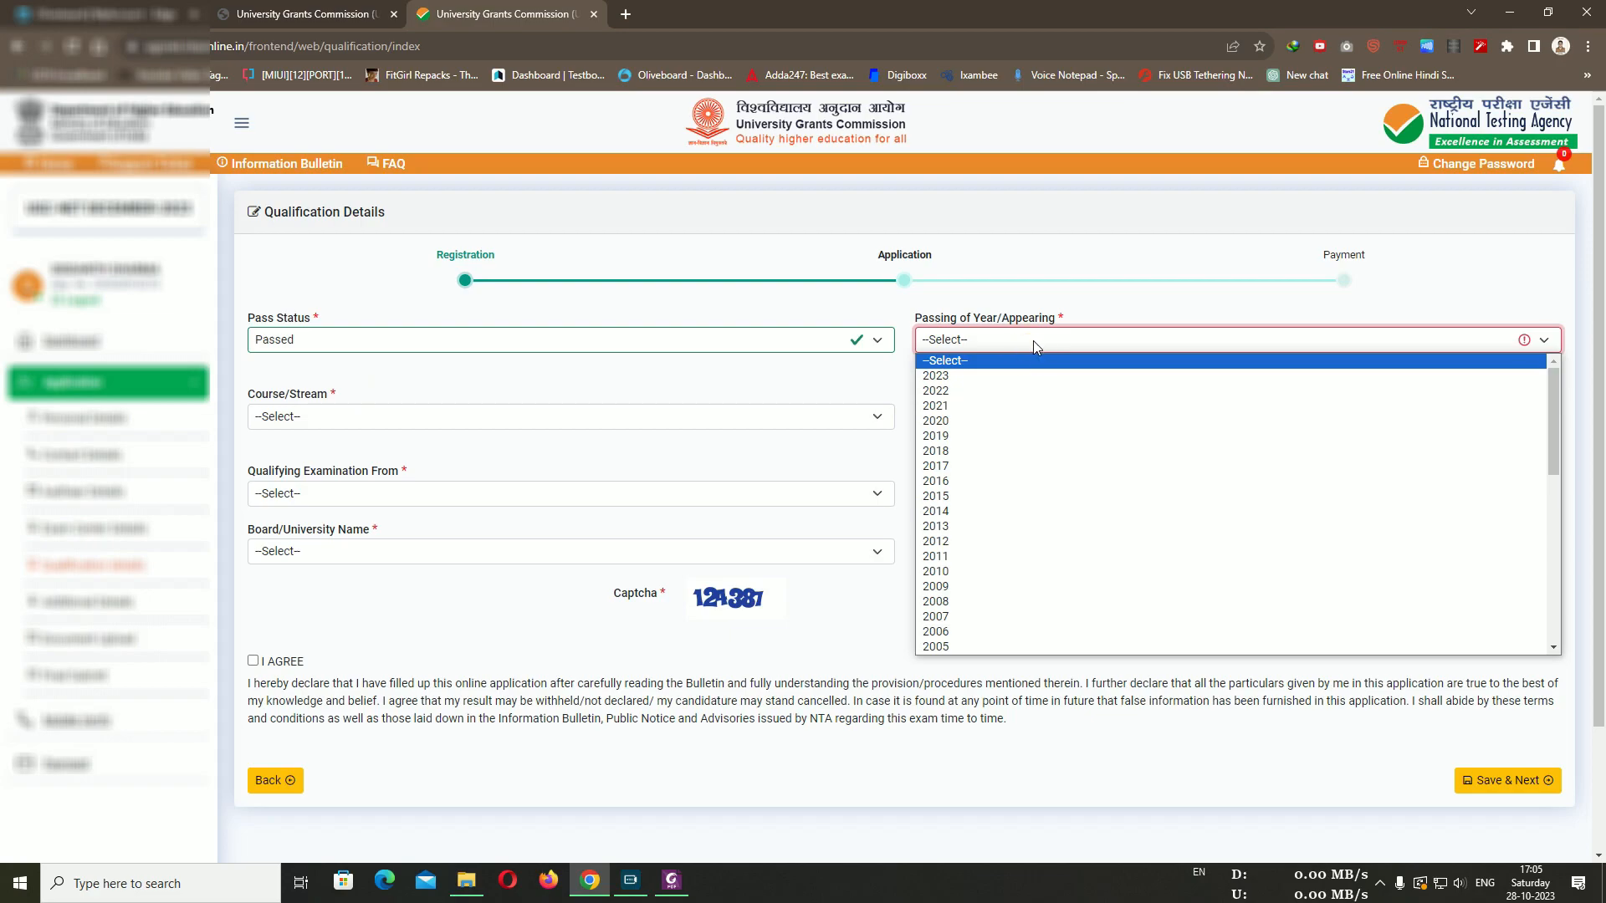
pyautogui.click(975, 378)
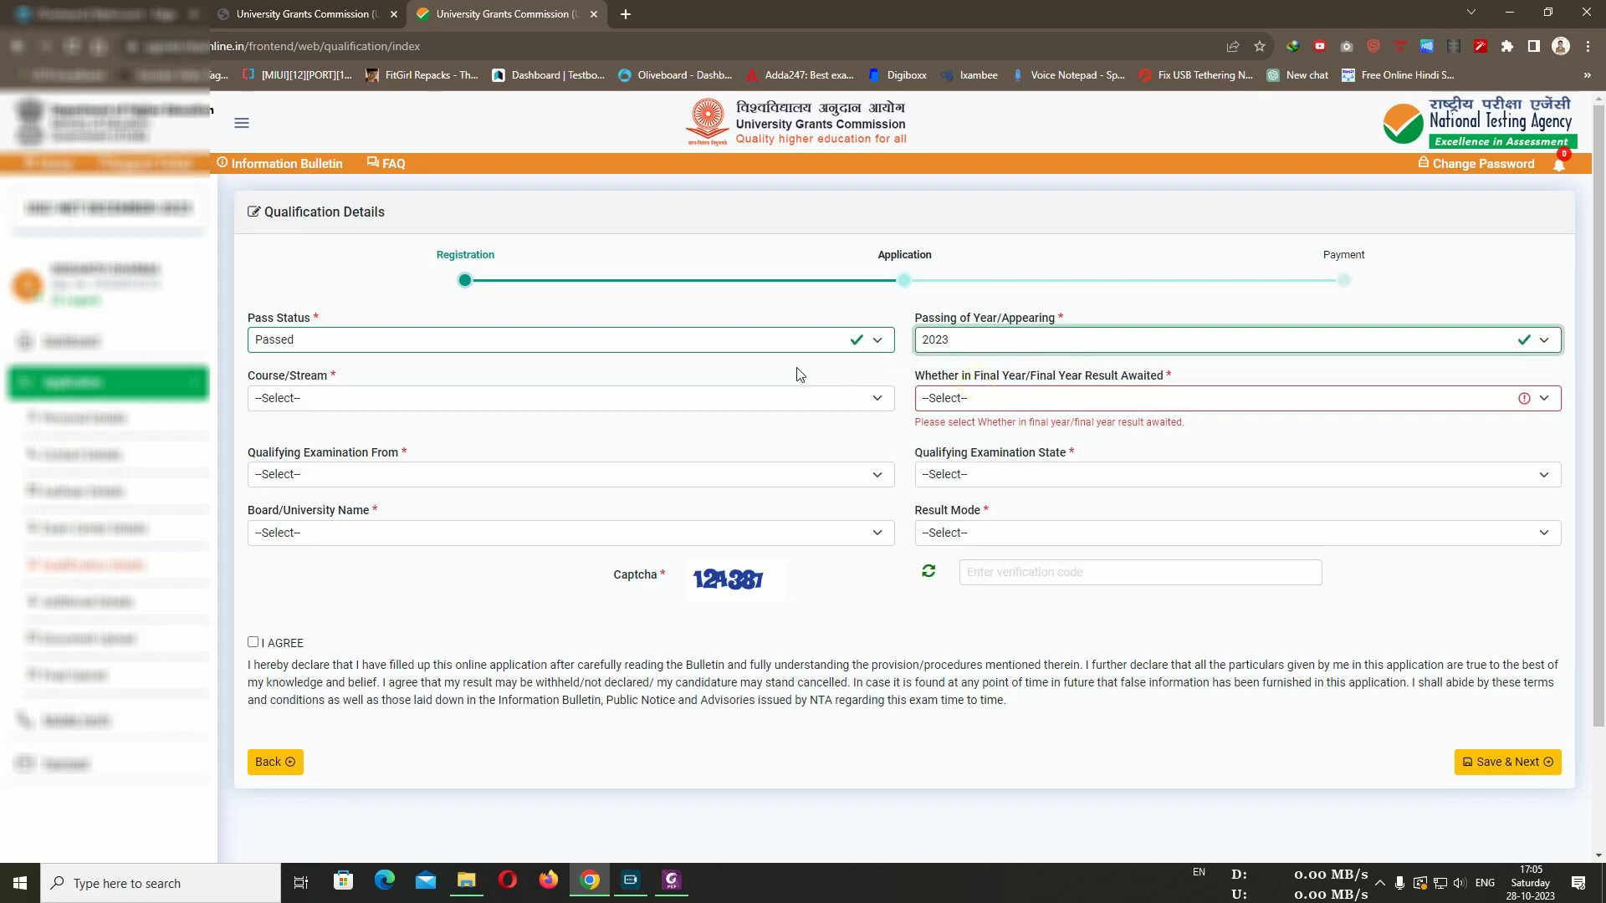
pyautogui.click(639, 398)
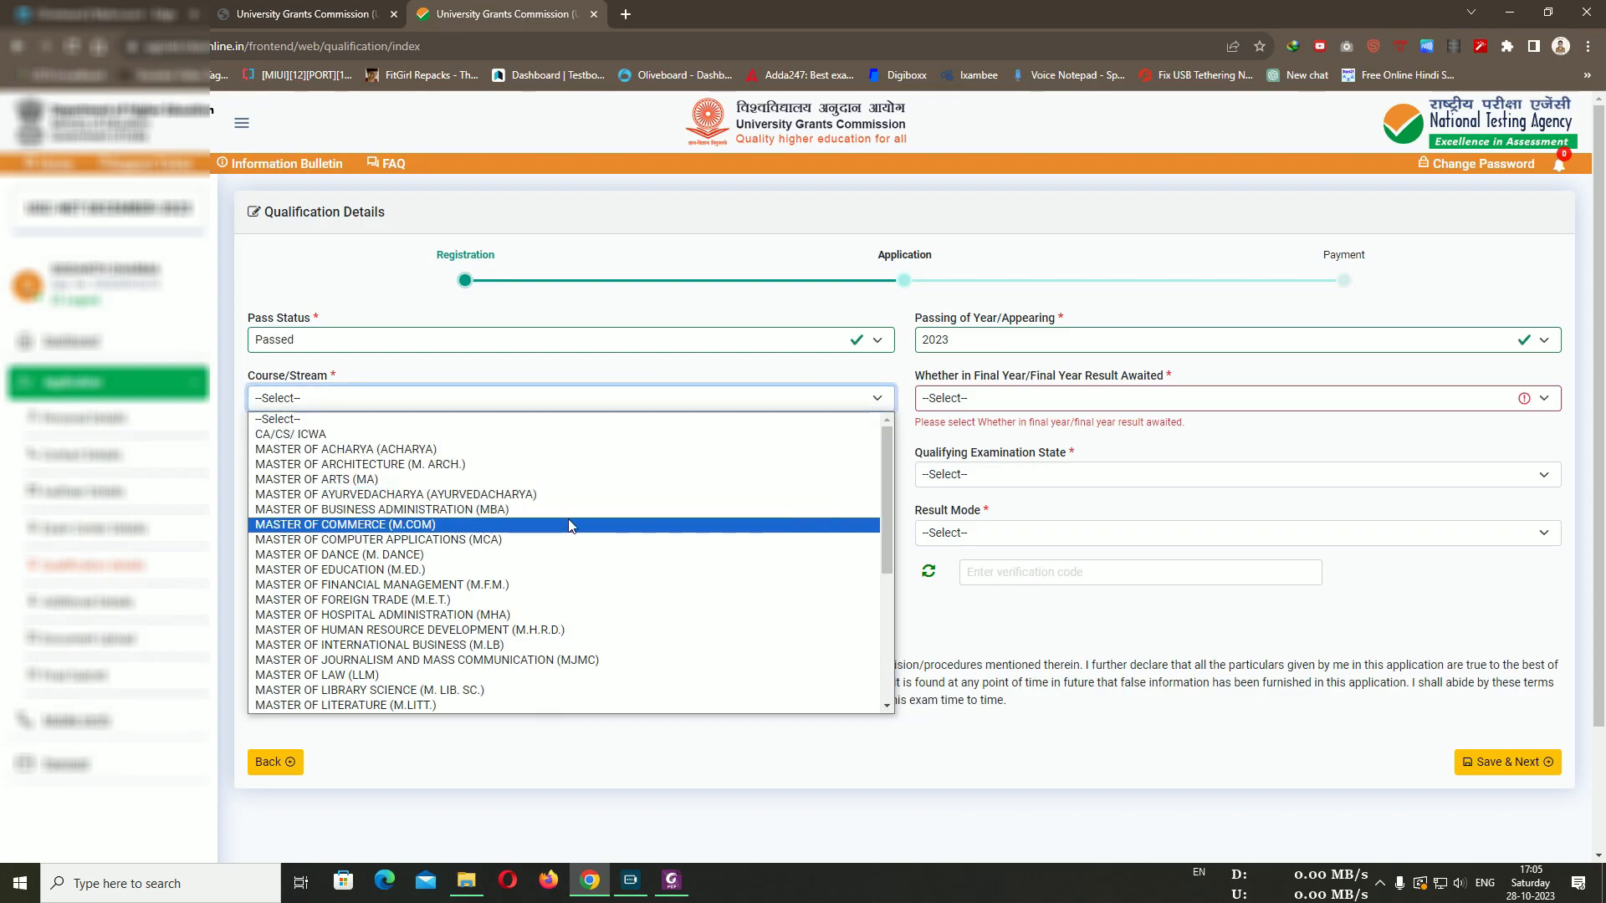
pyautogui.click(389, 483)
pyautogui.click(555, 420)
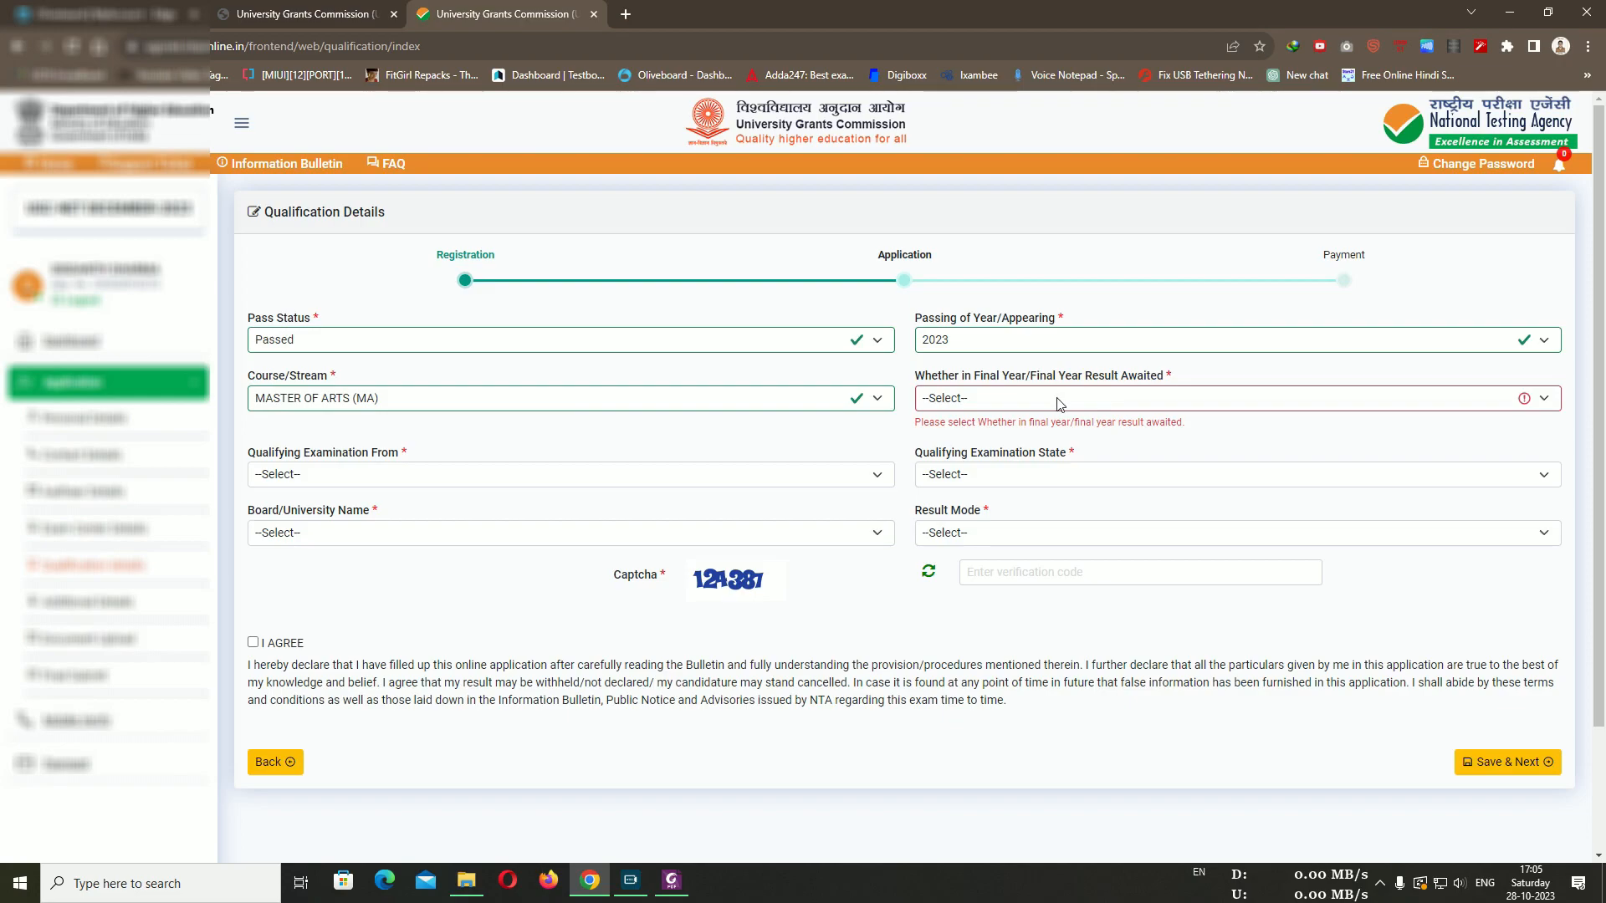
# Set Final Year Result Awaited to Not Applicable and recheck Passed and MASTER OF ARTS (MA)
pyautogui.click(1091, 403)
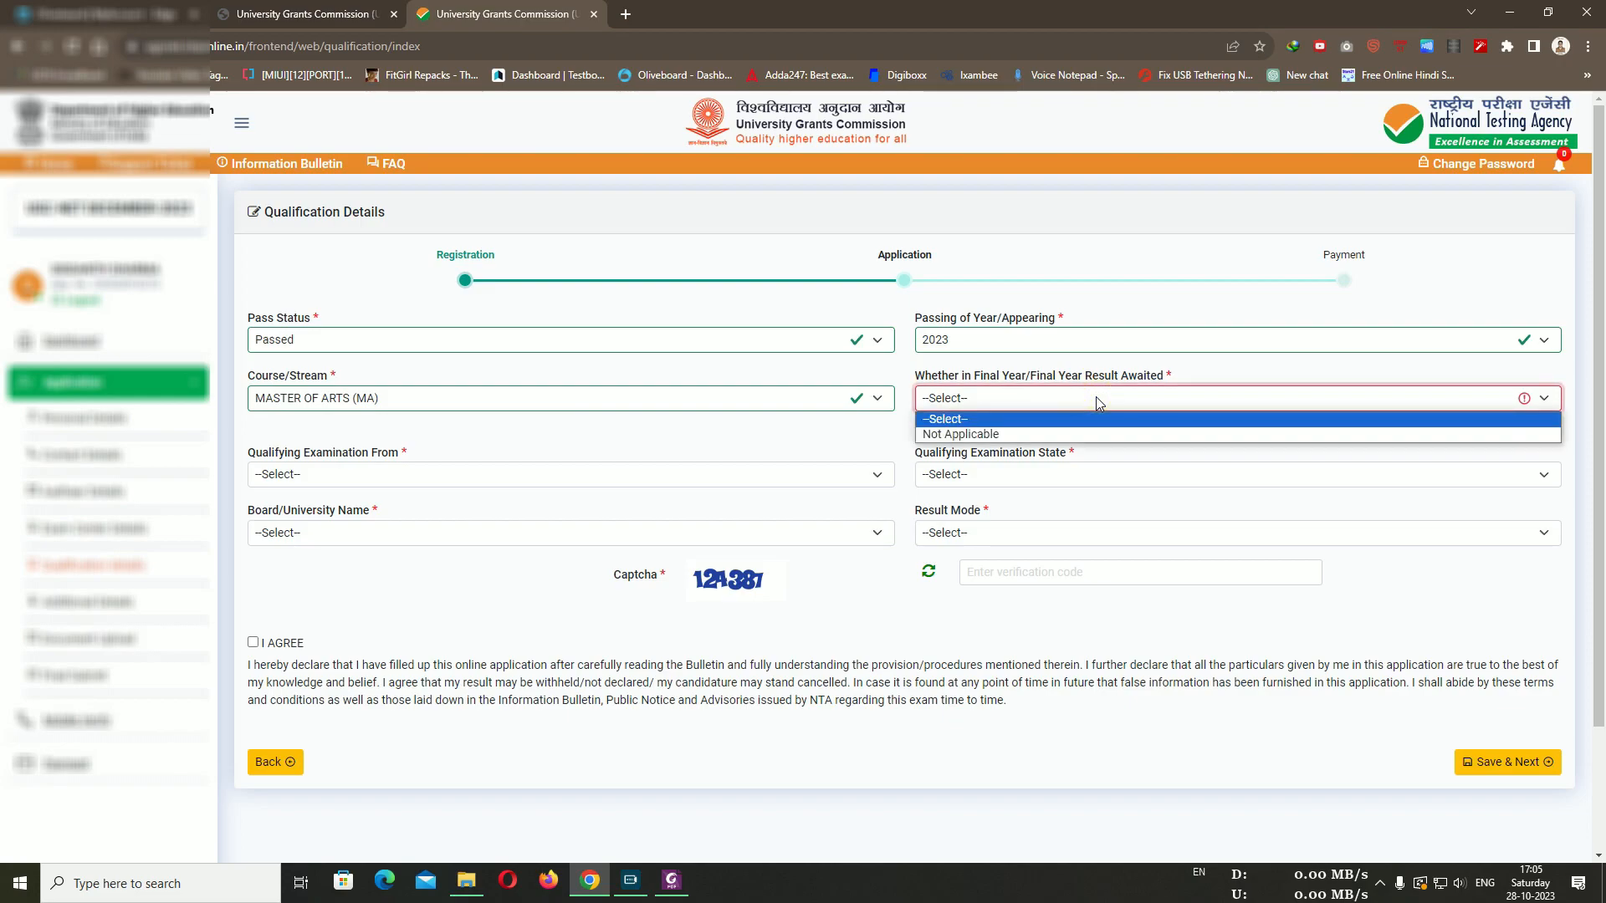
pyautogui.click(1037, 415)
pyautogui.click(1029, 399)
pyautogui.click(1003, 434)
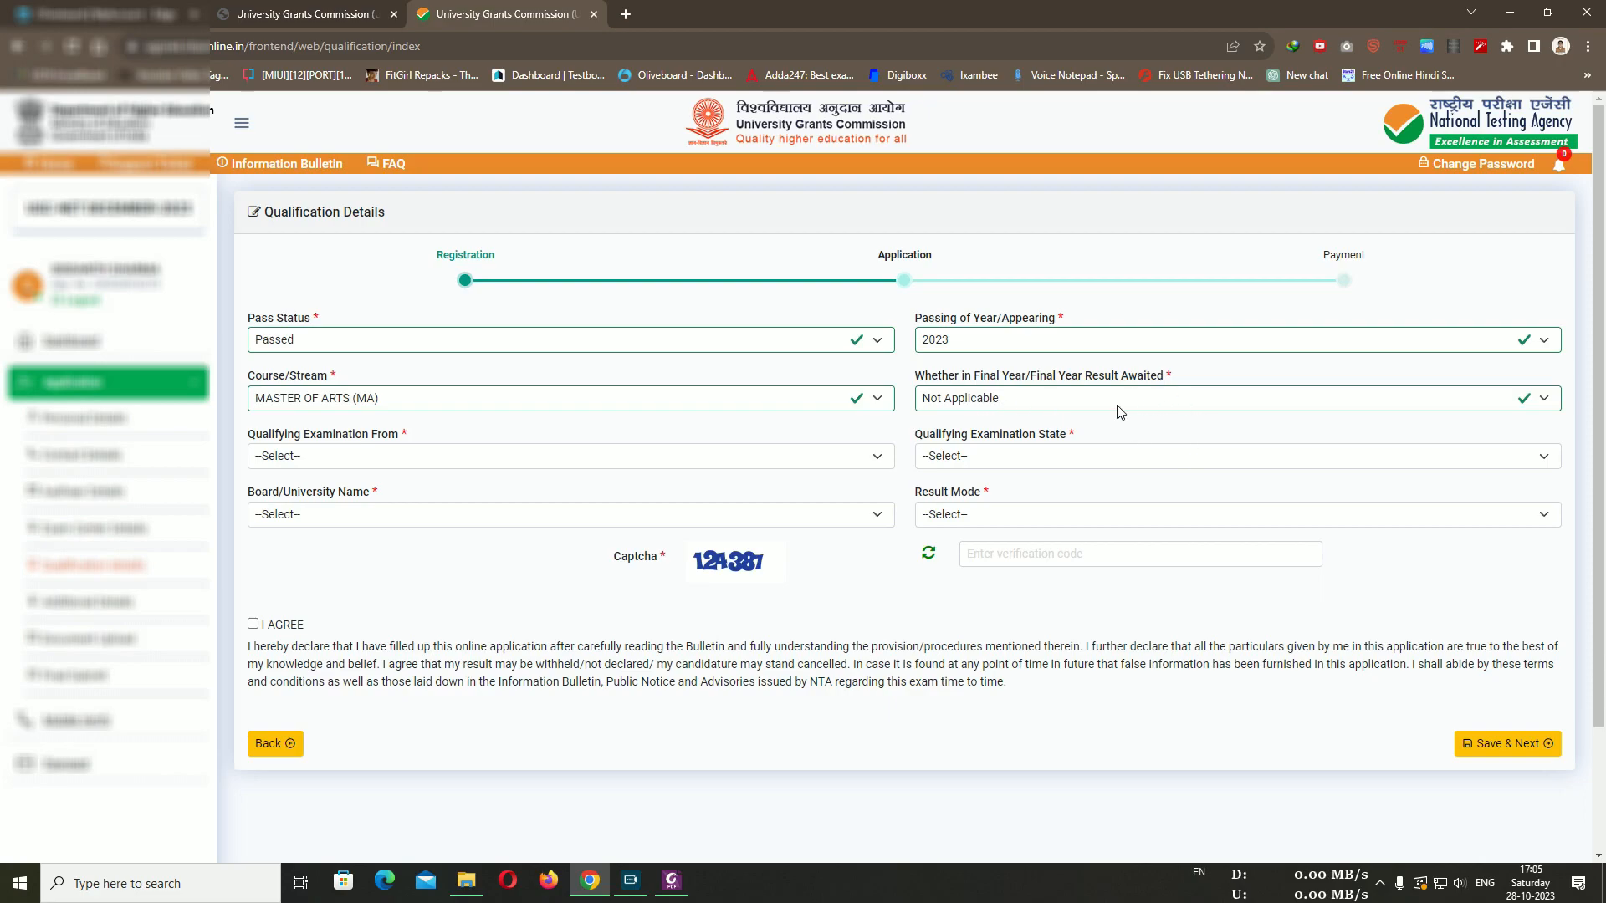
pyautogui.click(1056, 402)
pyautogui.click(1055, 408)
pyautogui.click(535, 334)
pyautogui.click(535, 334)
pyautogui.click(728, 407)
pyautogui.click(720, 401)
# Set qualifying exam from INDIA, state MADHYA PRADESH, university BARKATULLAAH UNIVERSITY, Bhopal
pyautogui.click(437, 457)
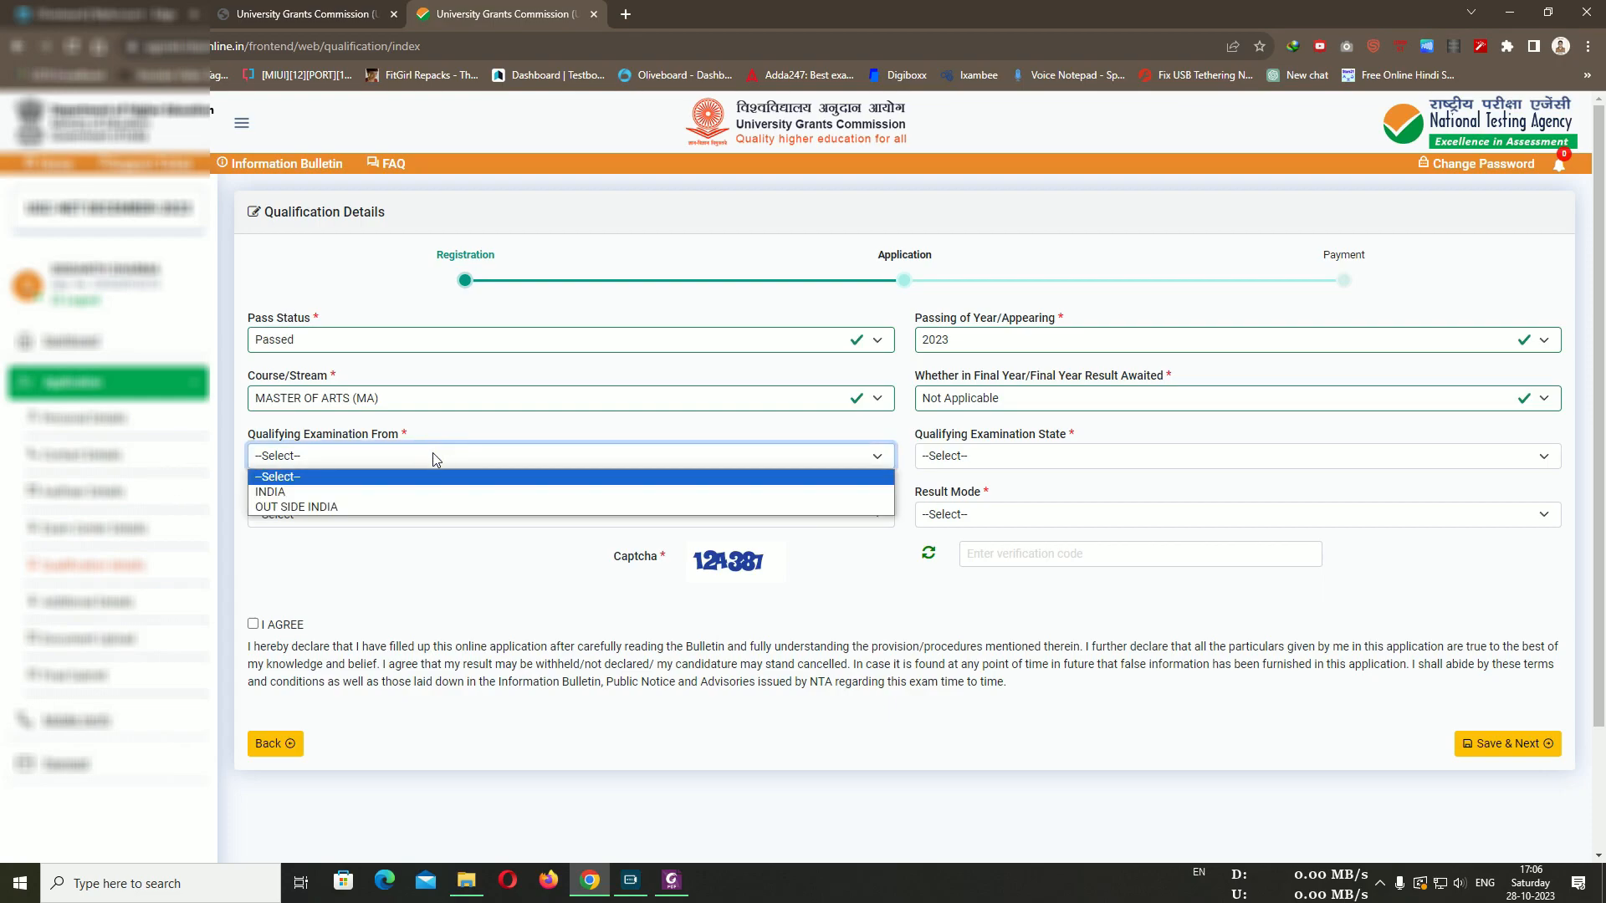
pyautogui.click(390, 491)
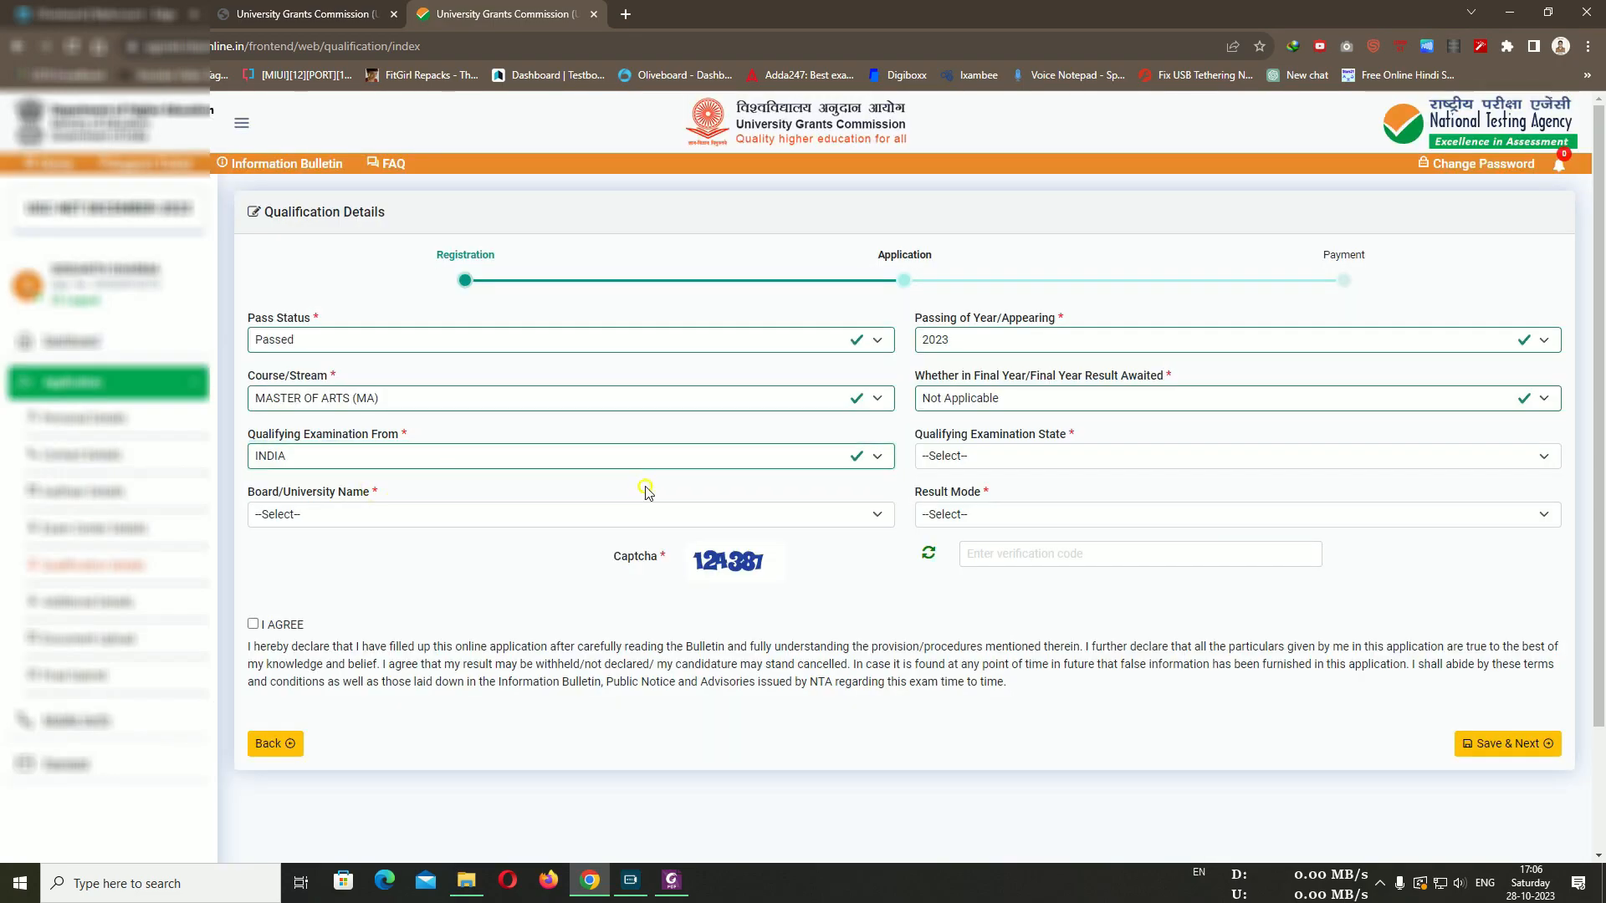
pyautogui.click(995, 452)
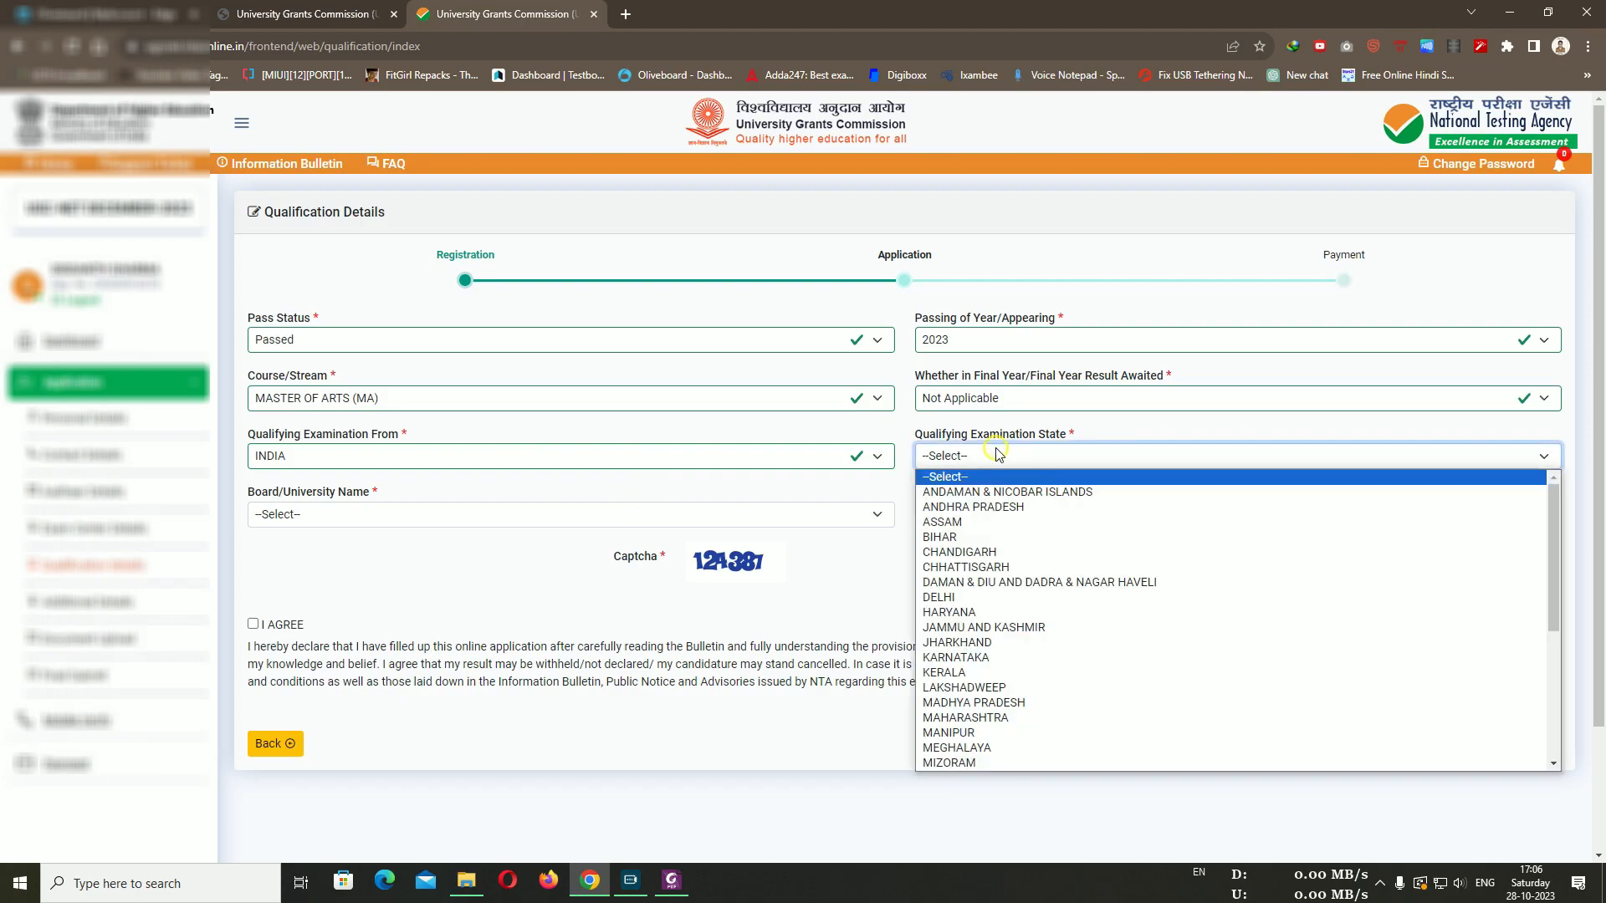
pyautogui.click(1026, 702)
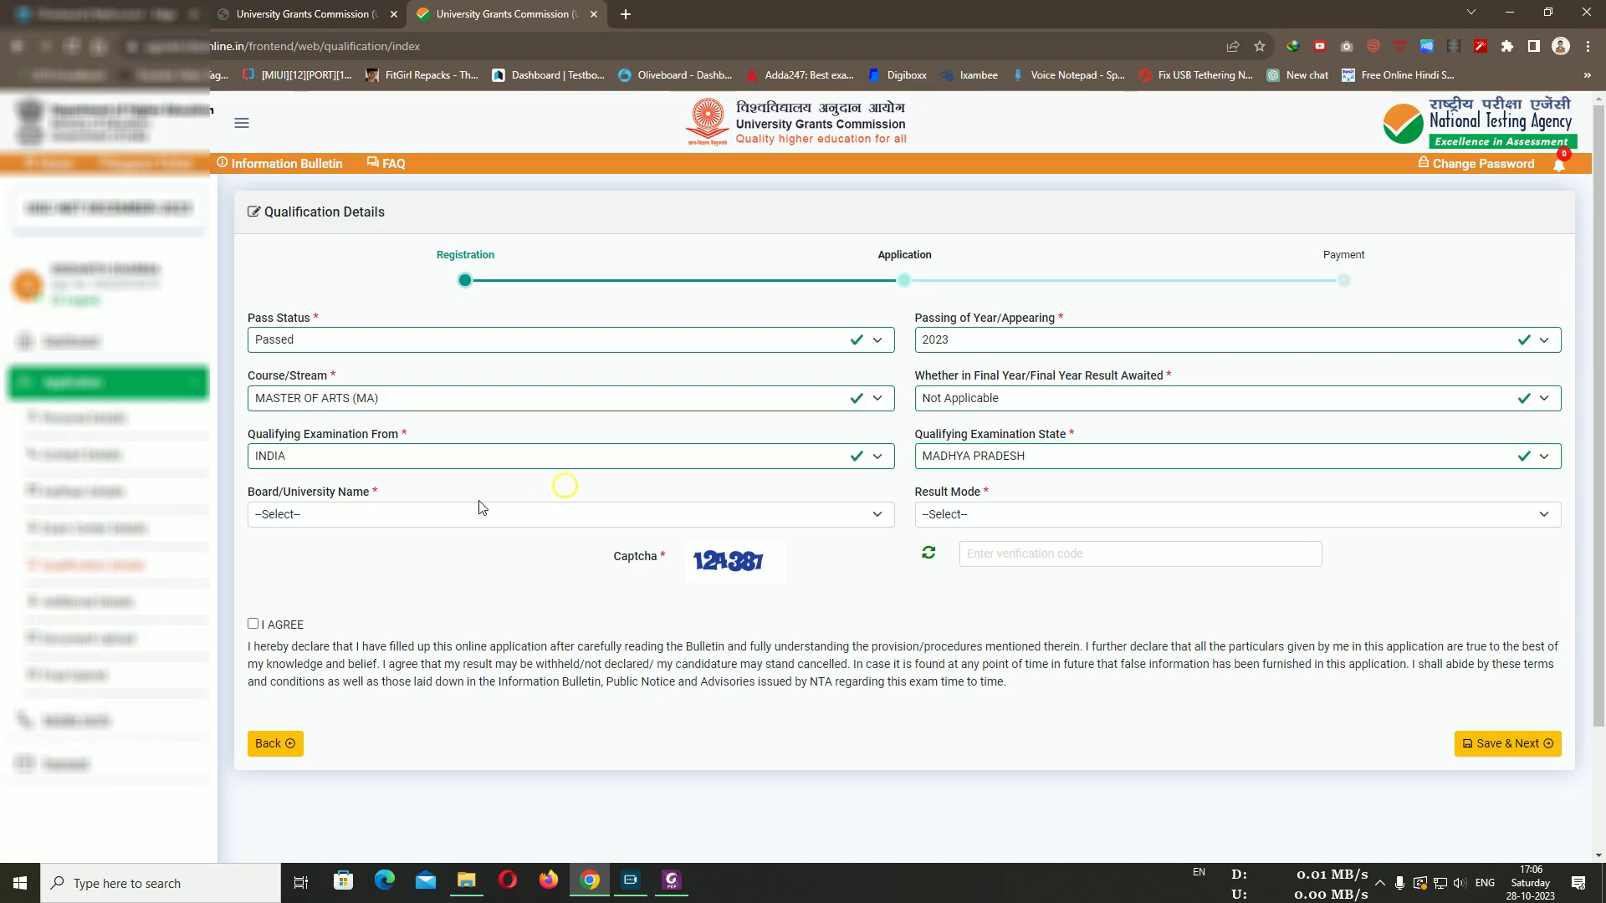
pyautogui.click(434, 514)
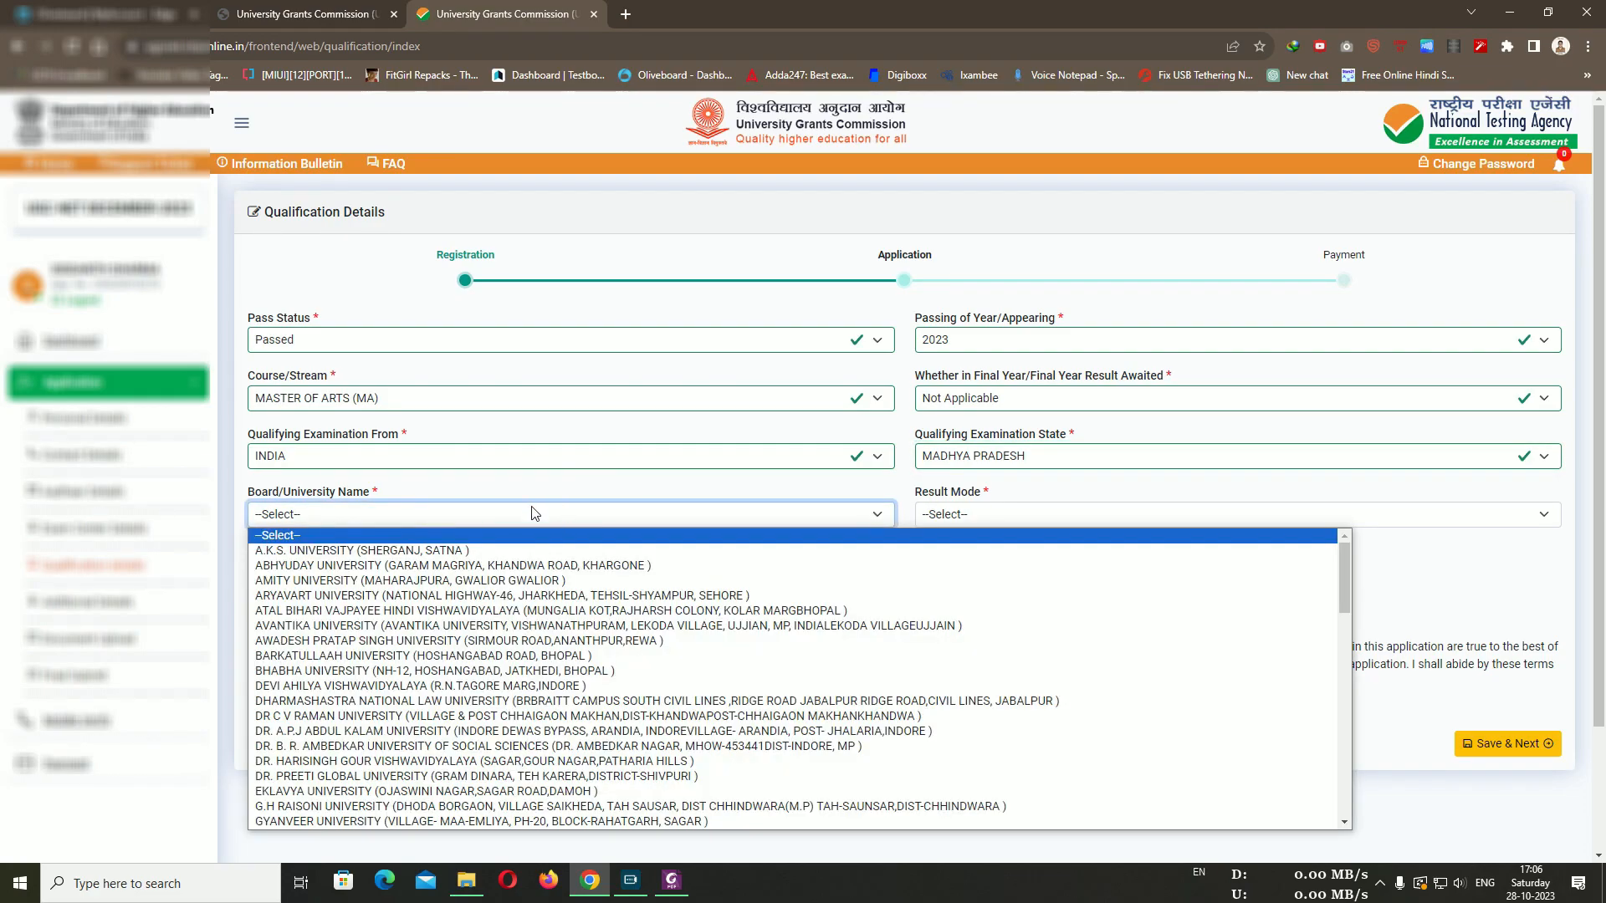
pyautogui.scroll(-2, 349, 729)
pyautogui.scroll(2, 348, 719)
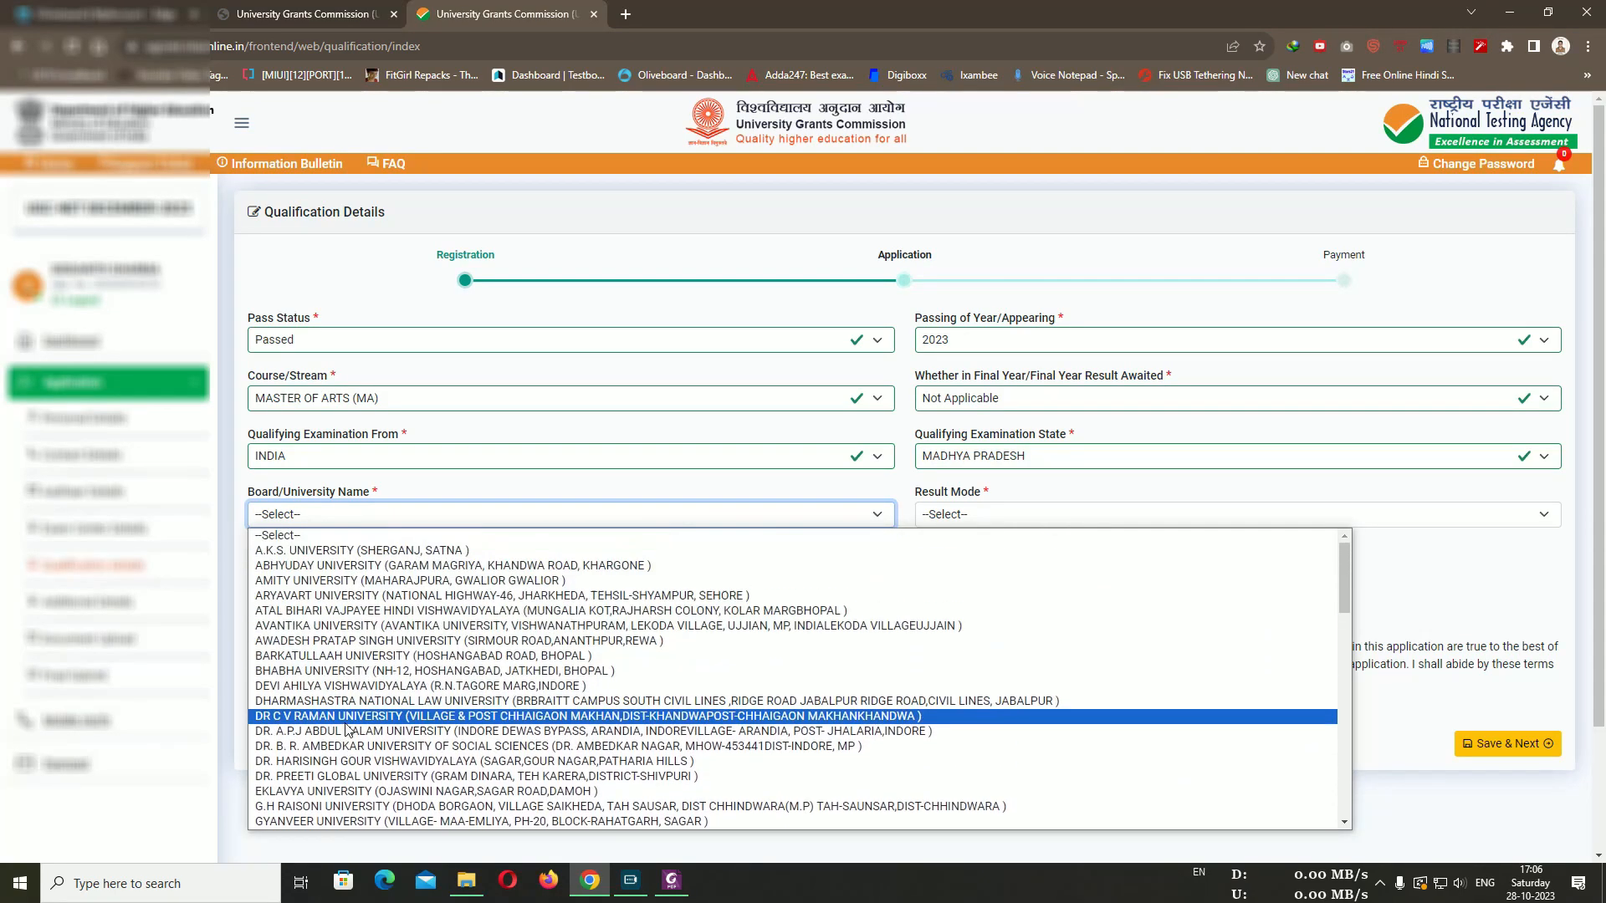
pyautogui.click(339, 656)
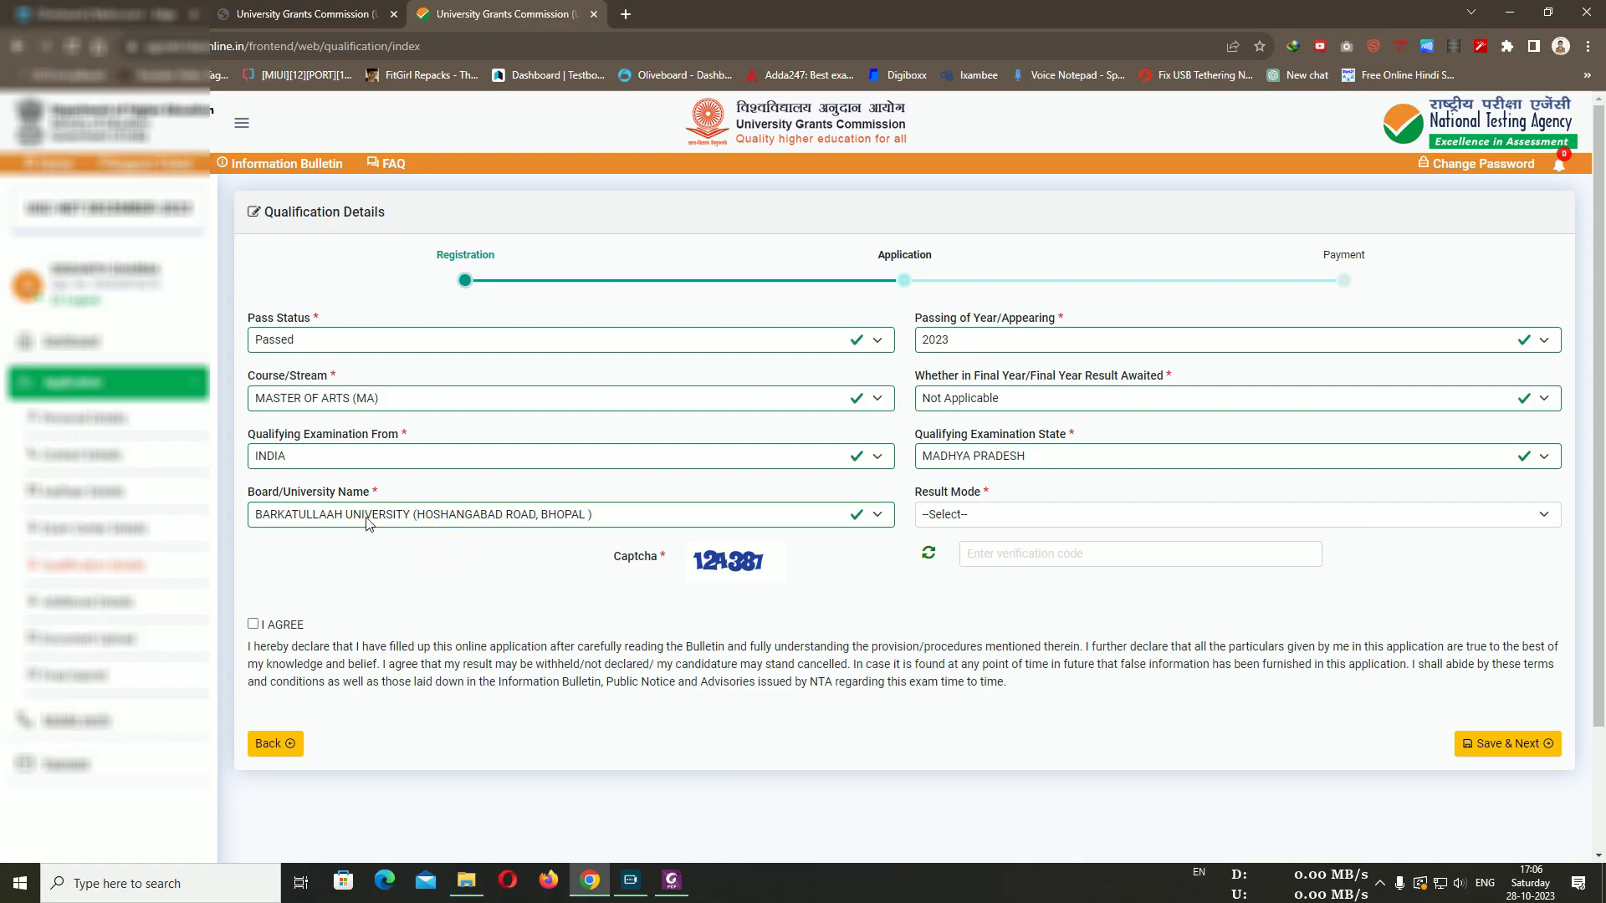
pyautogui.click(1061, 509)
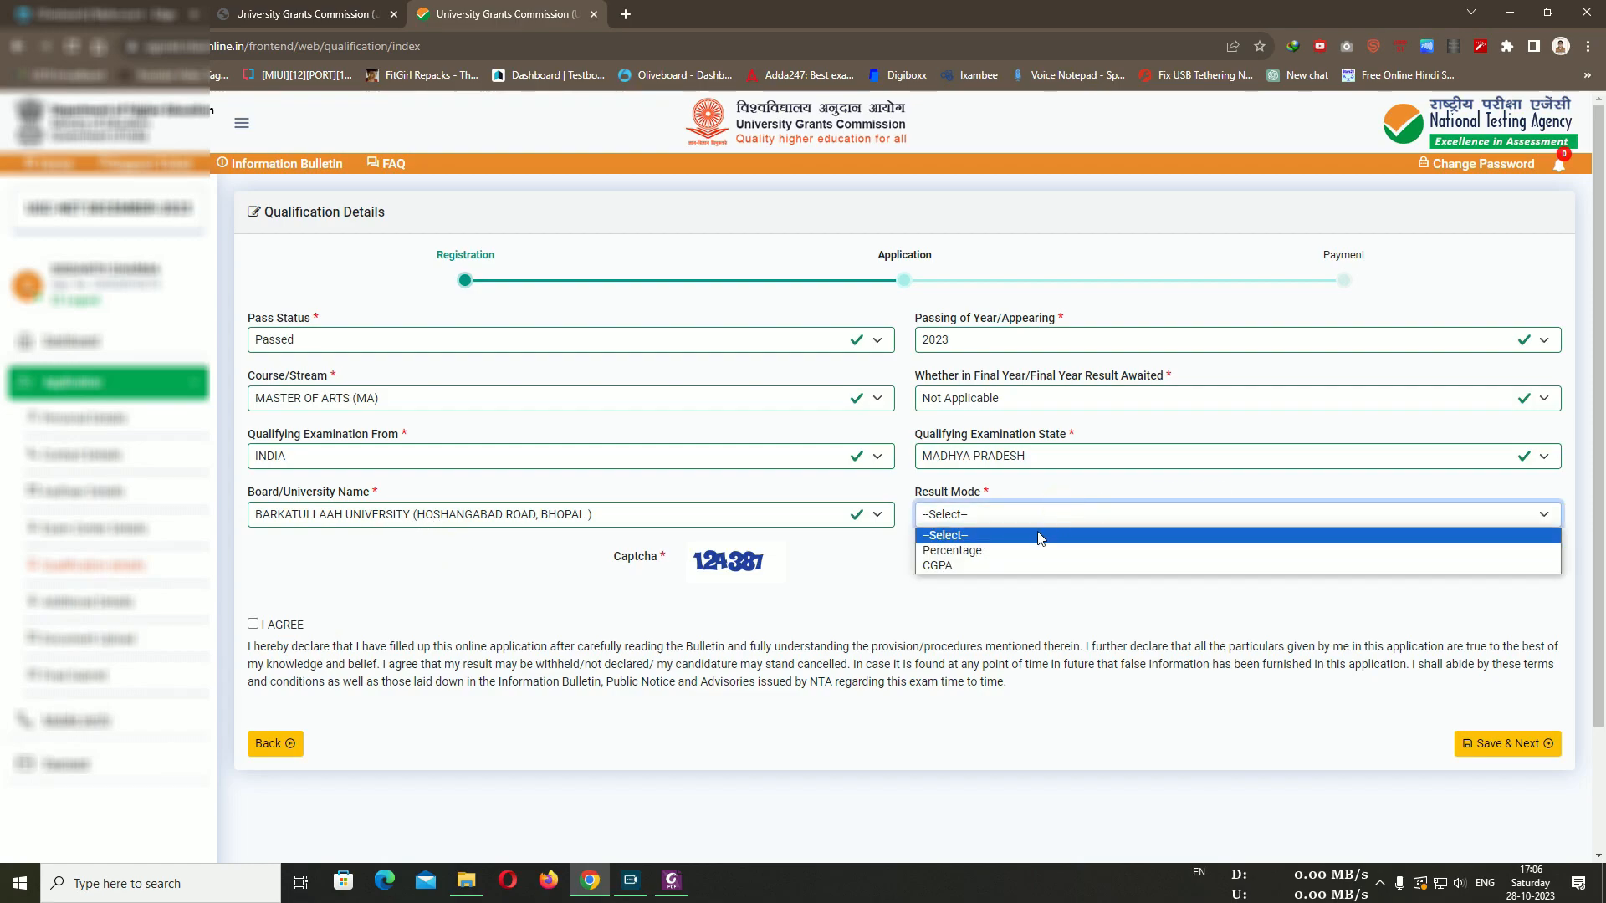
# Choose Percentage result mode, enter total and obtained marks and captcha, agree, and save
pyautogui.click(1020, 551)
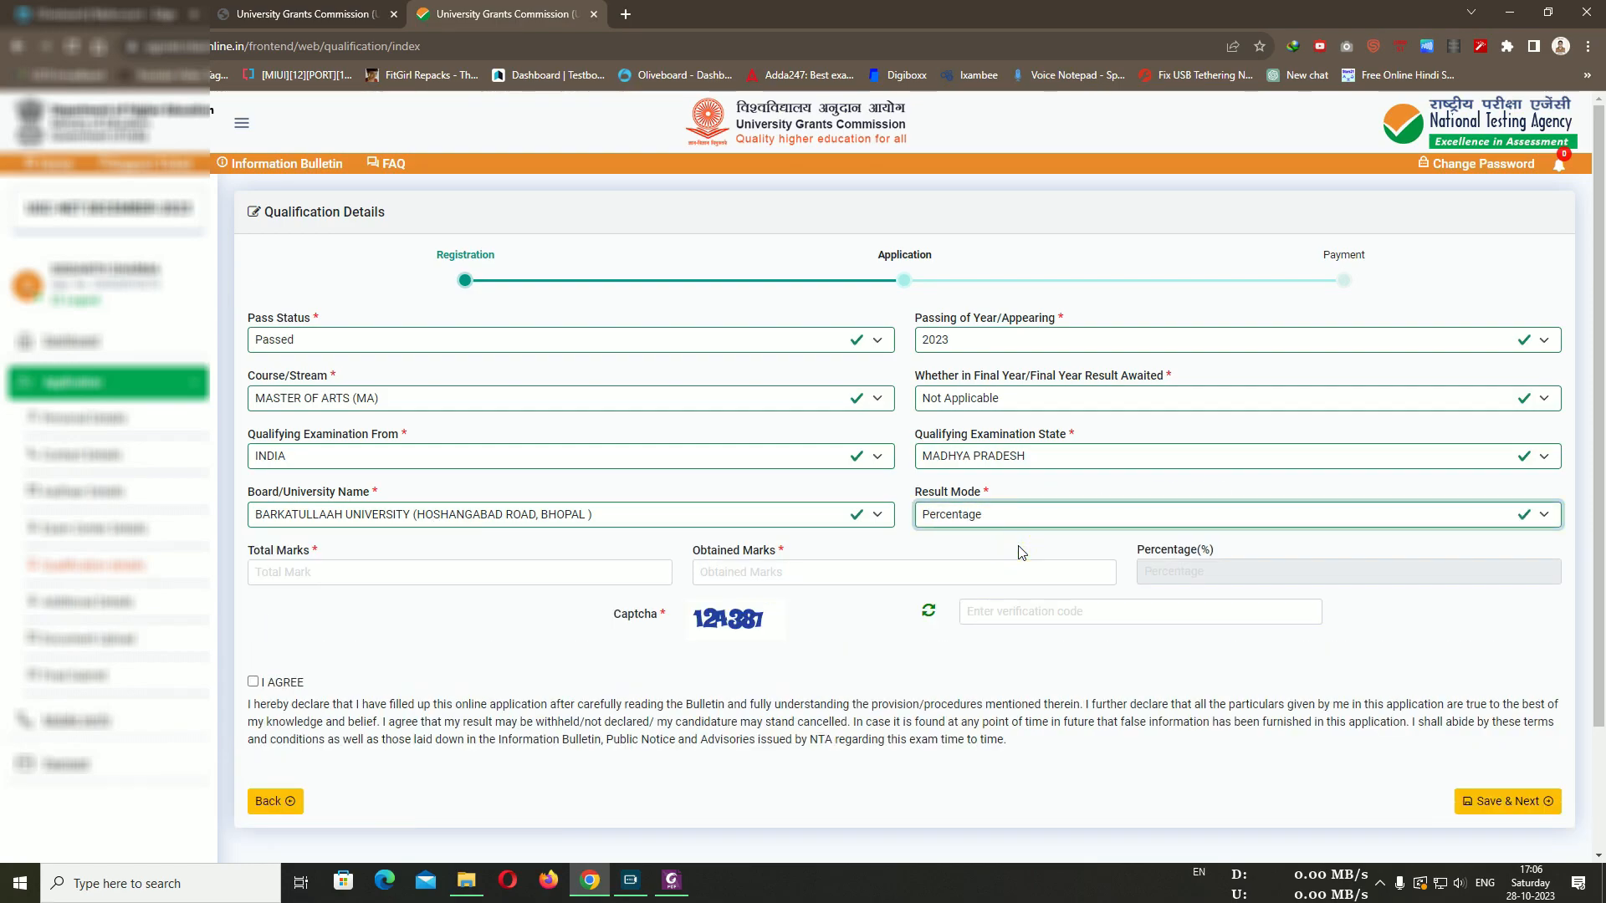
pyautogui.click(489, 548)
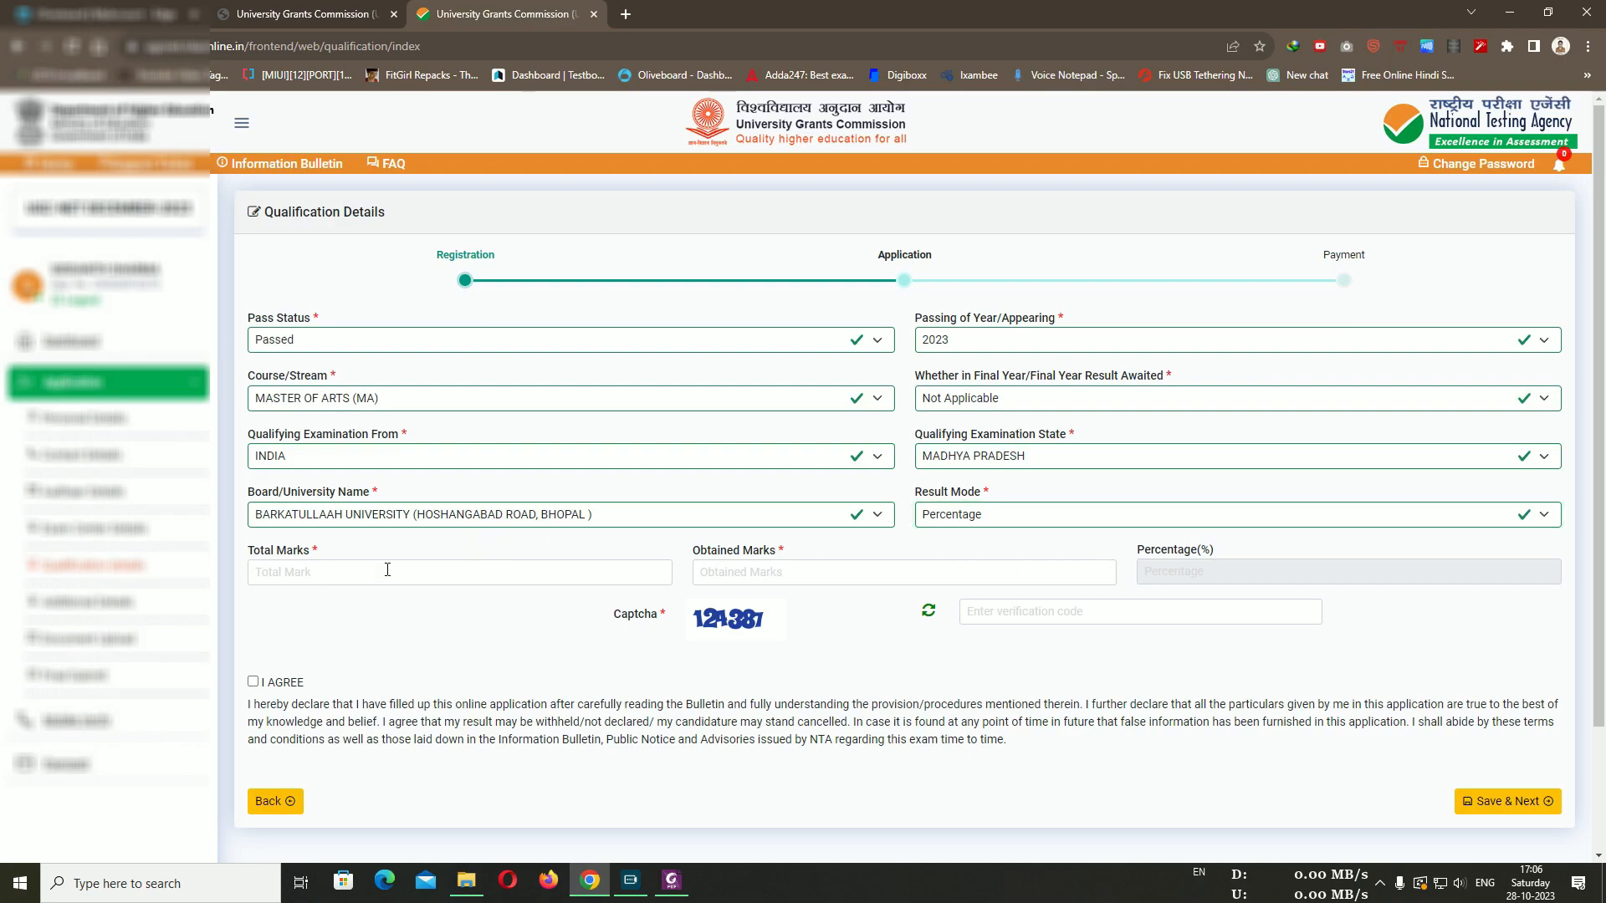
pyautogui.click(286, 575)
pyautogui.click(801, 571)
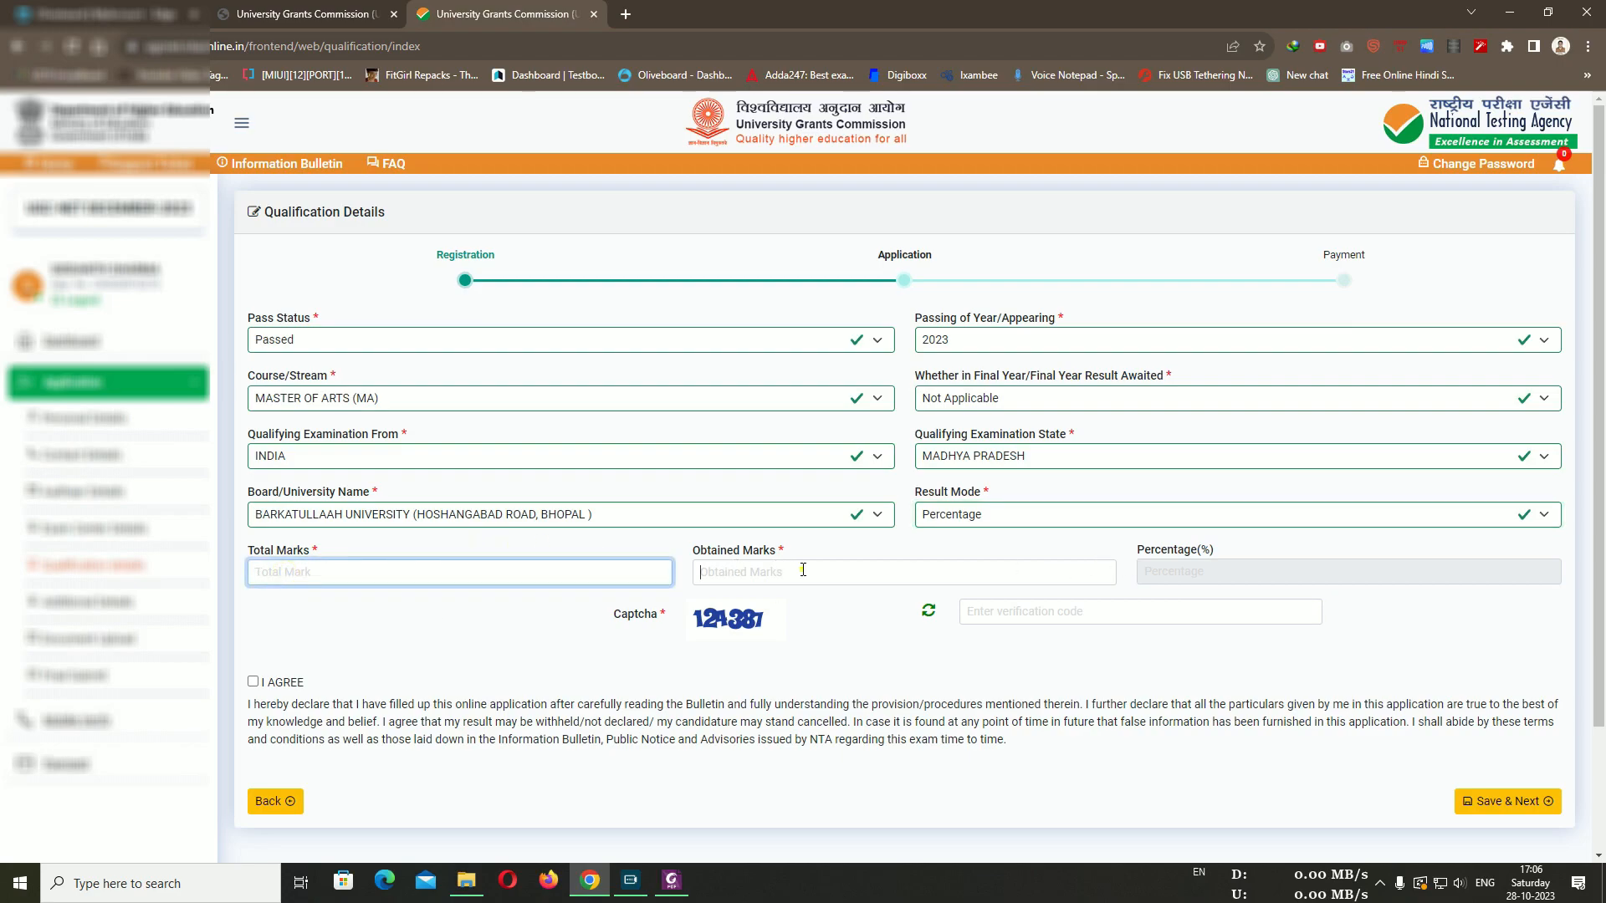
pyautogui.click(1427, 617)
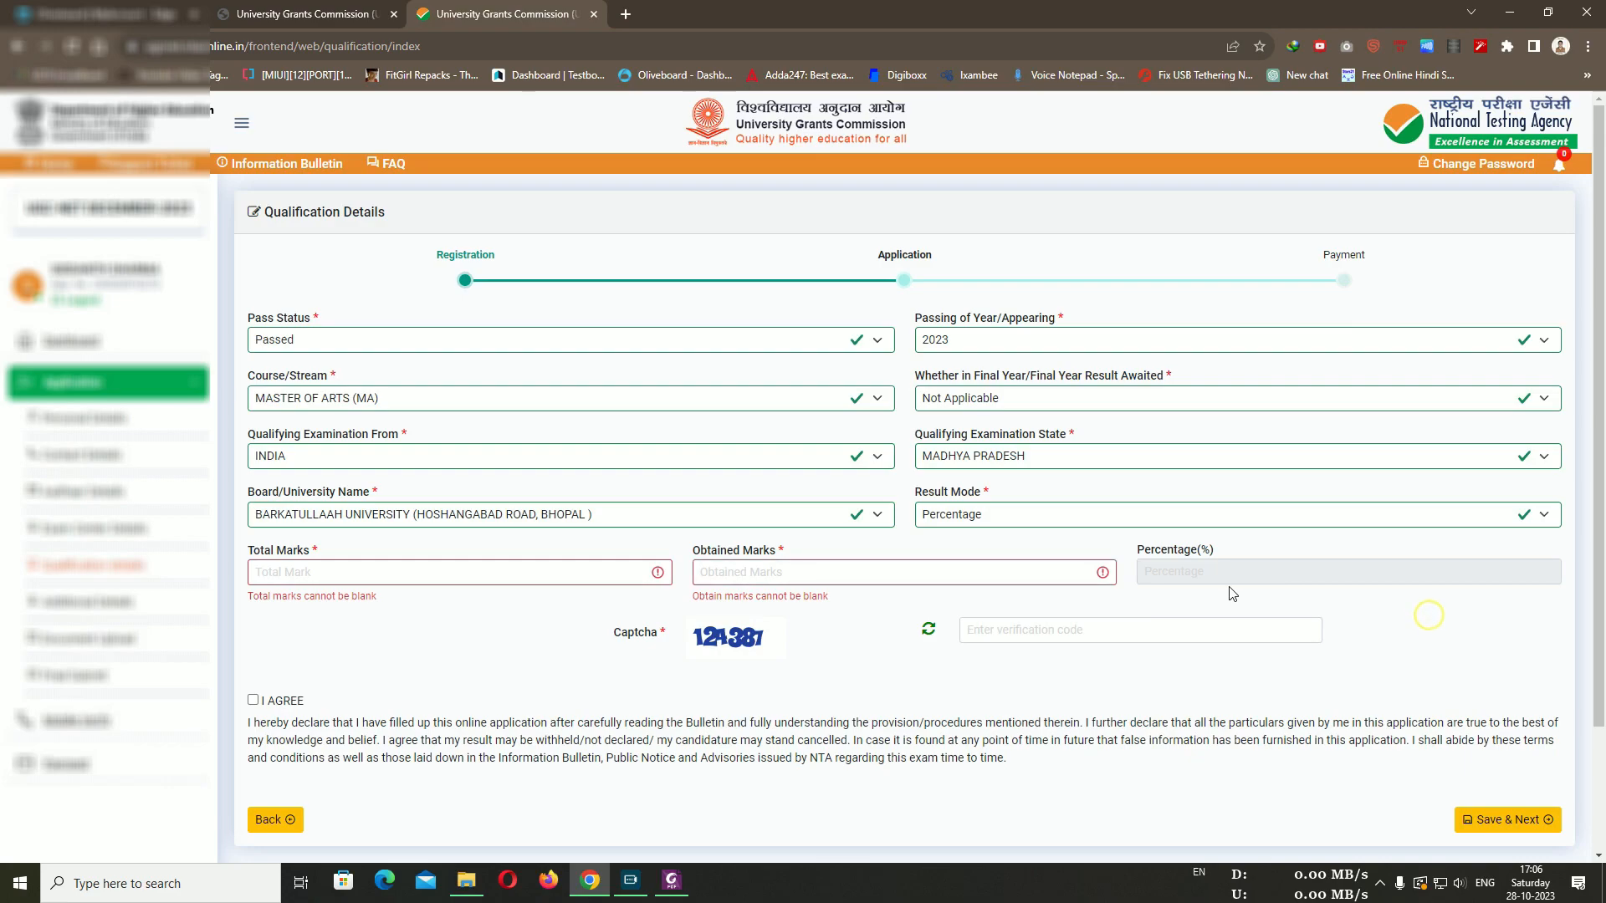
pyautogui.scroll(-1, 961, 652)
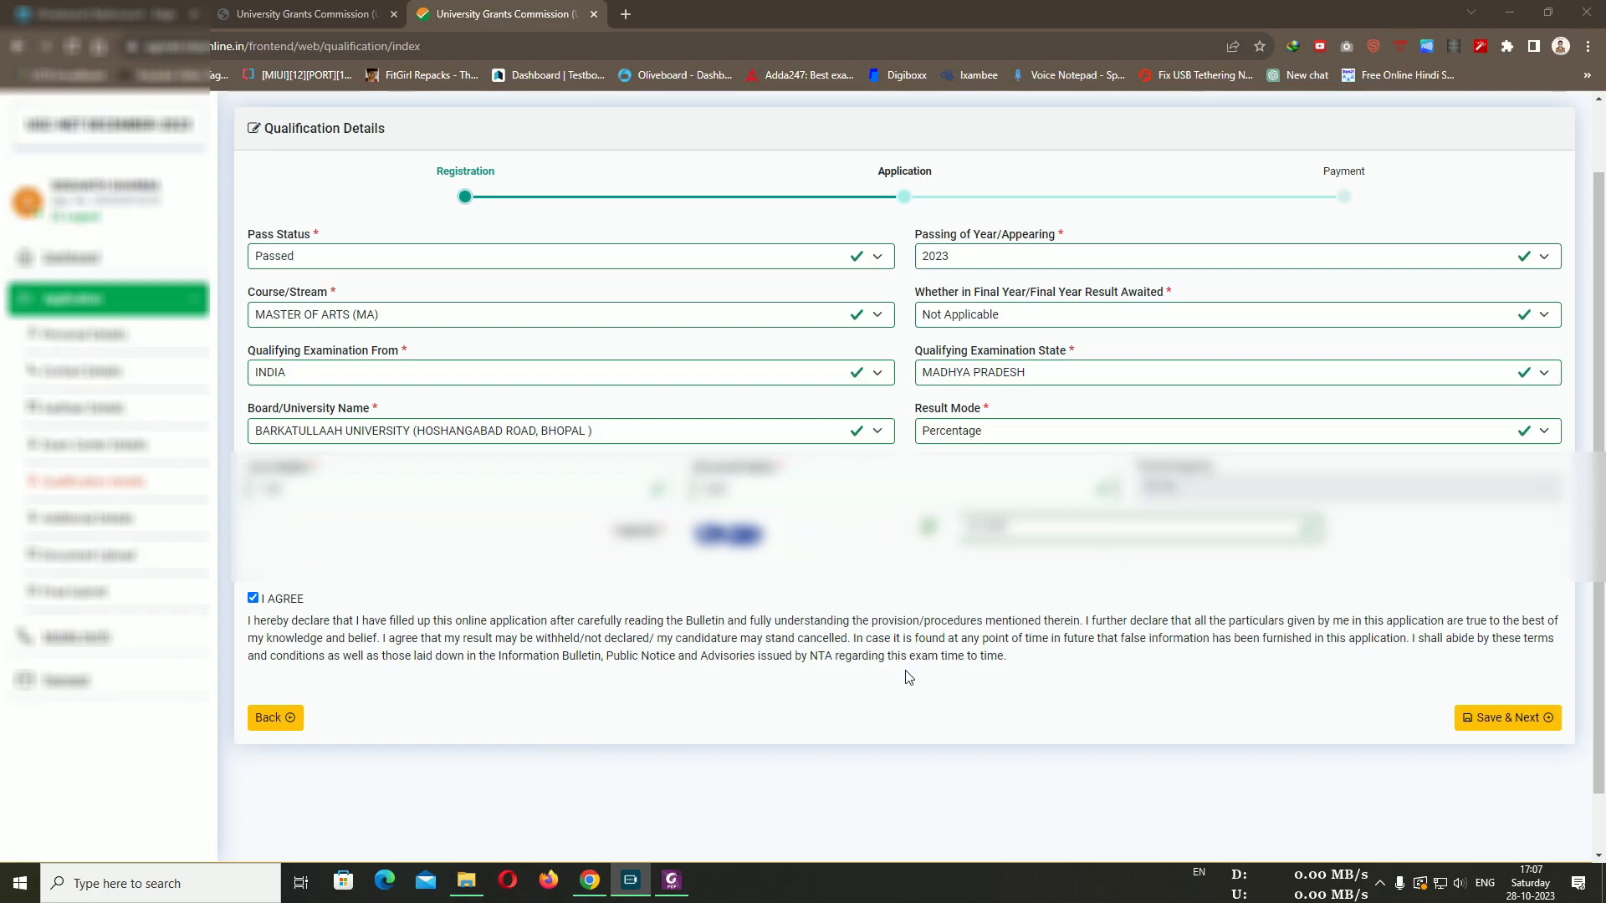
pyautogui.click(1505, 718)
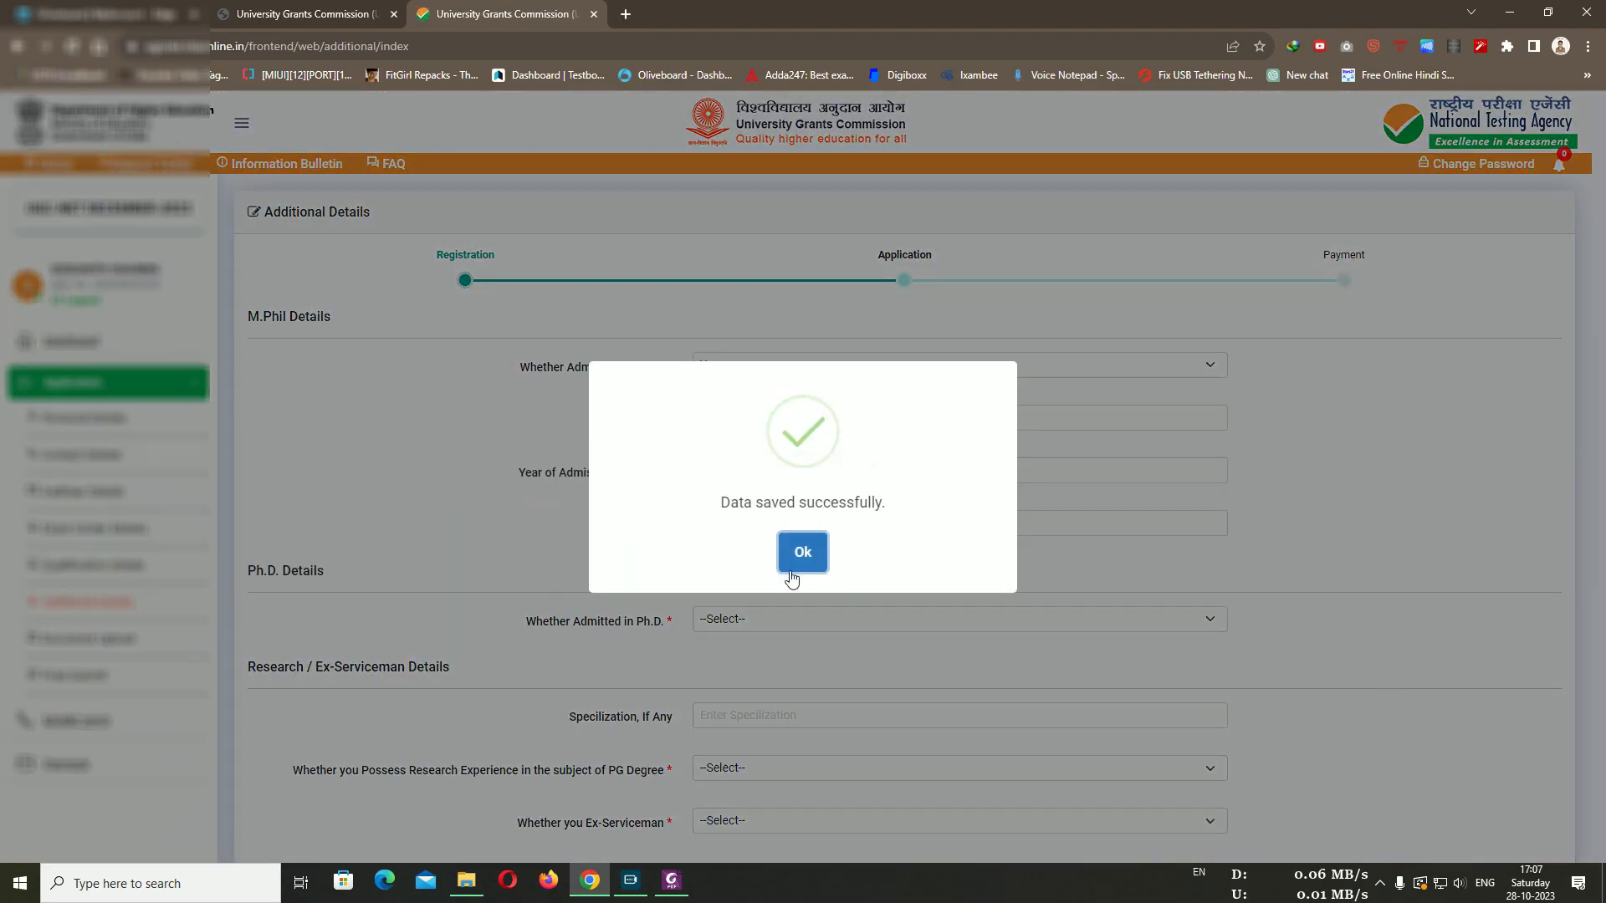
# Answer No for M.Phil, Ph.D., PG research experience and ex-serviceman on Additional Details
pyautogui.click(803, 556)
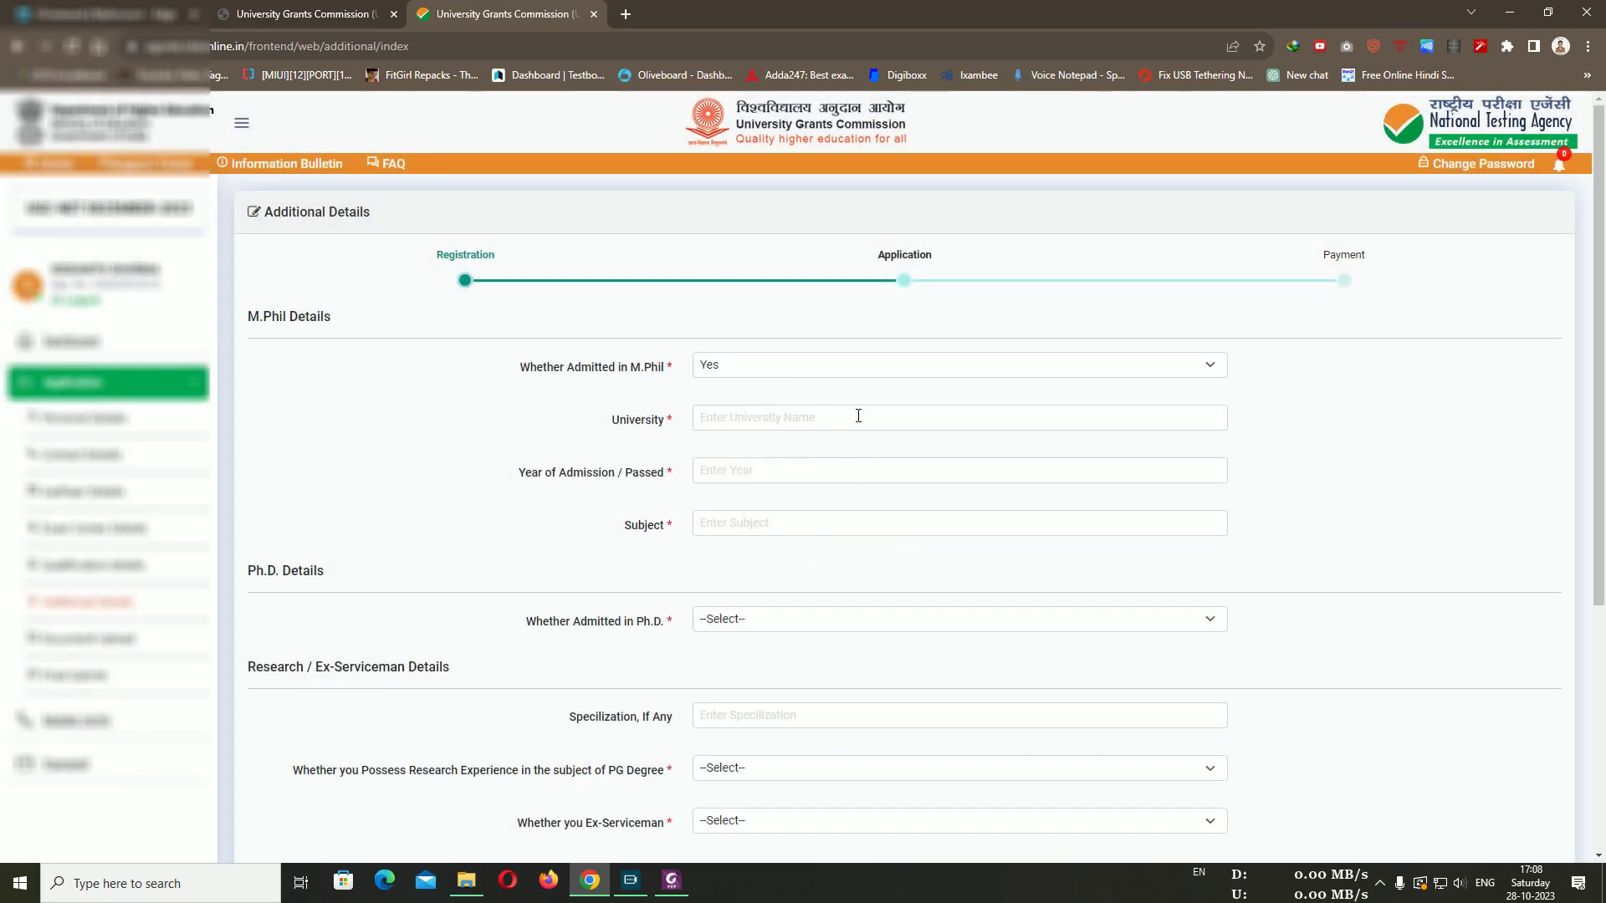
pyautogui.click(774, 371)
pyautogui.click(748, 399)
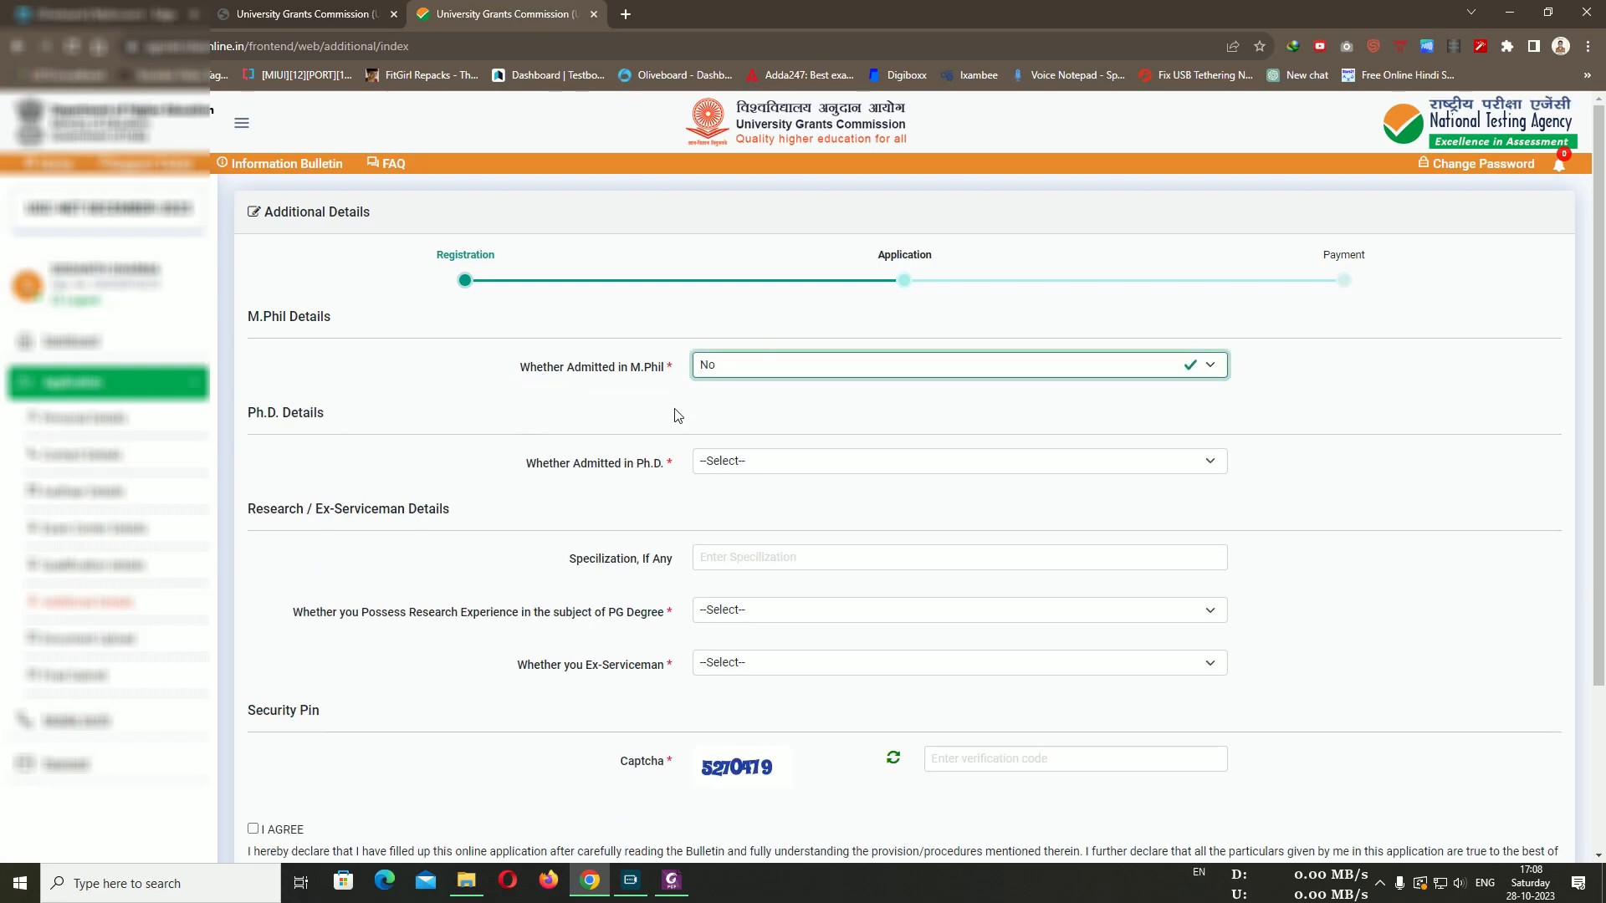
pyautogui.click(841, 464)
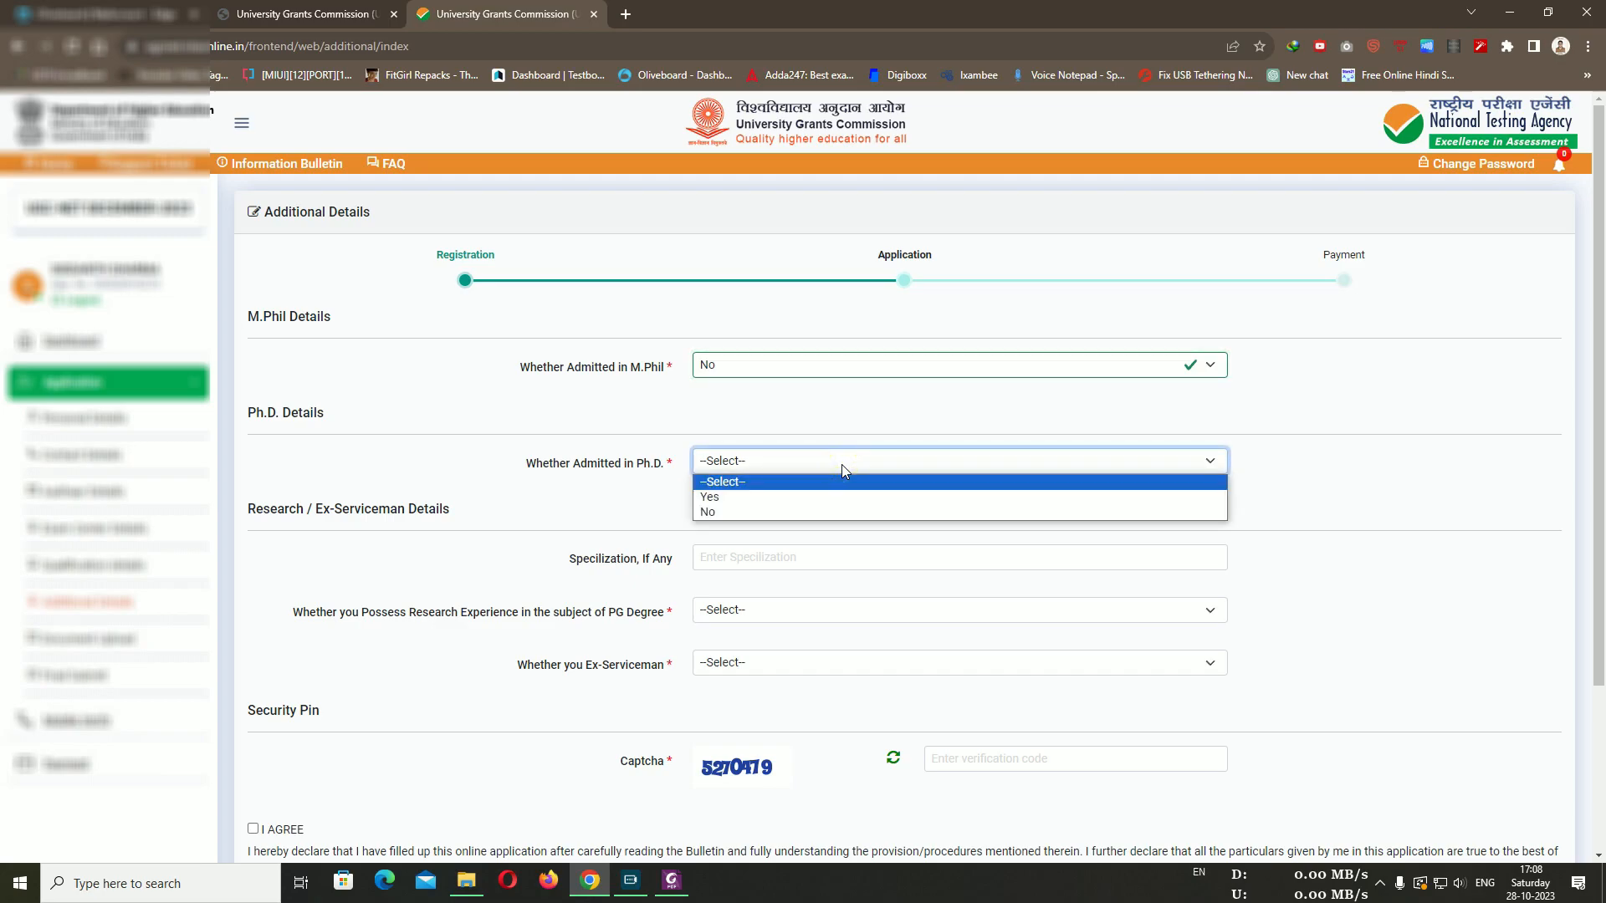
pyautogui.click(709, 514)
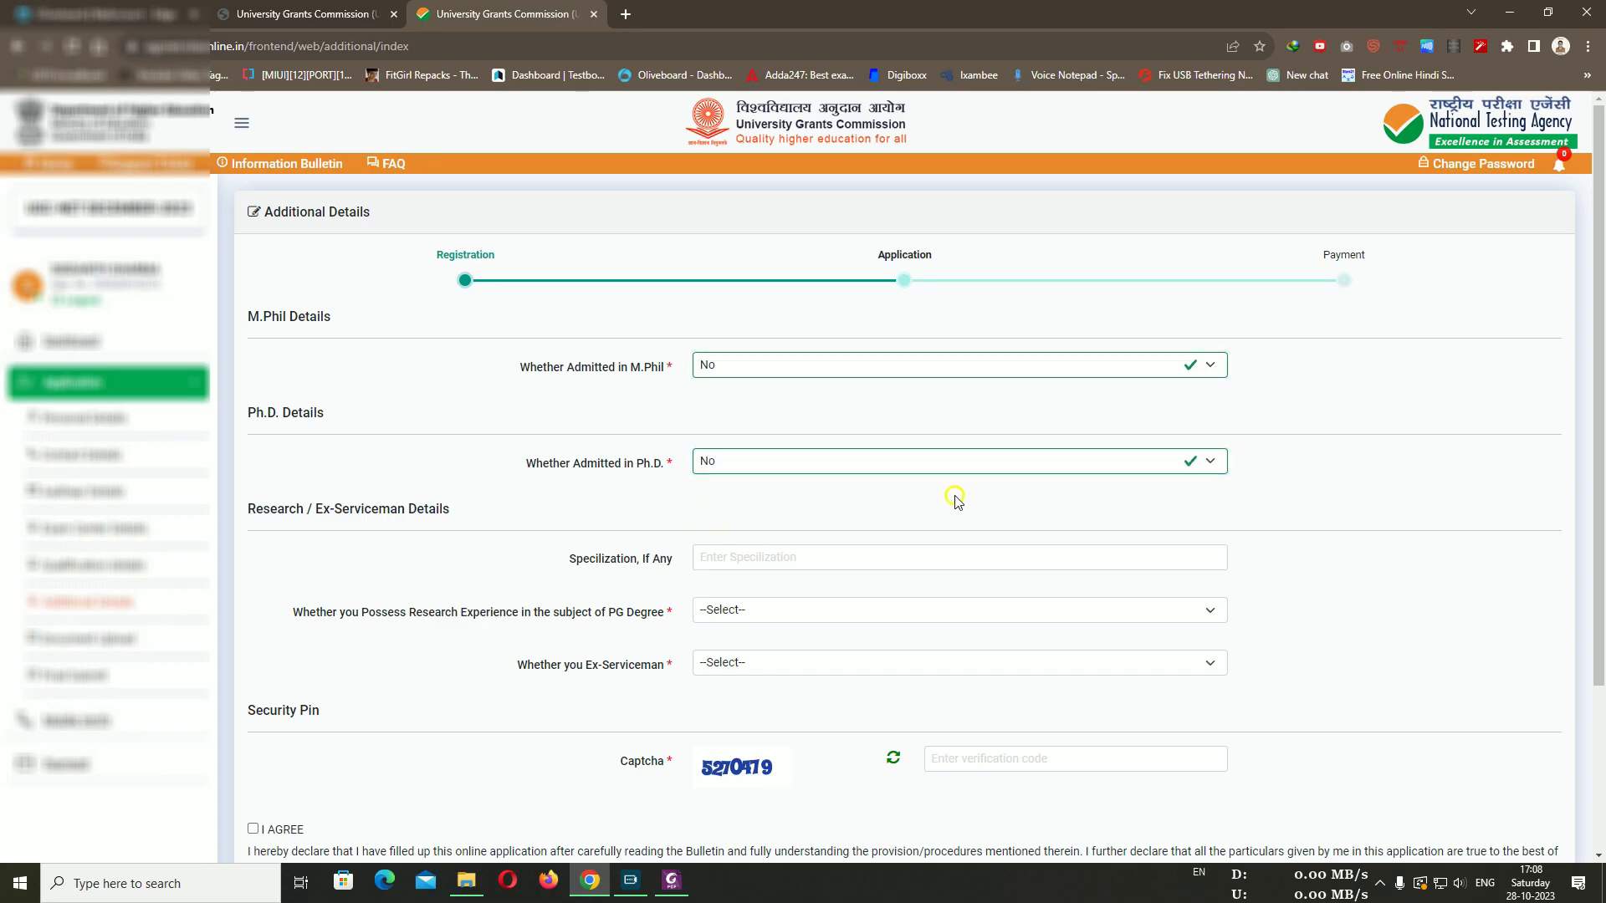
pyautogui.scroll(-2, 956, 498)
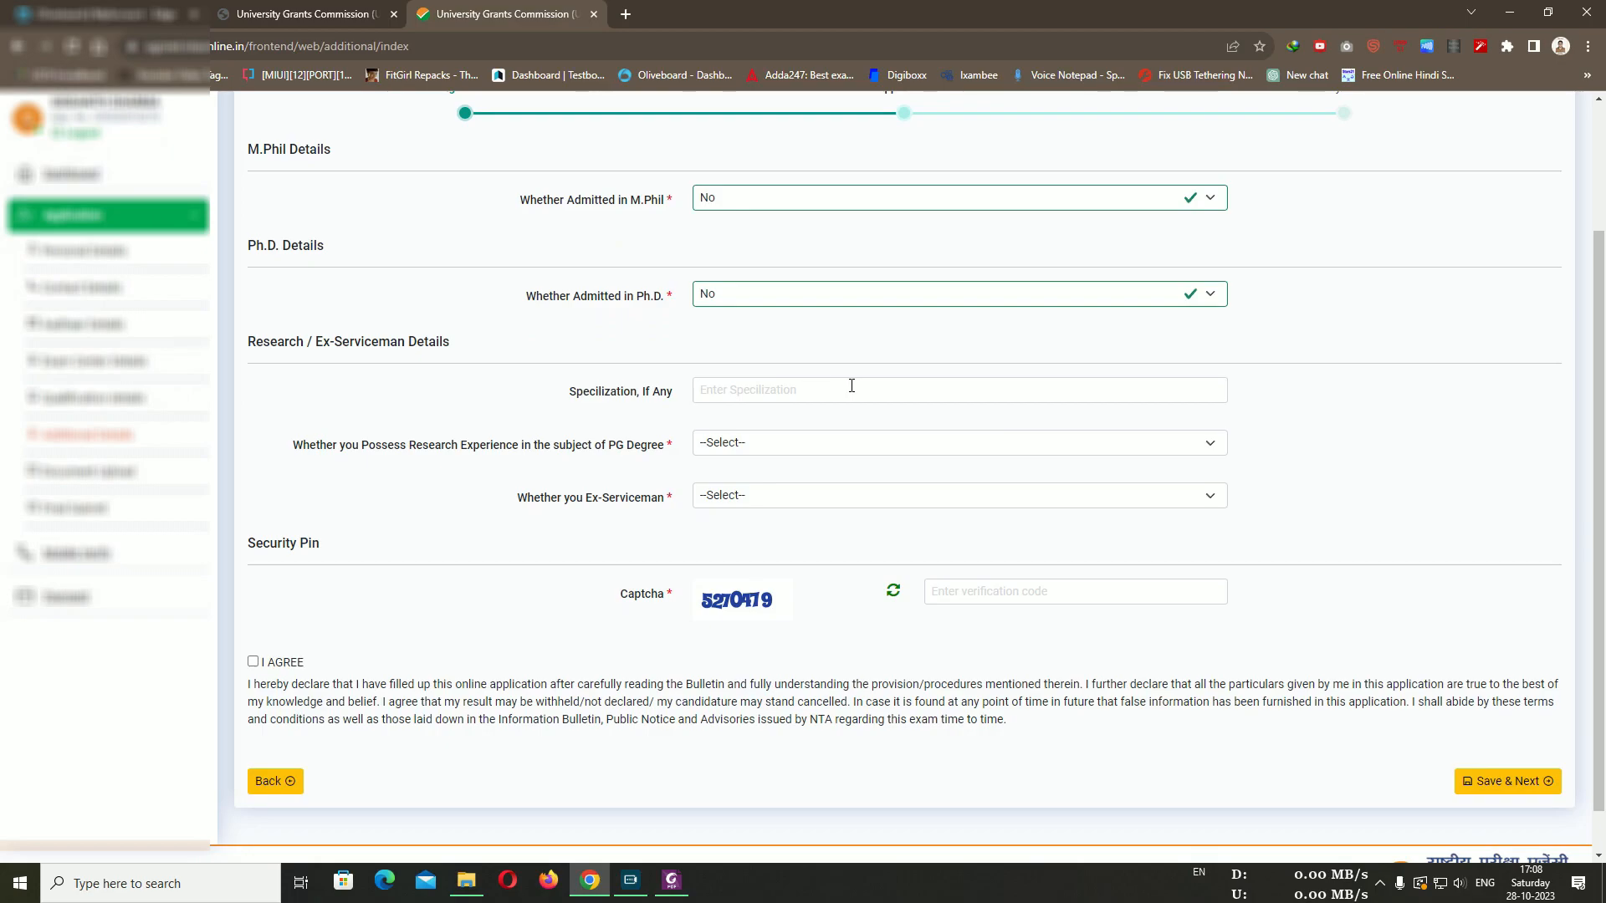
pyautogui.click(770, 443)
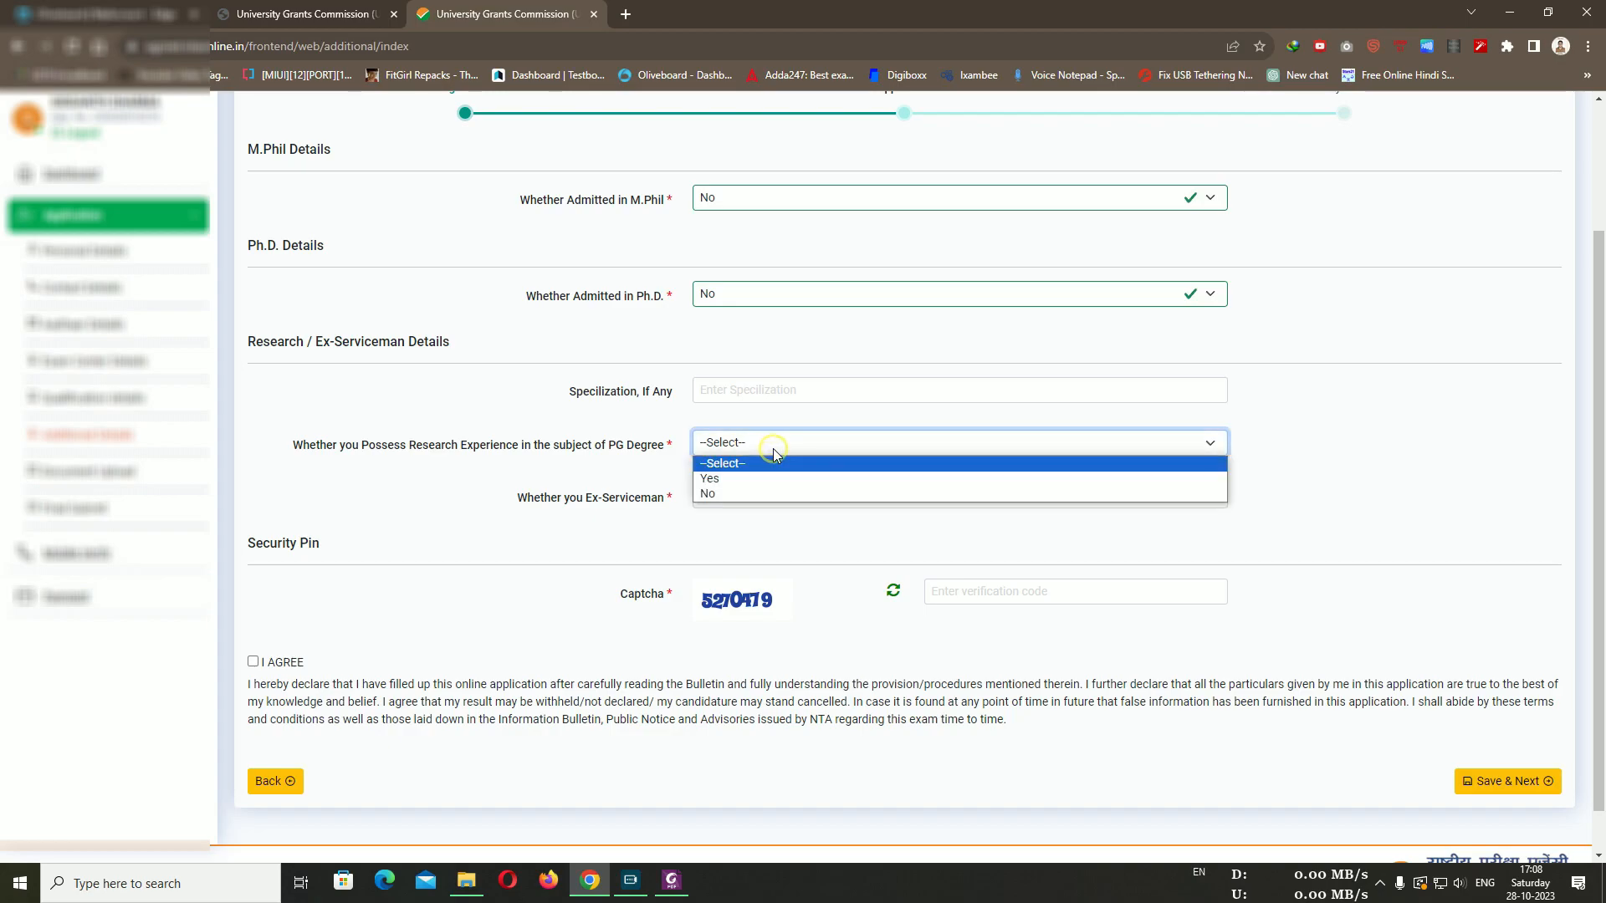
pyautogui.click(740, 493)
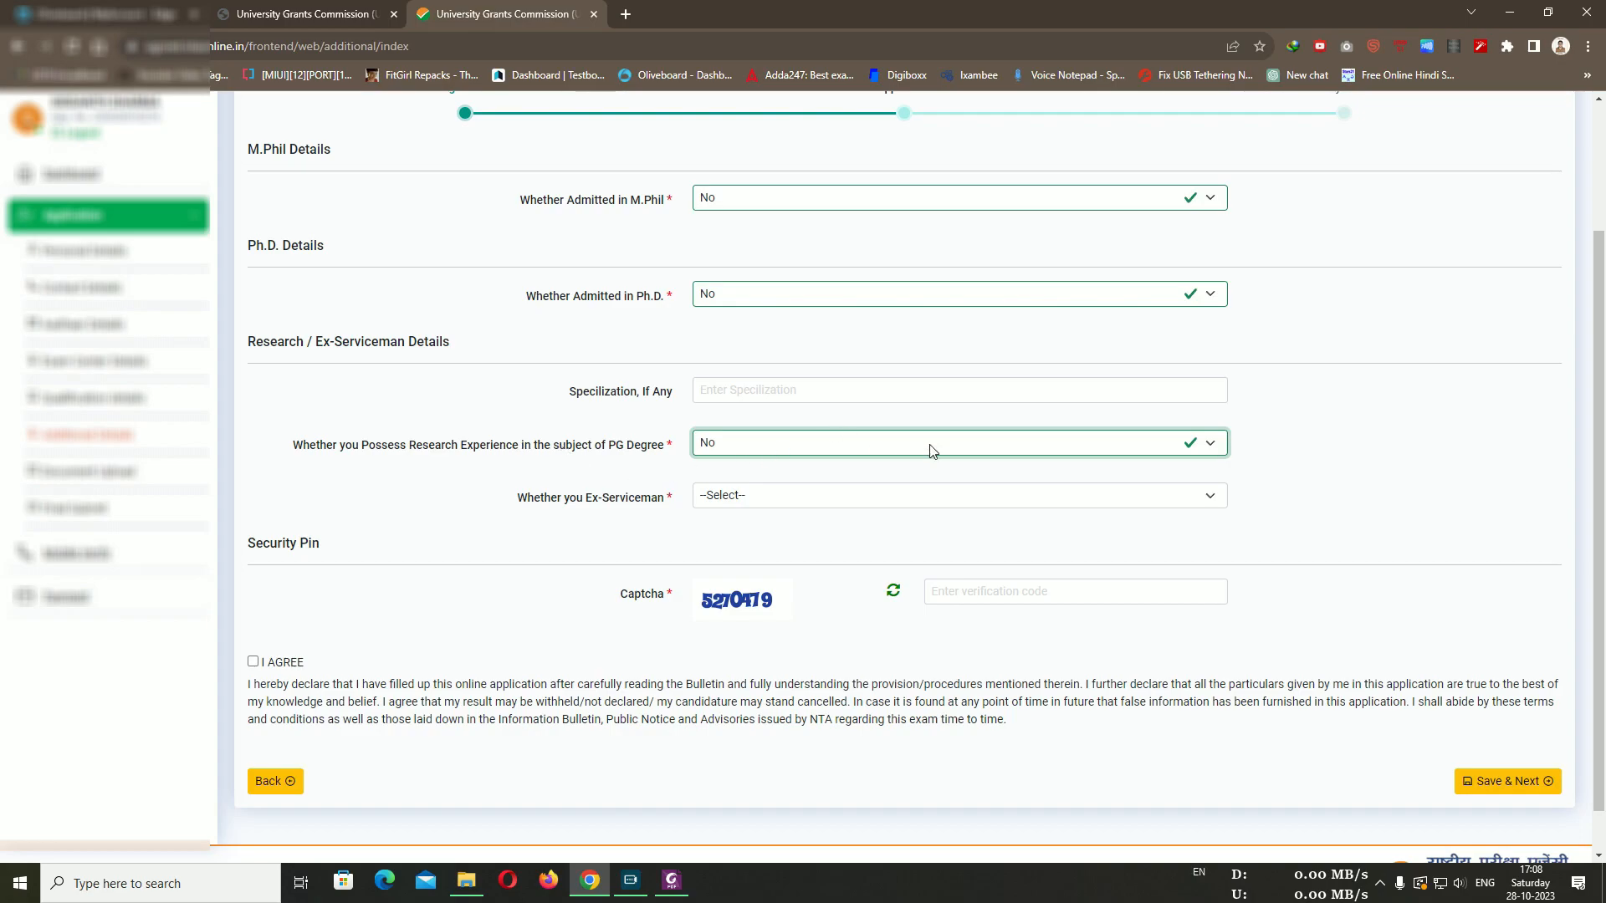
pyautogui.click(876, 505)
pyautogui.click(832, 541)
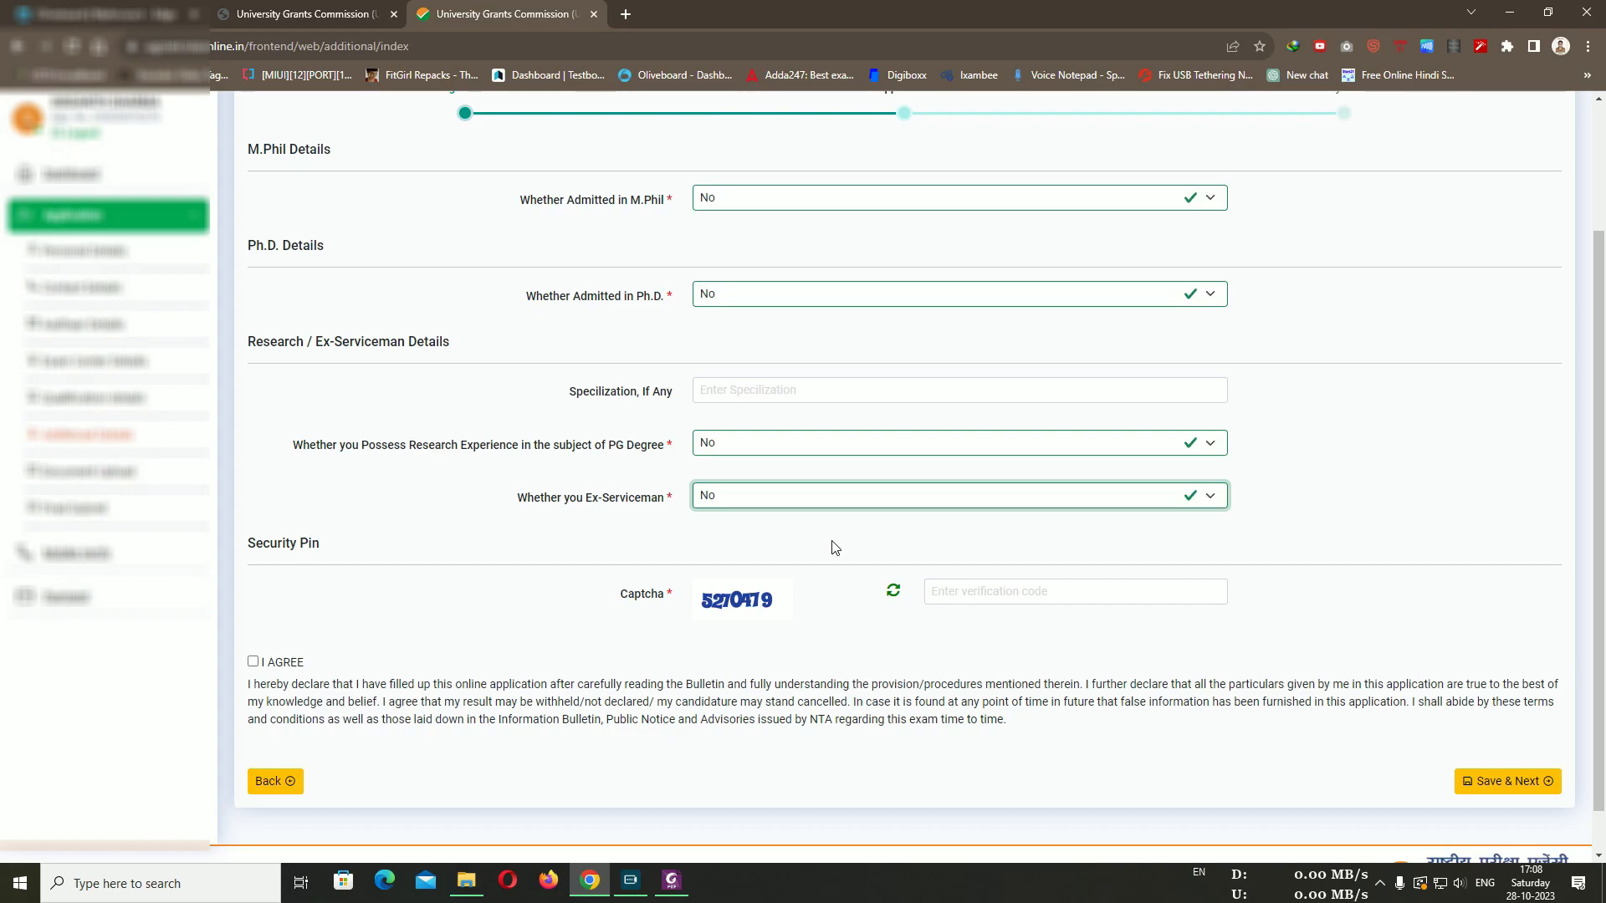
# Enter the captcha code and tick I AGREE on the Additional Details declaration
pyautogui.click(1355, 482)
pyautogui.scroll(-1, 1386, 485)
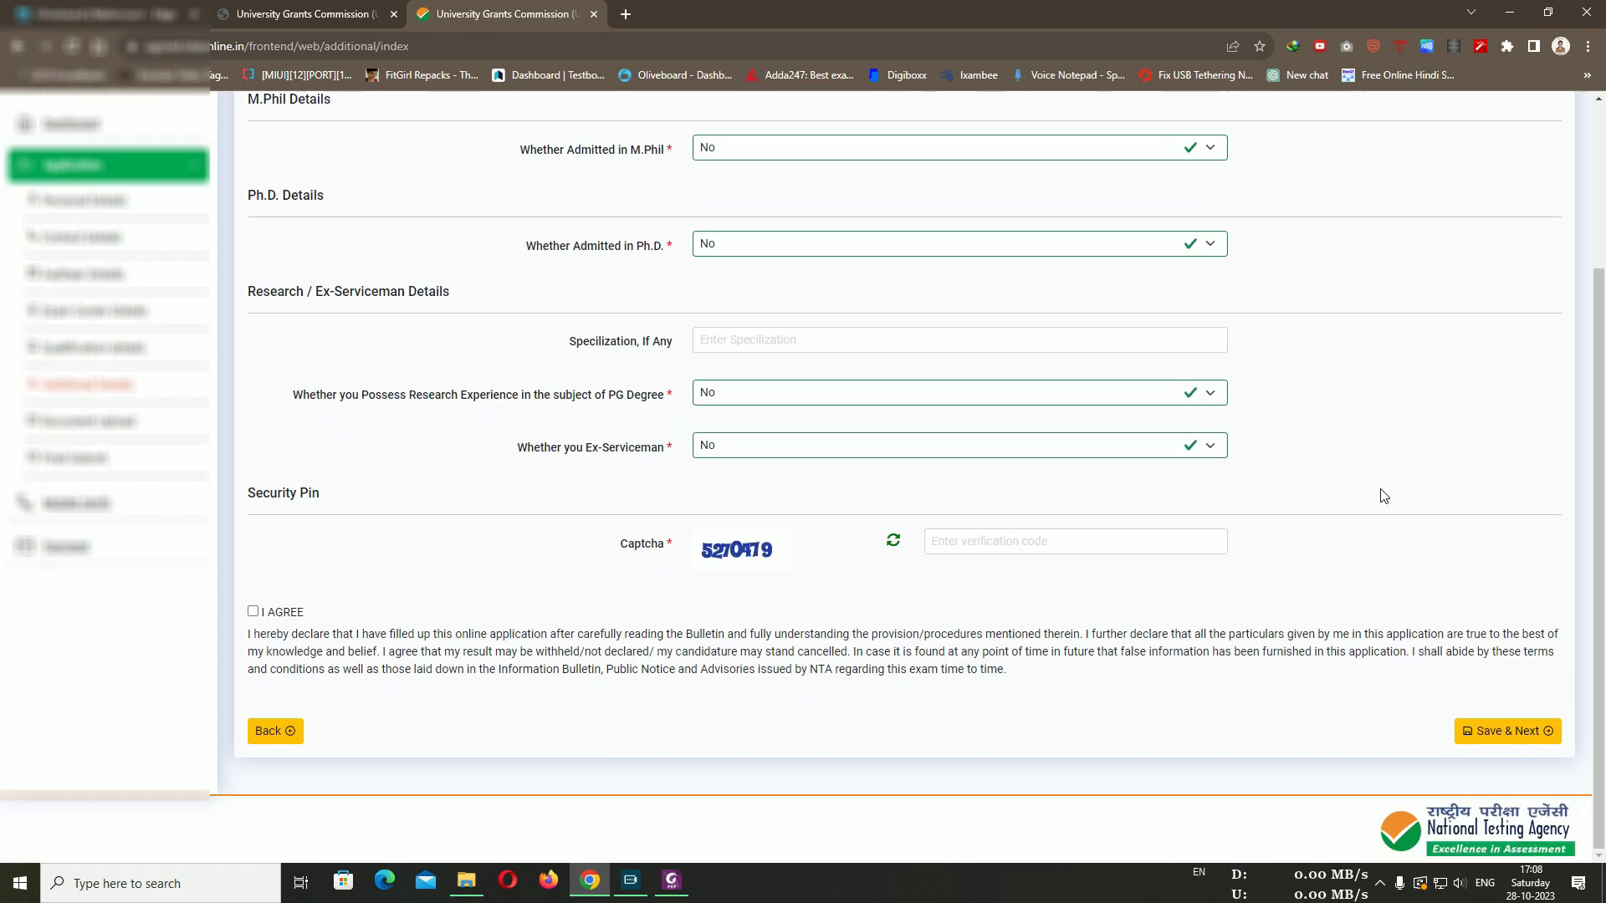
pyautogui.click(1015, 549)
pyautogui.write('520479')
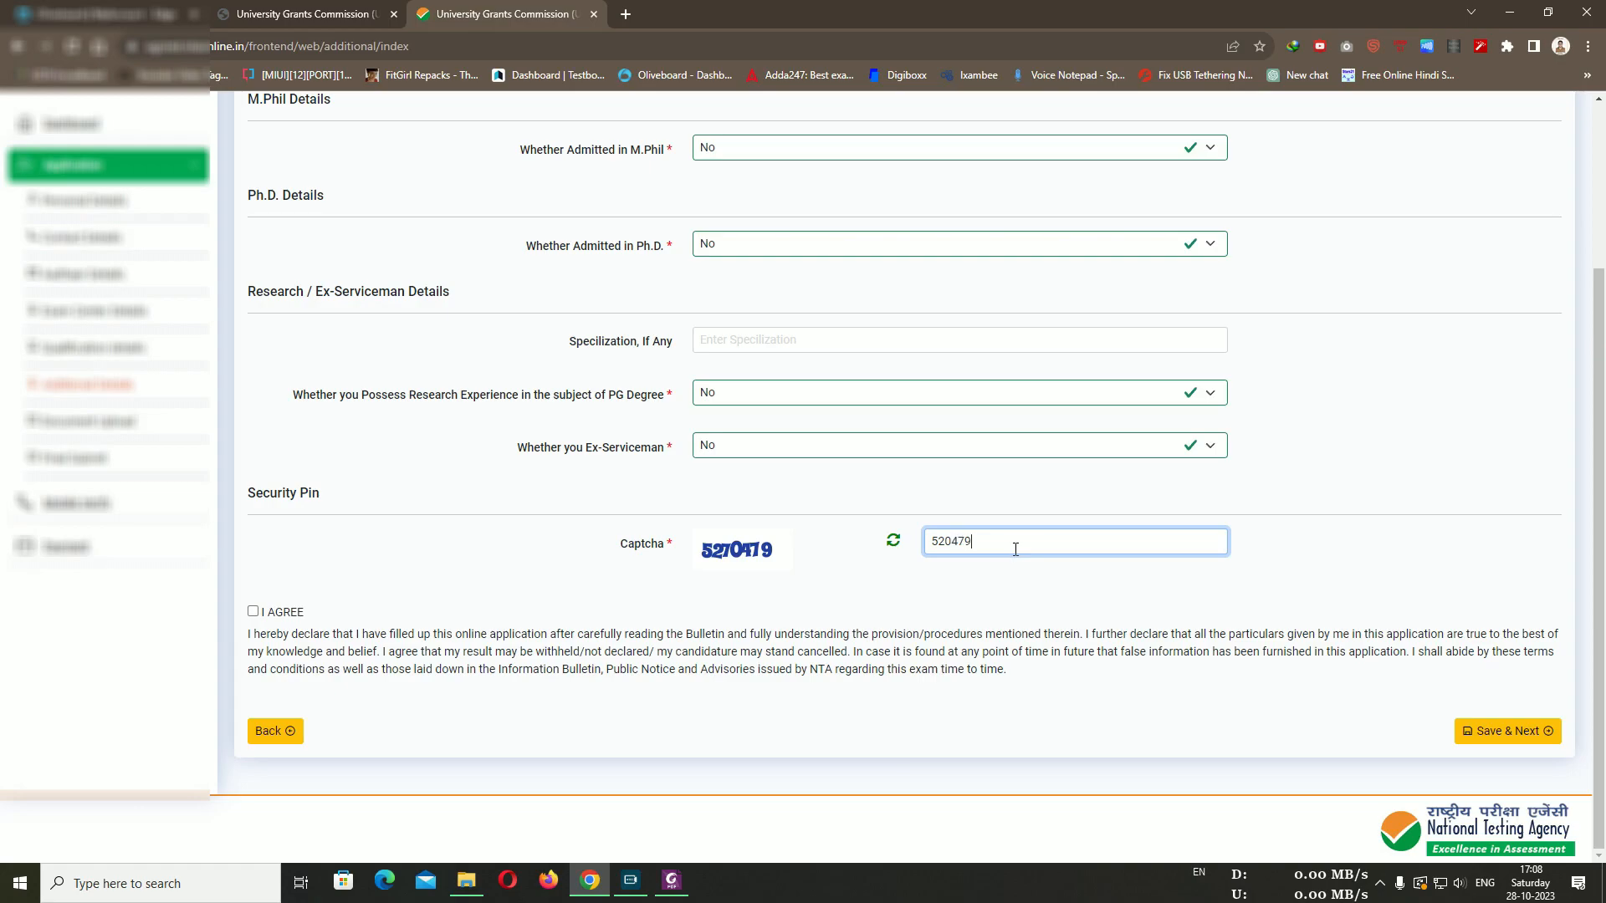
pyautogui.click(252, 611)
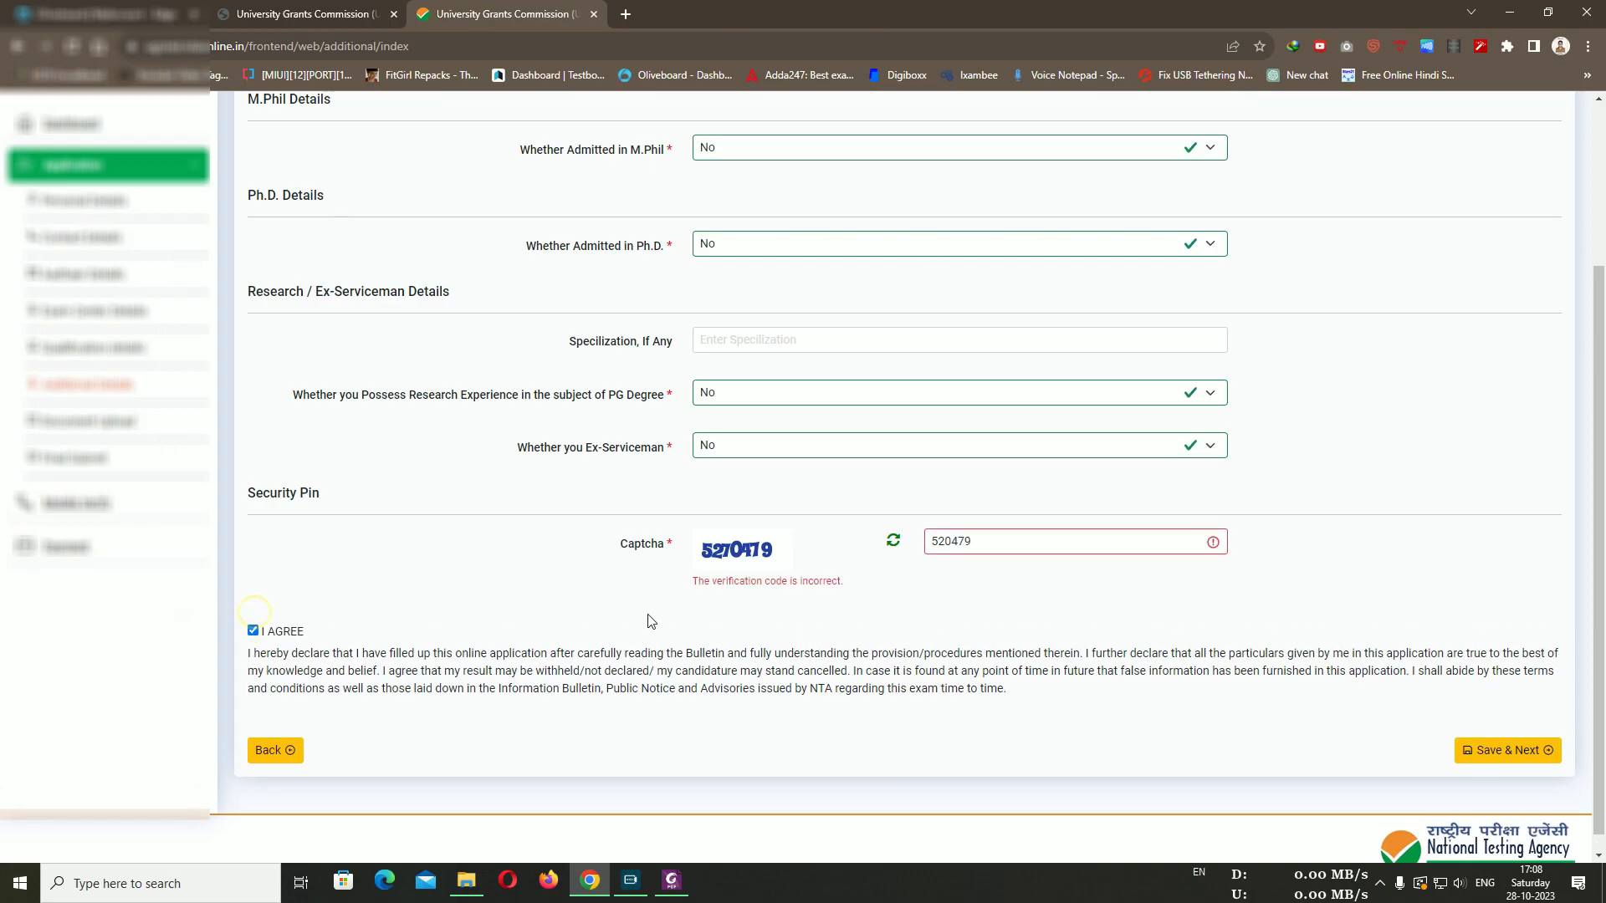
# Replace the wrong captcha with the correct code and save the Additional Details
pyautogui.click(1030, 549)
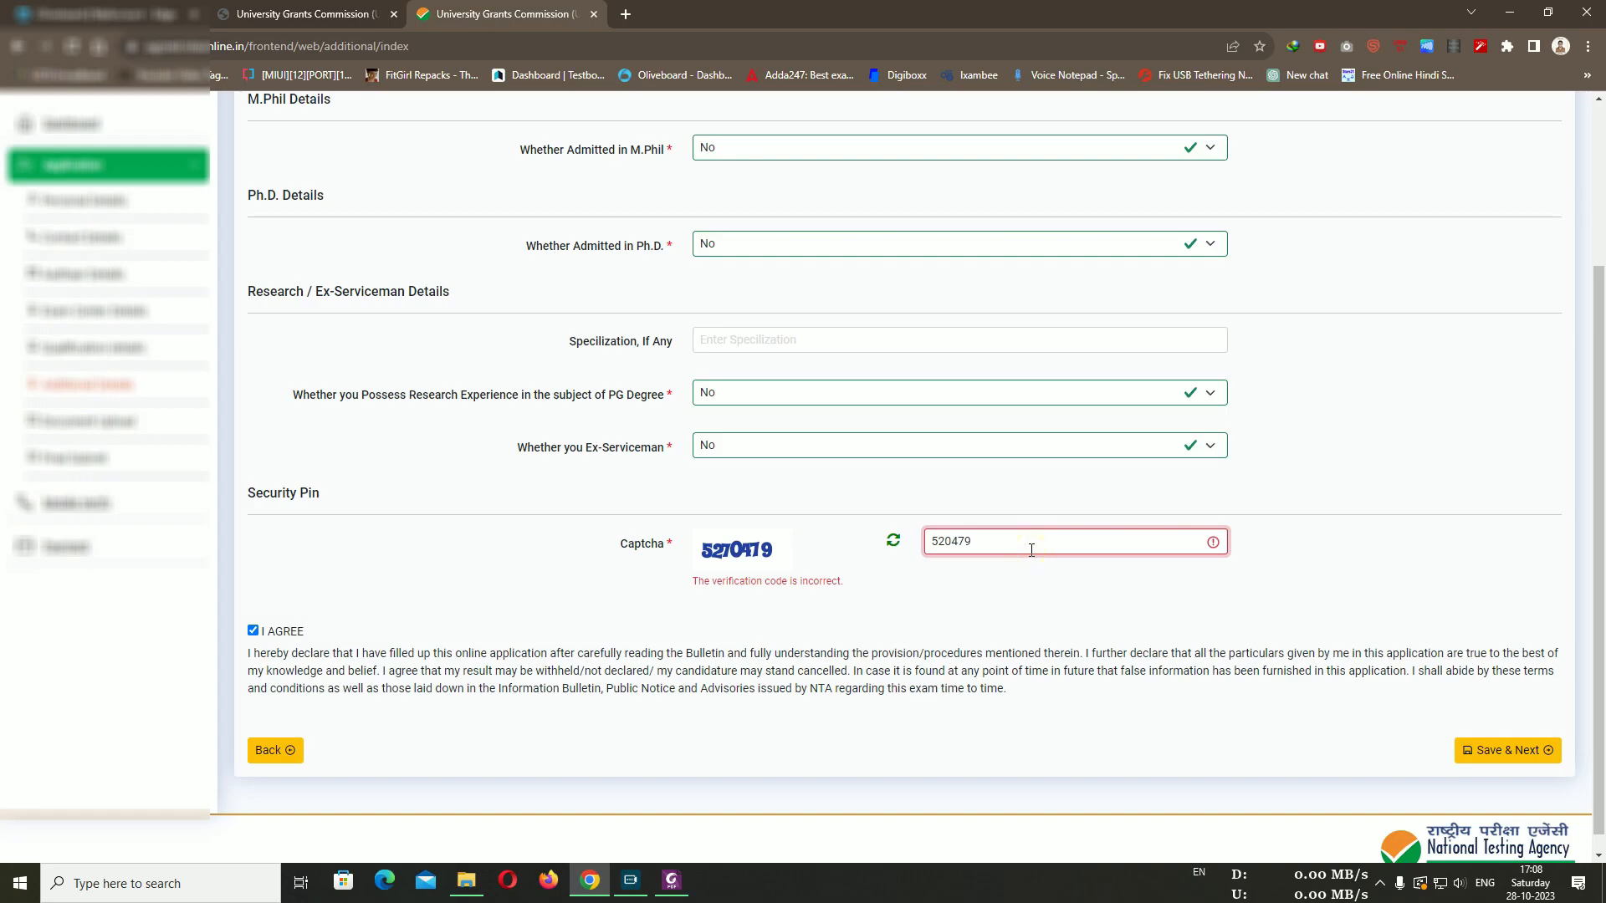
pyautogui.doubleClick(964, 544)
pyautogui.write('5270479')
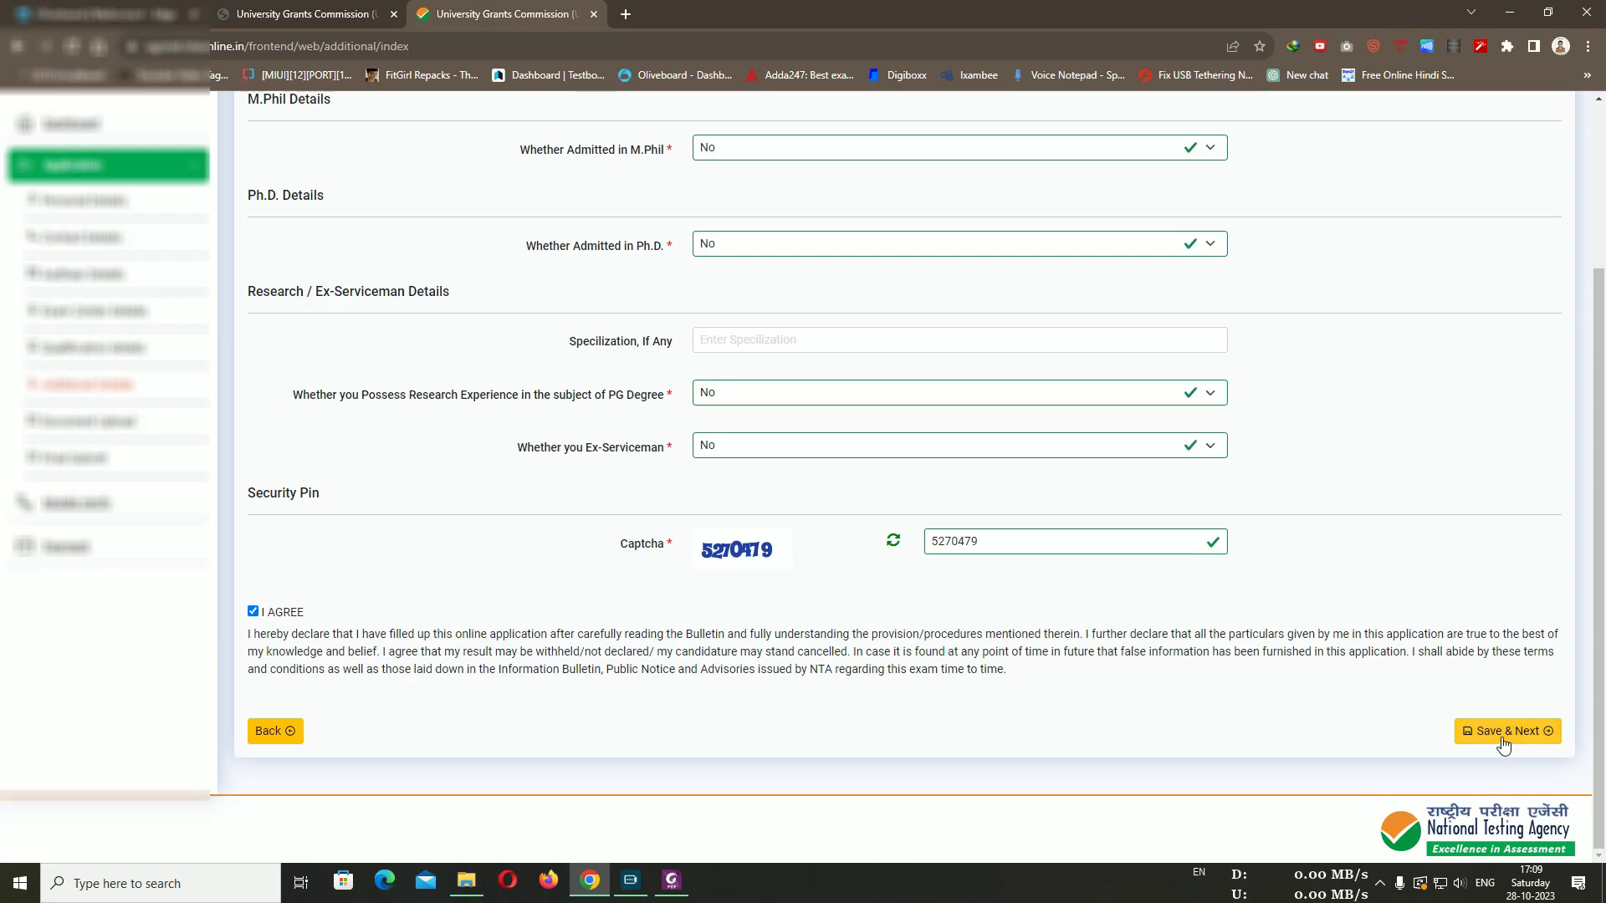
pyautogui.click(1465, 734)
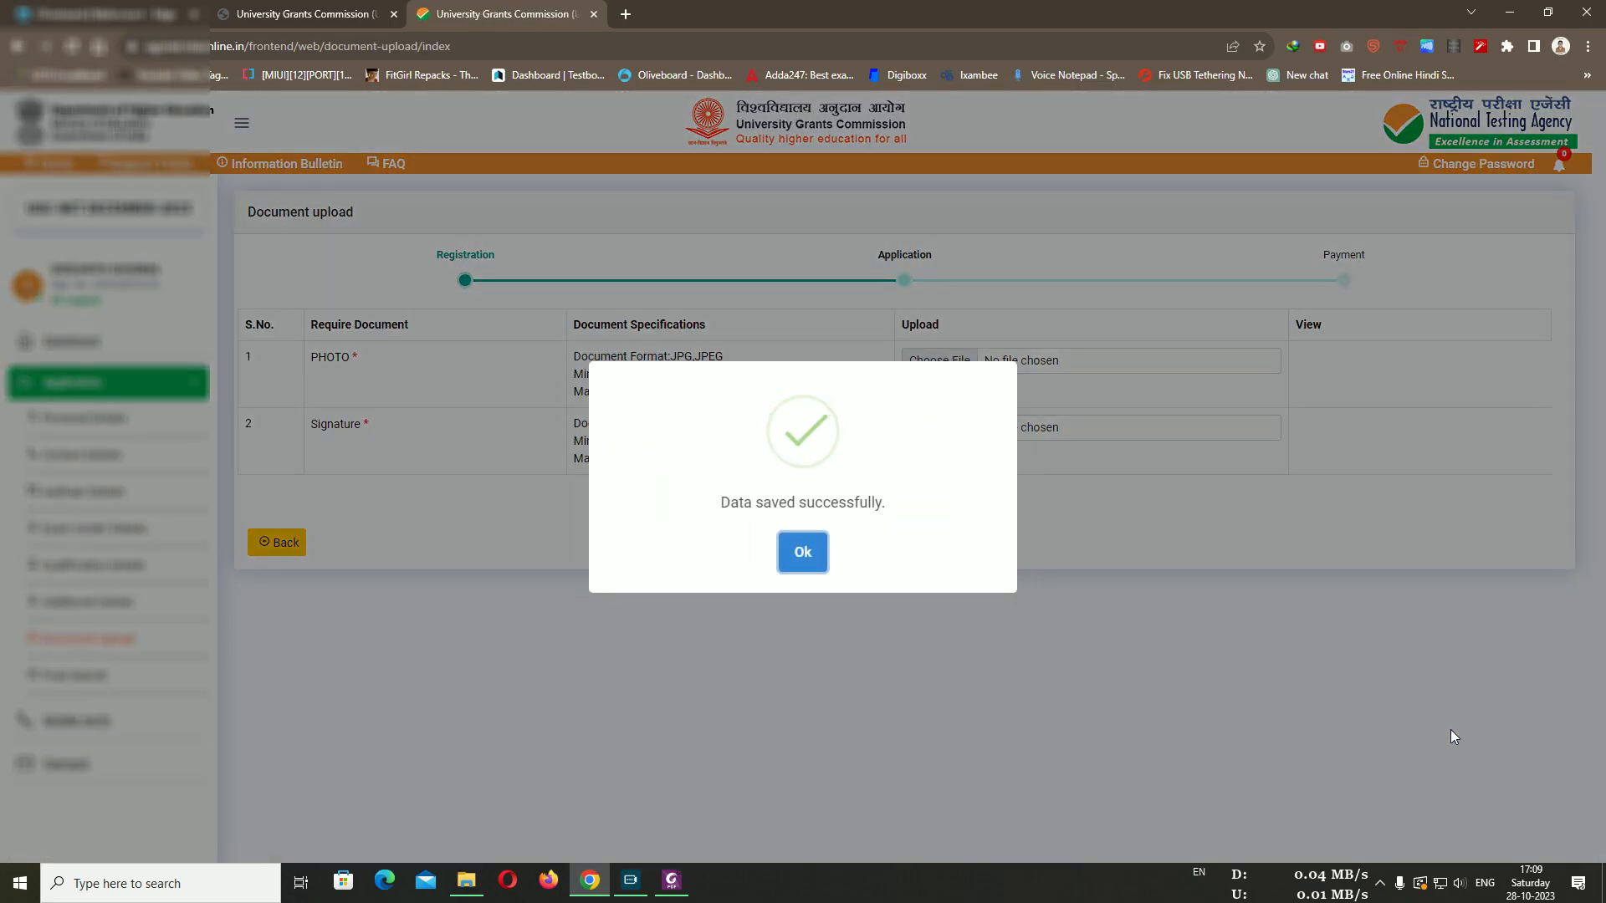
# Dismiss the saved message, check the photo size requirement, and submit the photo and signature
pyautogui.click(803, 554)
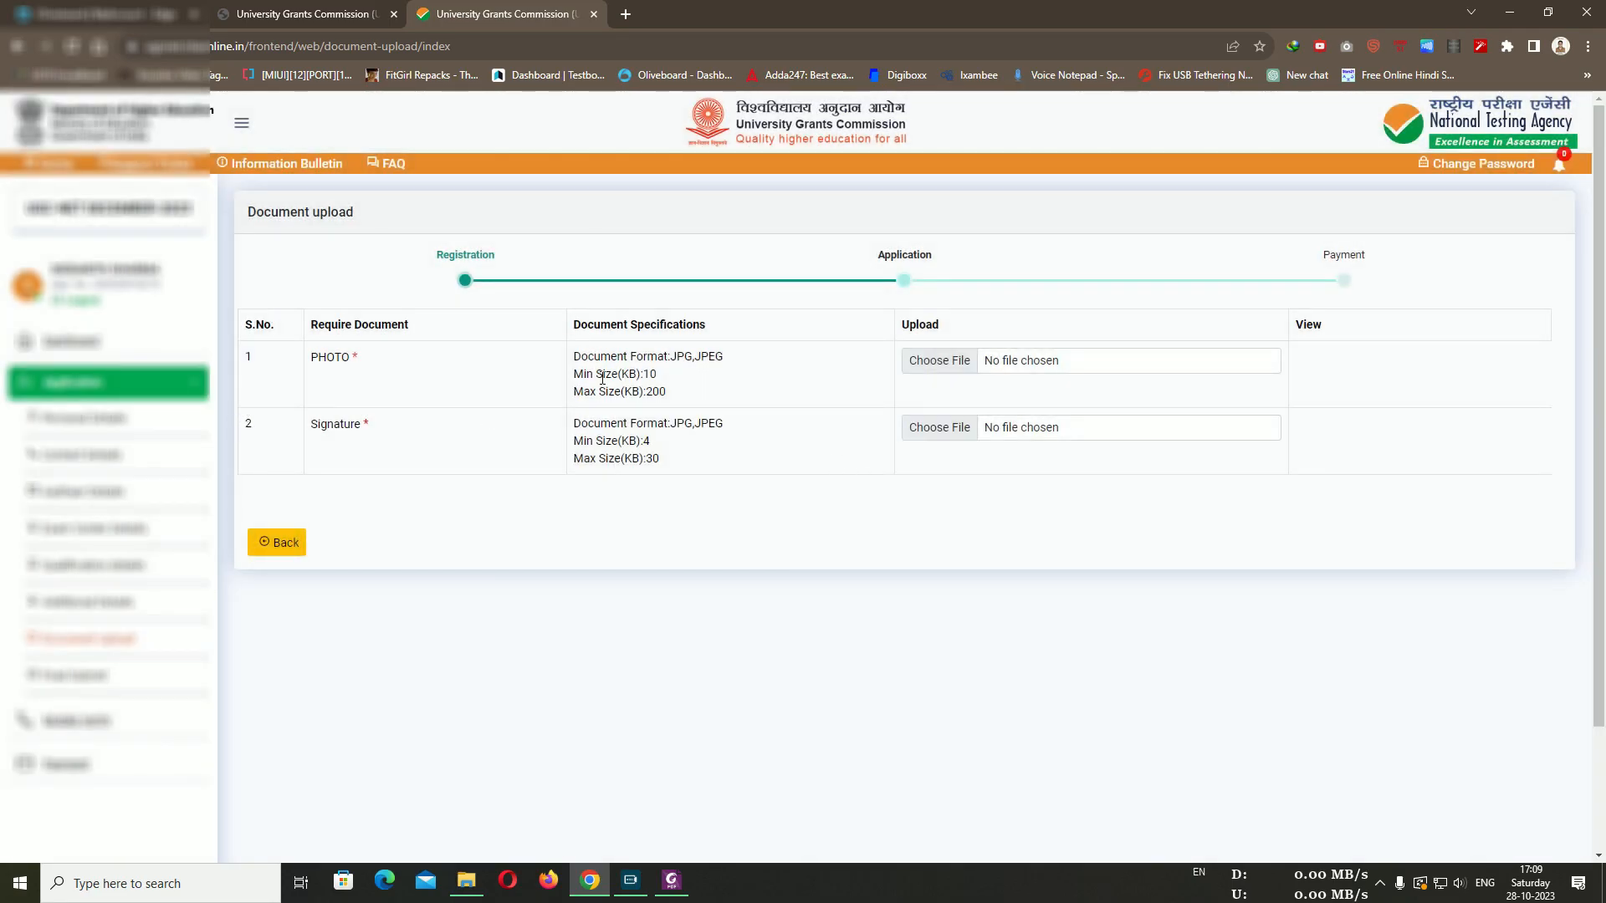
pyautogui.moveTo(620, 378)
pyautogui.mouseDown()
pyautogui.moveTo(657, 377)
pyautogui.moveTo(639, 393)
pyautogui.moveTo(628, 357)
pyautogui.mouseUp()
pyautogui.click(663, 391)
pyautogui.click(702, 362)
pyautogui.click(623, 355)
pyautogui.scroll(-1, 965, 518)
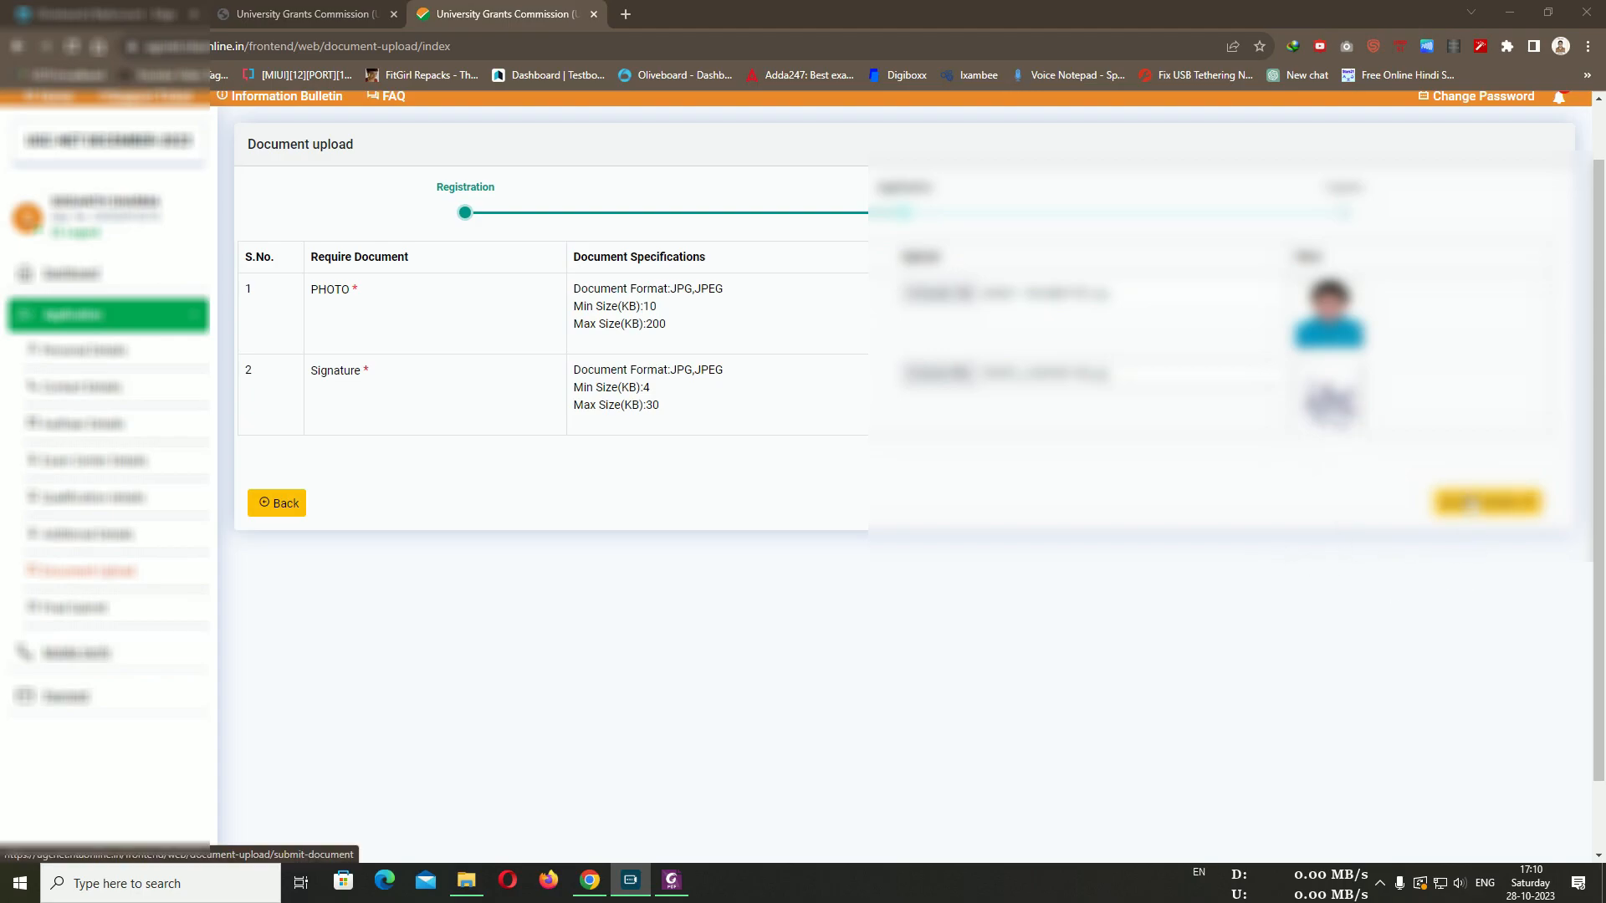
pyautogui.click(1472, 502)
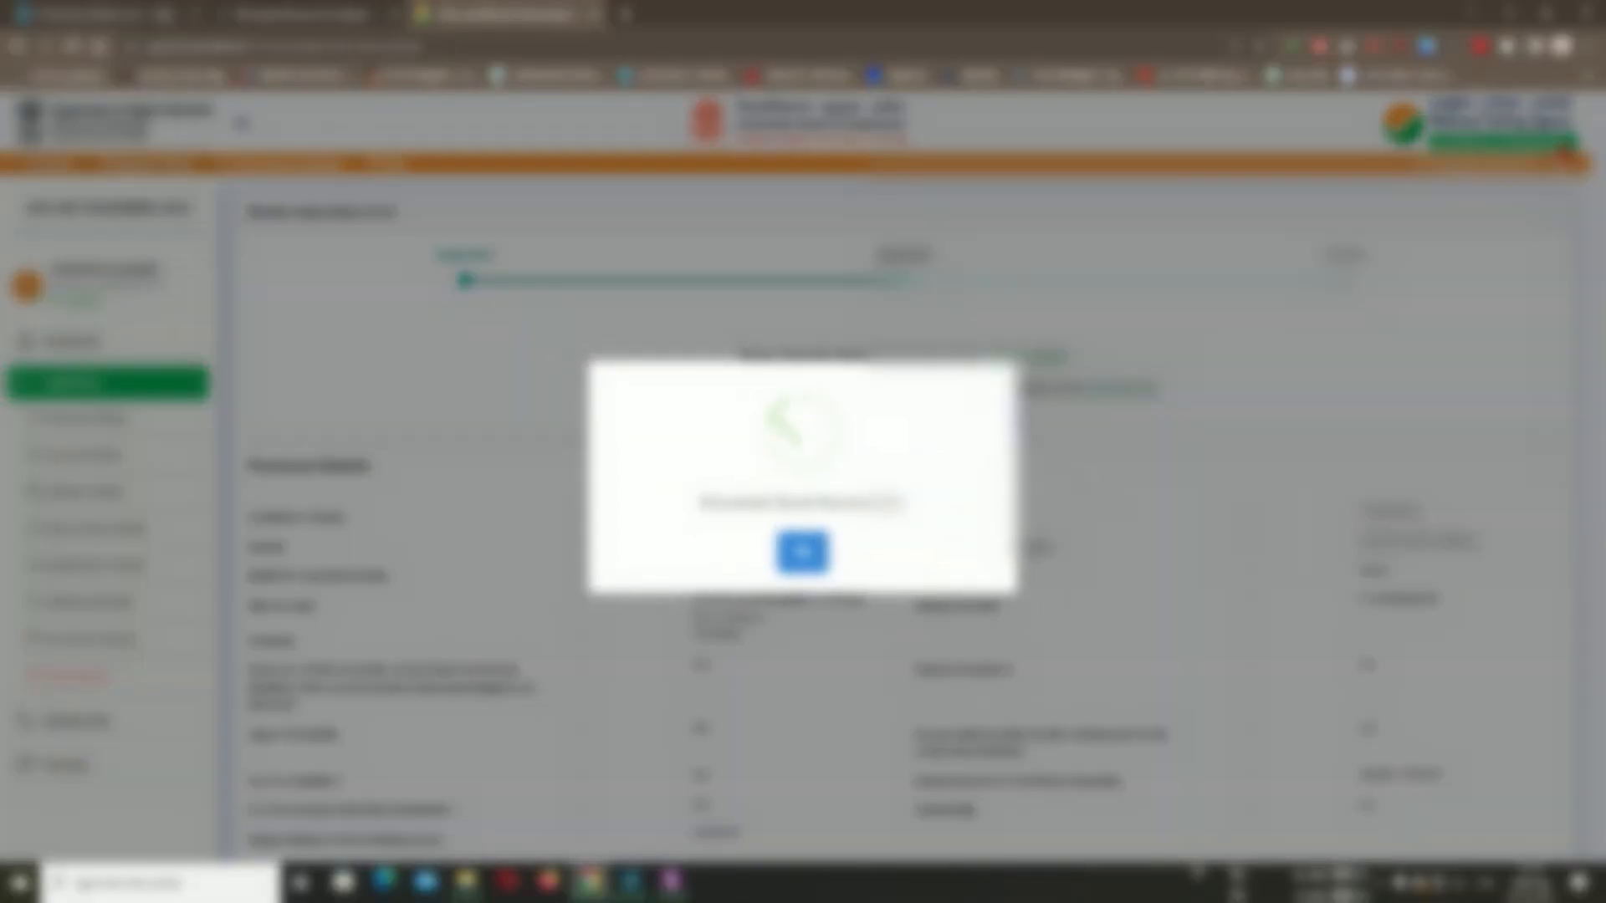
# Dismiss the upload confirmation and scroll through the Review Application Form details and back up
pyautogui.click(803, 551)
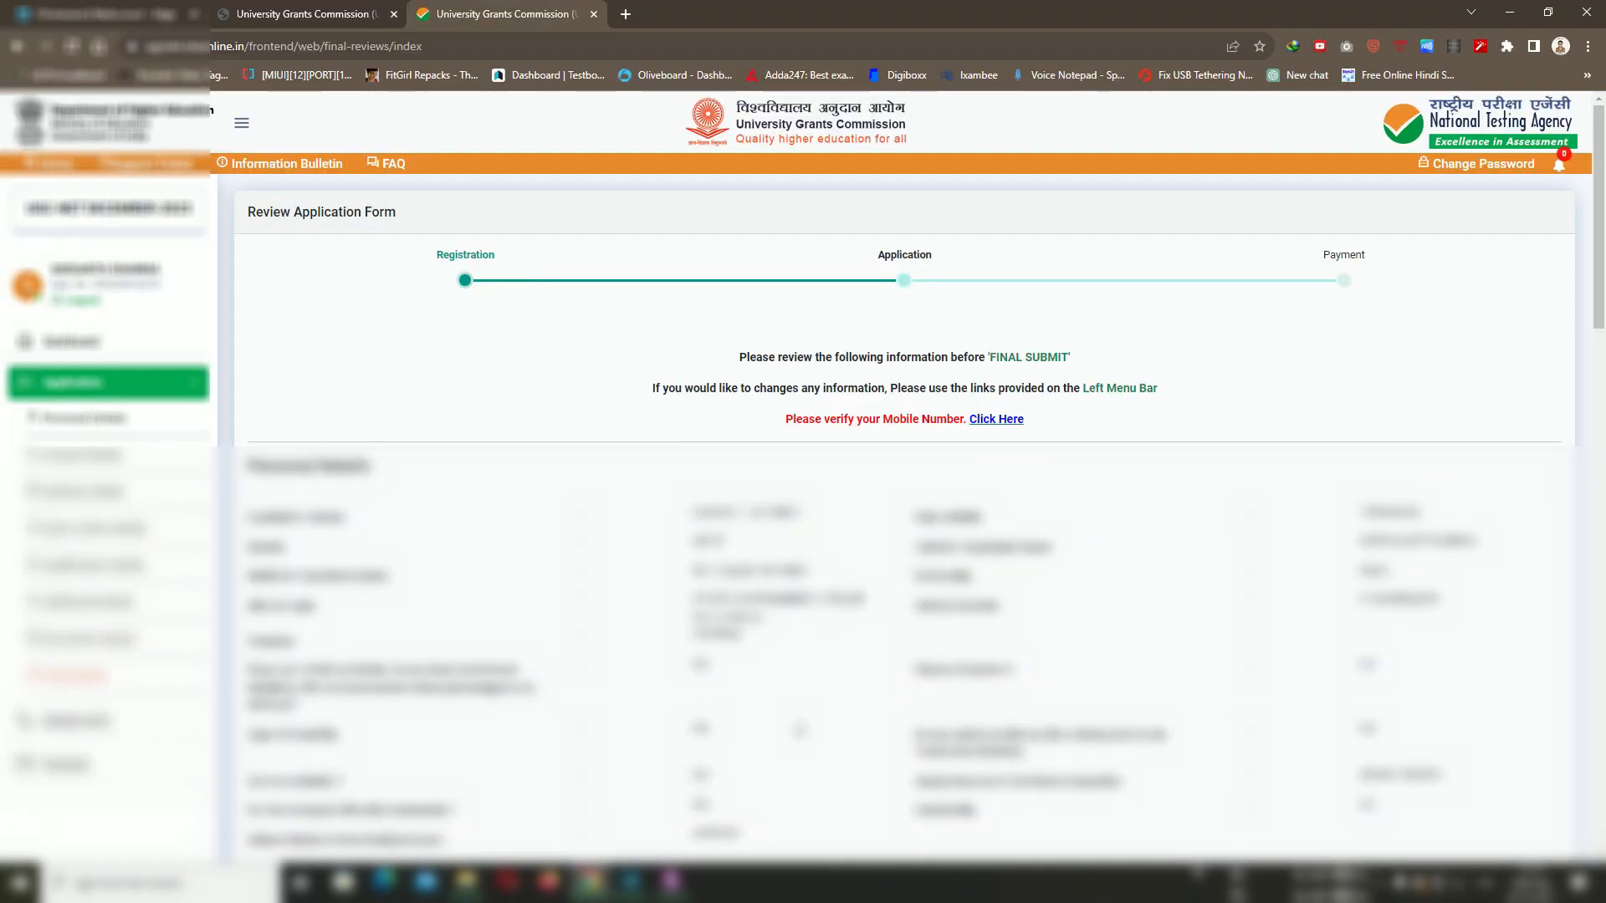
pyautogui.click(847, 753)
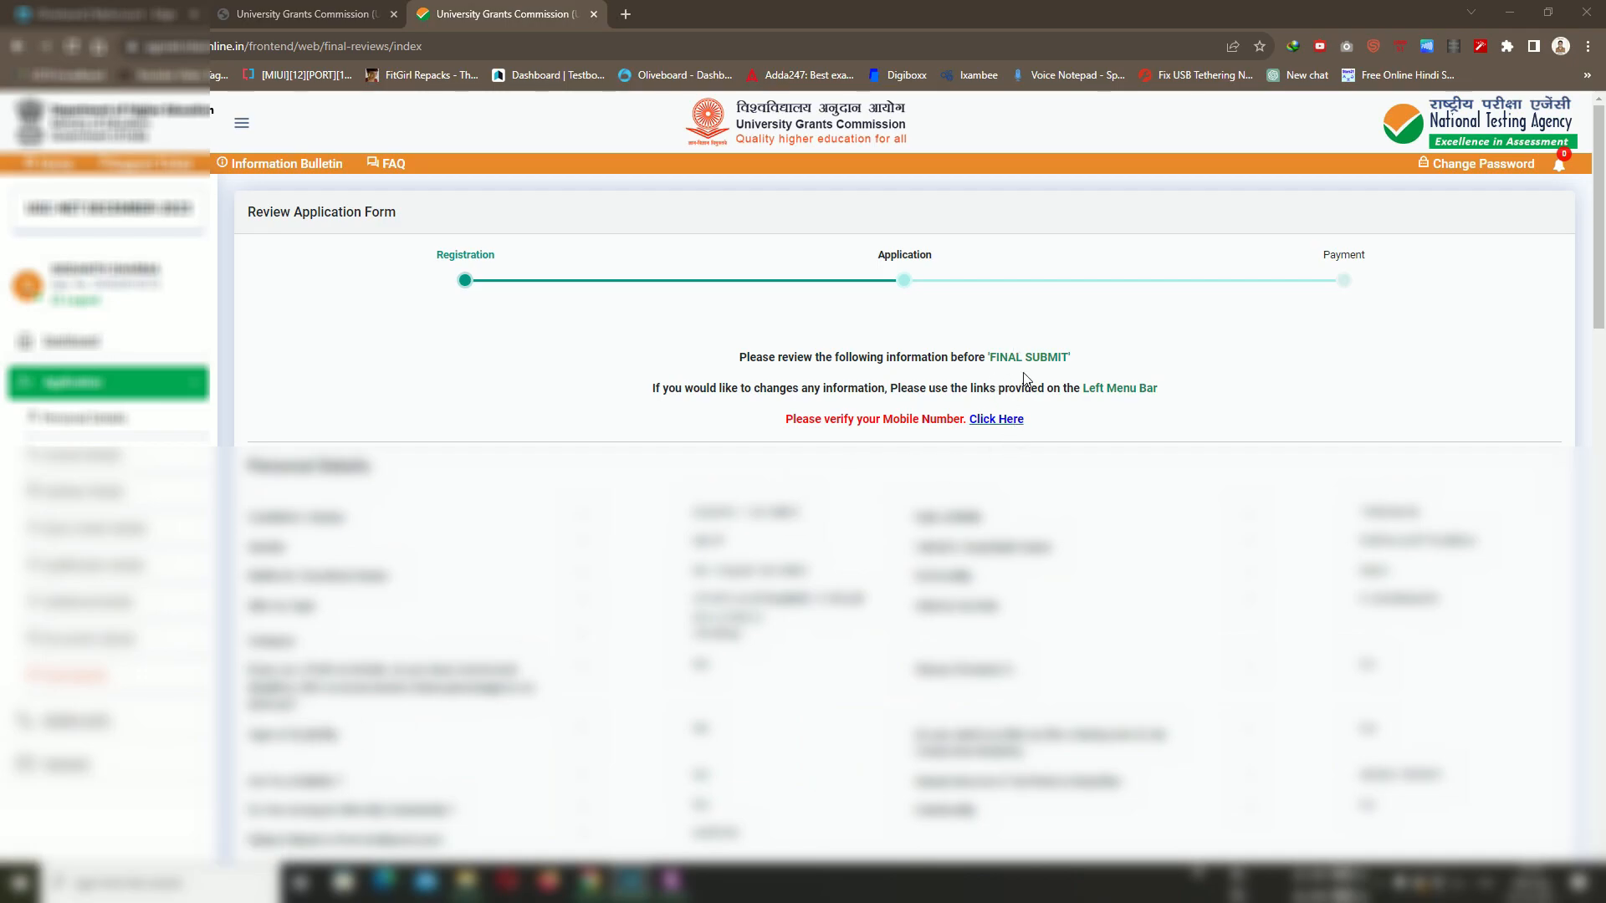
pyautogui.click(1004, 427)
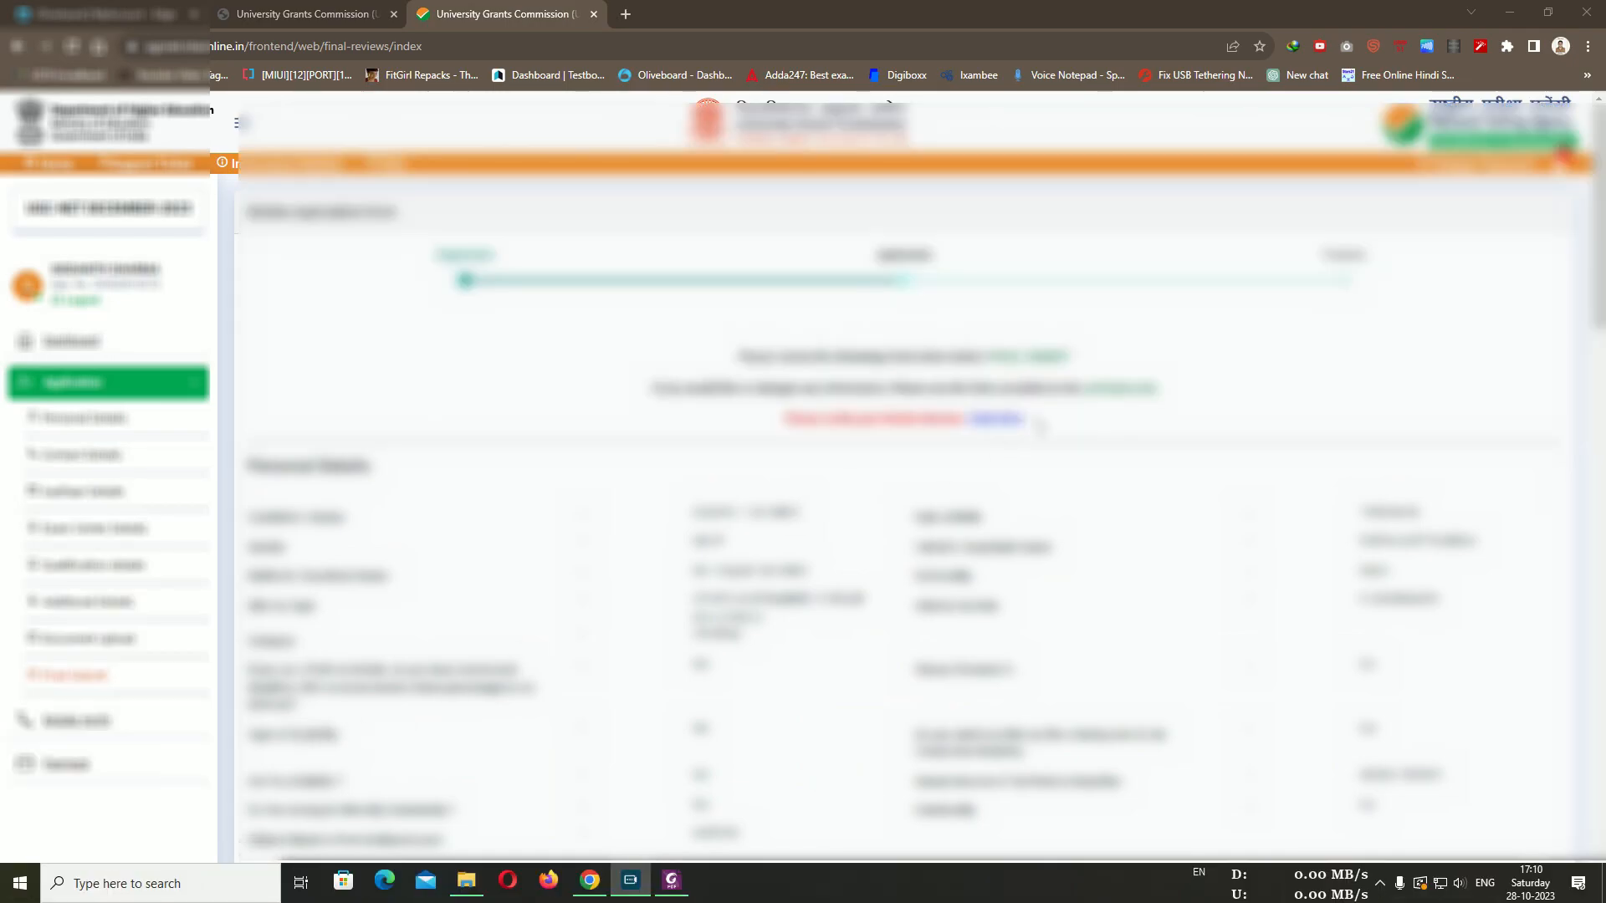
pyautogui.scroll(-3, 1112, 412)
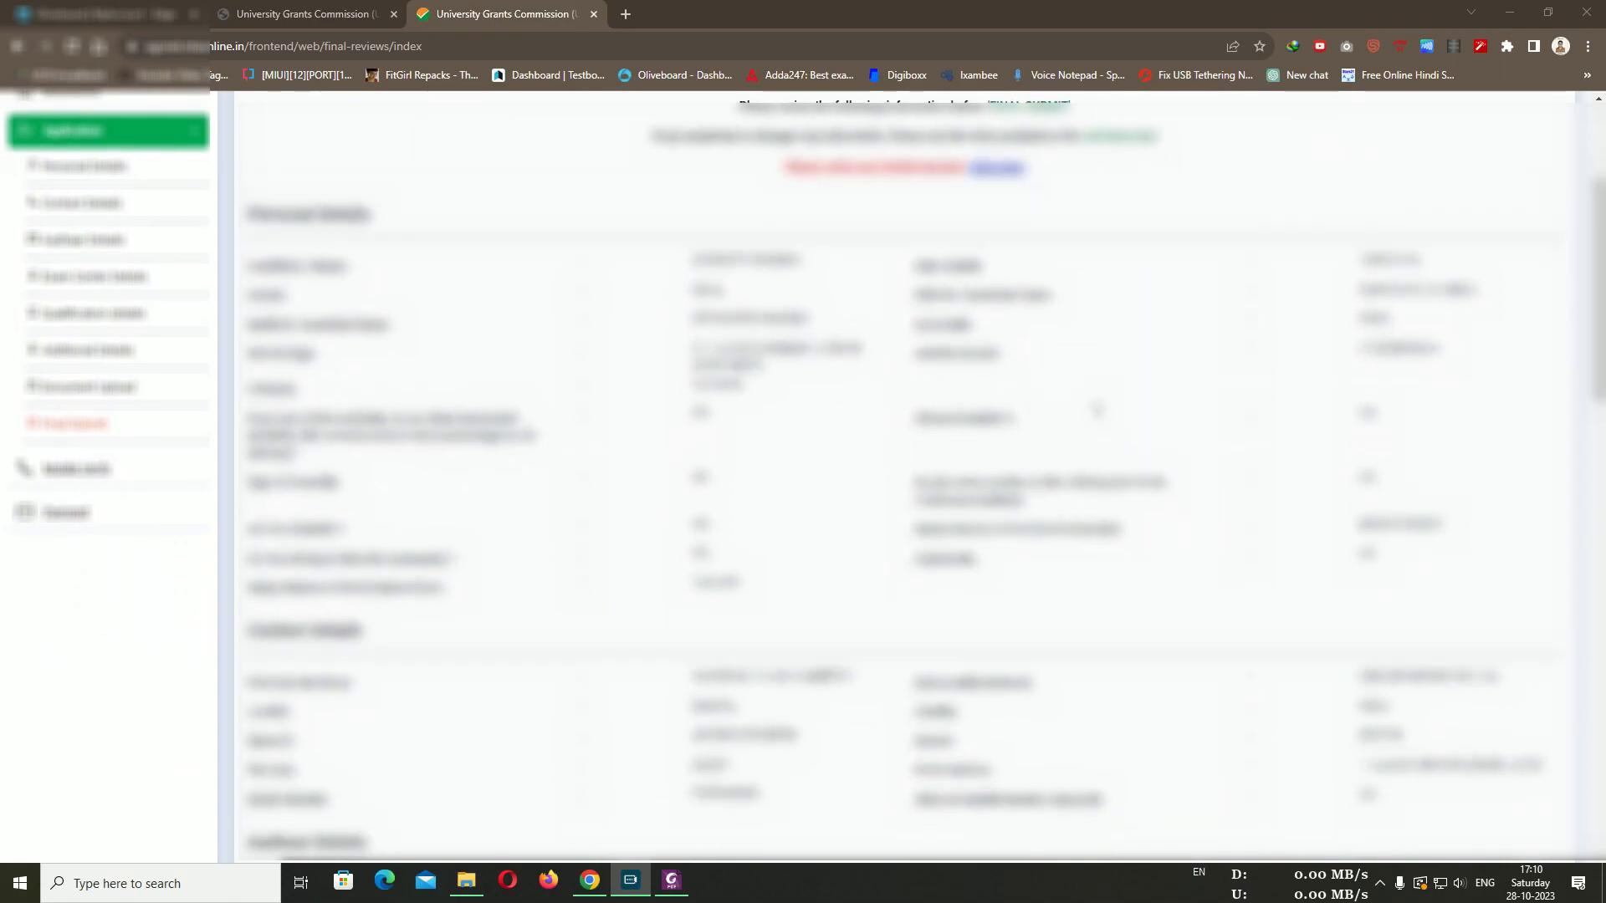
pyautogui.scroll(-2, 1091, 422)
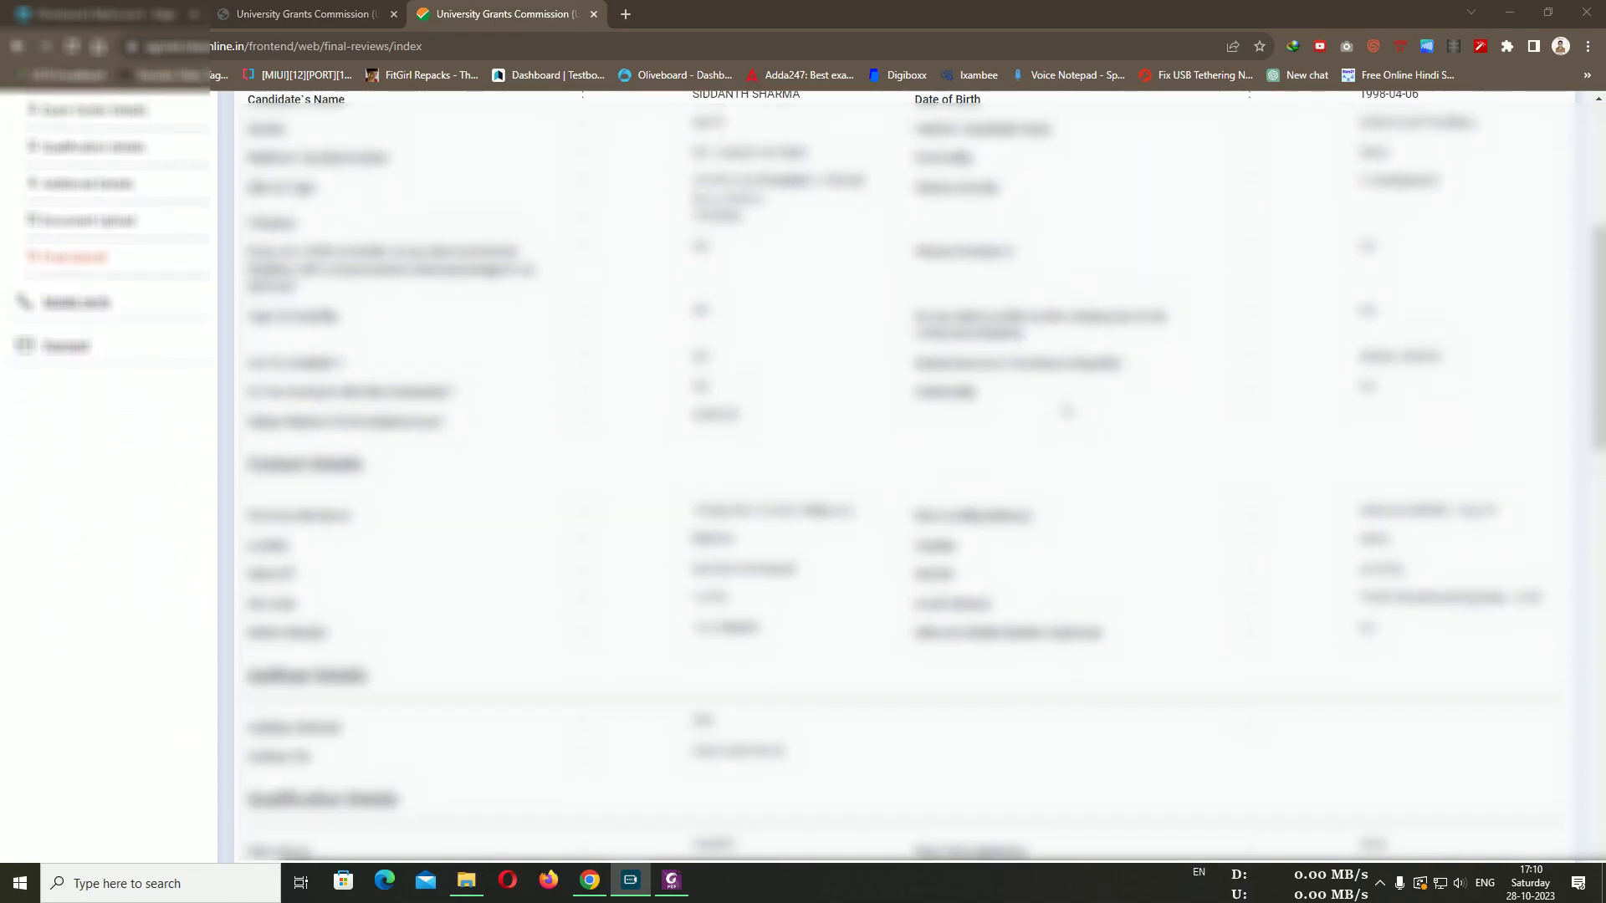
pyautogui.scroll(-15, 1066, 410)
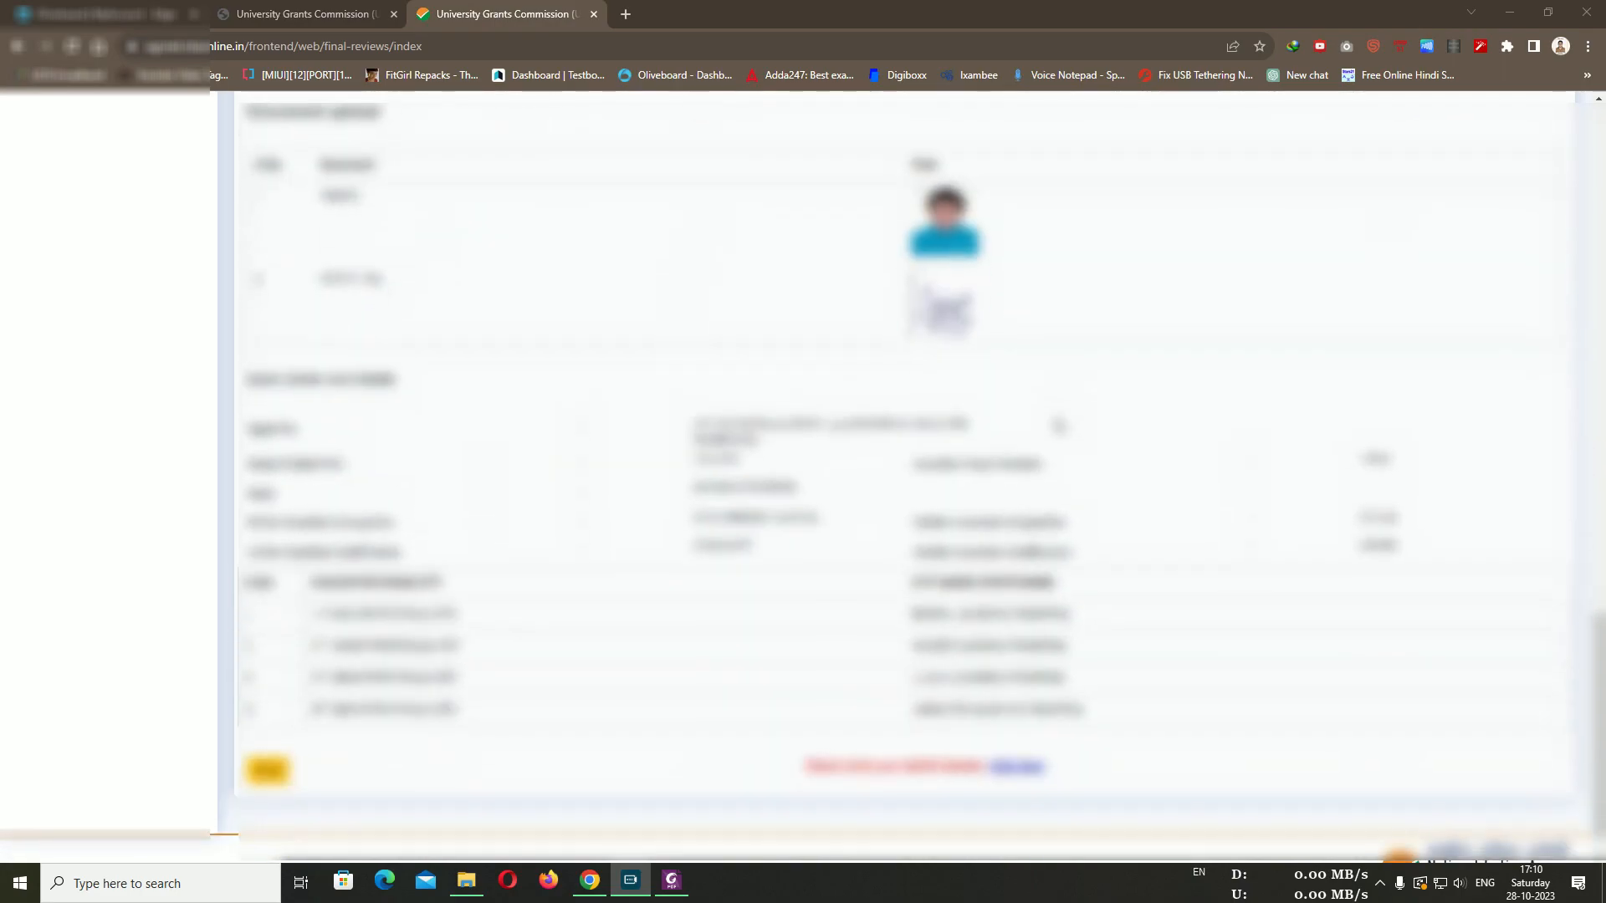
pyautogui.scroll(-1, 1058, 426)
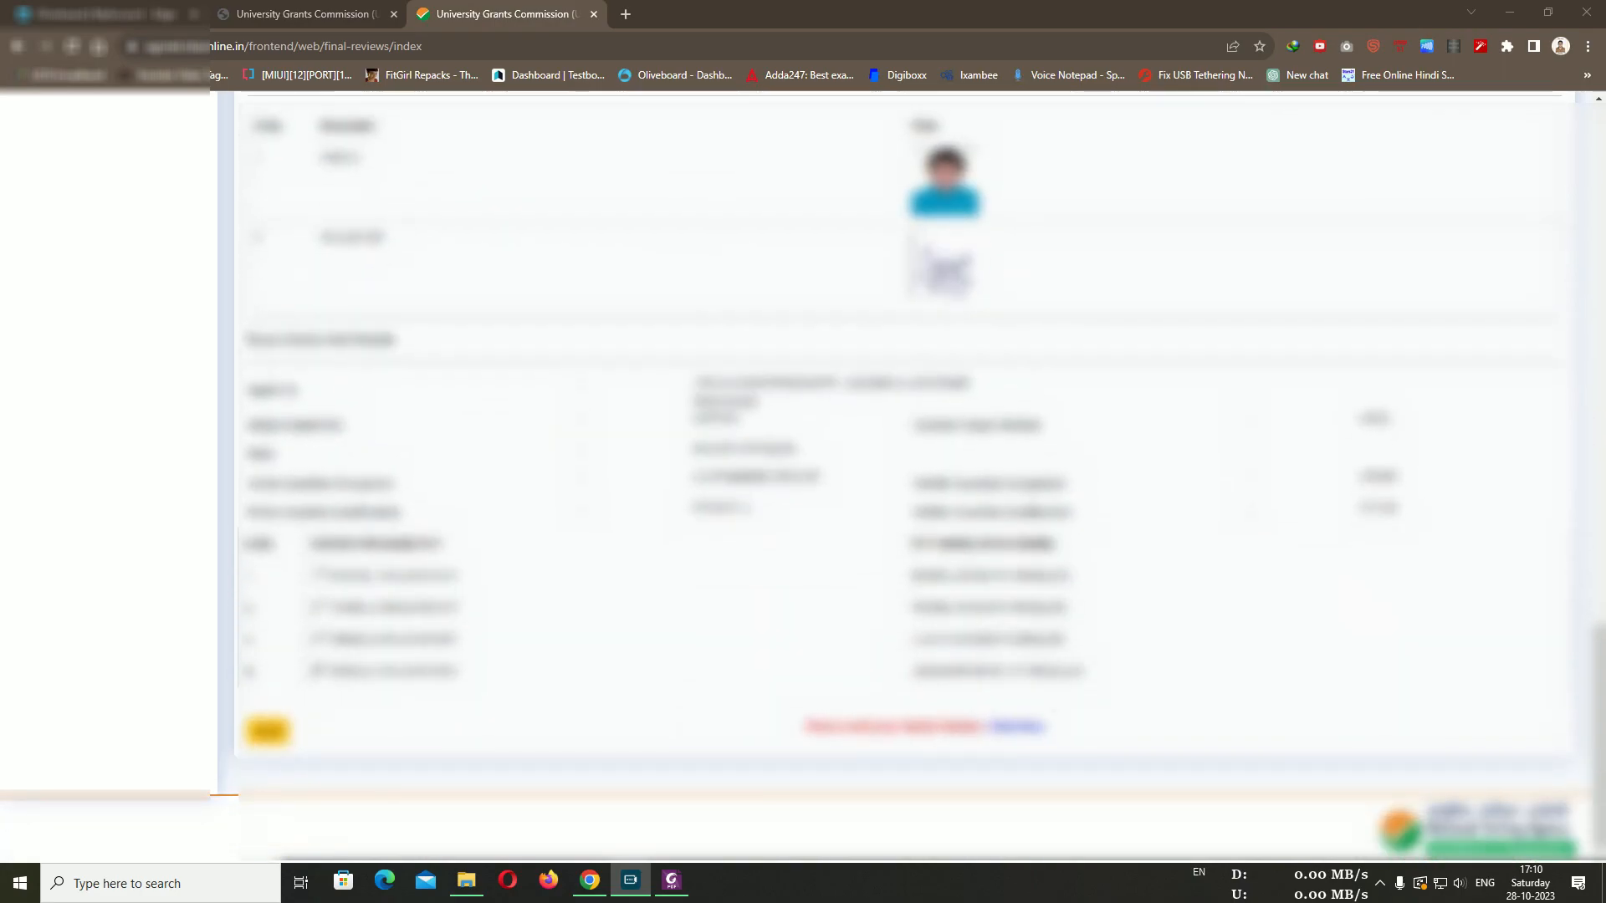
pyautogui.scroll(15, 903, 476)
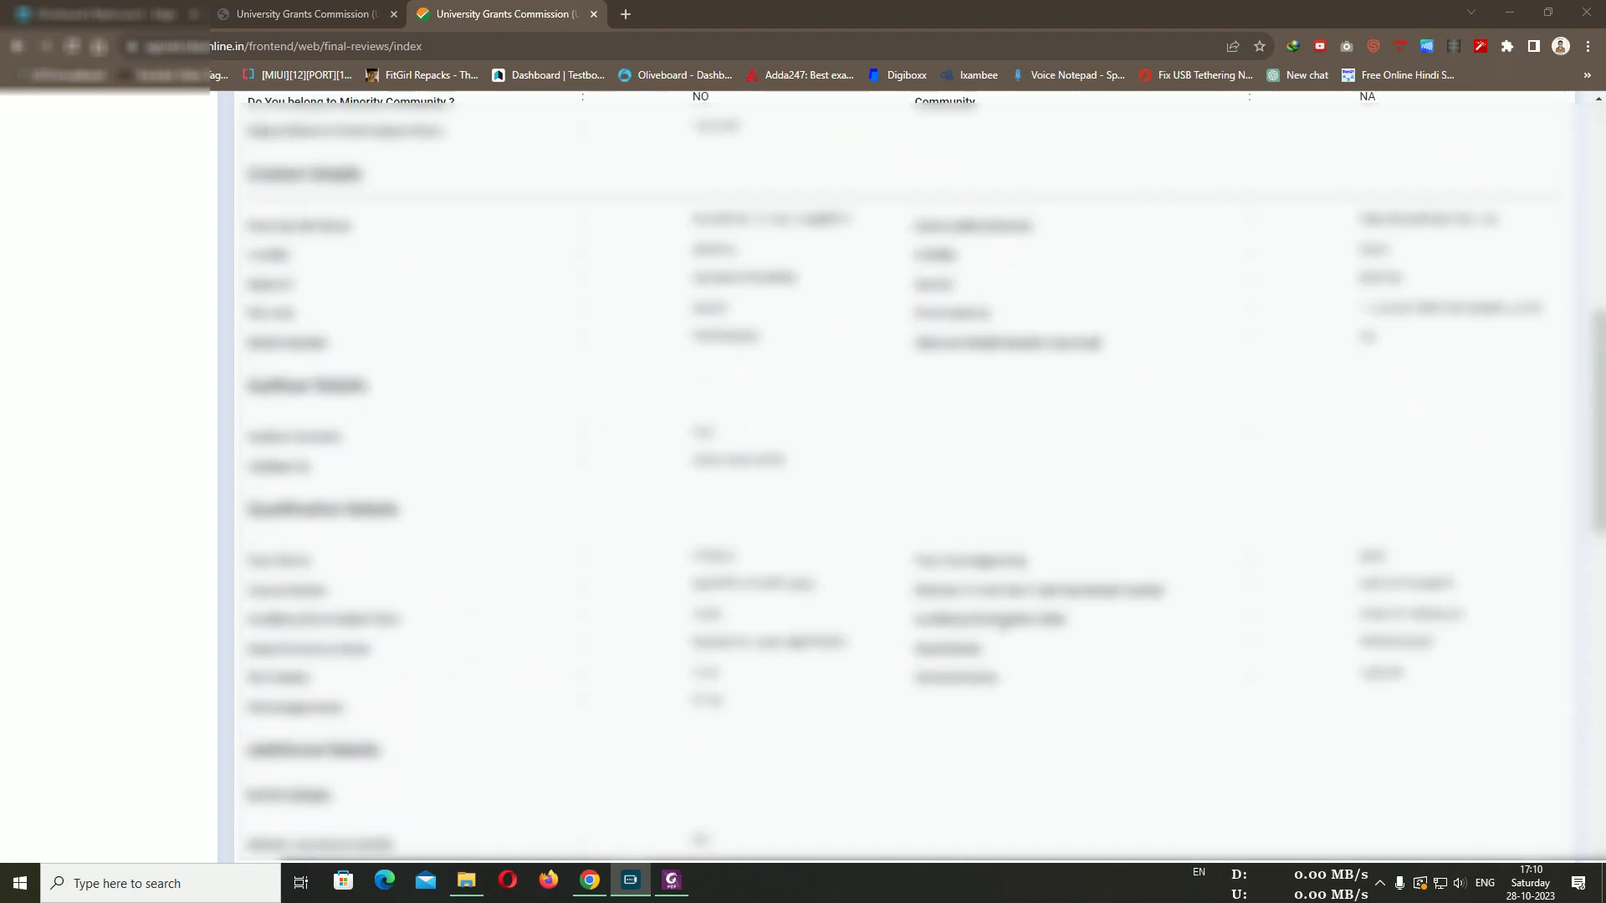
pyautogui.scroll(10, 1039, 446)
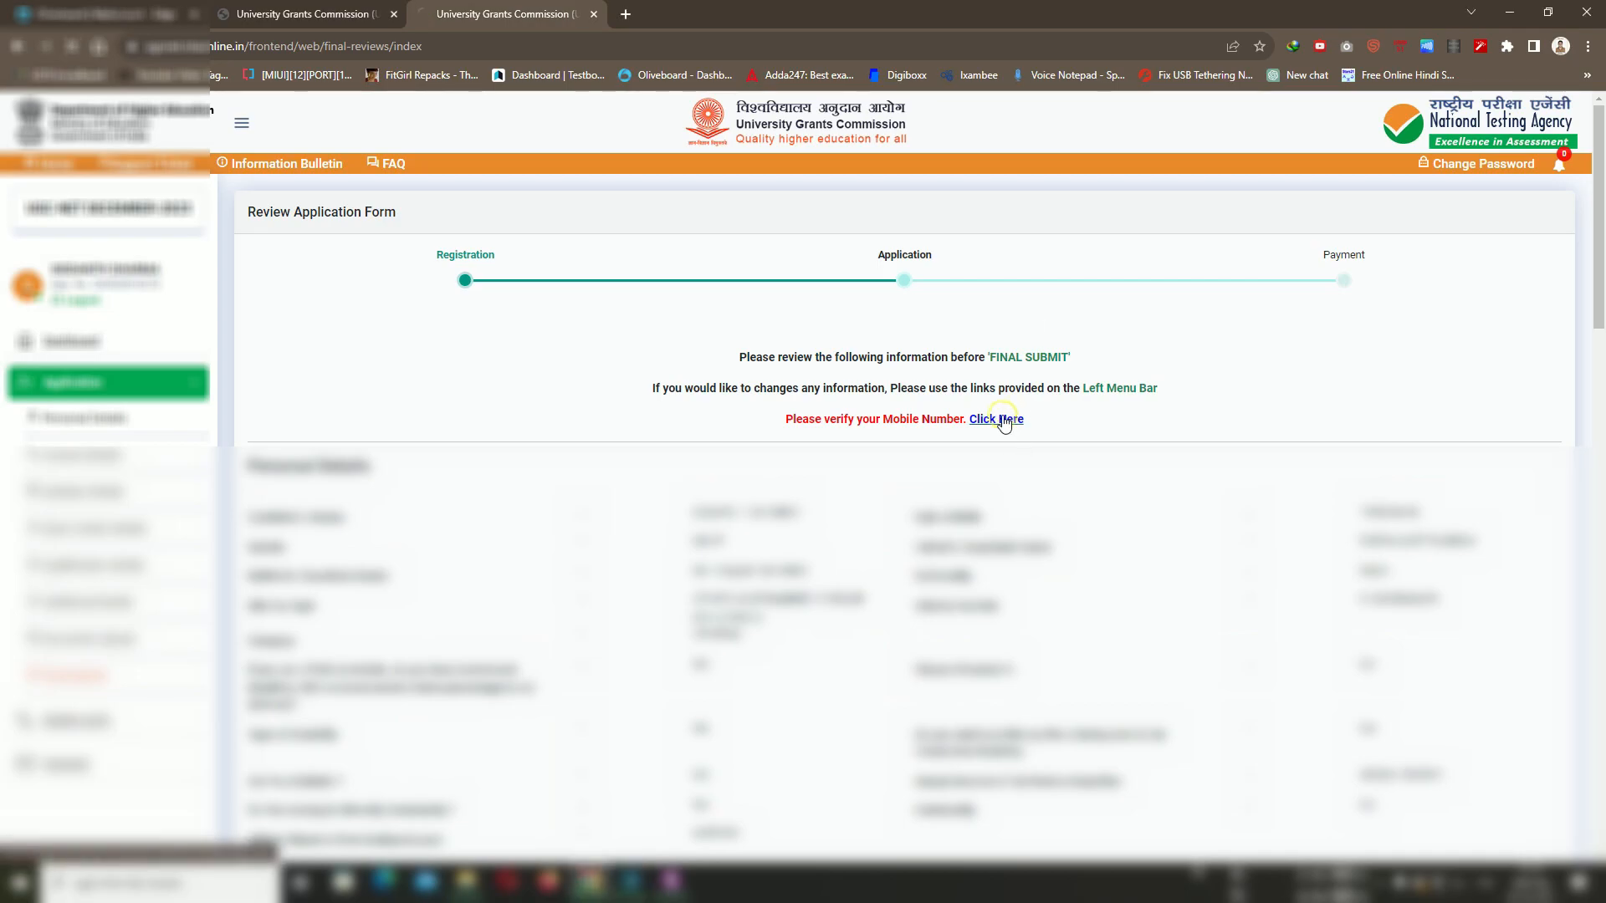
# Verify the mobile number by entering the captcha and OTP, then dismiss the confirmation
pyautogui.click(1004, 421)
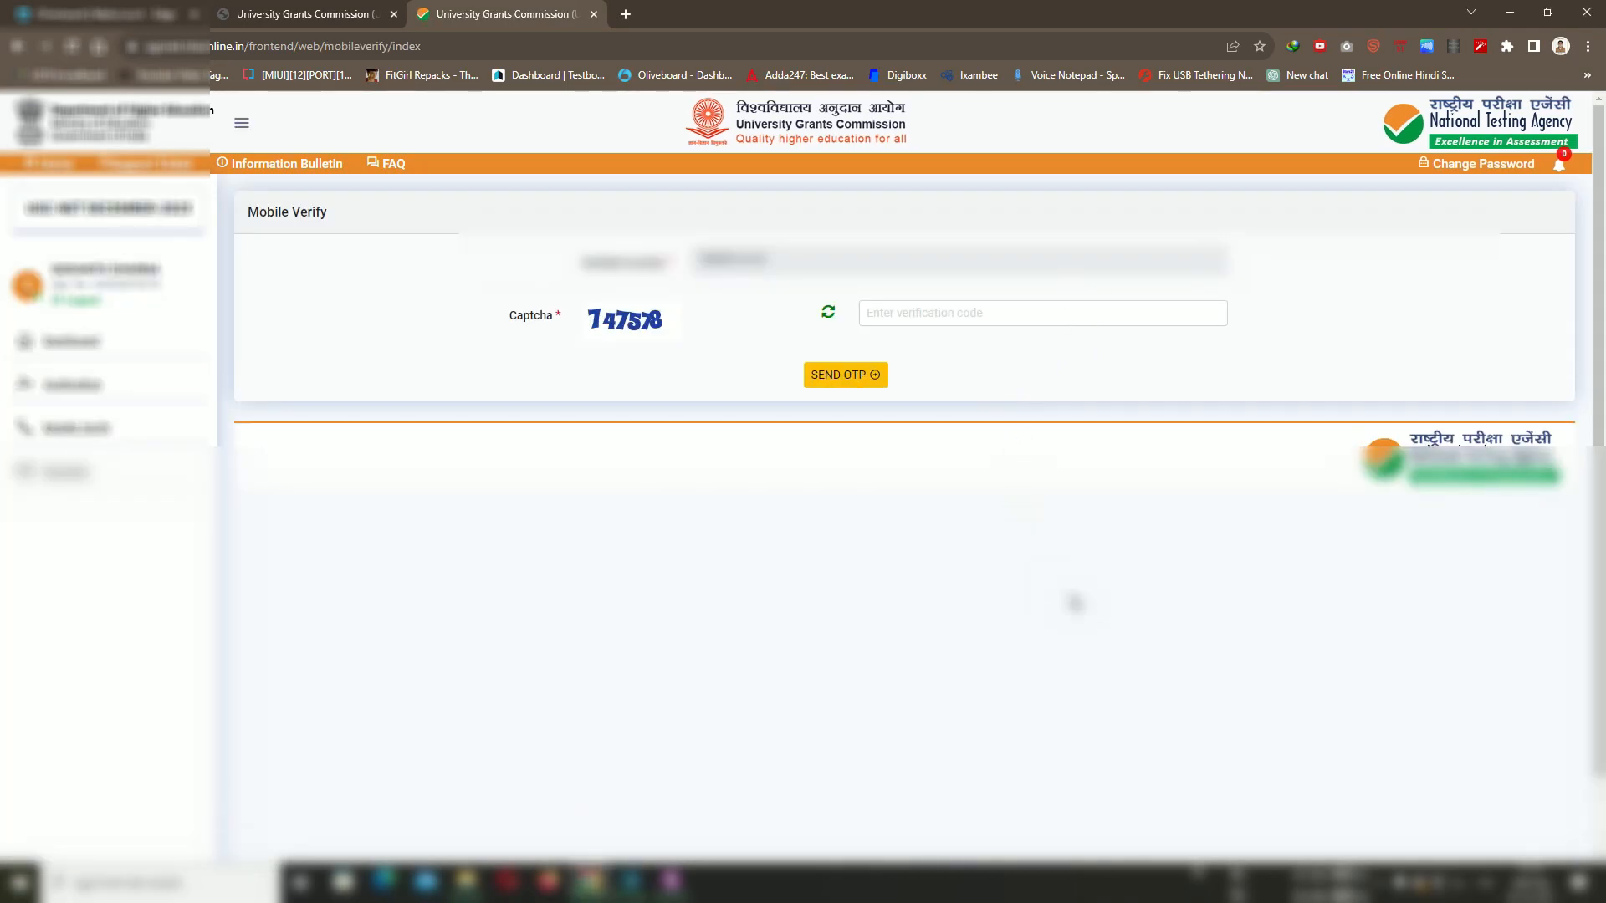
pyautogui.click(970, 322)
pyautogui.click(350, 732)
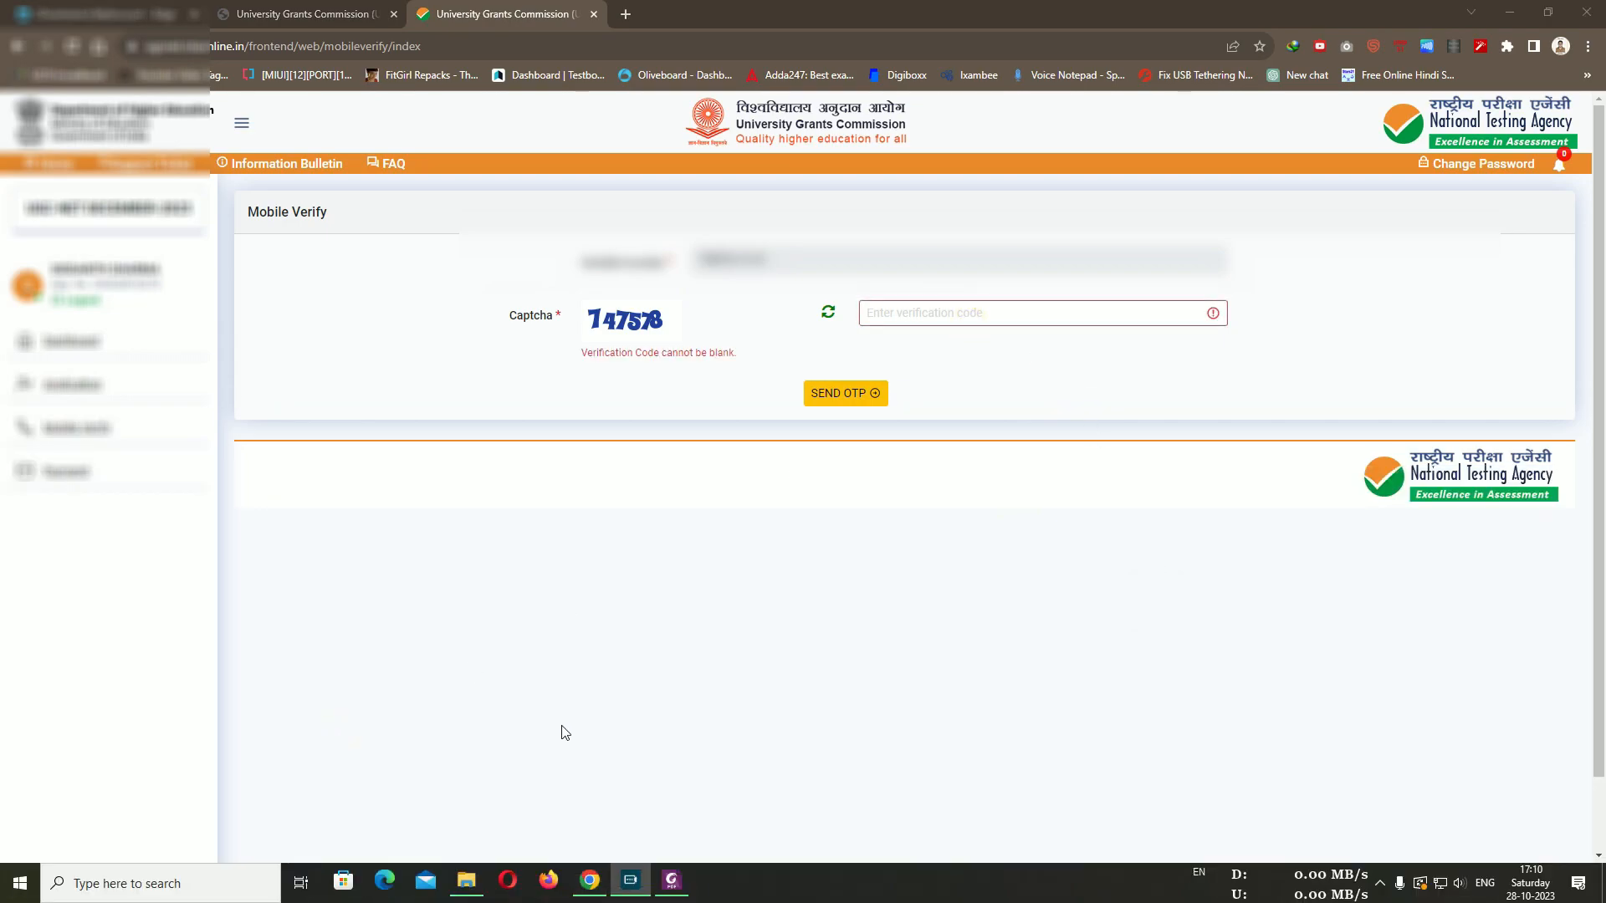
pyautogui.click(917, 317)
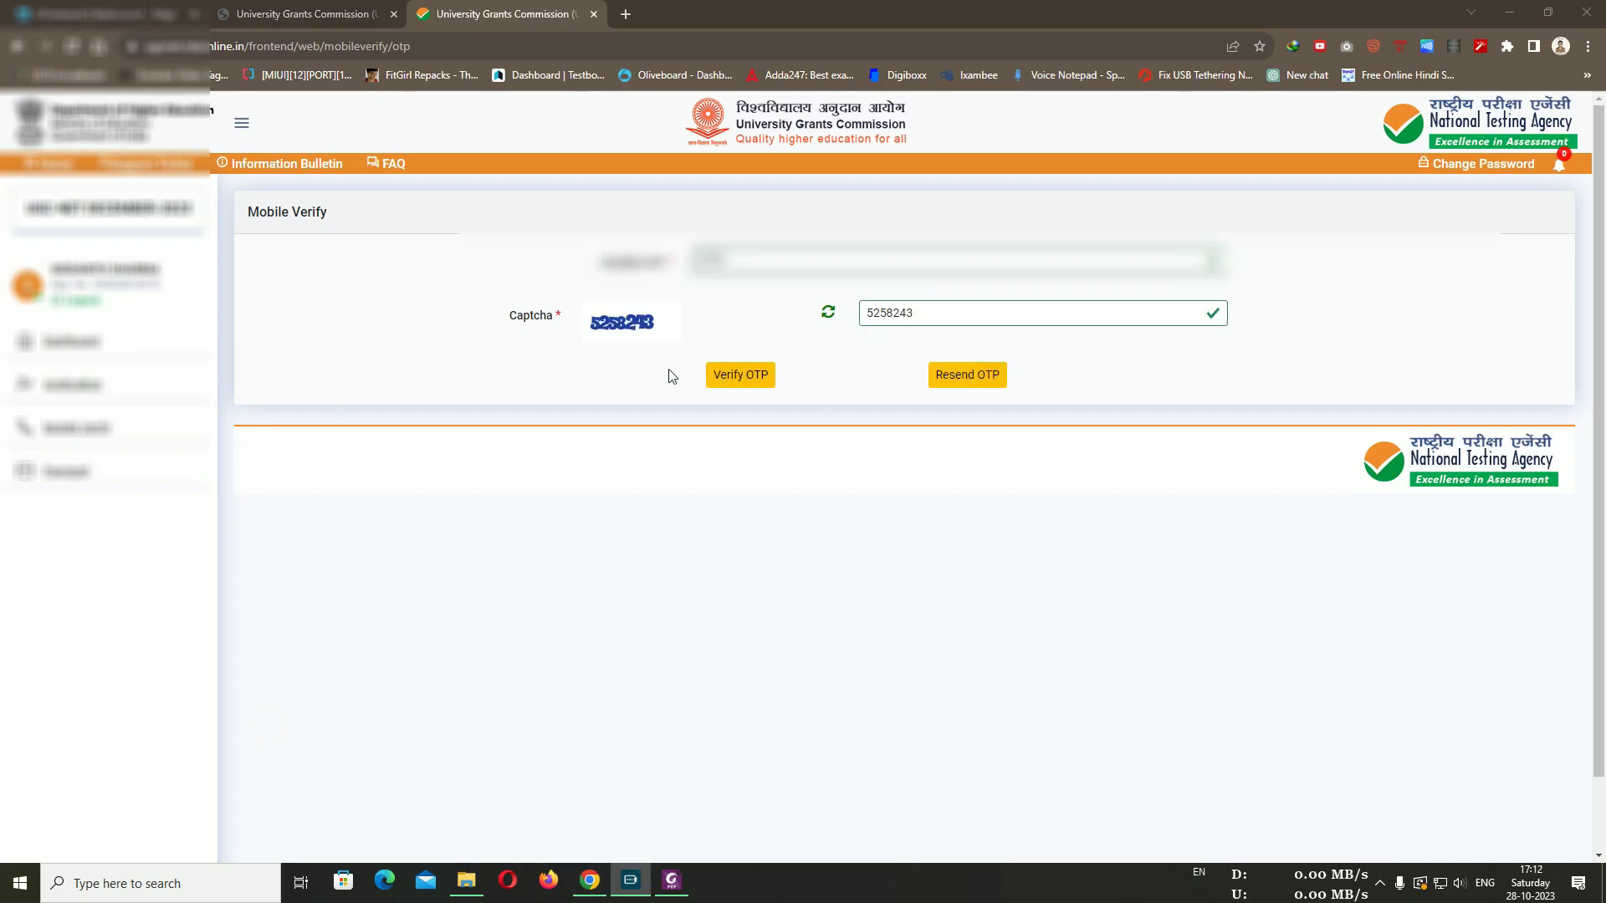
pyautogui.click(727, 374)
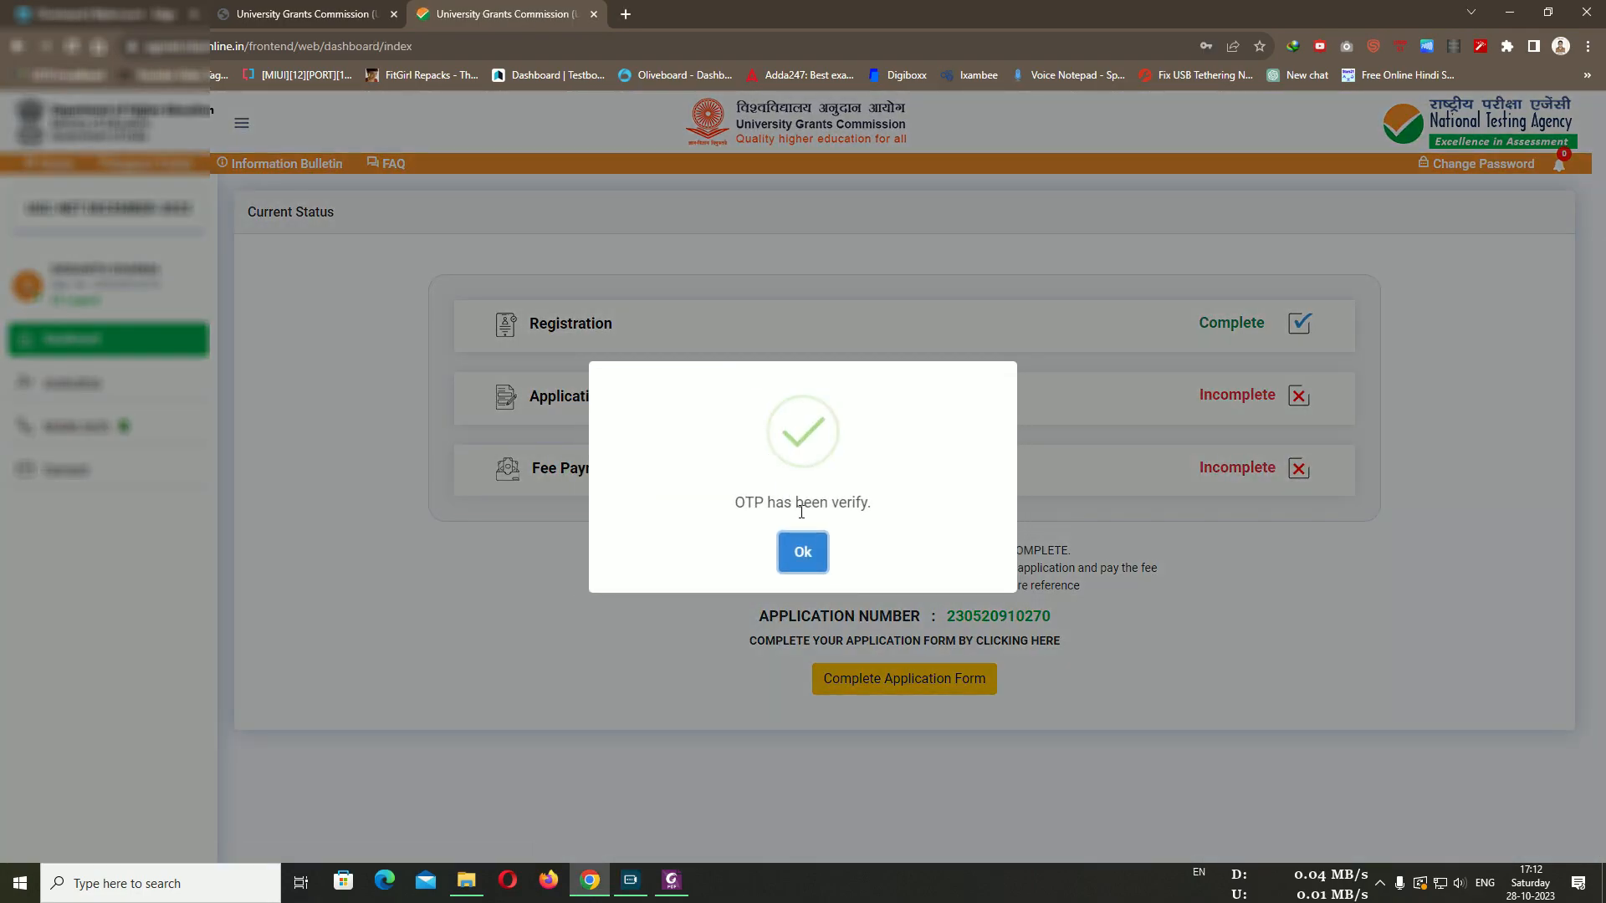
pyautogui.click(804, 535)
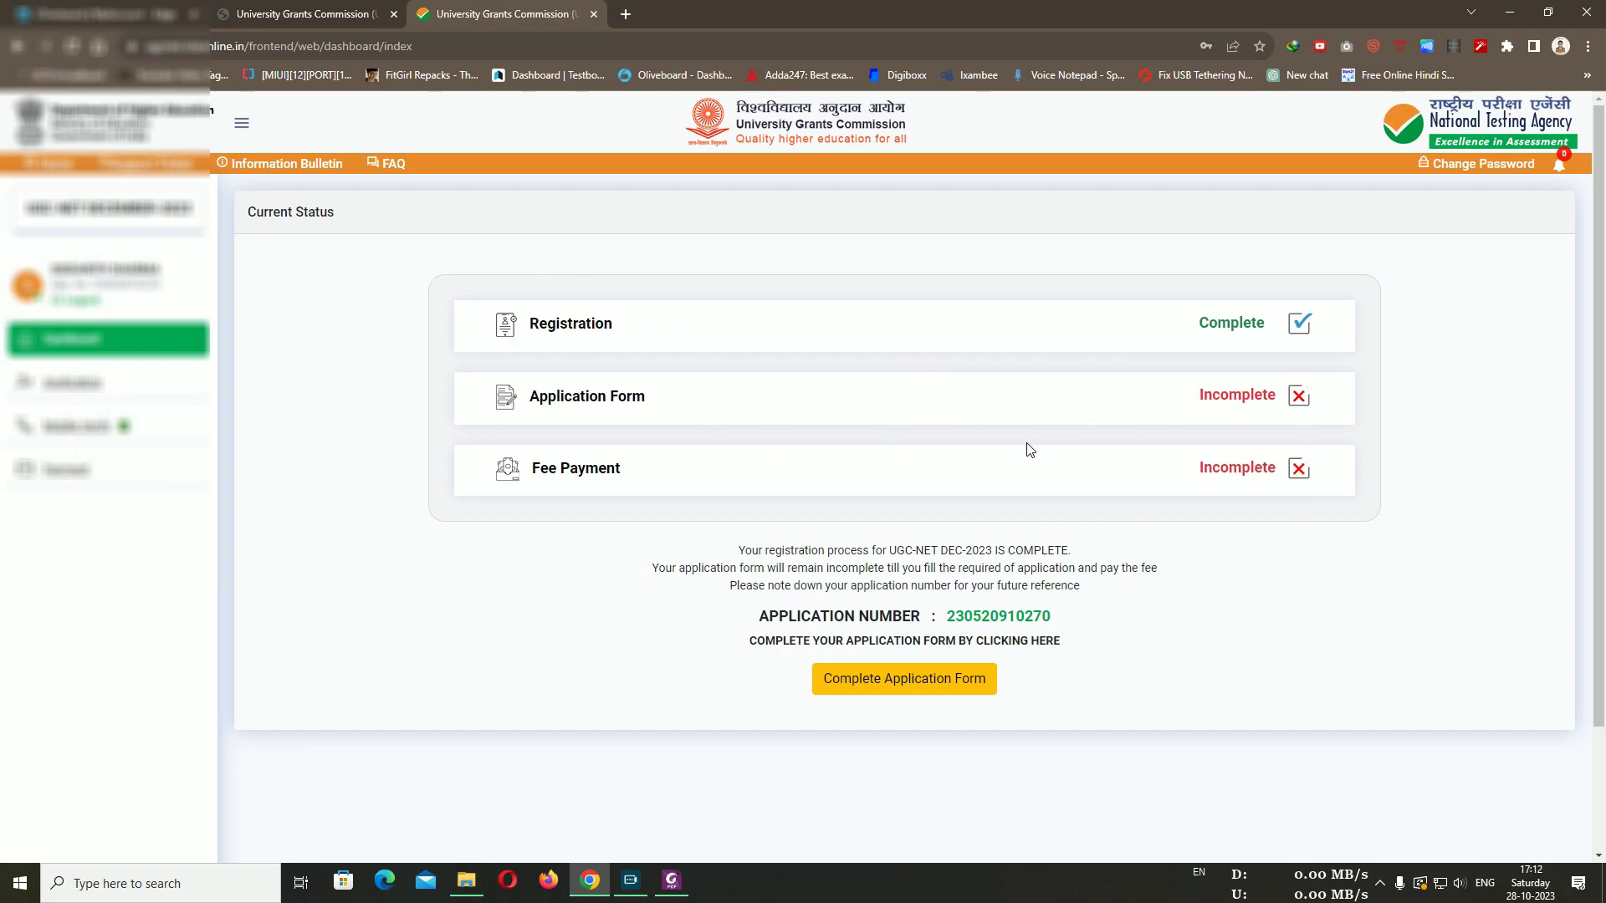
pyautogui.click(923, 684)
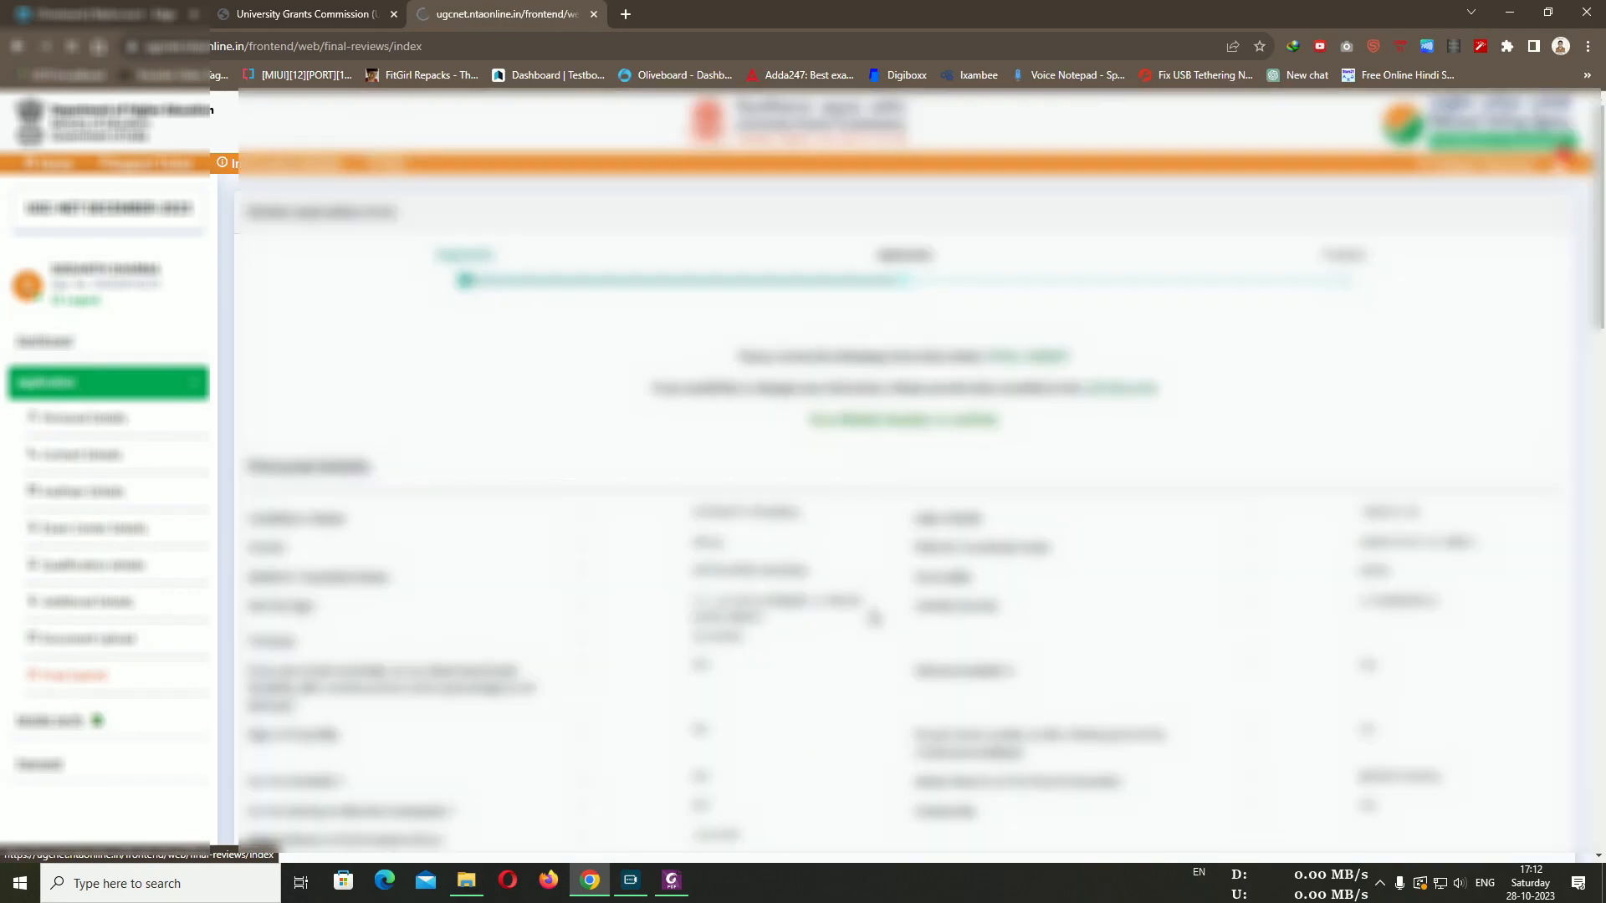
pyautogui.scroll(-2, 940, 602)
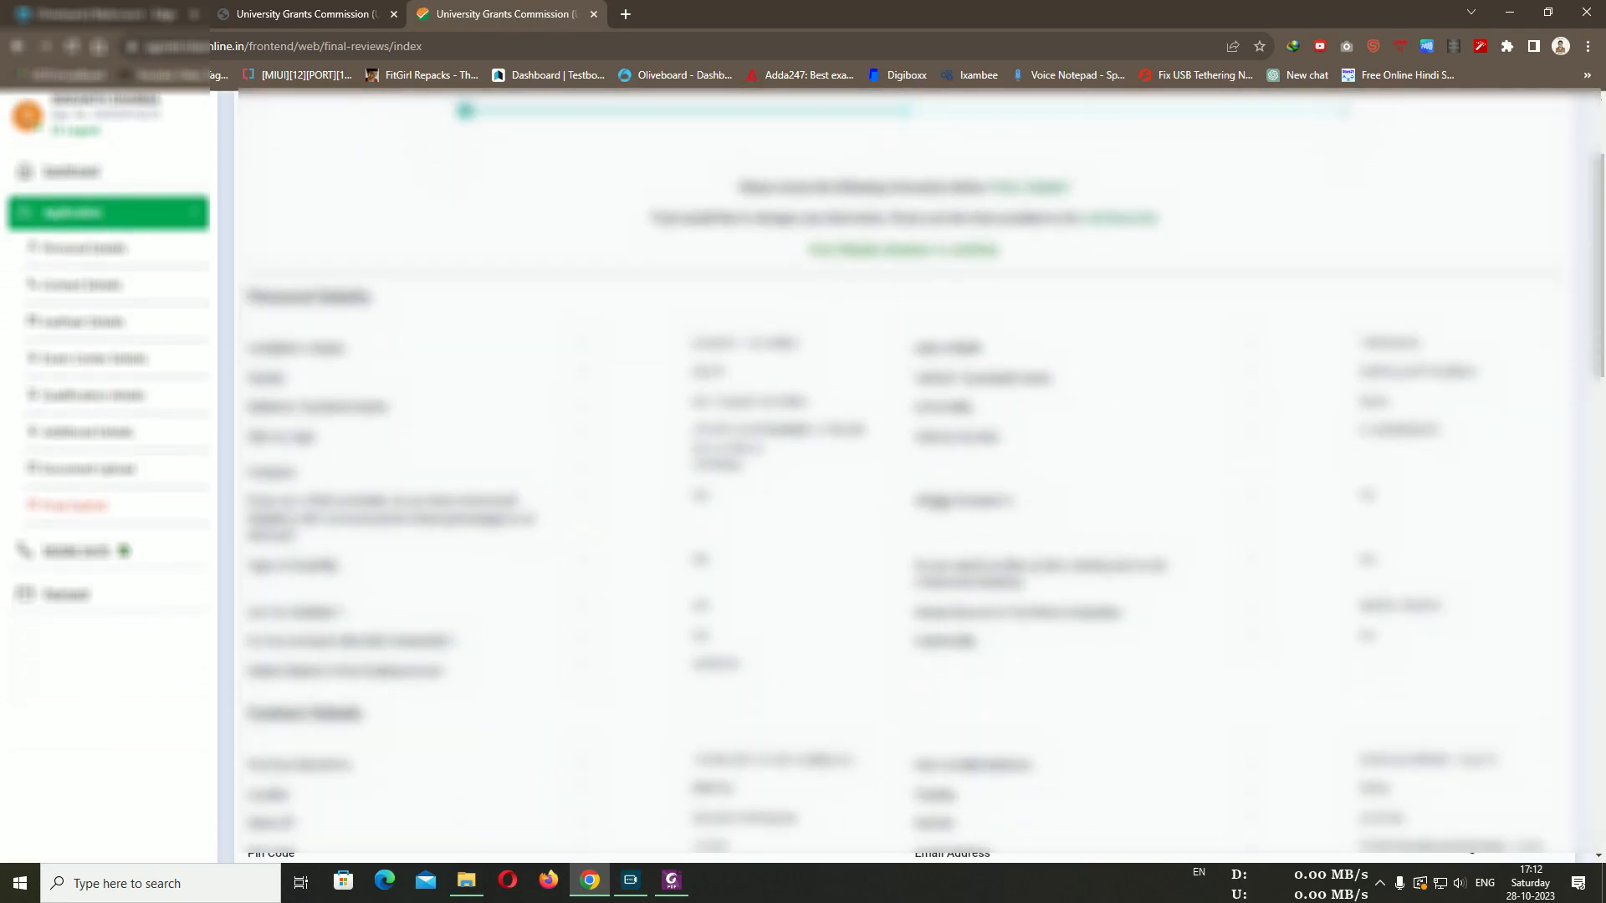
pyautogui.scroll(-7, 939, 502)
pyautogui.scroll(9, 919, 510)
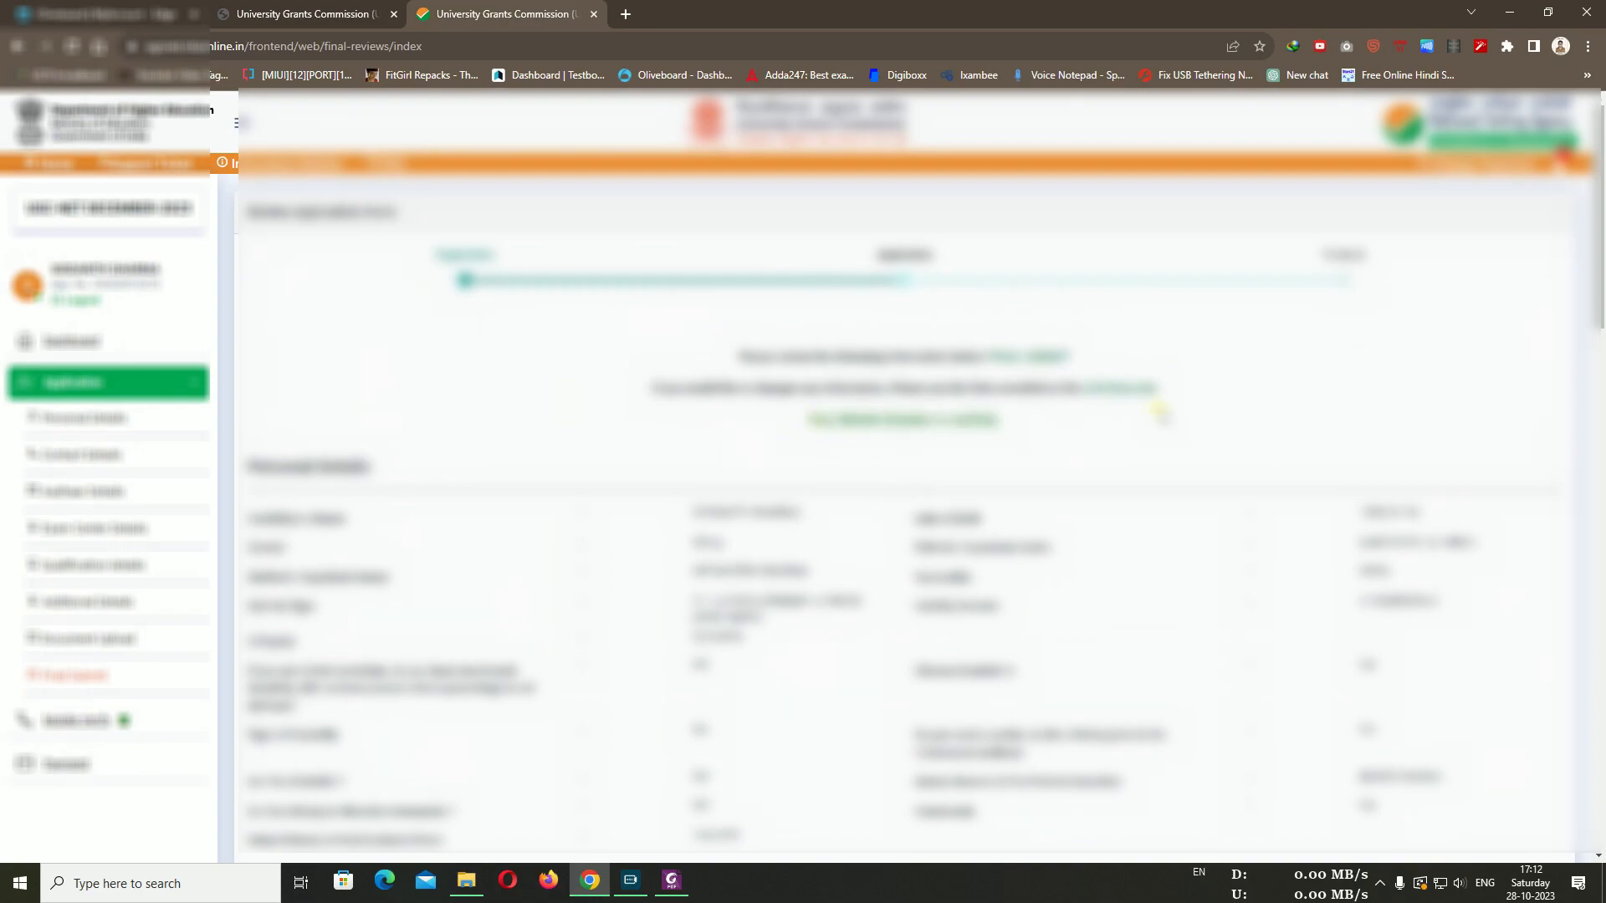
pyautogui.scroll(-20, 1160, 414)
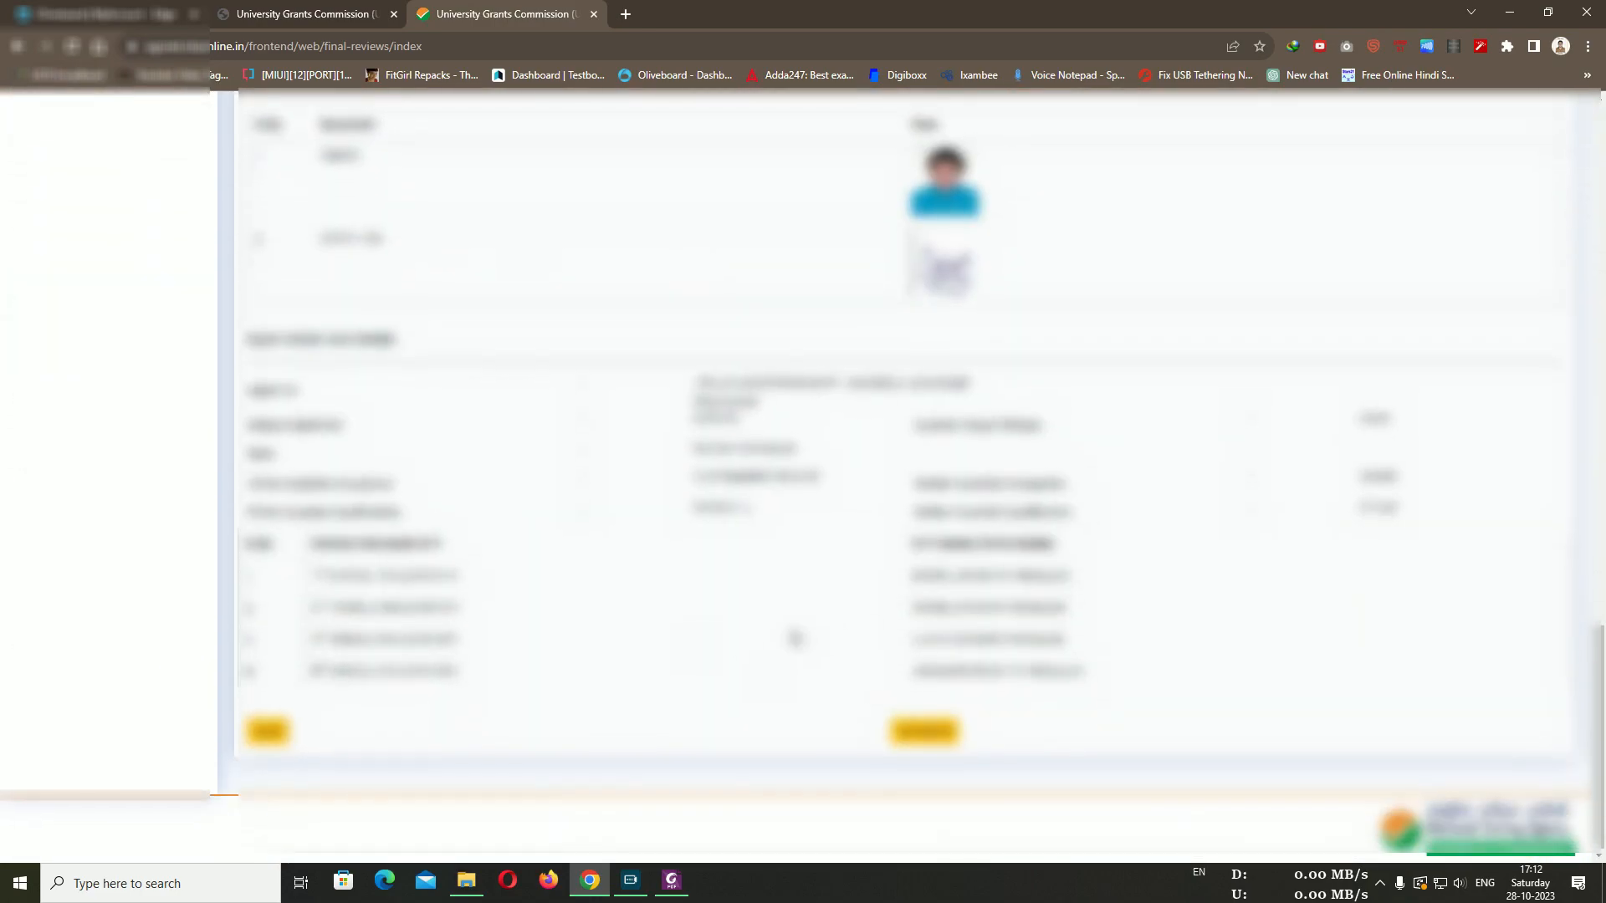
pyautogui.click(579, 721)
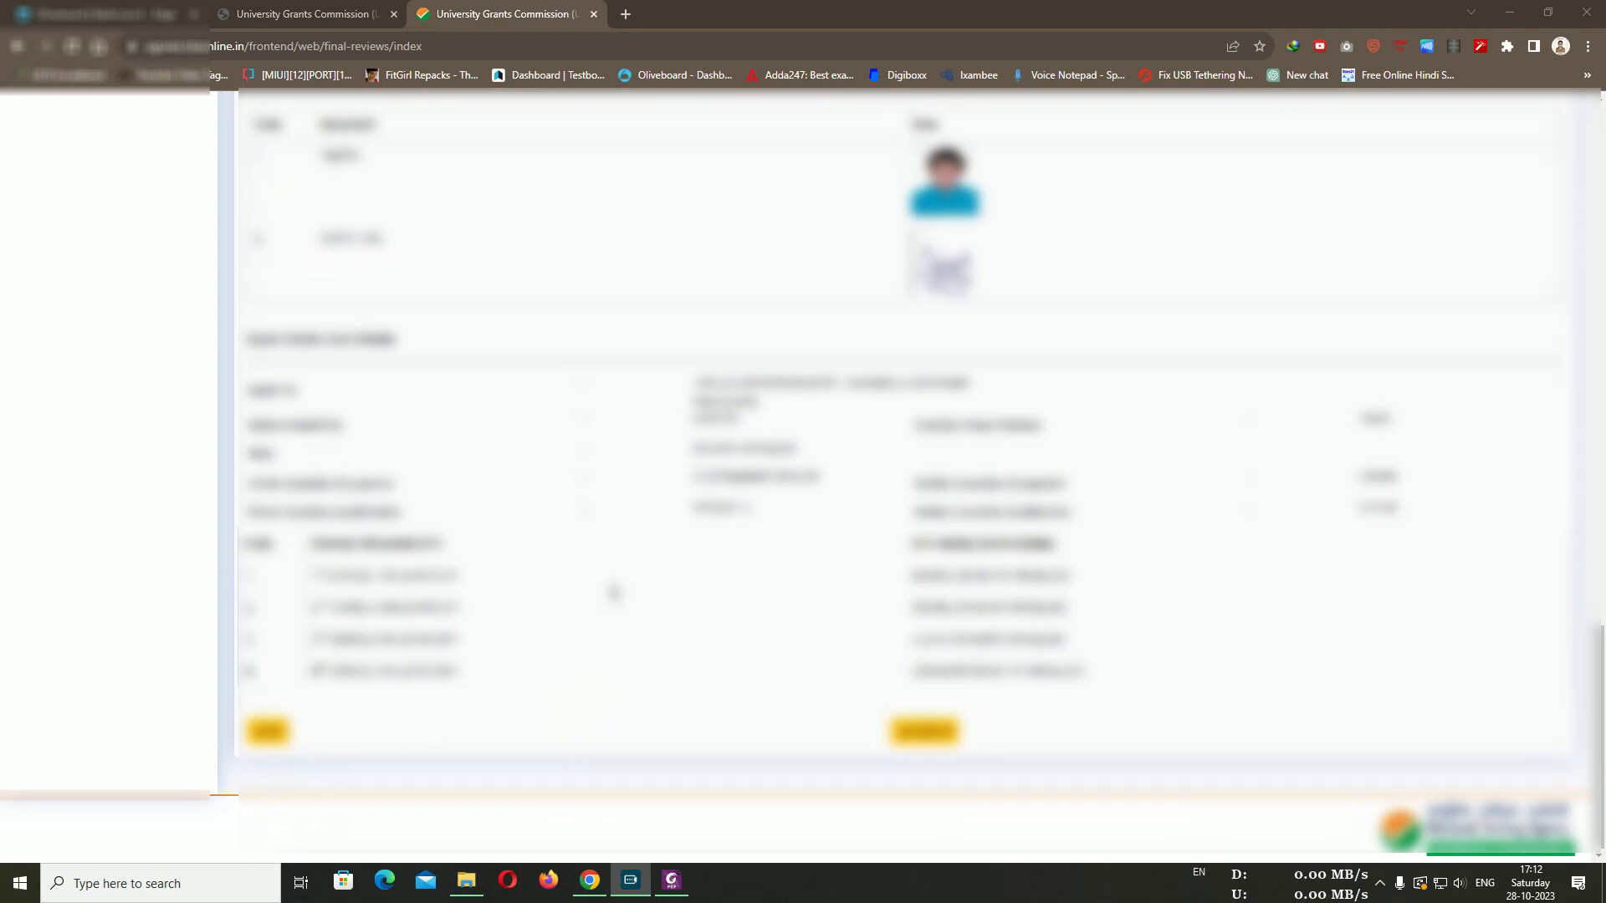
pyautogui.scroll(20, 627, 562)
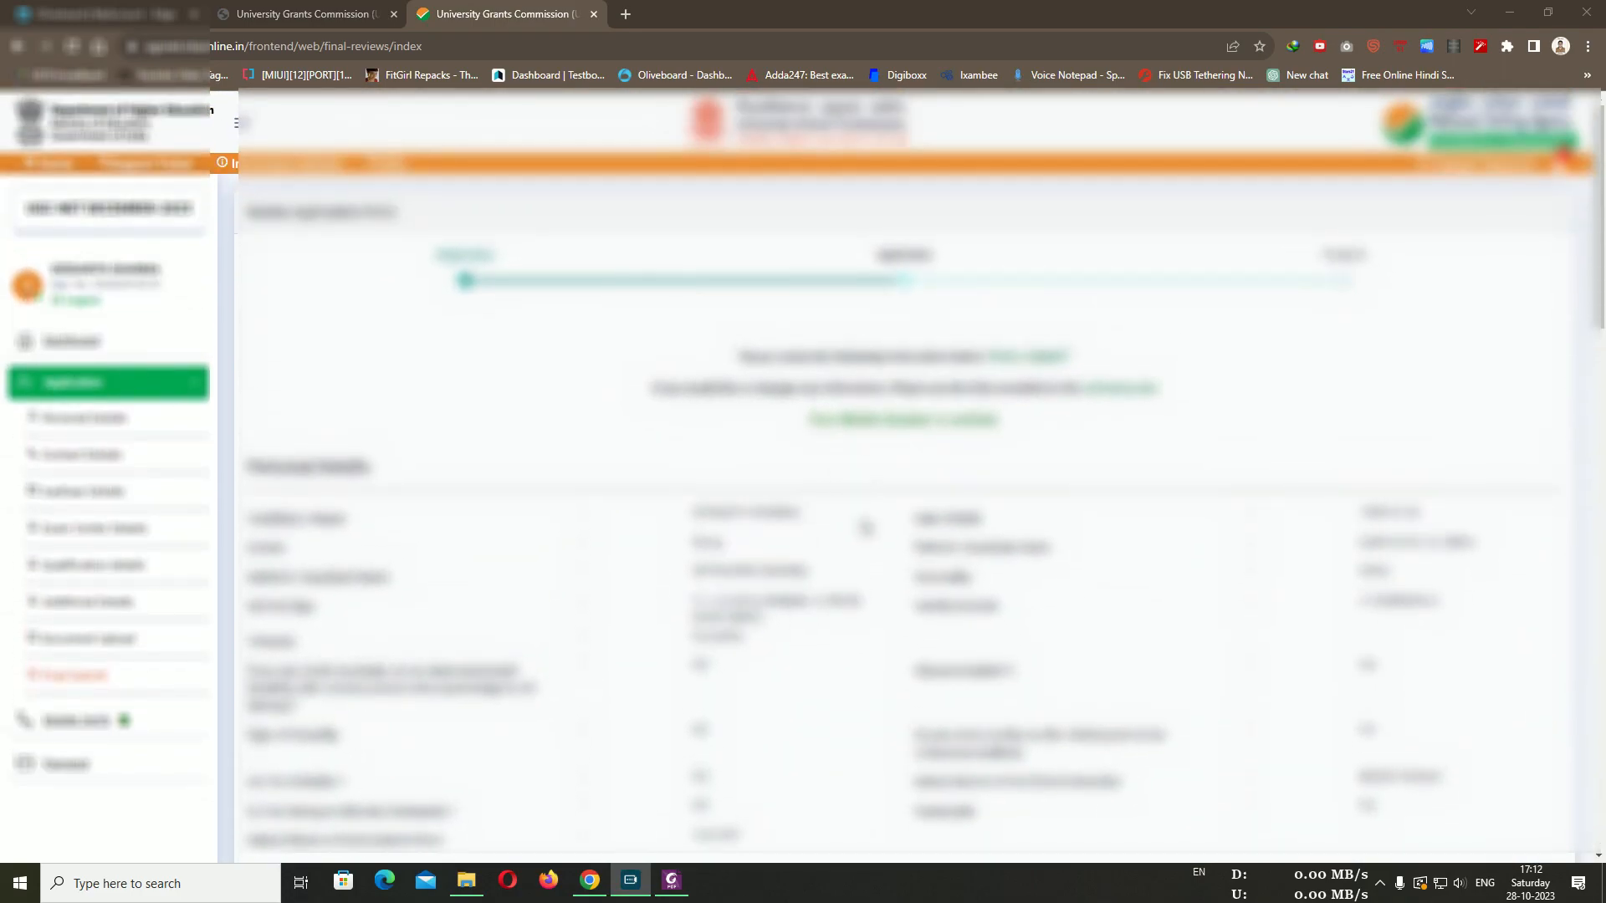
pyautogui.scroll(-10, 865, 527)
pyautogui.scroll(9, 862, 532)
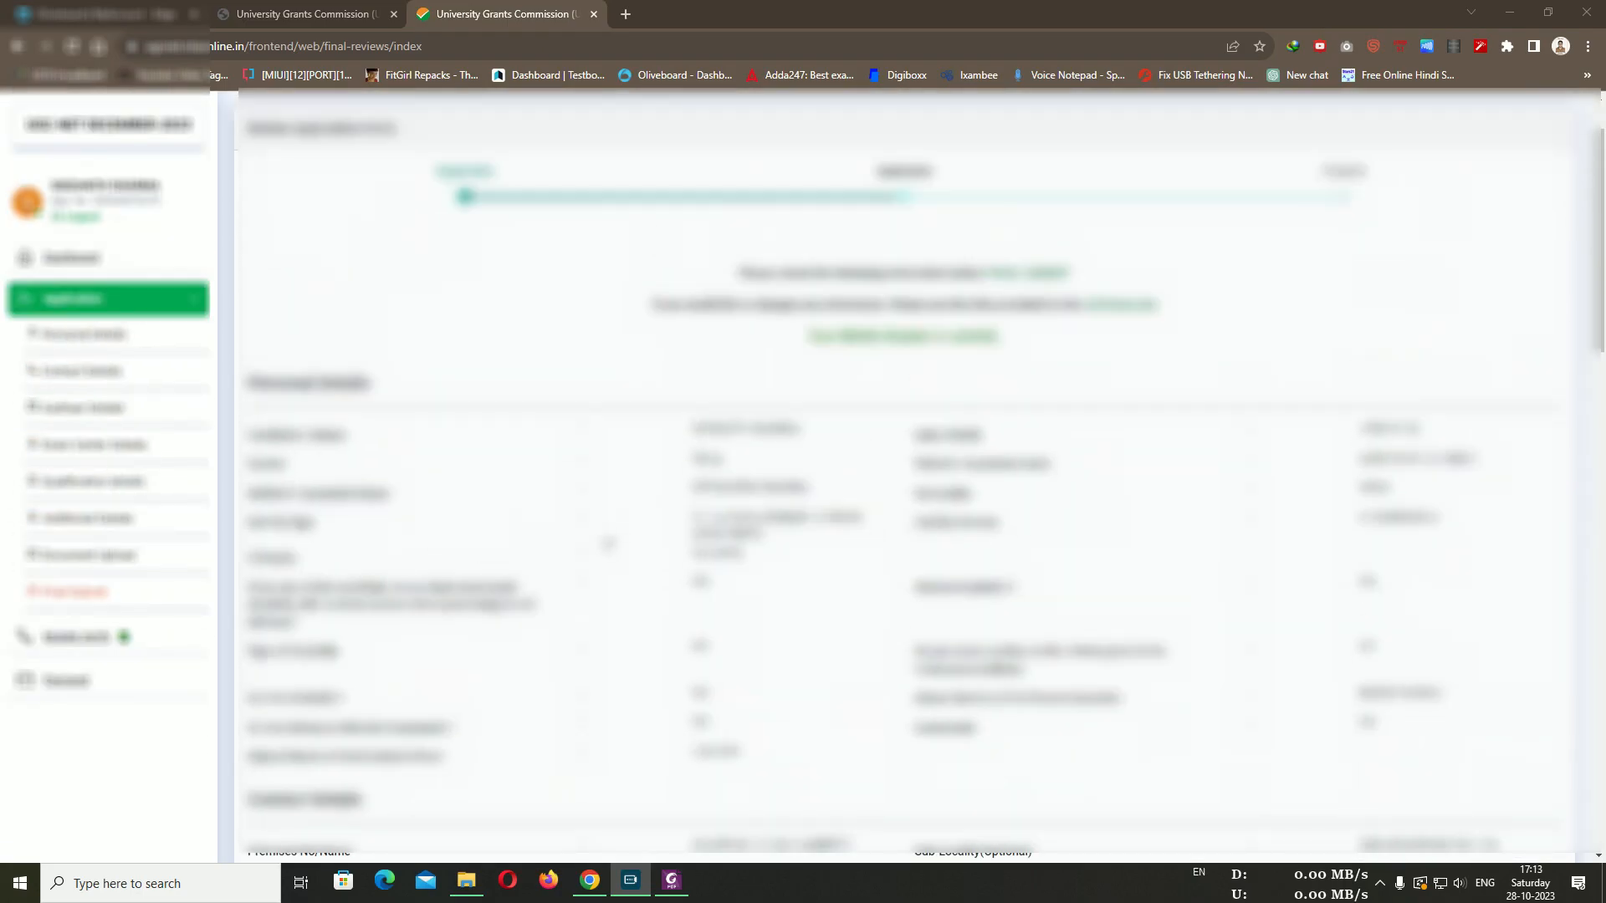
pyautogui.scroll(-15, 865, 539)
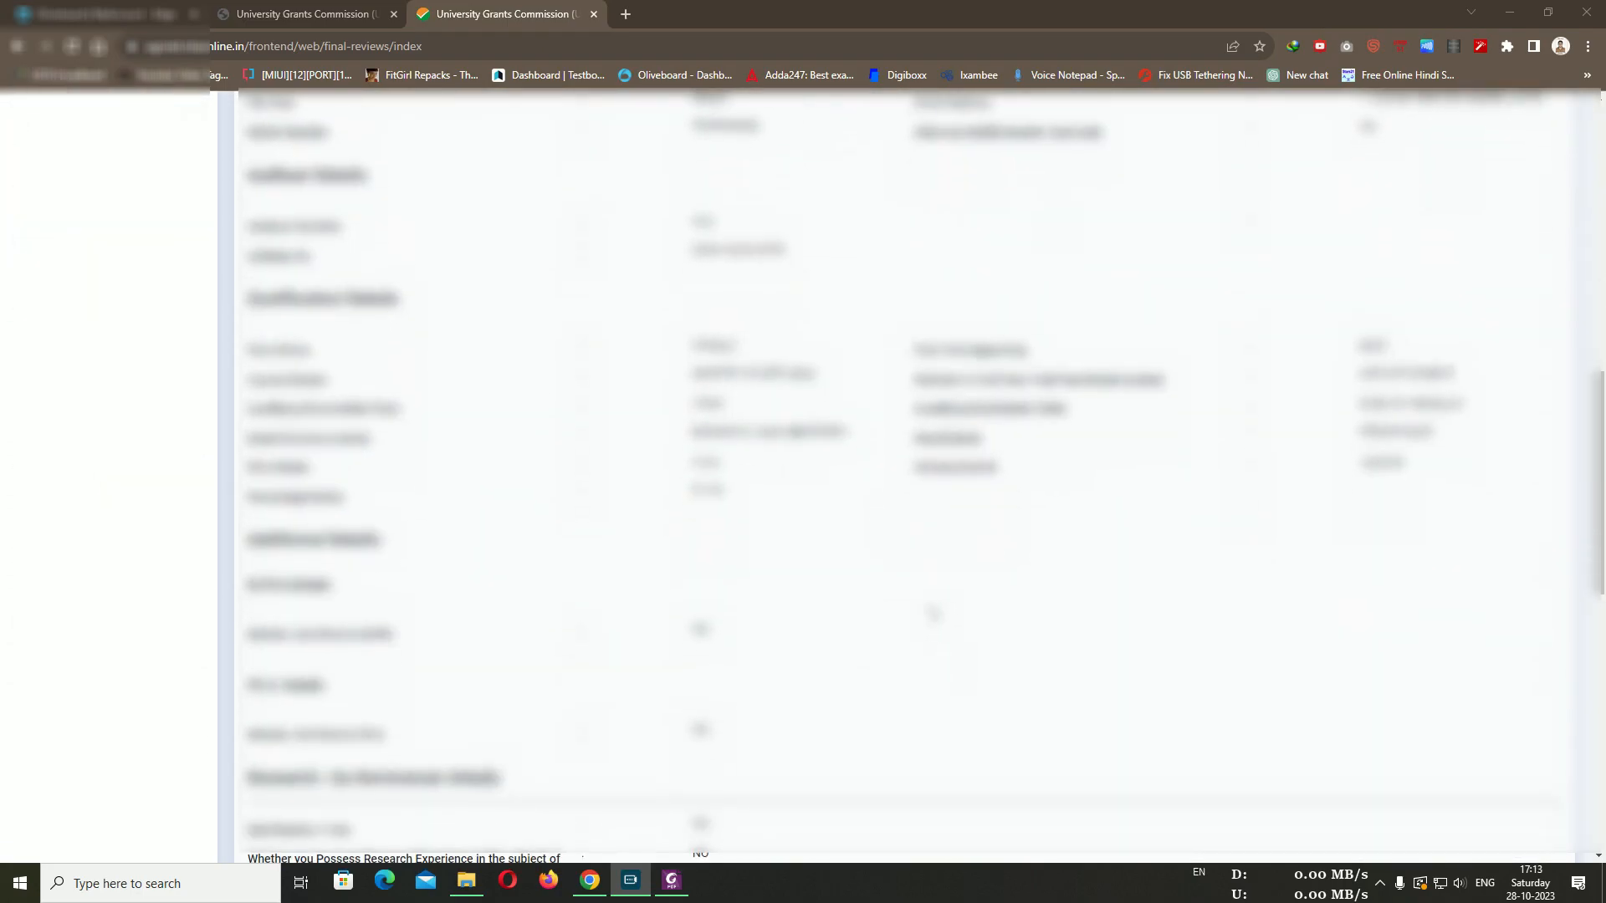
pyautogui.scroll(-4, 943, 718)
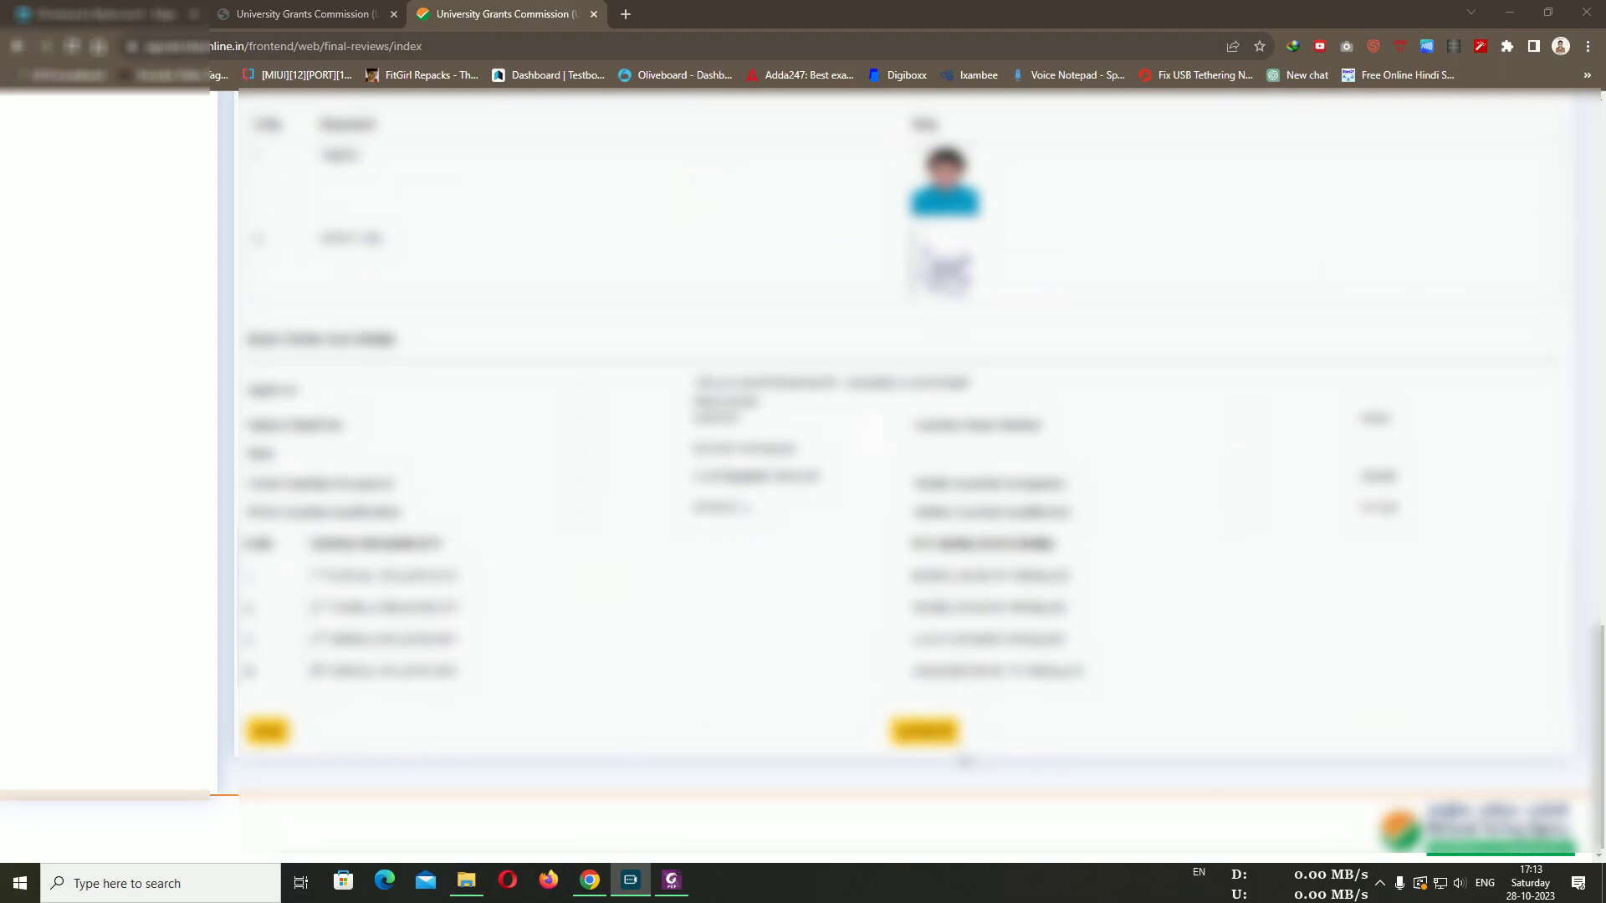
# In the review checklist, confirm Name, Date of Birth, Father, Mother, Address, Mobile, Email, Center city and Course
pyautogui.click(922, 734)
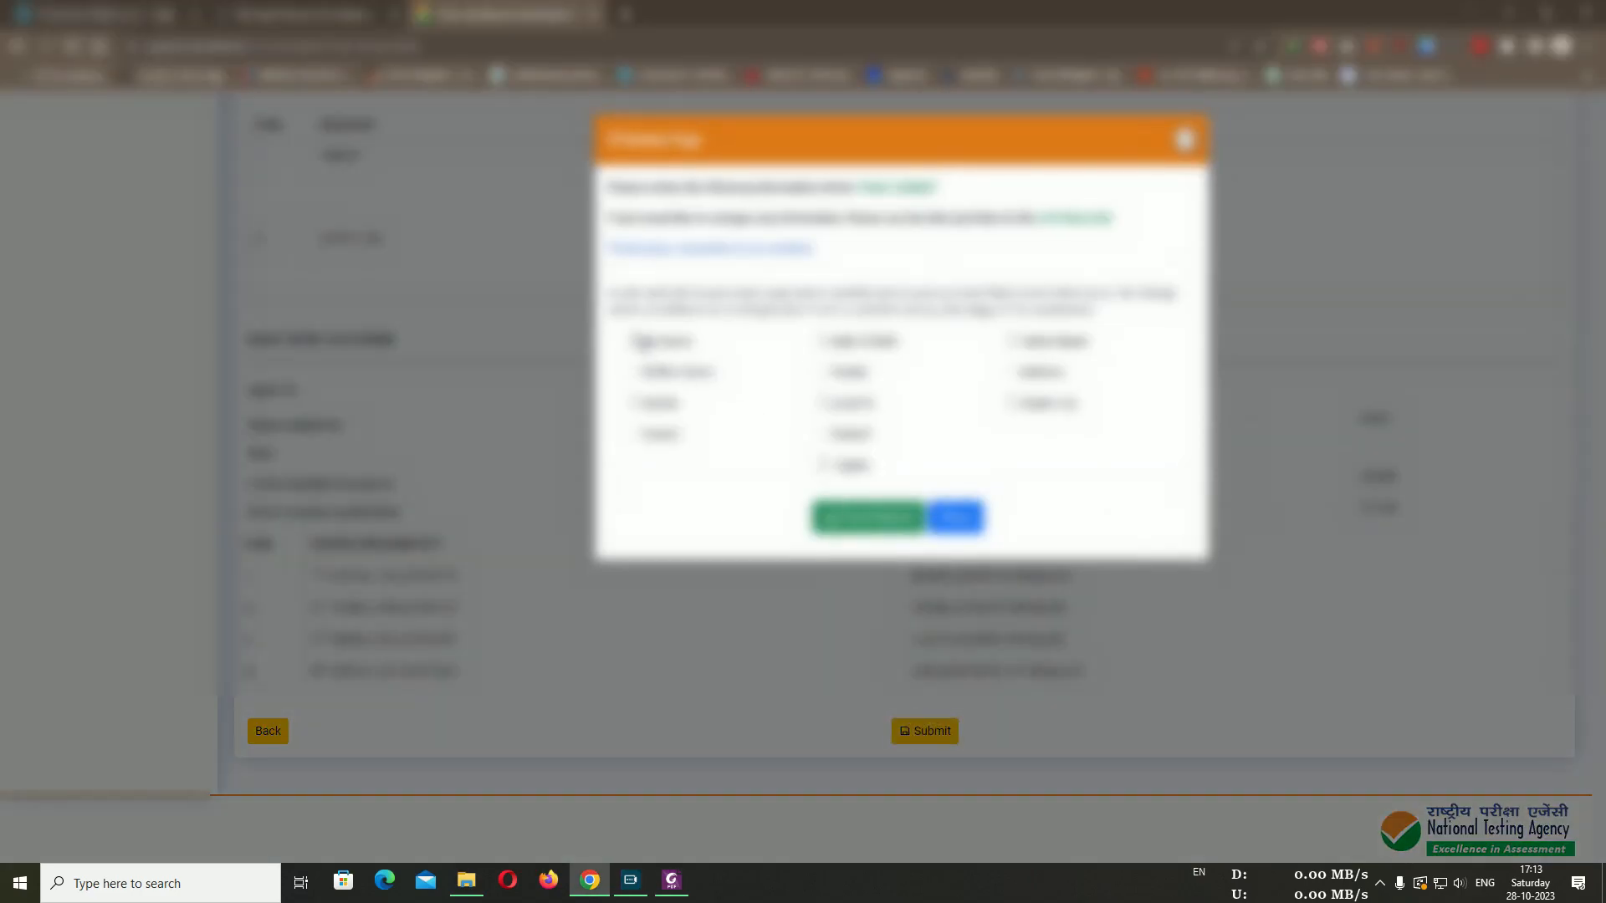
pyautogui.click(633, 340)
pyautogui.click(822, 341)
pyautogui.click(1012, 341)
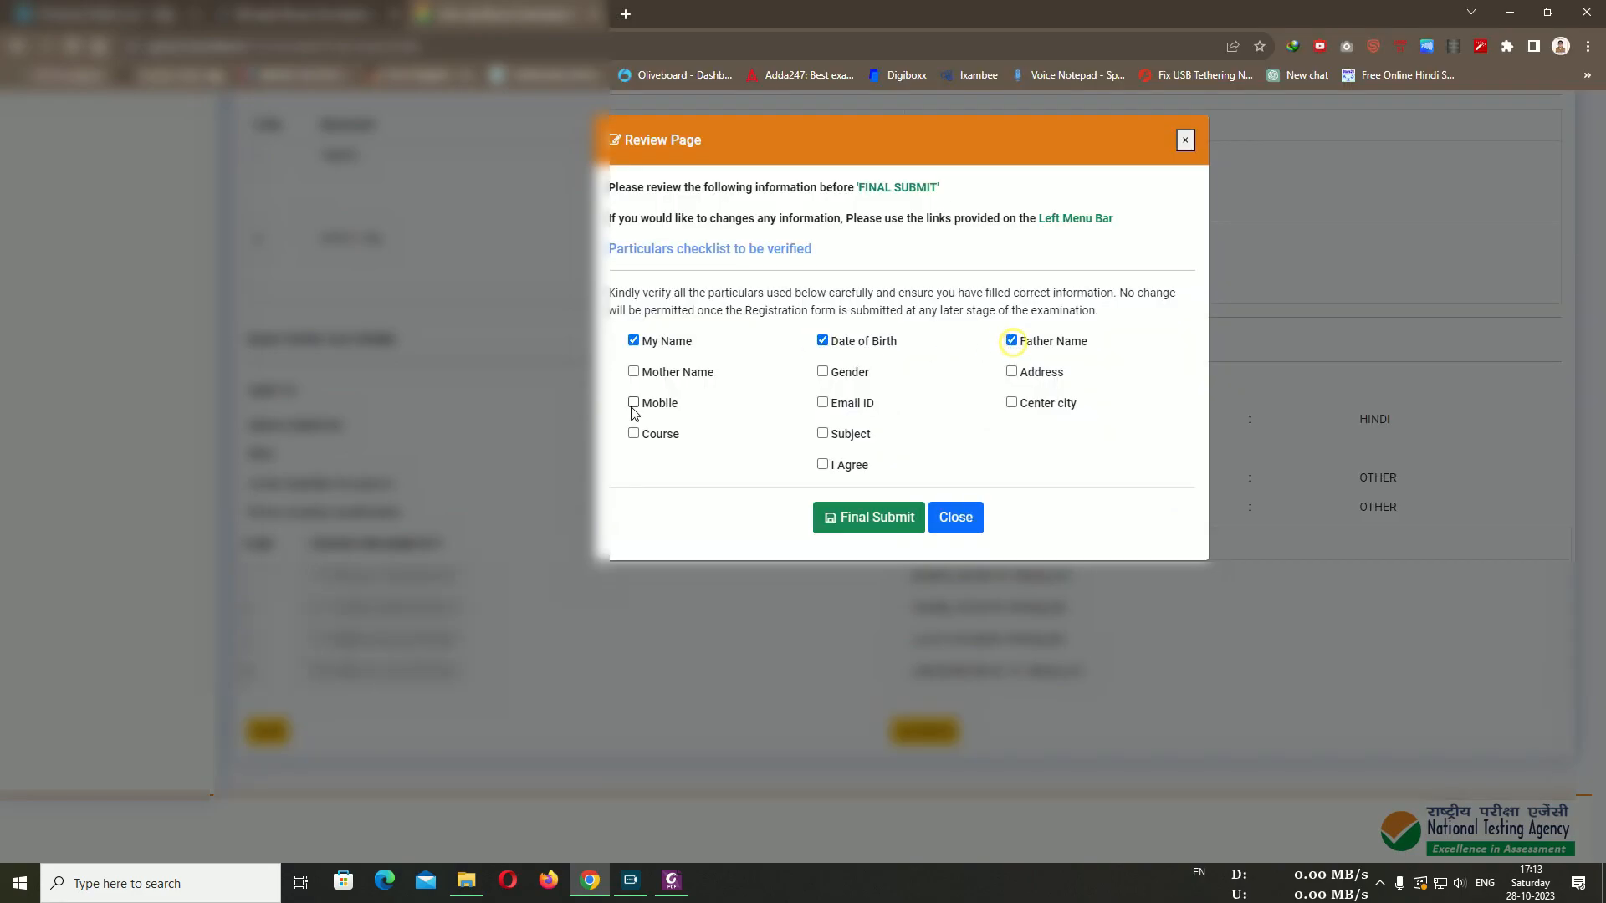
pyautogui.click(633, 371)
pyautogui.click(1010, 371)
pyautogui.click(633, 402)
pyautogui.click(822, 402)
pyautogui.click(1012, 405)
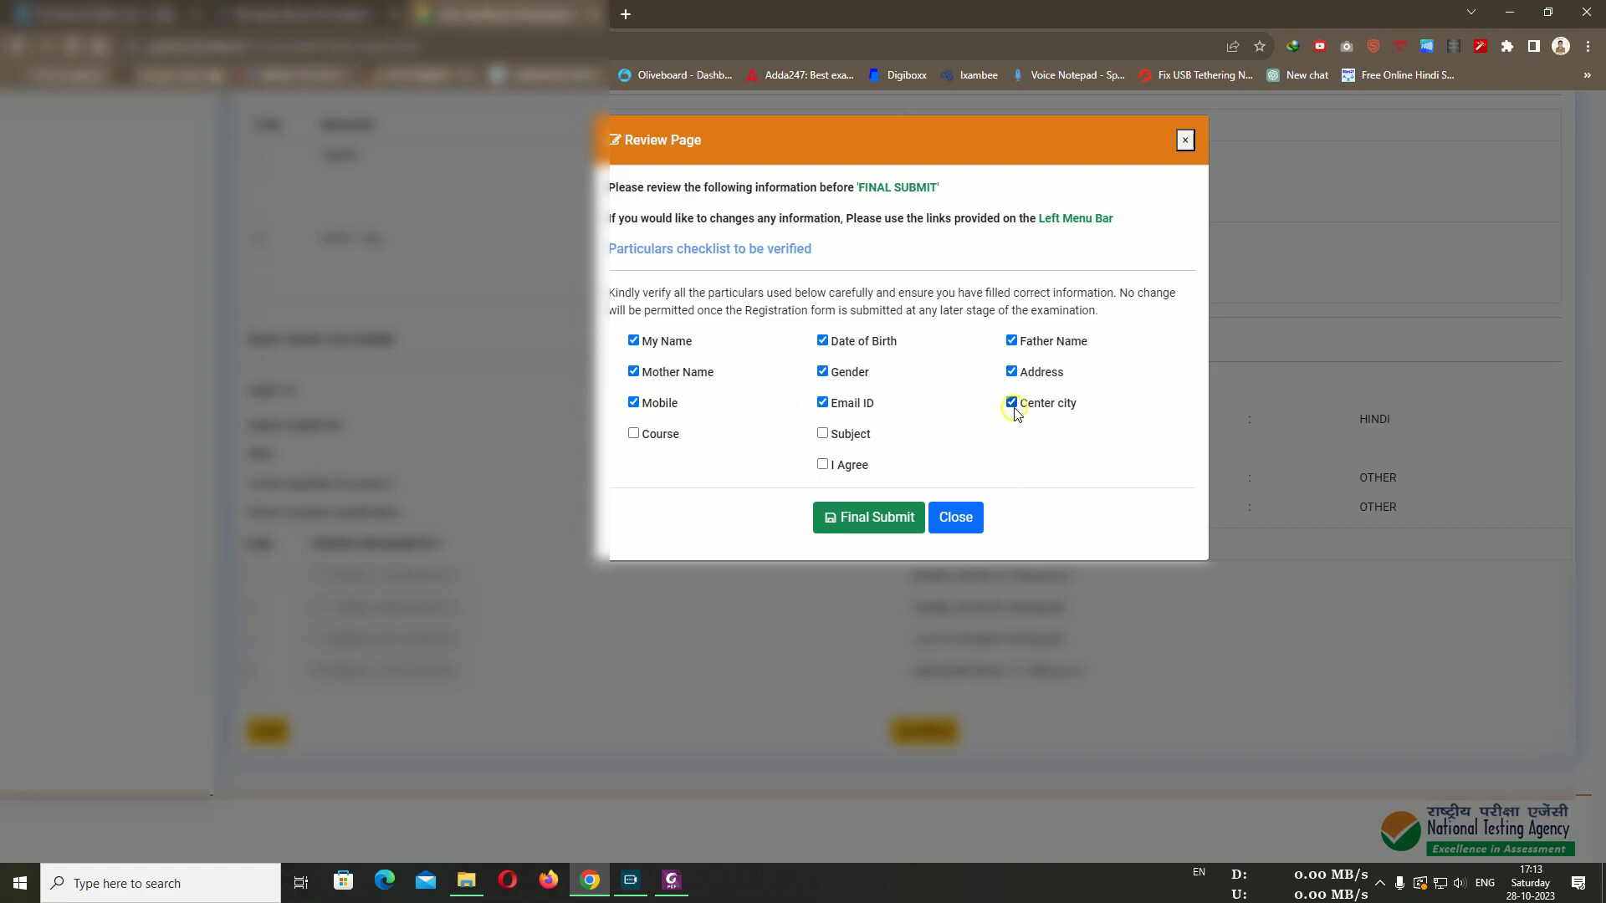
pyautogui.click(633, 436)
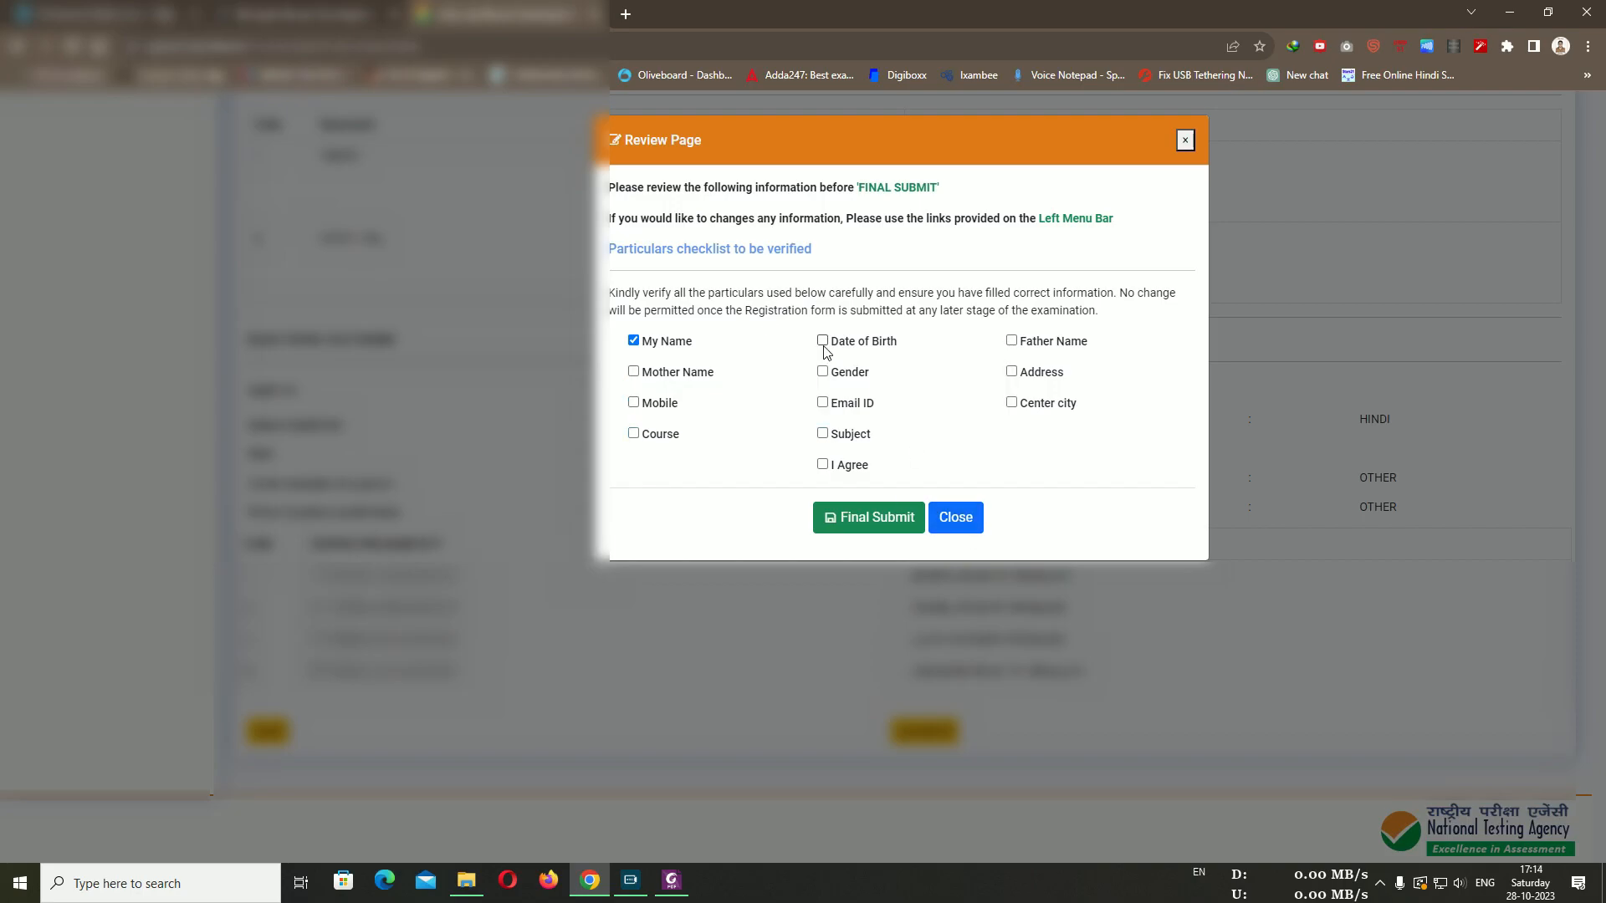
# Re-confirm the reset checklist items, including Gender and Subject, and accept the I Agree declaration
pyautogui.click(823, 344)
pyautogui.click(1011, 342)
pyautogui.click(635, 373)
pyautogui.click(823, 372)
pyautogui.click(1012, 372)
pyautogui.click(634, 402)
pyautogui.click(822, 402)
pyautogui.click(1011, 402)
pyautogui.click(633, 433)
pyautogui.click(835, 434)
pyautogui.click(823, 466)
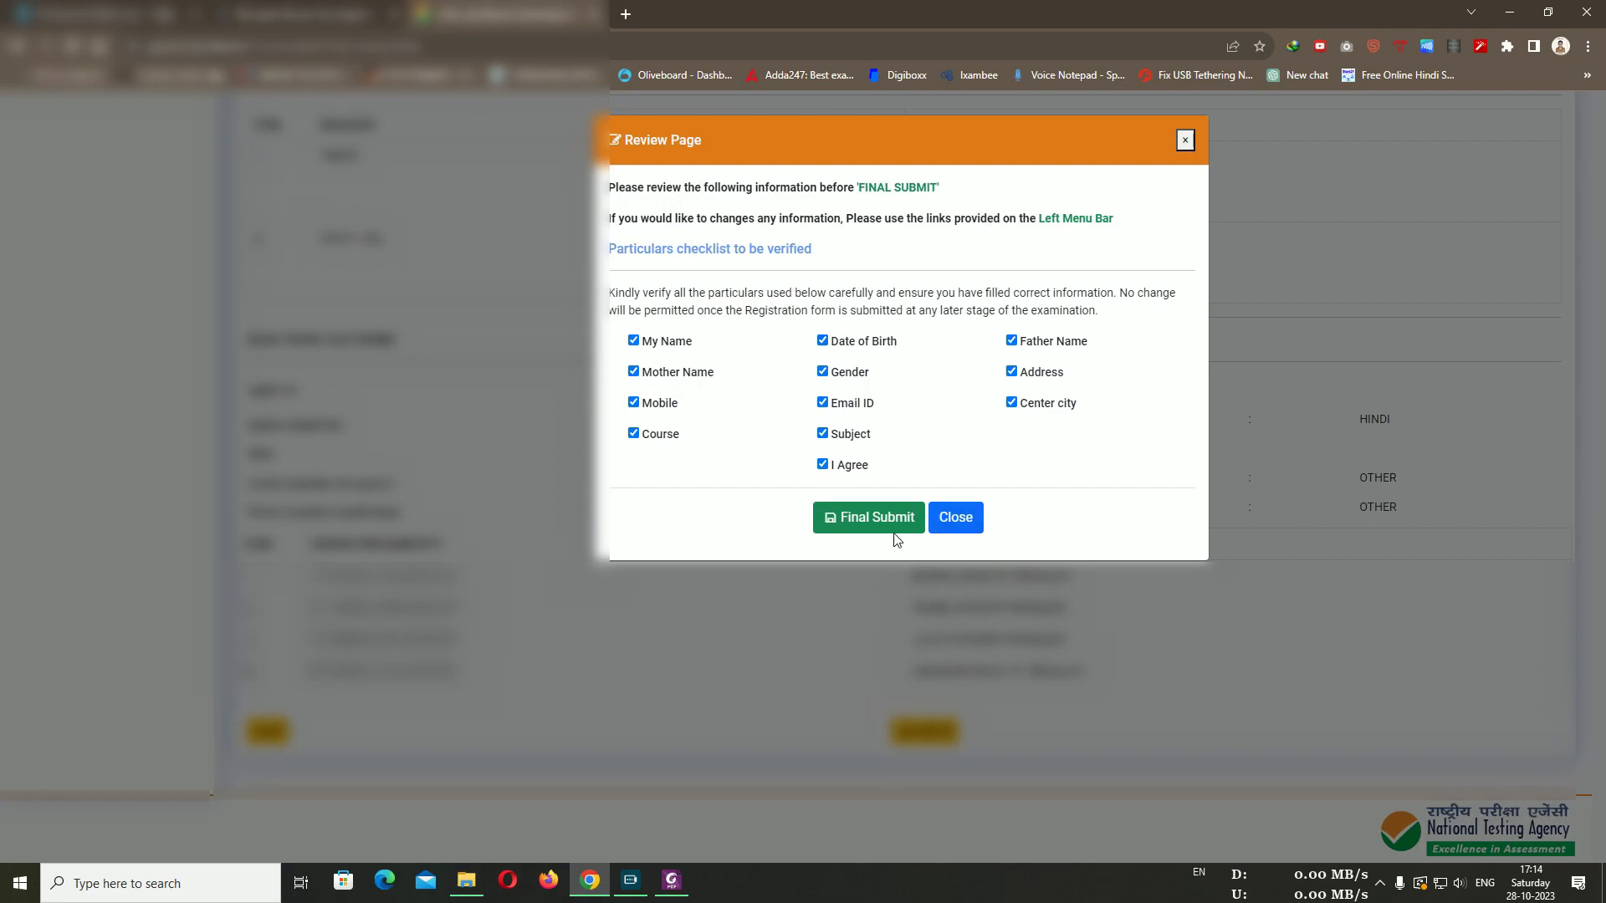
# Final-submit the verified application form
pyautogui.moveTo(661, 219); pyautogui.dragTo(923, 220)
pyautogui.click(927, 222)
pyautogui.click(866, 515)
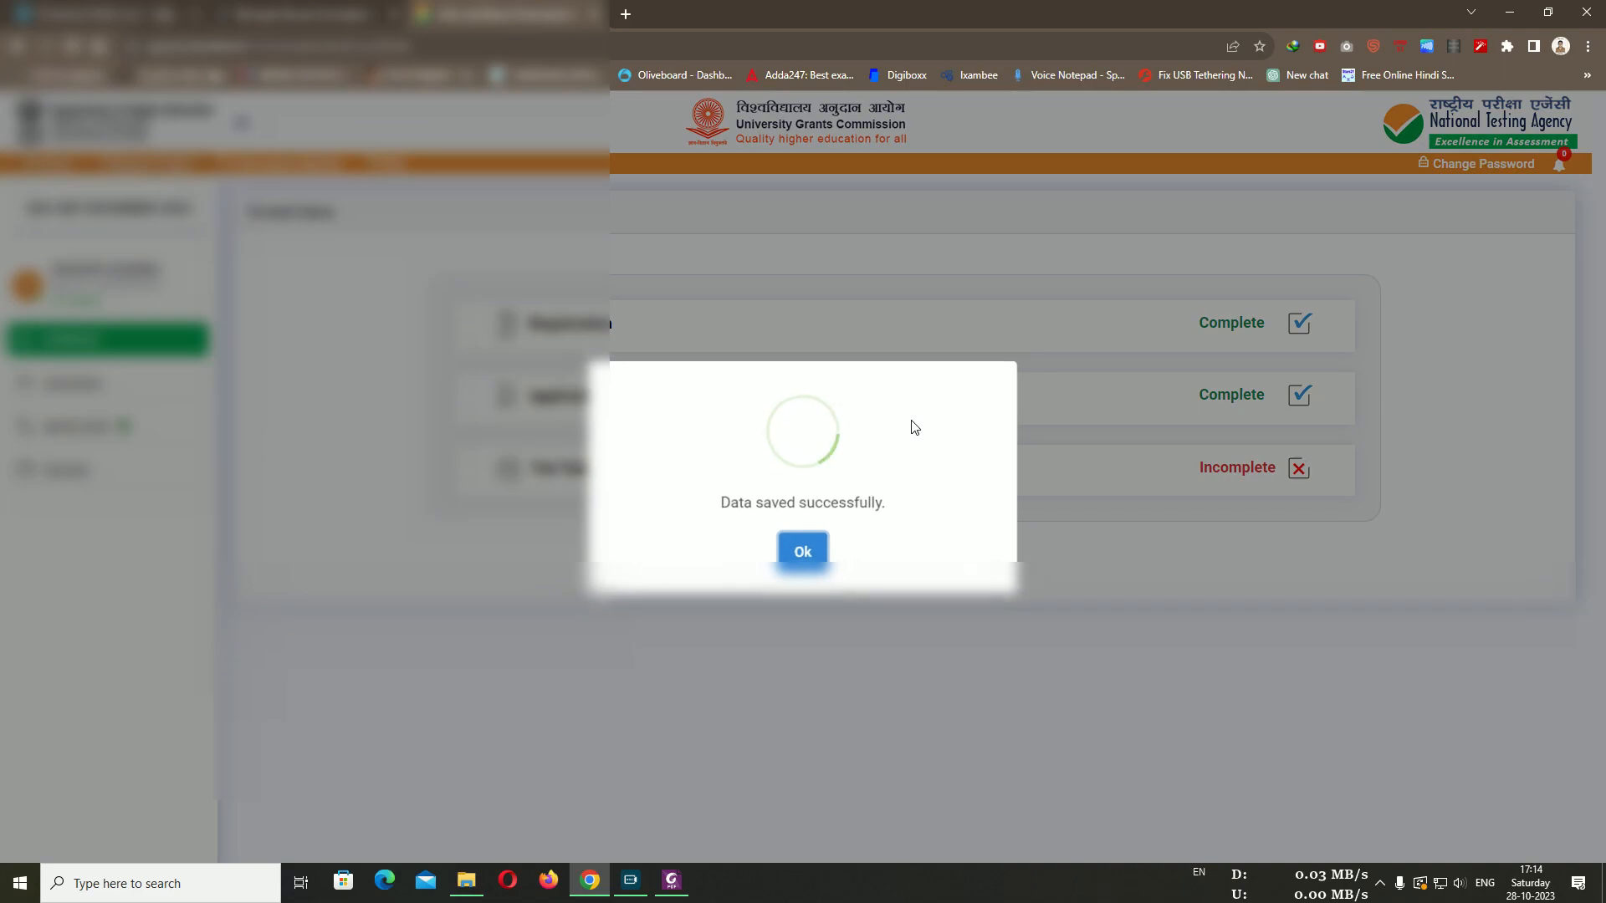
# Close the 'Data saved successfully.' confirmation to return to the status dashboard
pyautogui.click(817, 551)
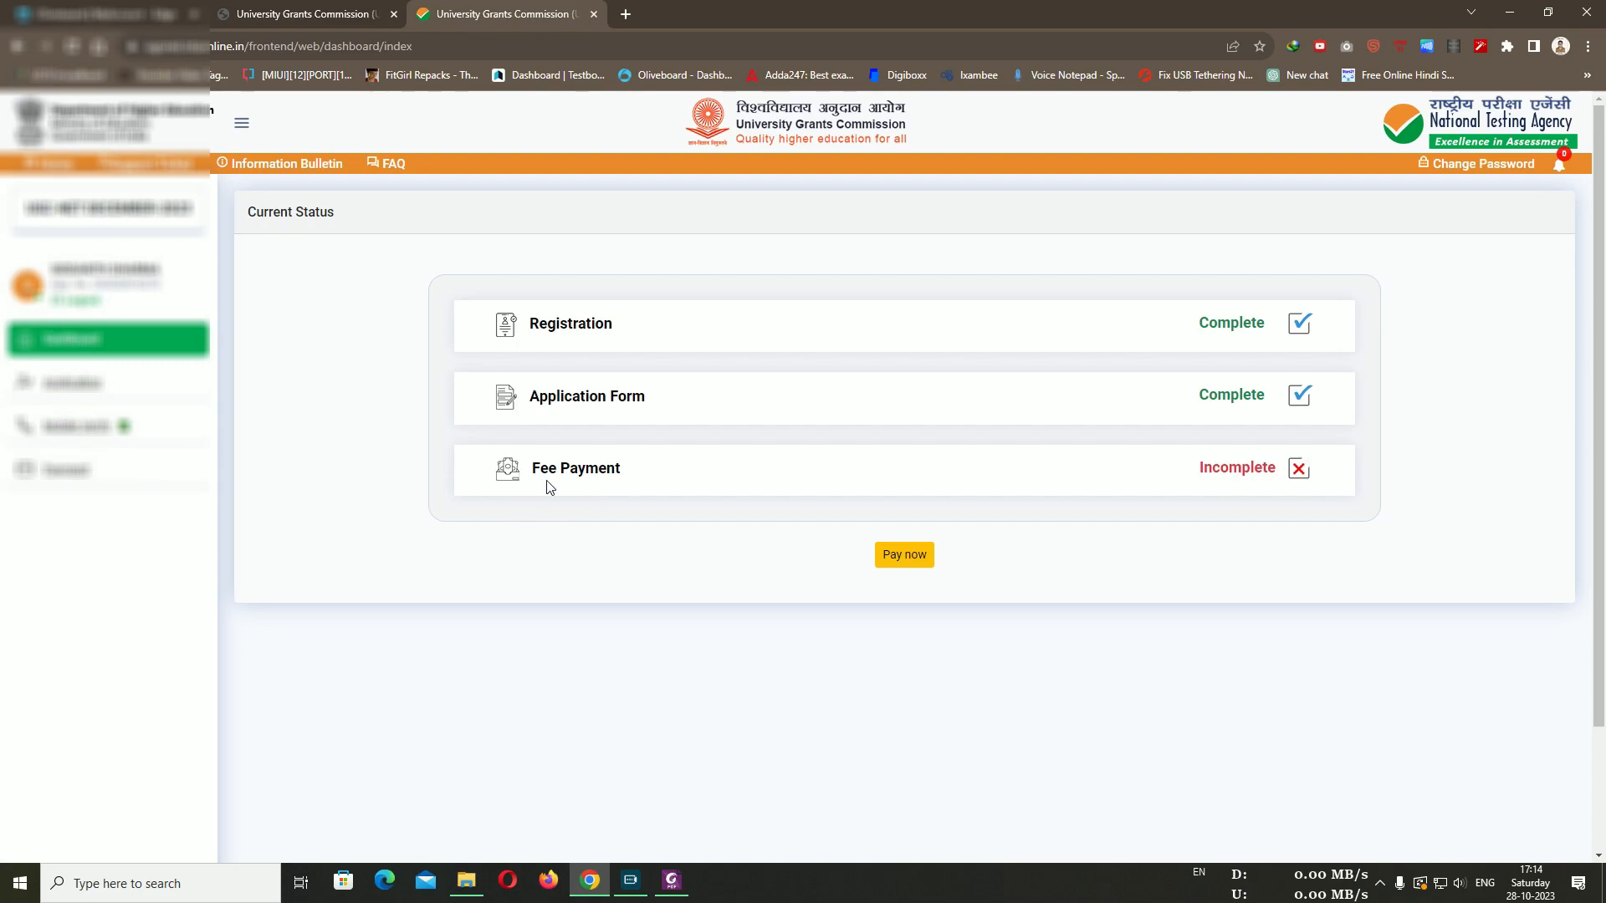
# Open the fee payment page and review the Pending and Failure 1150.0 SBI Epay attempts
pyautogui.click(917, 559)
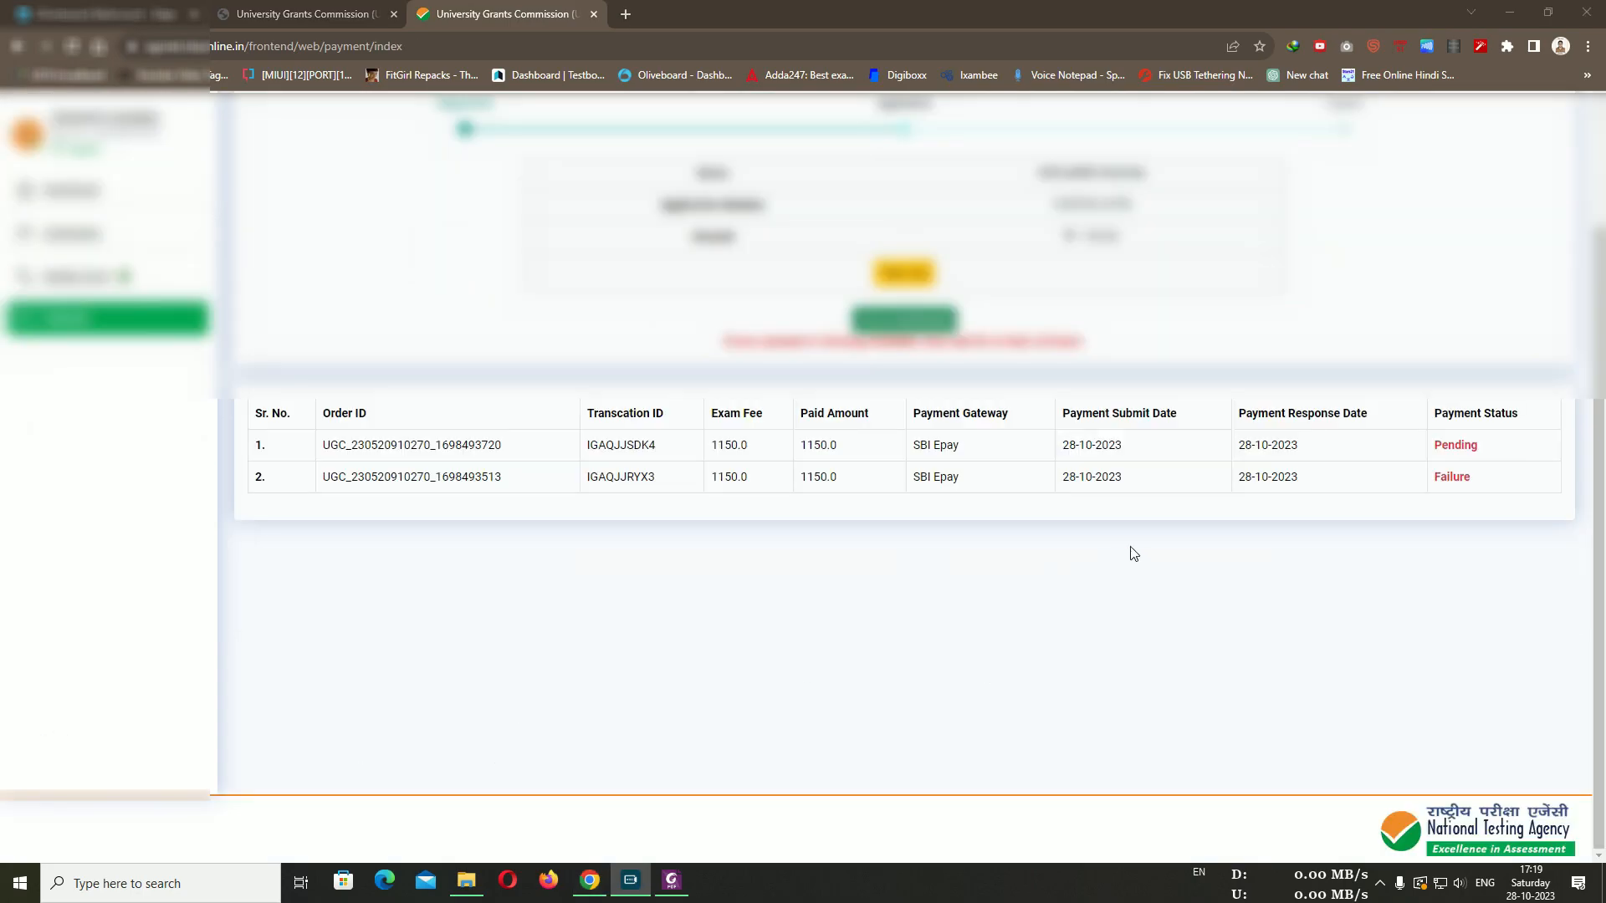
pyautogui.moveTo(1477, 479); pyautogui.dragTo(1433, 485)
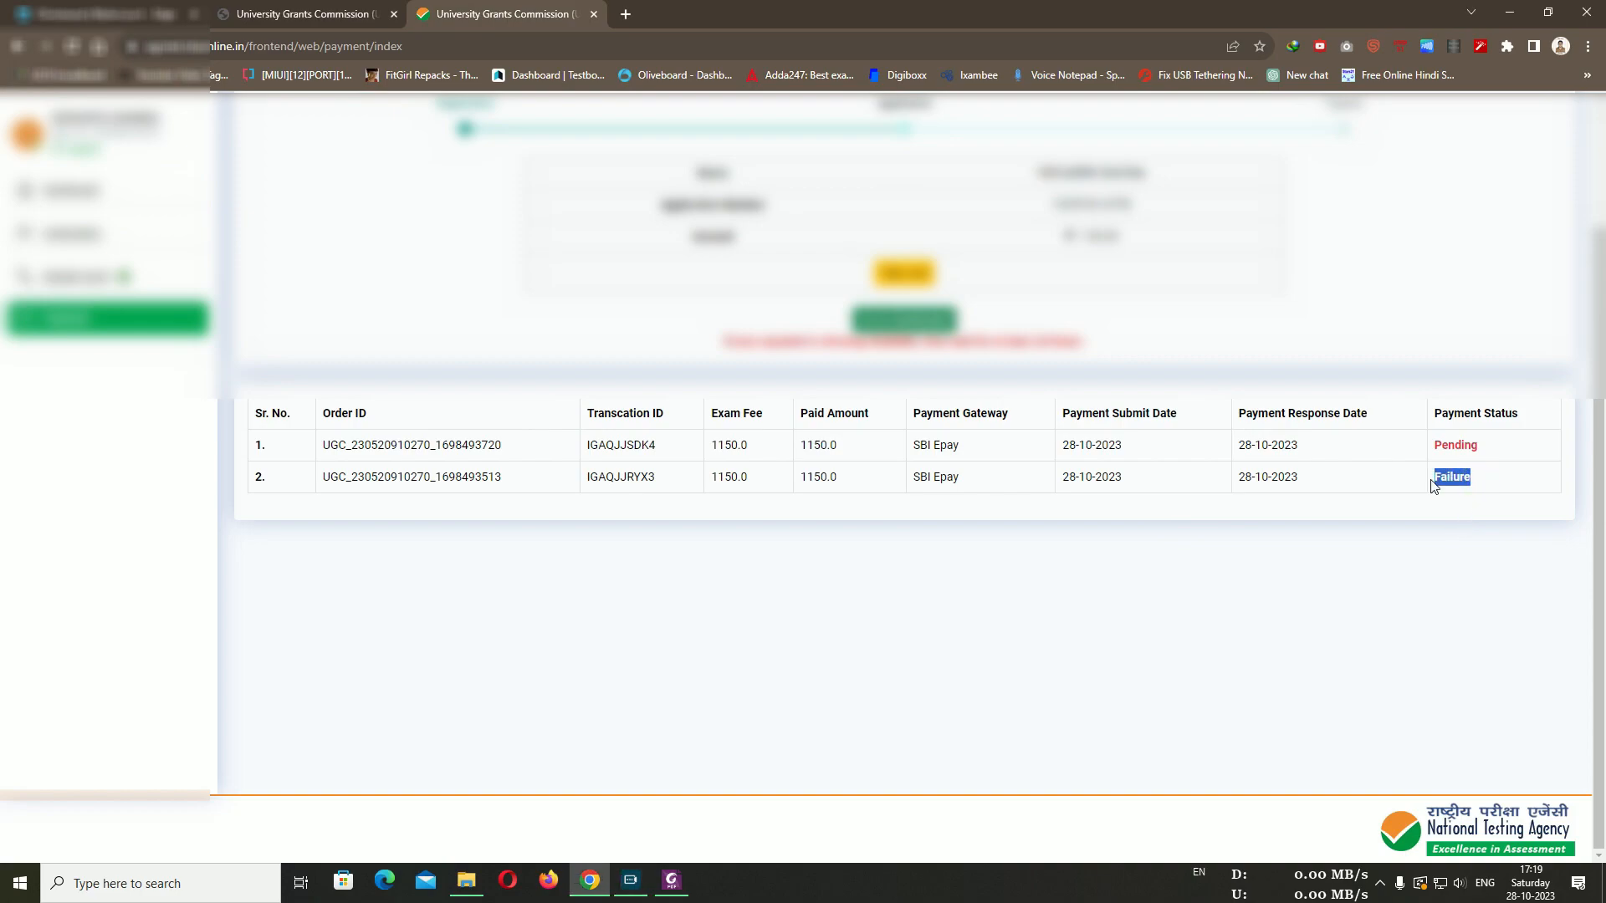
pyautogui.moveTo(1270, 480); pyautogui.dragTo(1246, 480)
pyautogui.click(1455, 454)
pyautogui.moveTo(1488, 452); pyautogui.dragTo(1366, 453)
pyautogui.click(1449, 446)
pyautogui.moveTo(1480, 452); pyautogui.dragTo(1432, 459)
pyautogui.click(1449, 446)
# Return to the dashboard, then reopen Payment to verify the 1150.0 attempt now shows Success
pyautogui.click(915, 326)
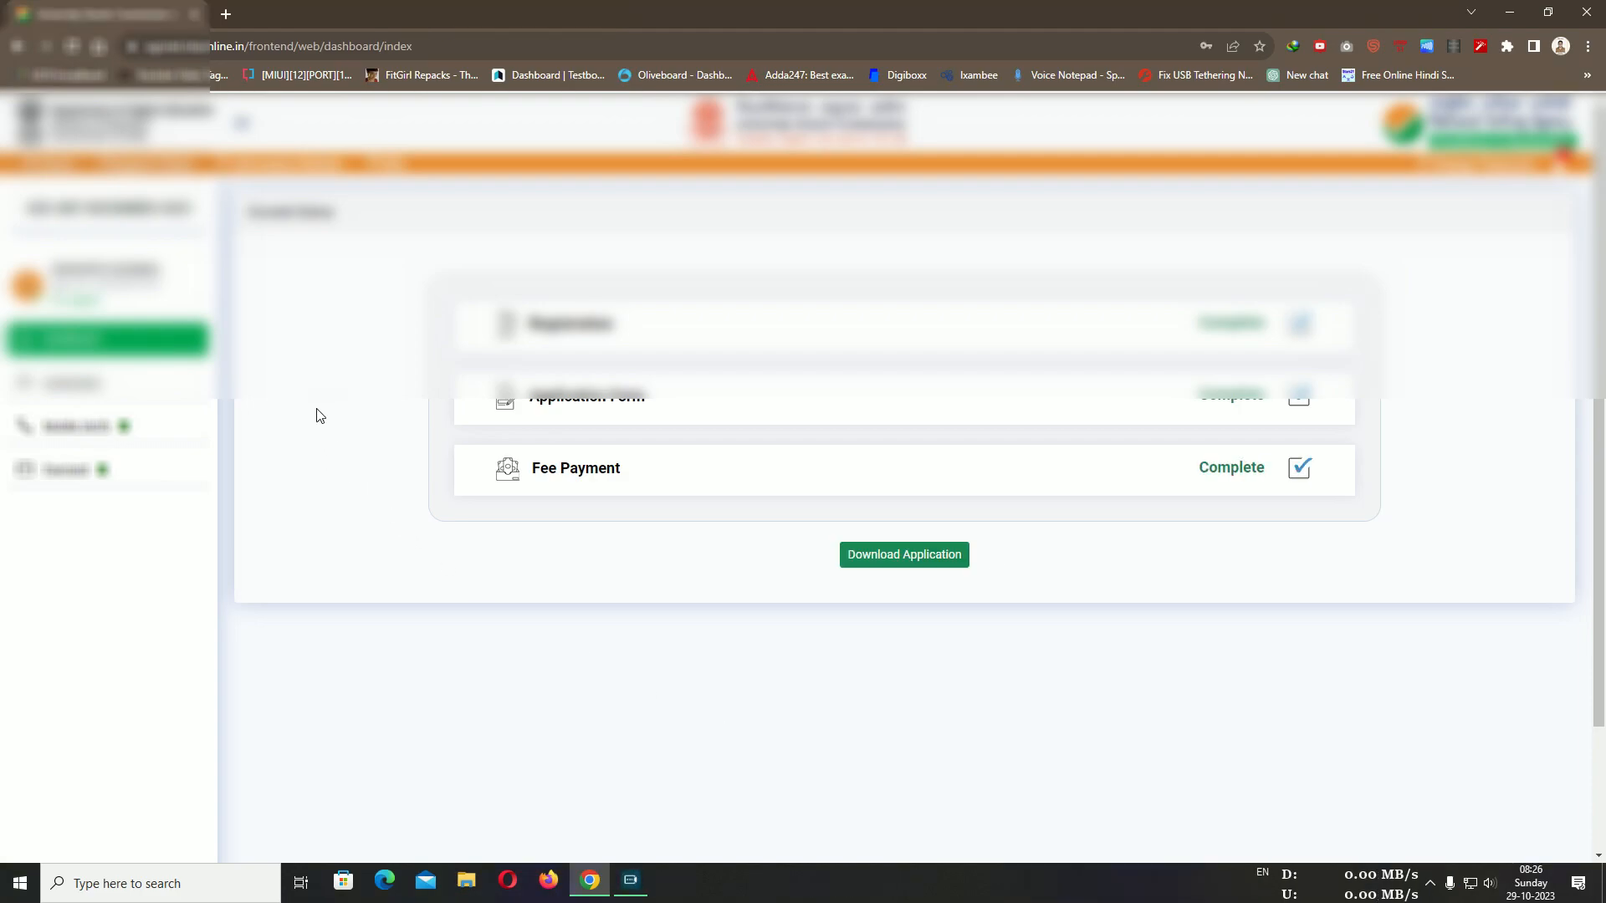
pyautogui.scroll(-2, 778, 305)
pyautogui.scroll(2, 816, 360)
pyautogui.scroll(-1, 1140, 541)
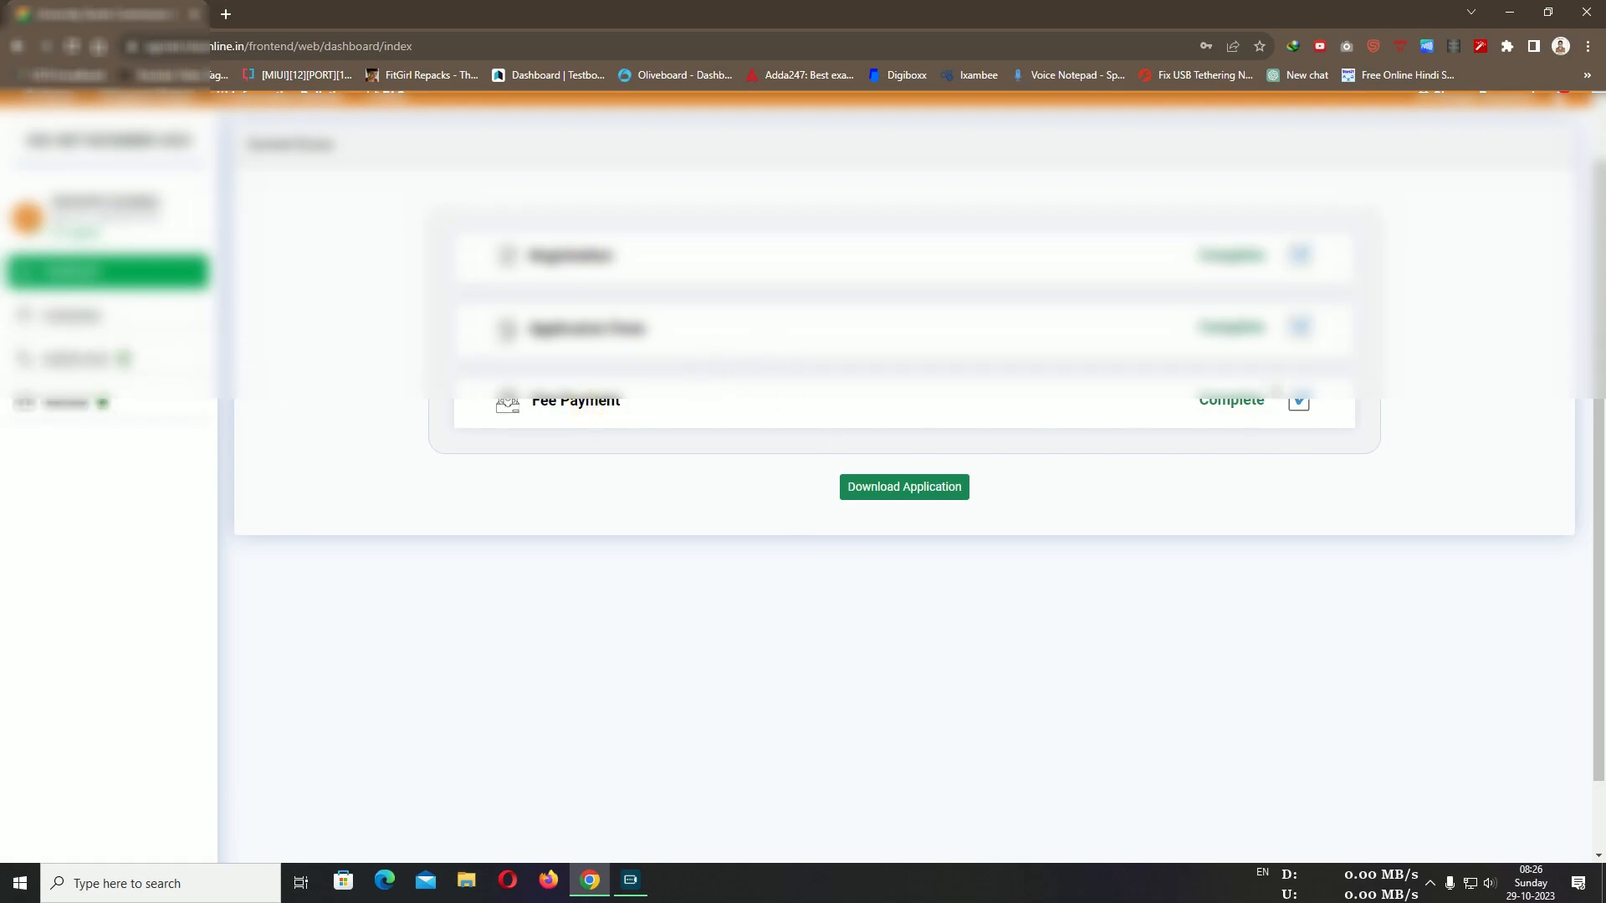
pyautogui.click(67, 403)
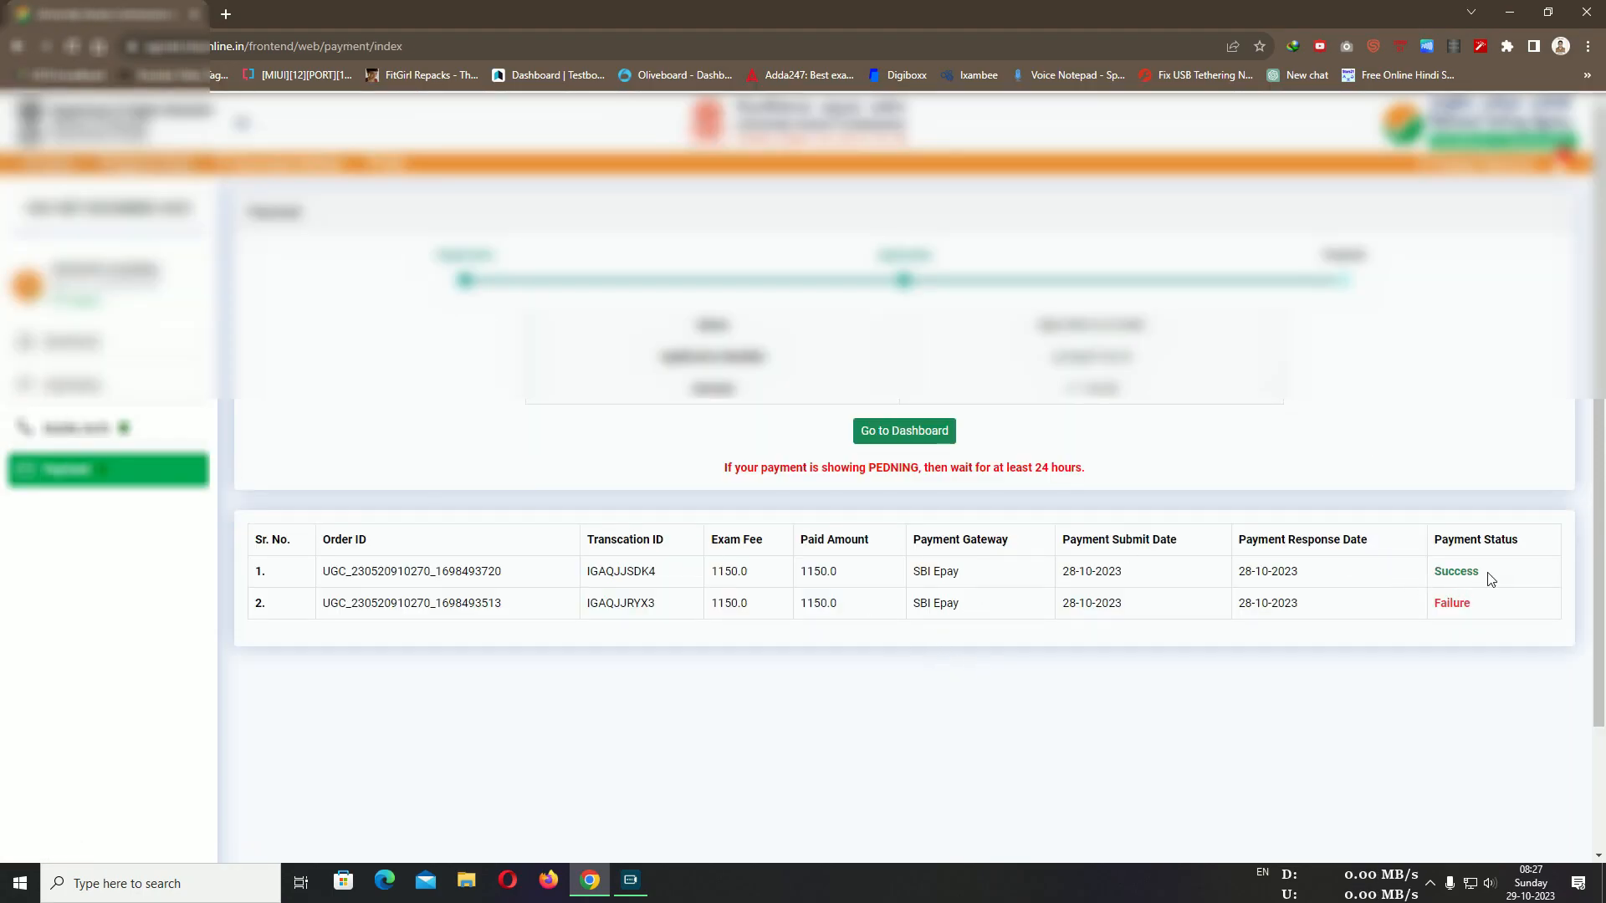
pyautogui.moveTo(1435, 576); pyautogui.dragTo(1501, 575)
# From the dashboard, download the completed application, cancelling IDM's duplicate-file prompt
pyautogui.click(1209, 594)
pyautogui.click(113, 339)
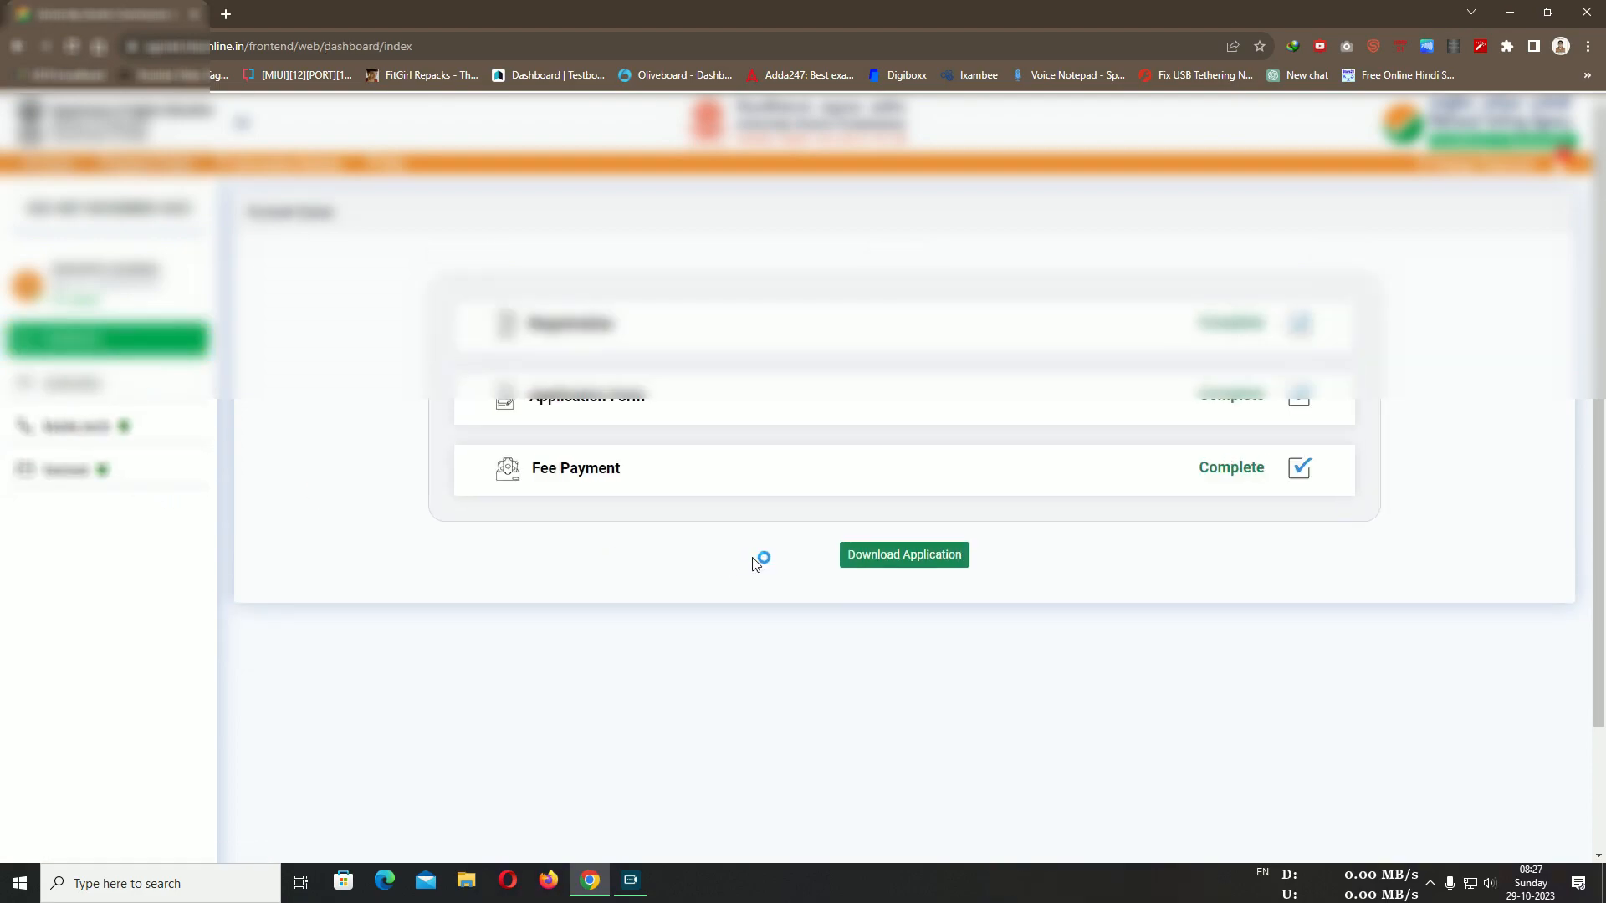
pyautogui.click(911, 565)
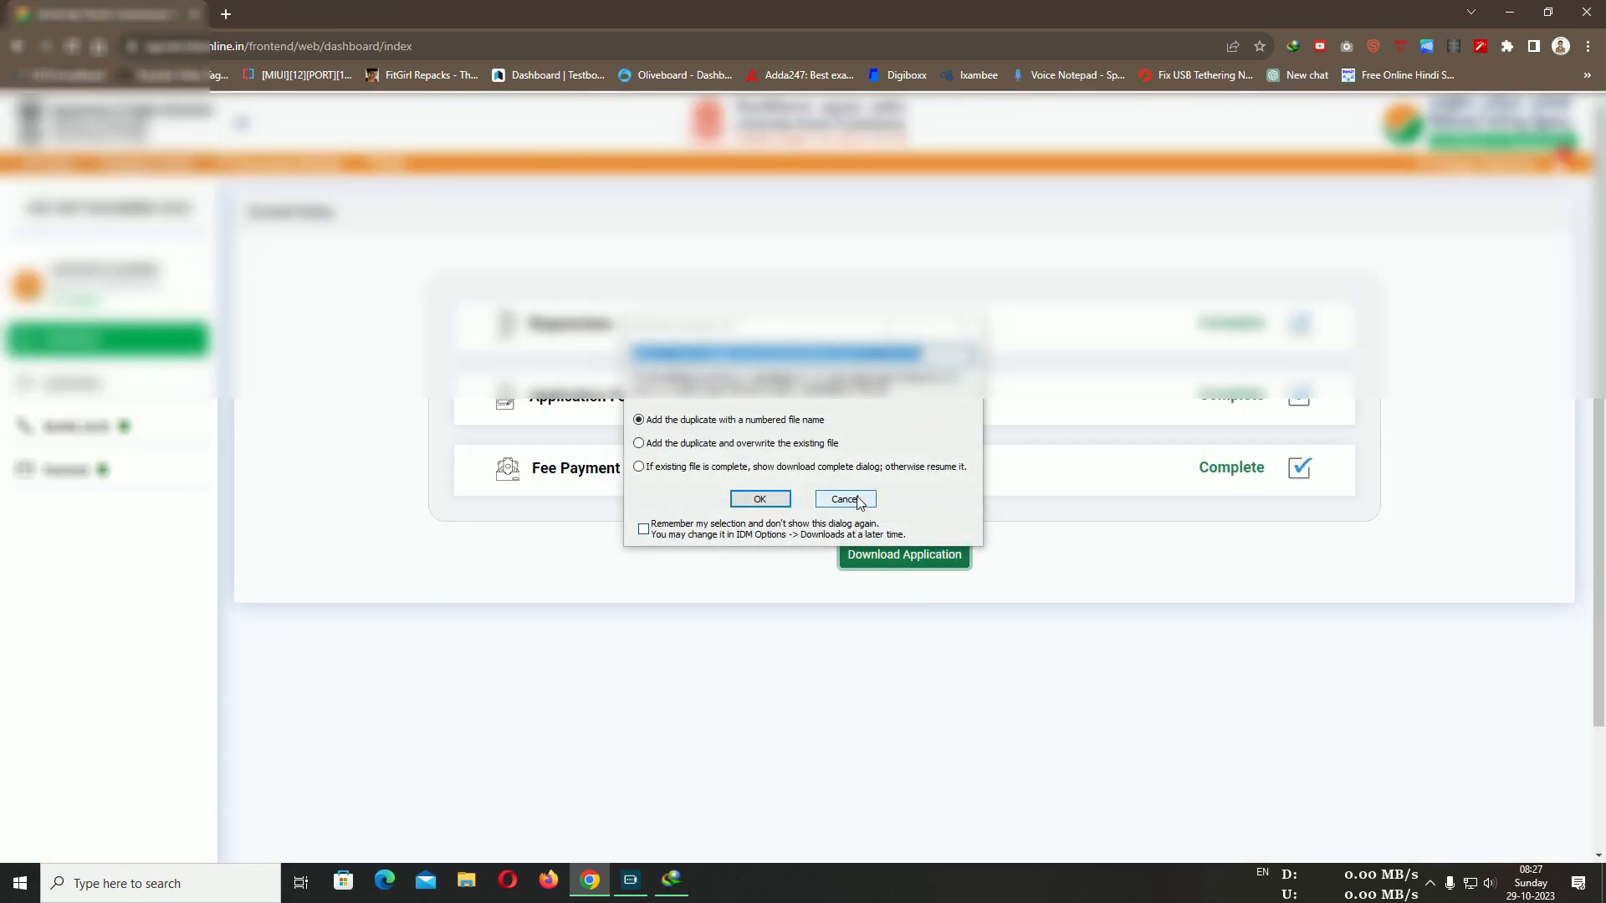
pyautogui.click(844, 499)
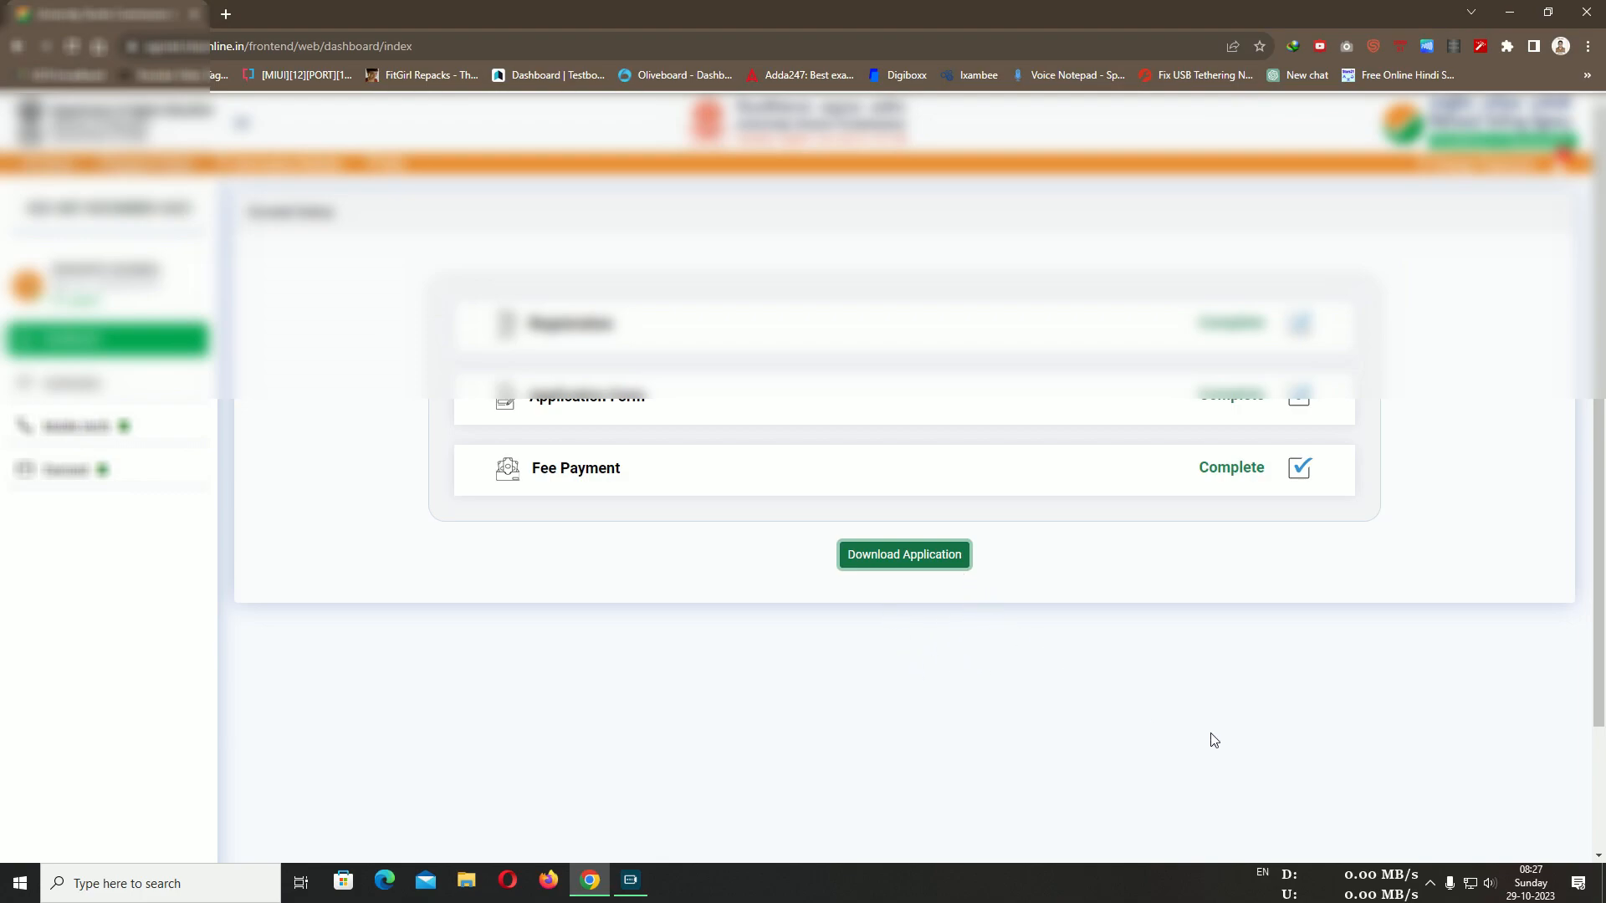
# Review the dashboard showing Fee Payment Complete
pyautogui.click(1162, 714)
pyautogui.scroll(-1, 1090, 687)
pyautogui.scroll(1, 1090, 687)
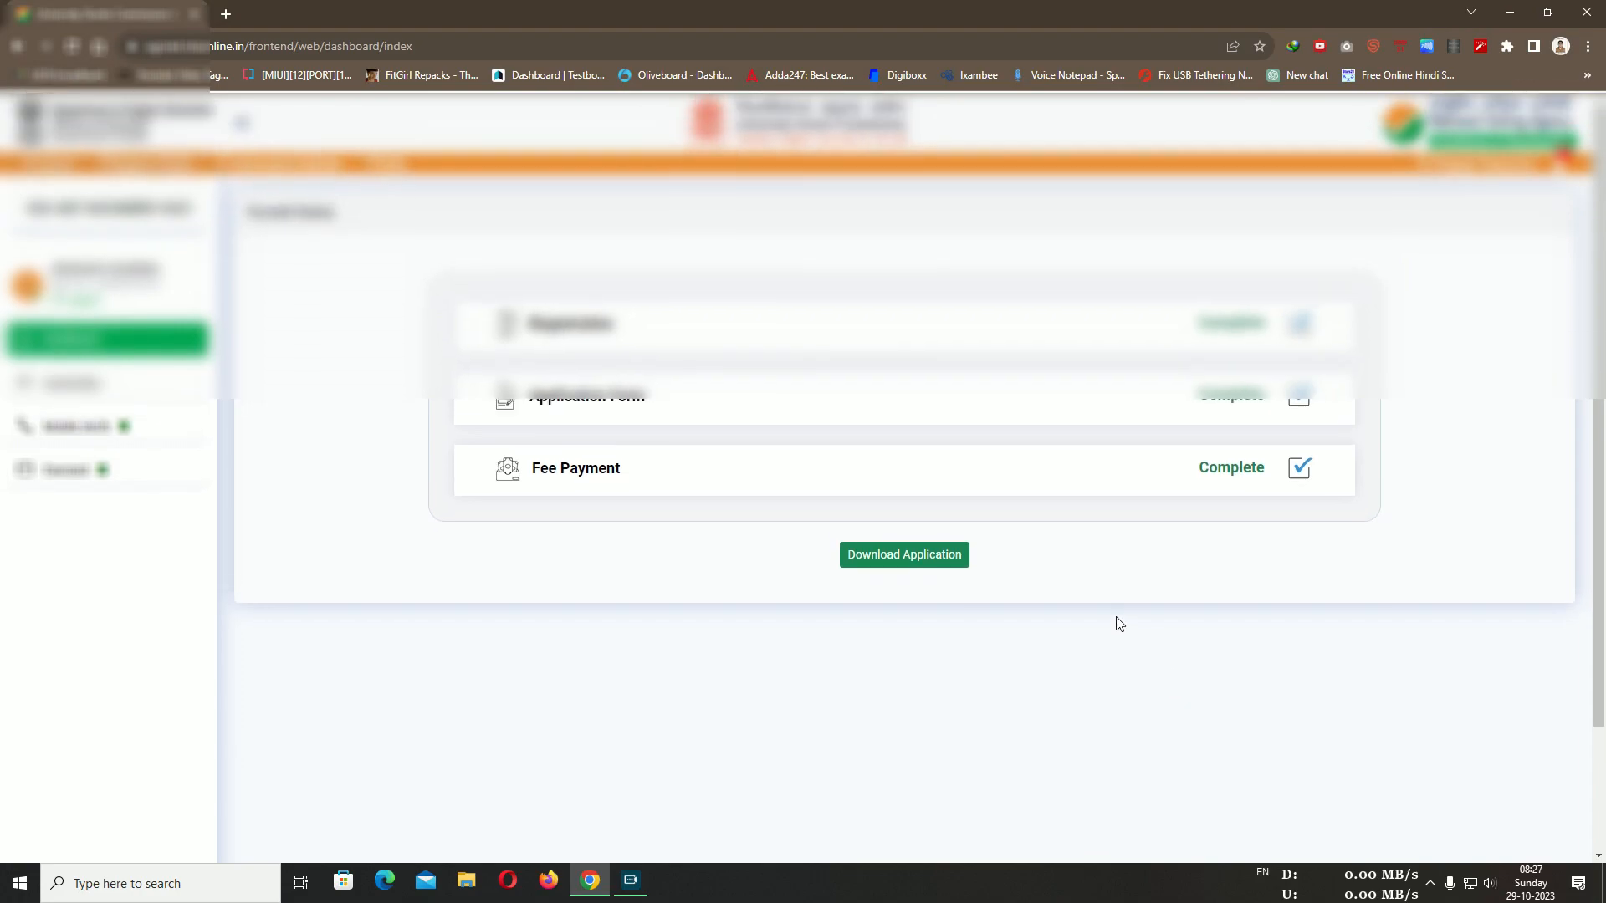
pyautogui.click(989, 859)
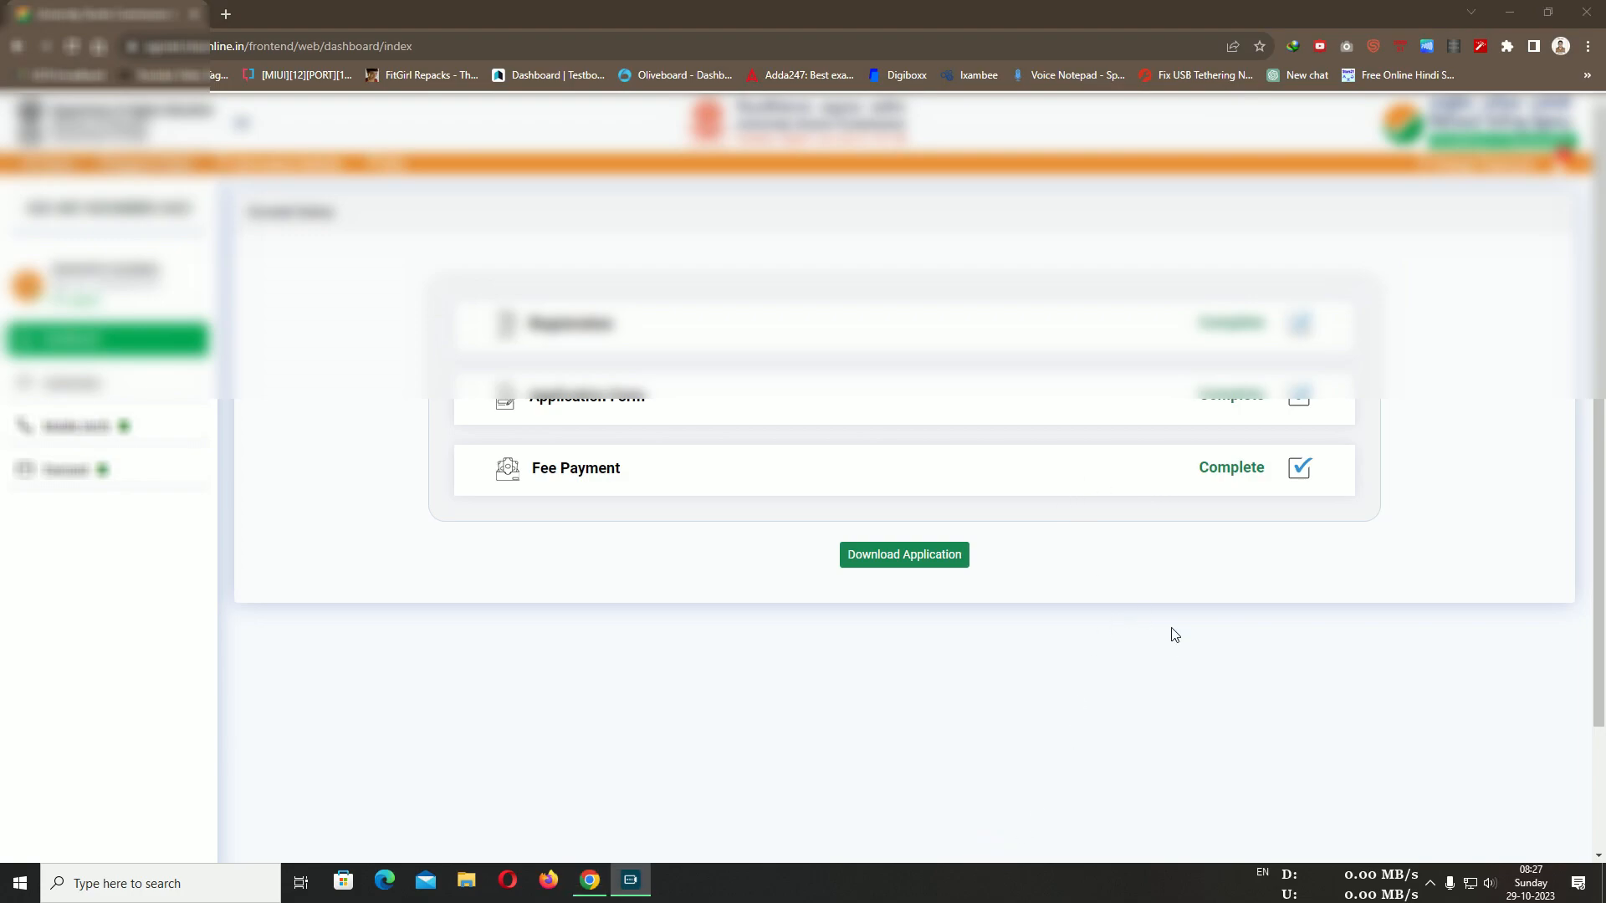